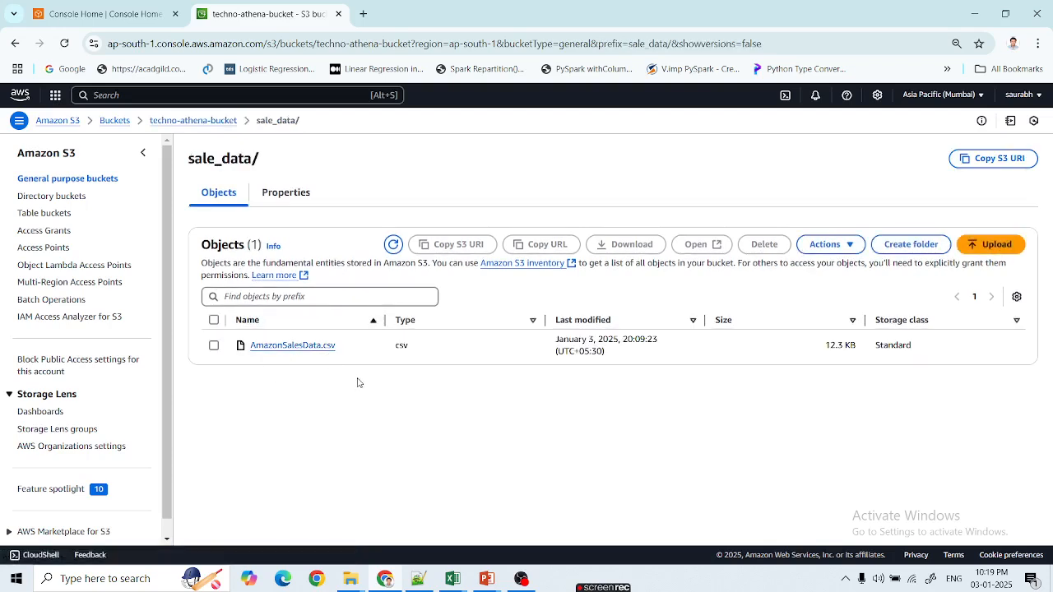
- Switch to the AmazonSalesData workbook in Excel and review its column headings from Region through Total Profit
mouse_move(464, 580)
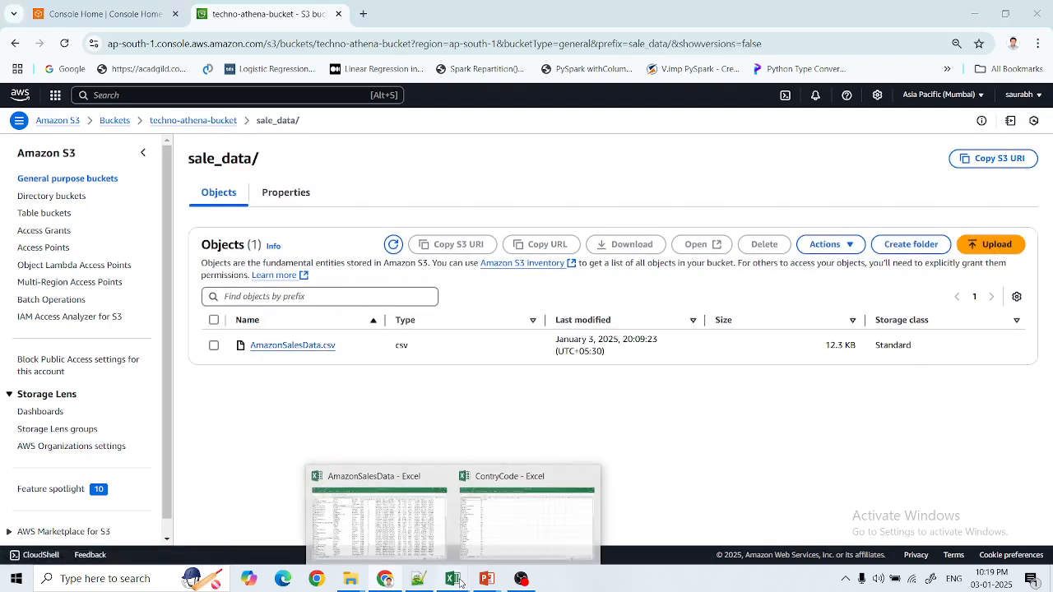
click(411, 539)
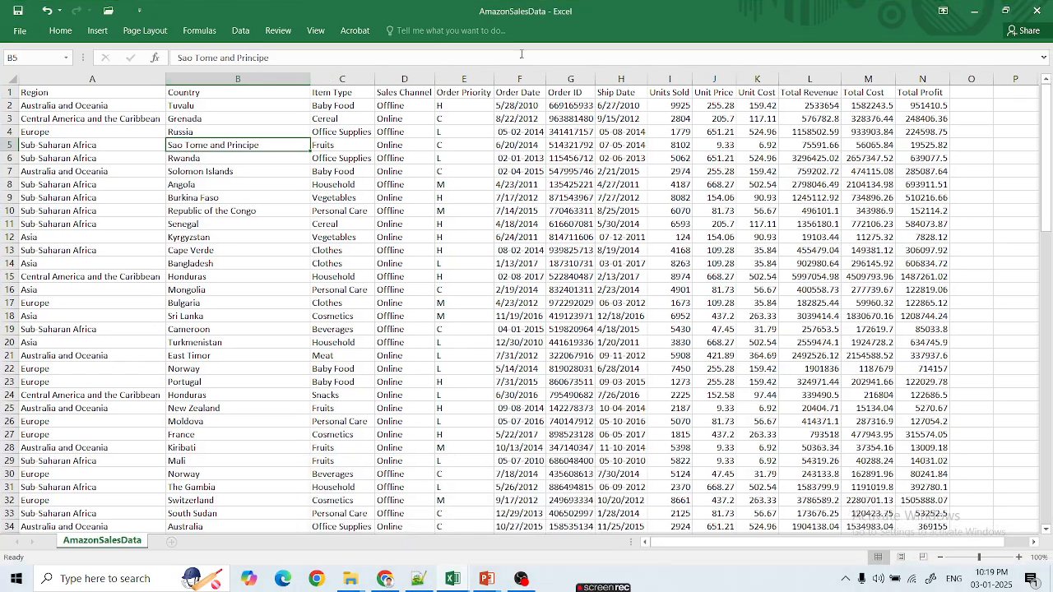
click(134, 96)
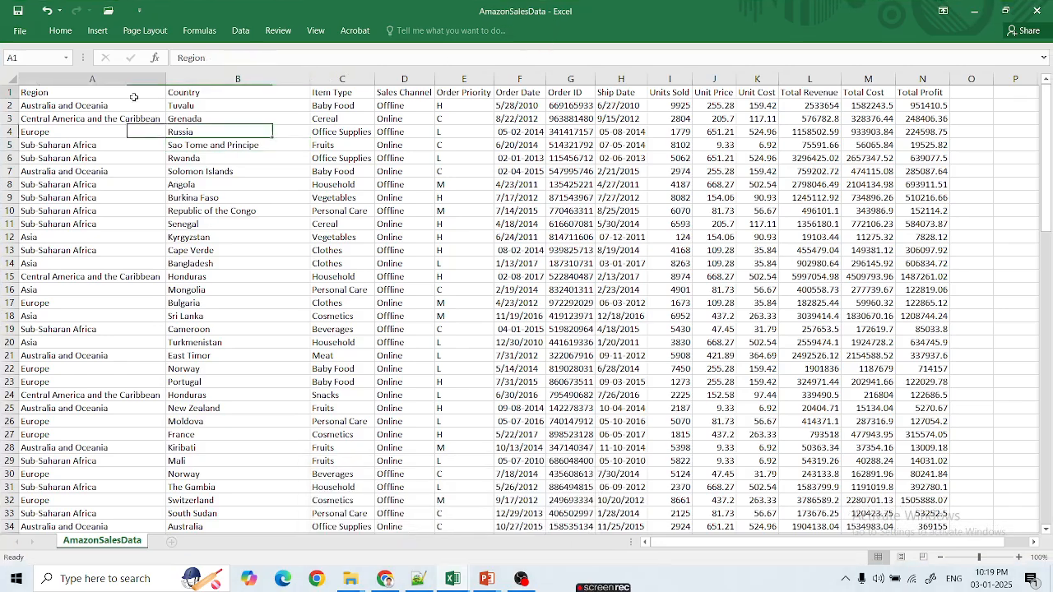
click(256, 98)
key(Right)
key(Right)
key(Right)
key(Right)
key(Right)
key(Right)
key(Right)
key(Right)
key(Right)
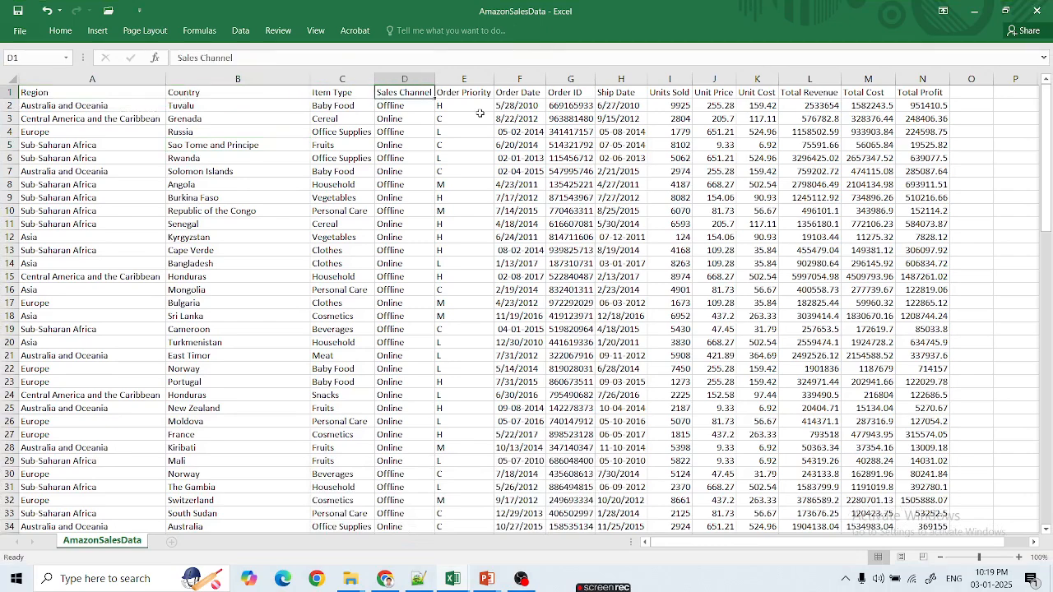
key(Right)
key(Right)
key(Right)
key(Right)
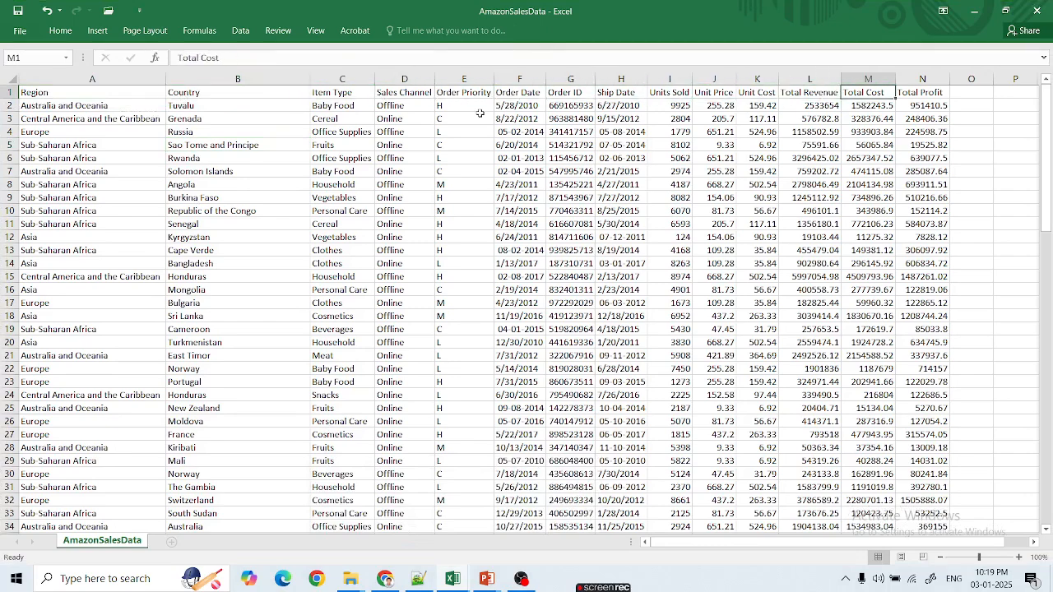
key(Left)
key(Left)
key(Left)
key(Left)
key(Left)
key(Left)
key(Left)
key(Left)
key(Left)
key(Left)
key(Left)
key(Left)
key(Left)
key(Left)
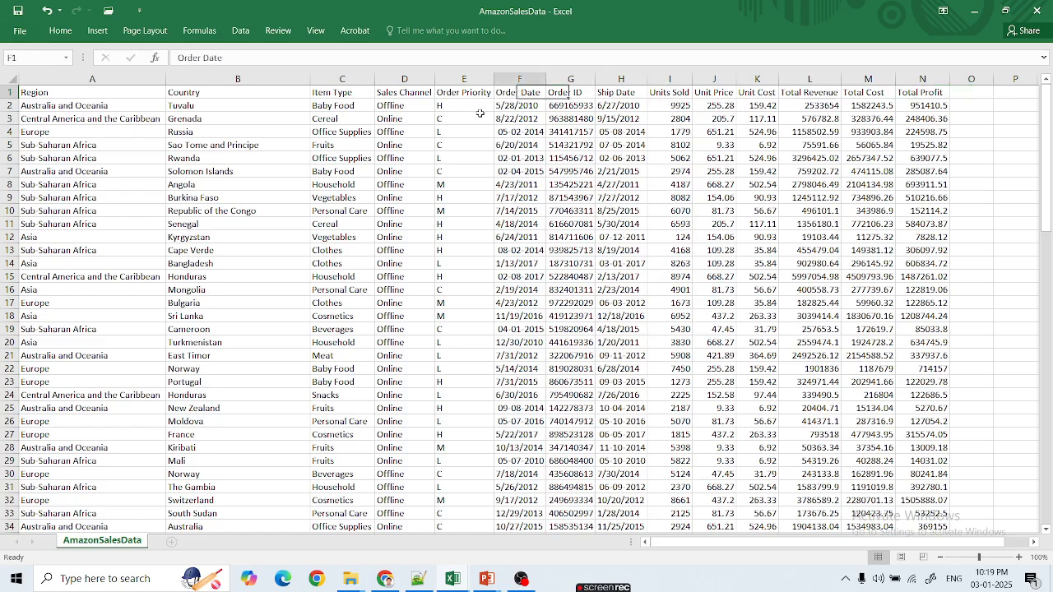
key(Right)
key(Right)
key(Right)
key(Right)
key(Right)
key(Right)
key(Right)
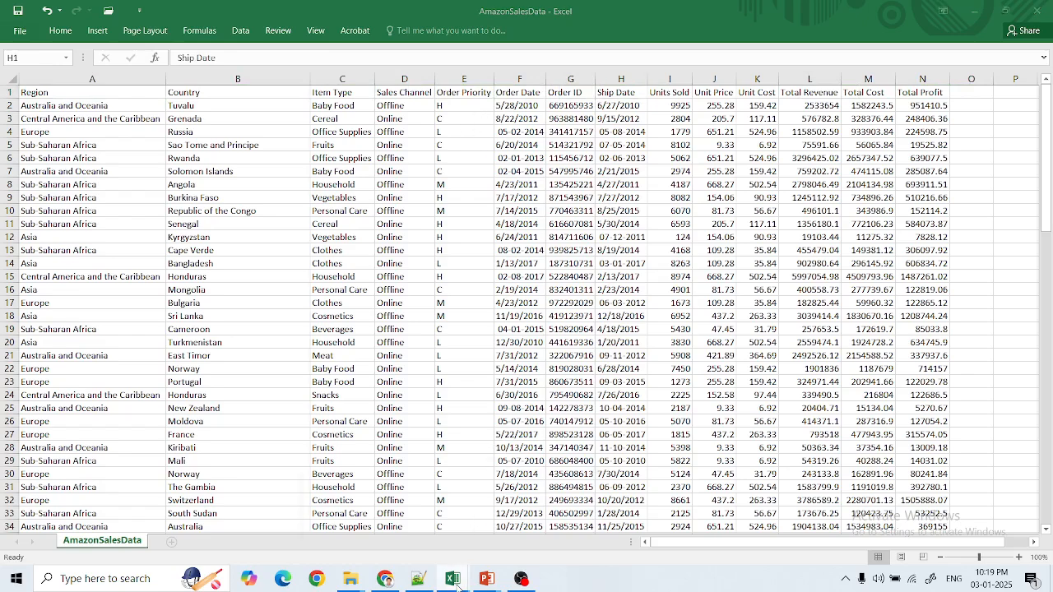
- Switch to the ContryCode workbook and examine its Country and Postal Code columns
click(486, 531)
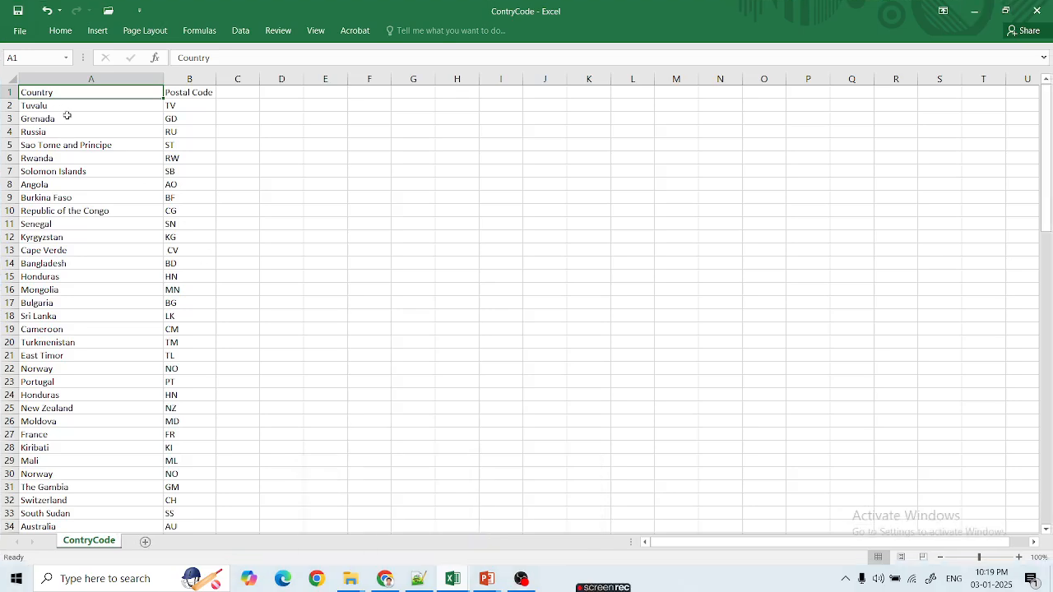
click(105, 122)
click(179, 95)
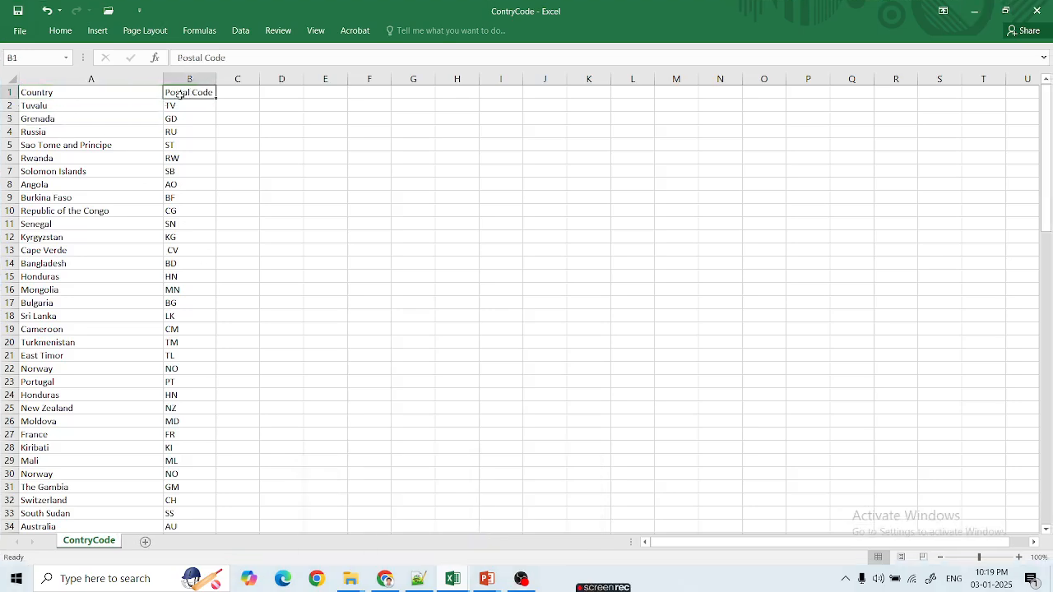
click(70, 107)
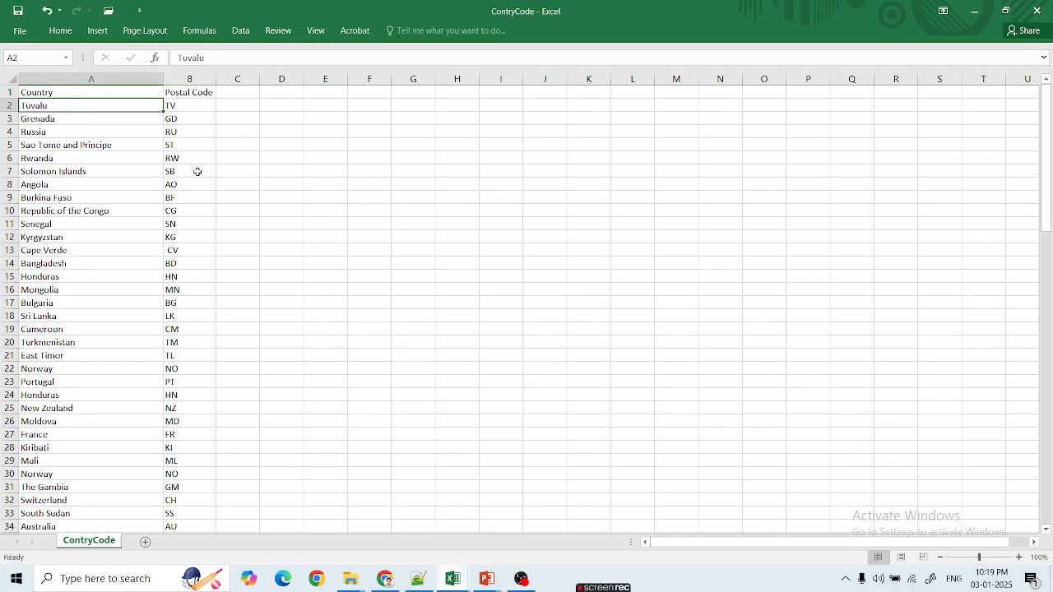
- Check the Country column in the AmazonSalesData workbook again, and minimize both workbooks to return to the S3 page in Chrome
click(451, 576)
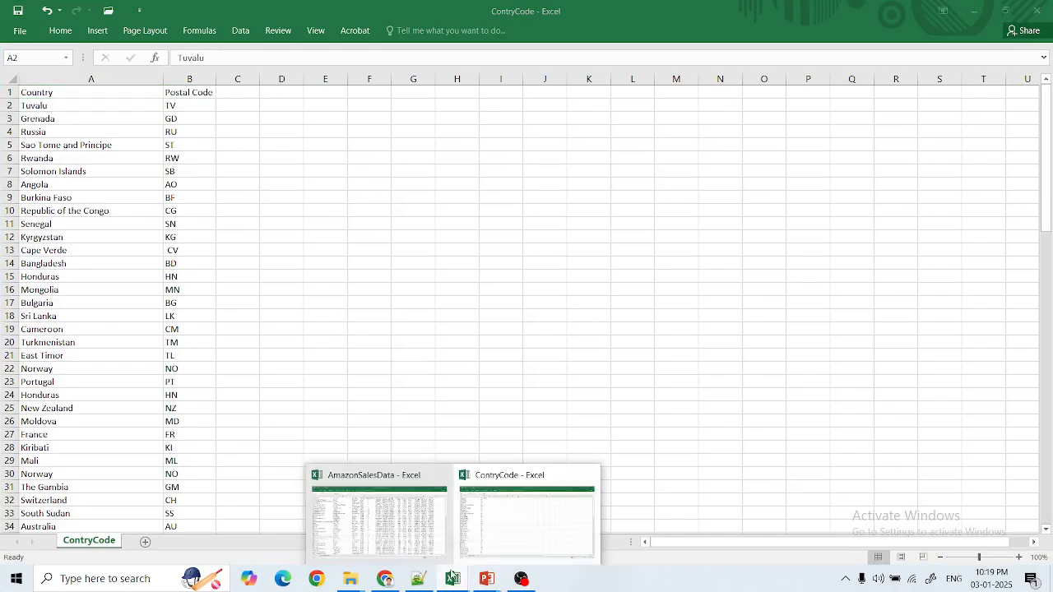
click(375, 531)
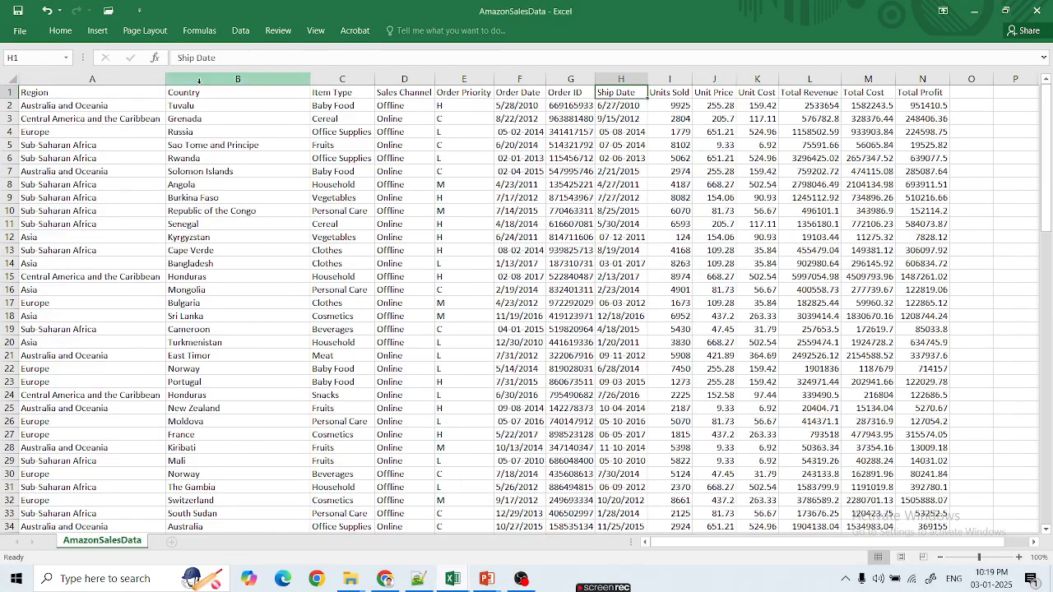
click(216, 146)
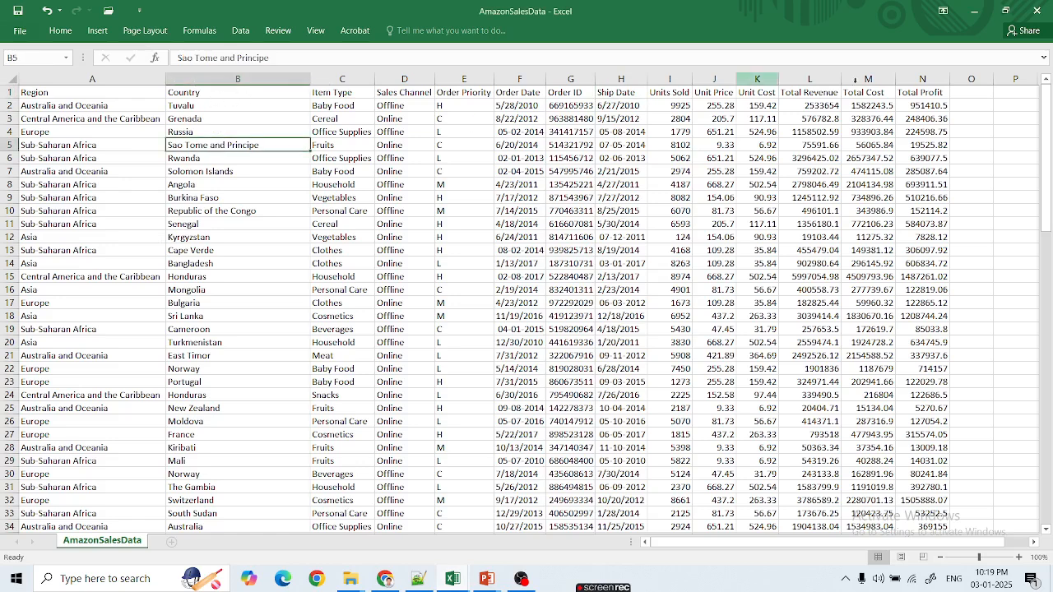
click(973, 15)
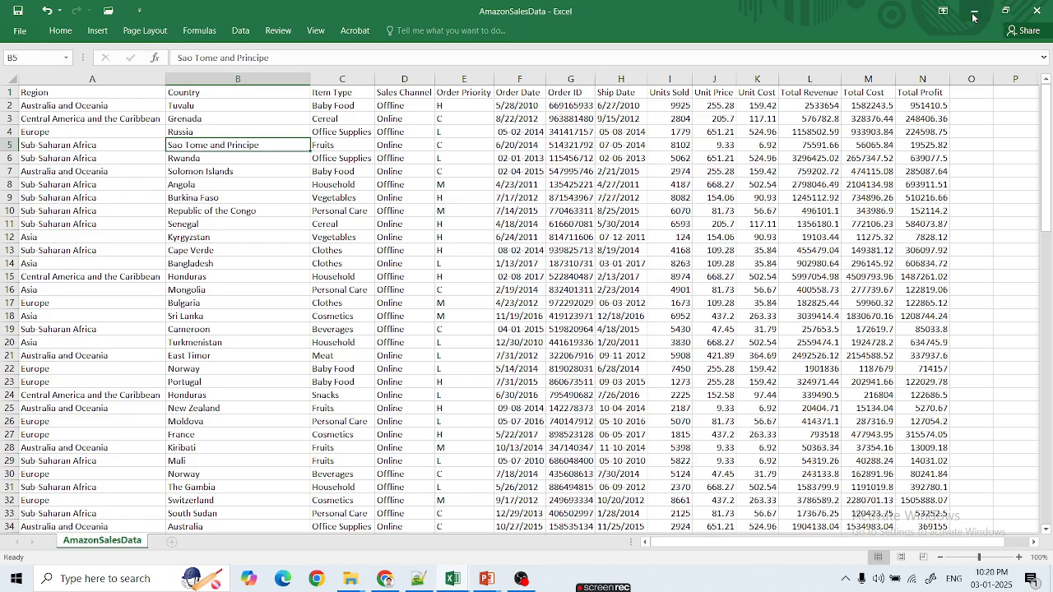
click(976, 14)
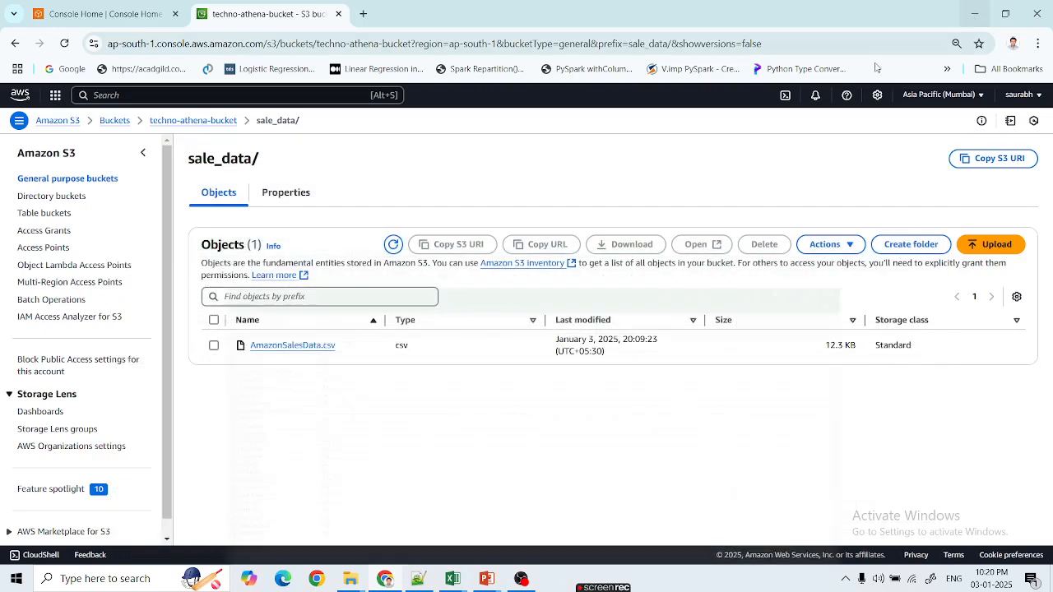
- Open AWS Glue in a new browser tab from the Console Home page and show its list of crawlers
click(75, 14)
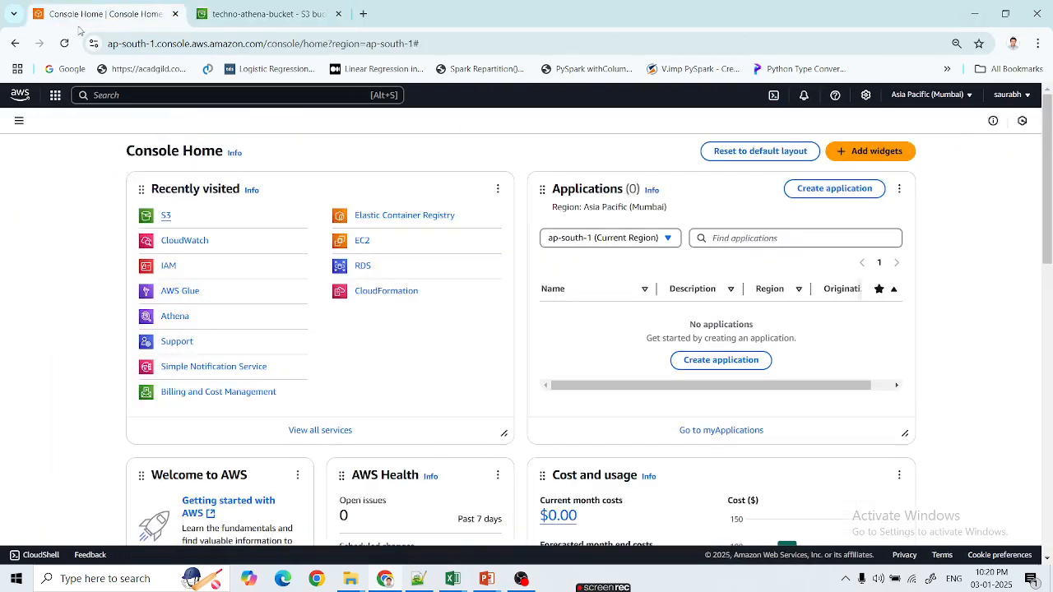
right_click(171, 299)
click(192, 310)
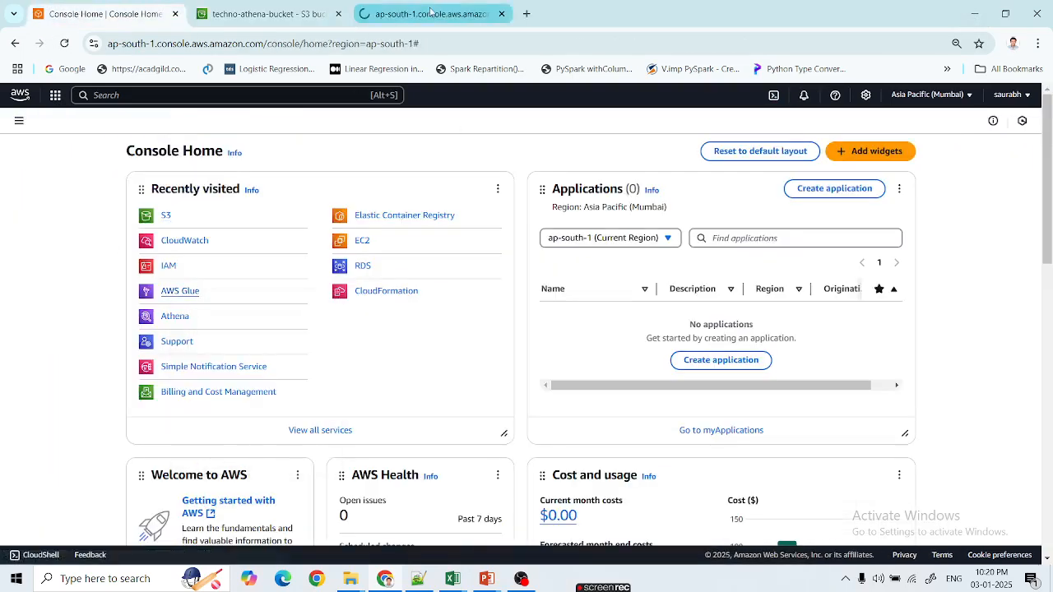
click(425, 14)
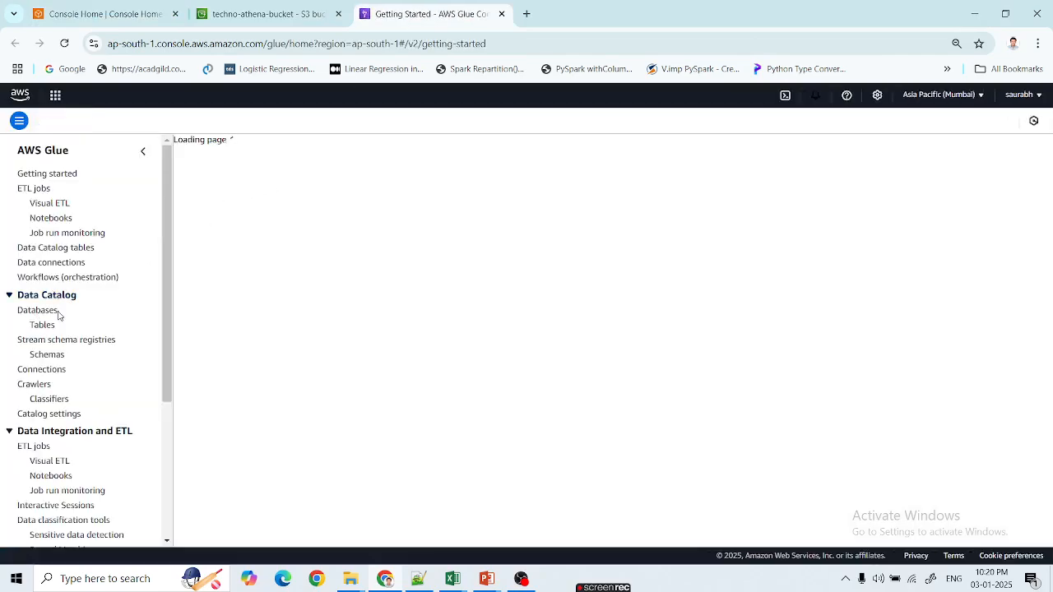
click(48, 387)
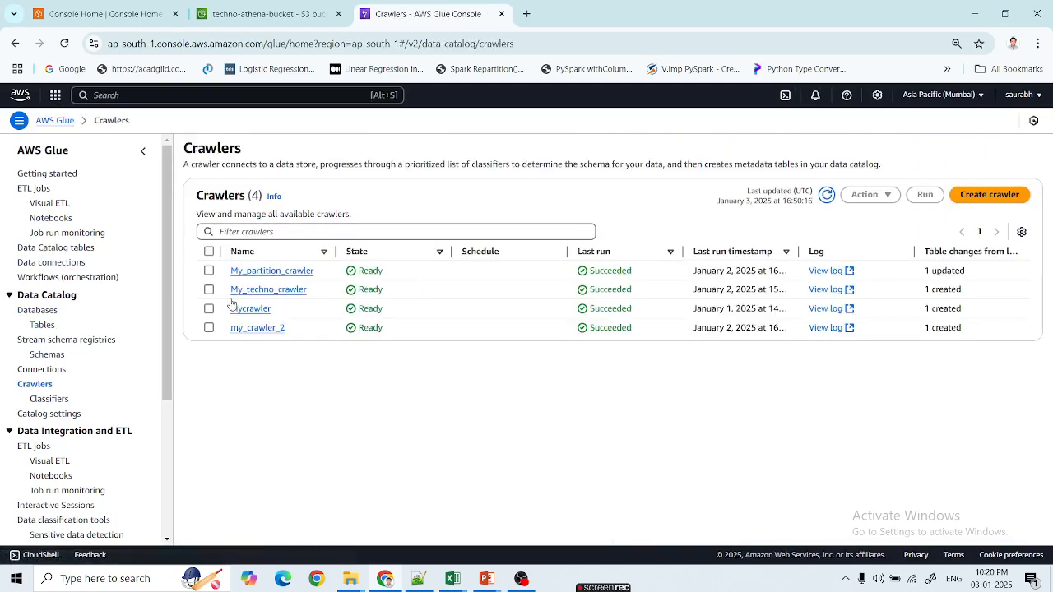
- Start creating a crawler named My_qlickdemo_crawler and continue to the data source settings
click(978, 200)
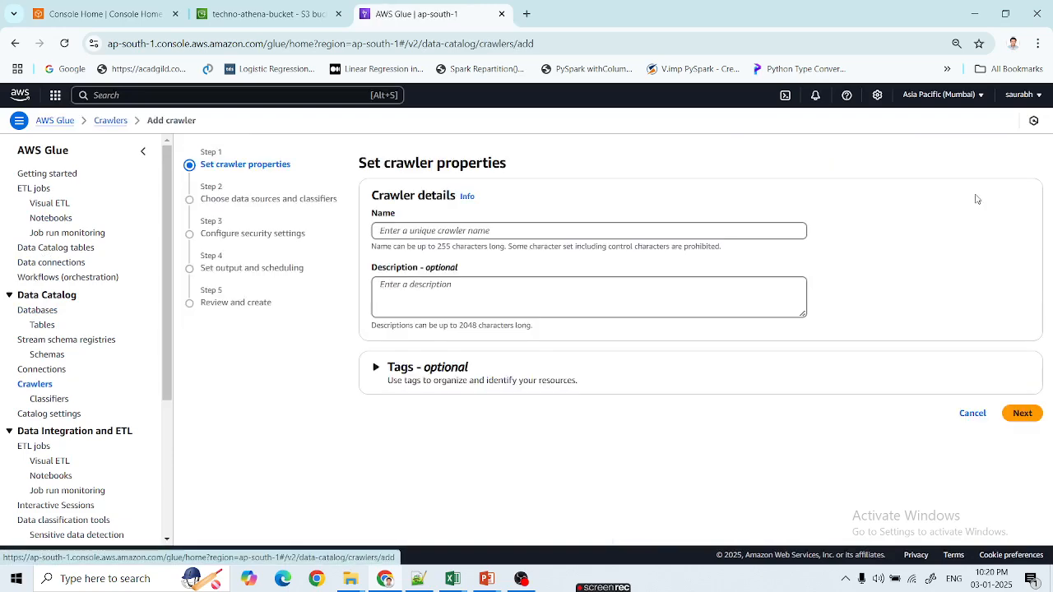
click(470, 231)
text(My_qlickdemo_crawler)
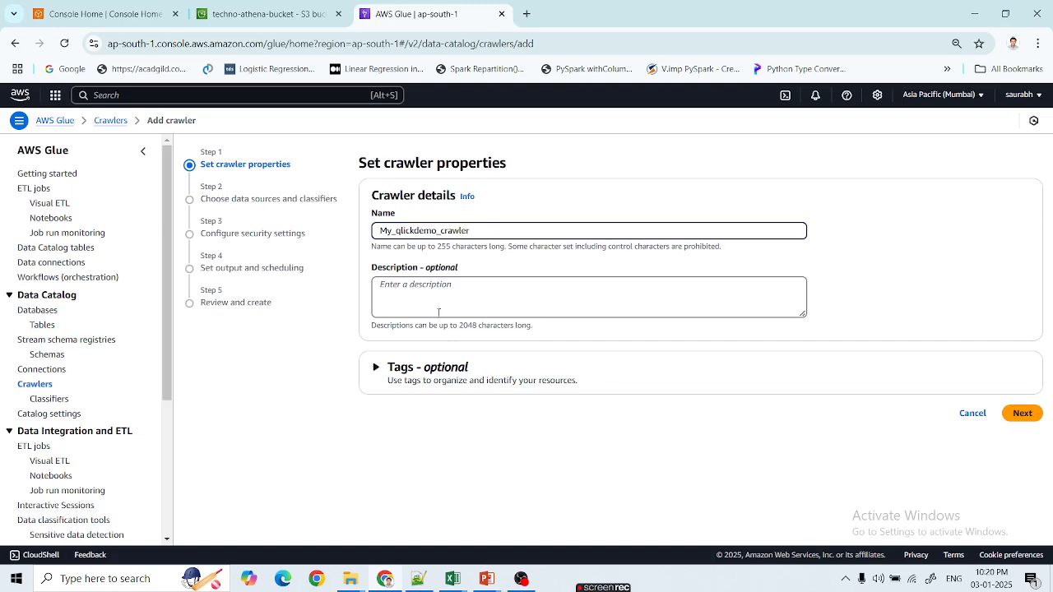
click(1013, 415)
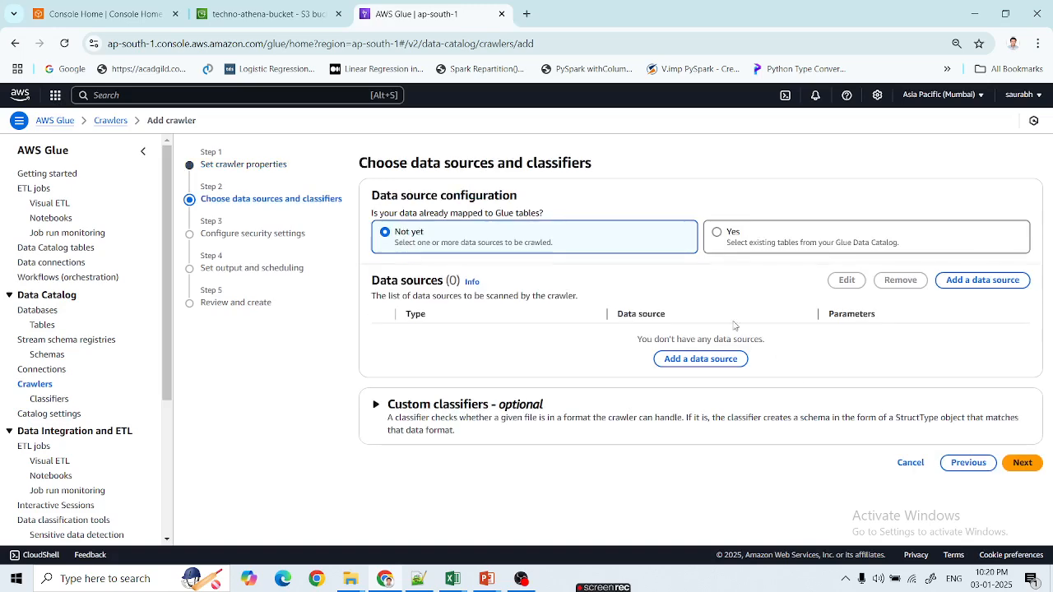
- Add an S3 data source for the sale_data/ folder of techno-athena-bucket, crawling all sub-folders, and continue to the security settings
click(716, 360)
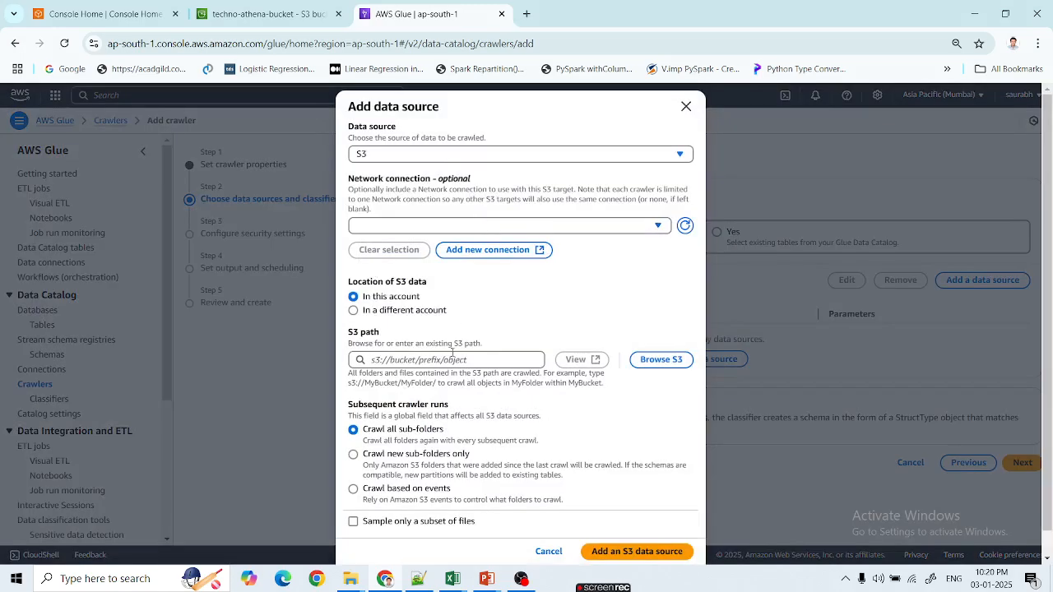
click(661, 360)
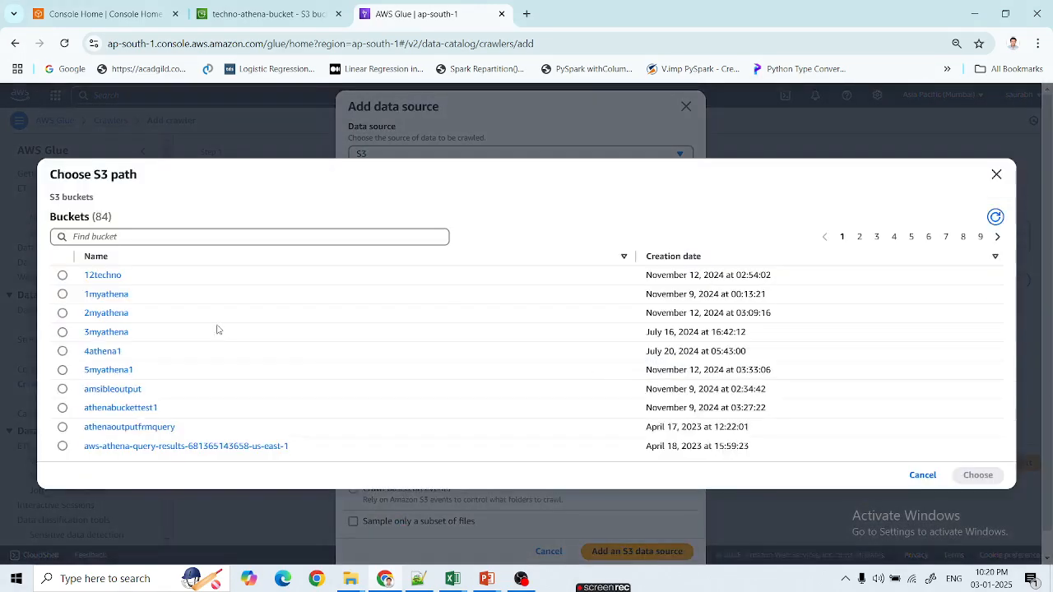
click(125, 236)
text(tec)
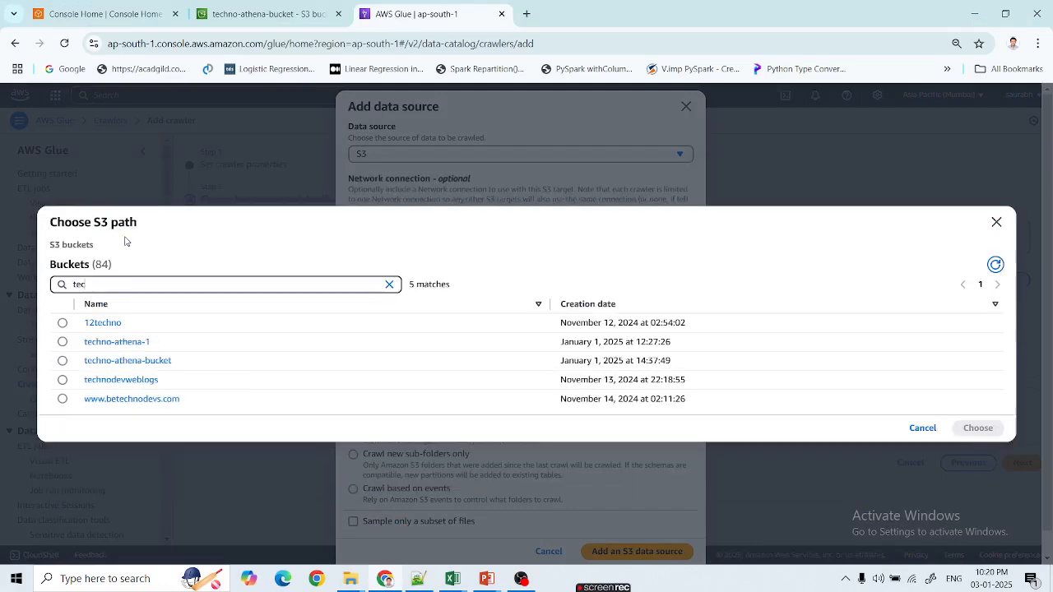
click(104, 361)
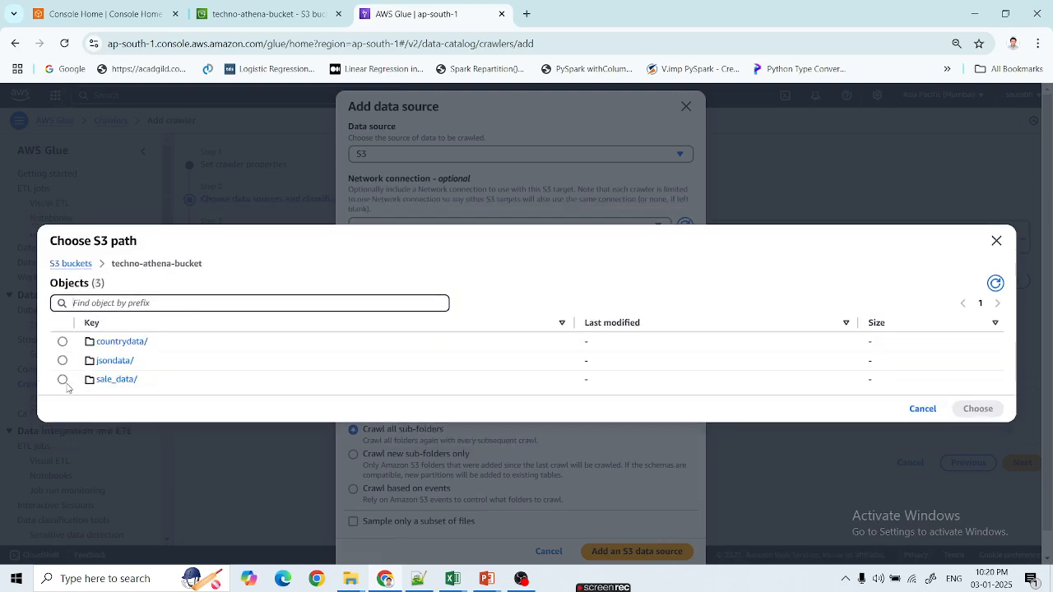
click(62, 379)
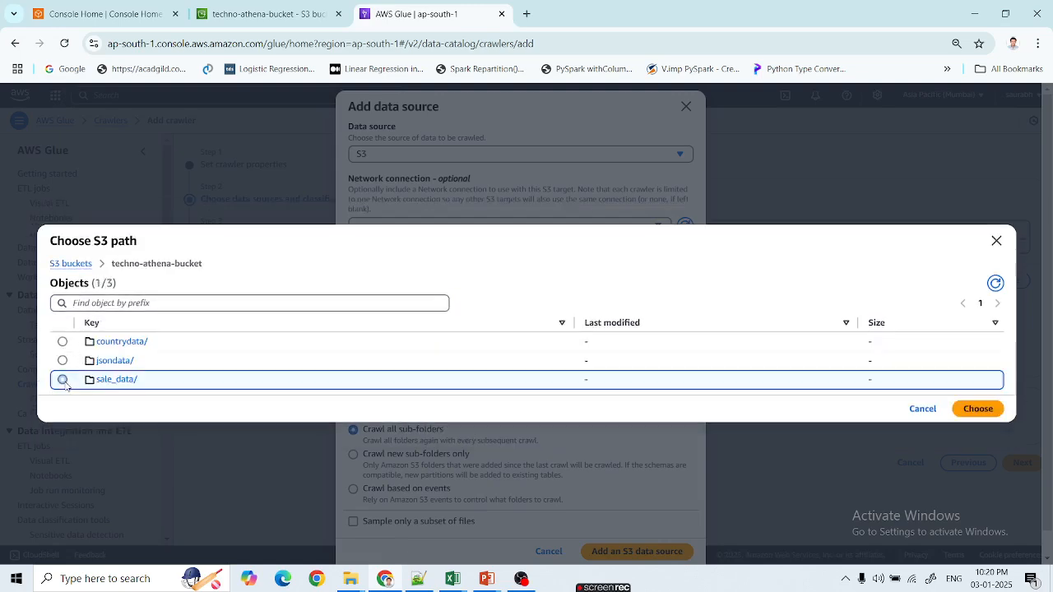
click(977, 408)
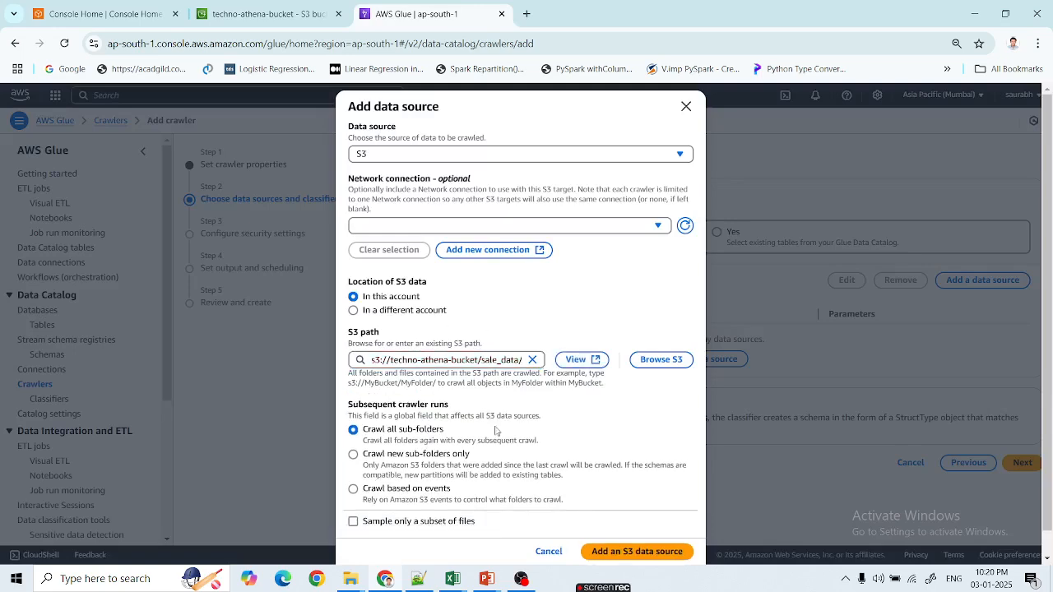
scroll(475, 386, down, 1)
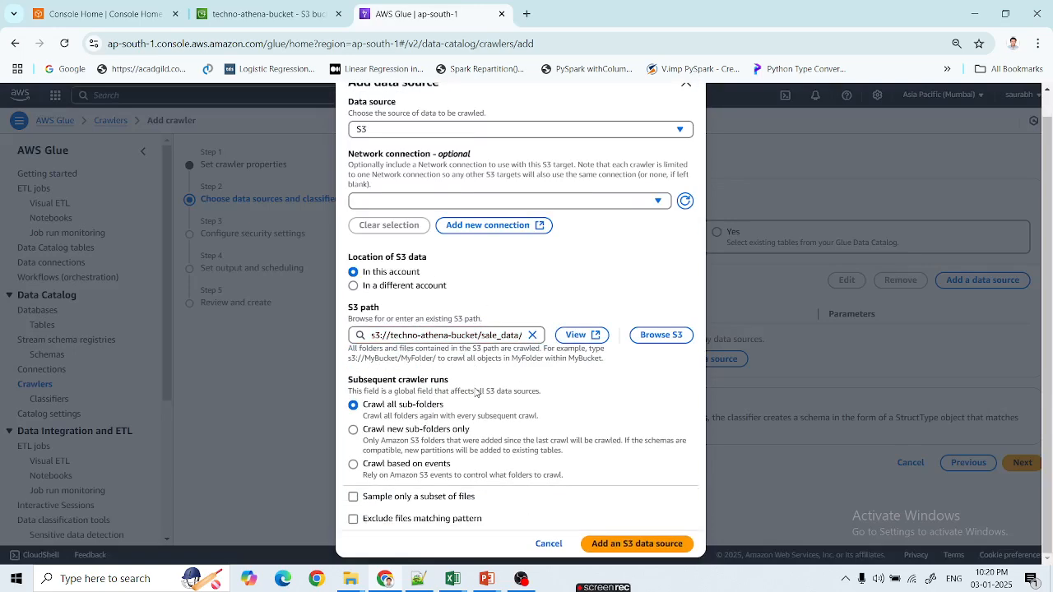
click(621, 544)
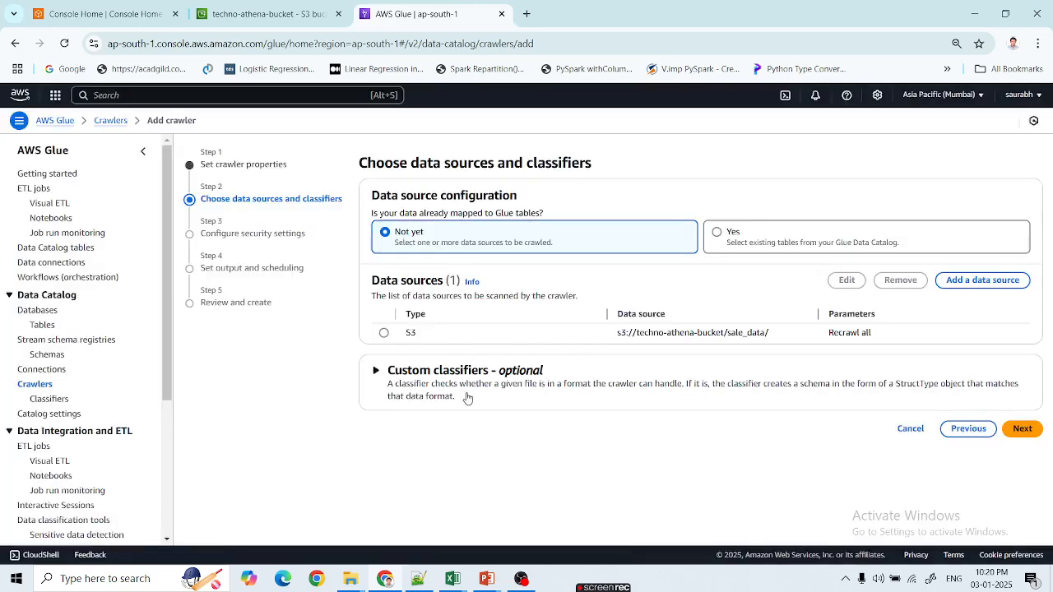
click(1026, 429)
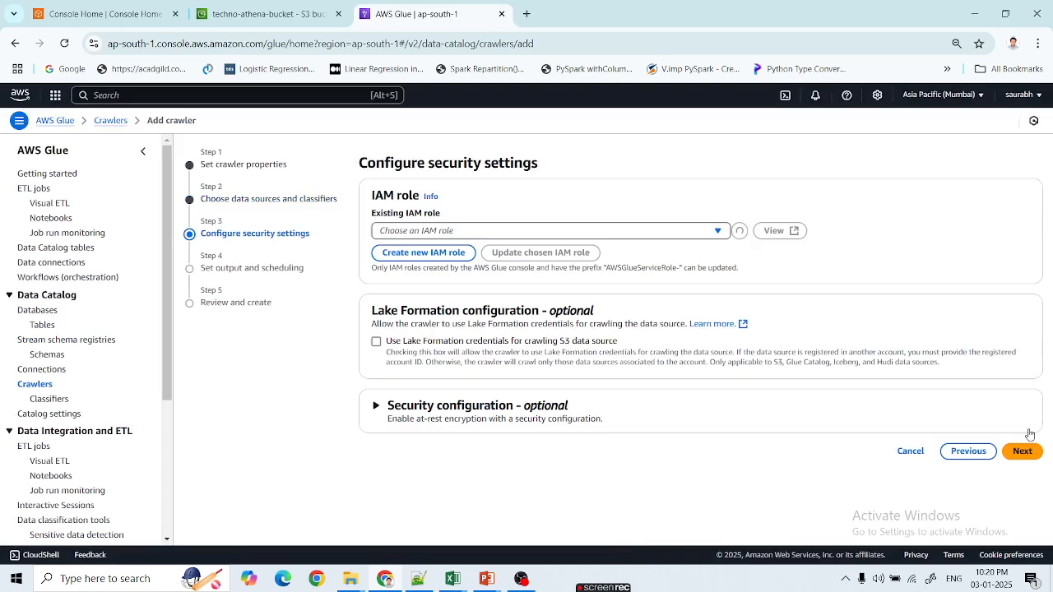
- Assign the existing IAM role myglue-crawler-role to the crawler and continue to the output settings
click(474, 232)
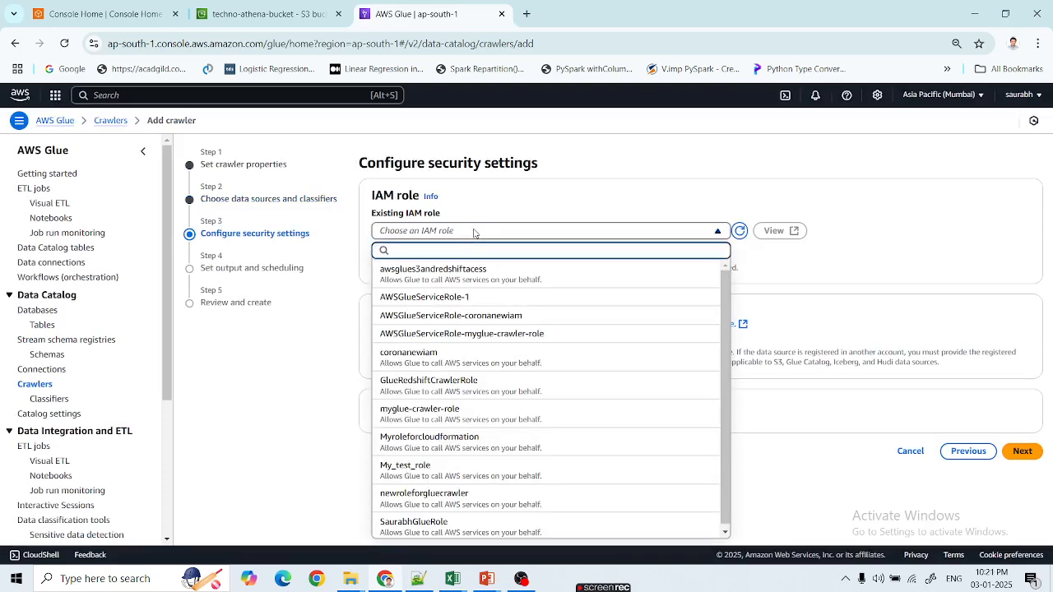
click(423, 422)
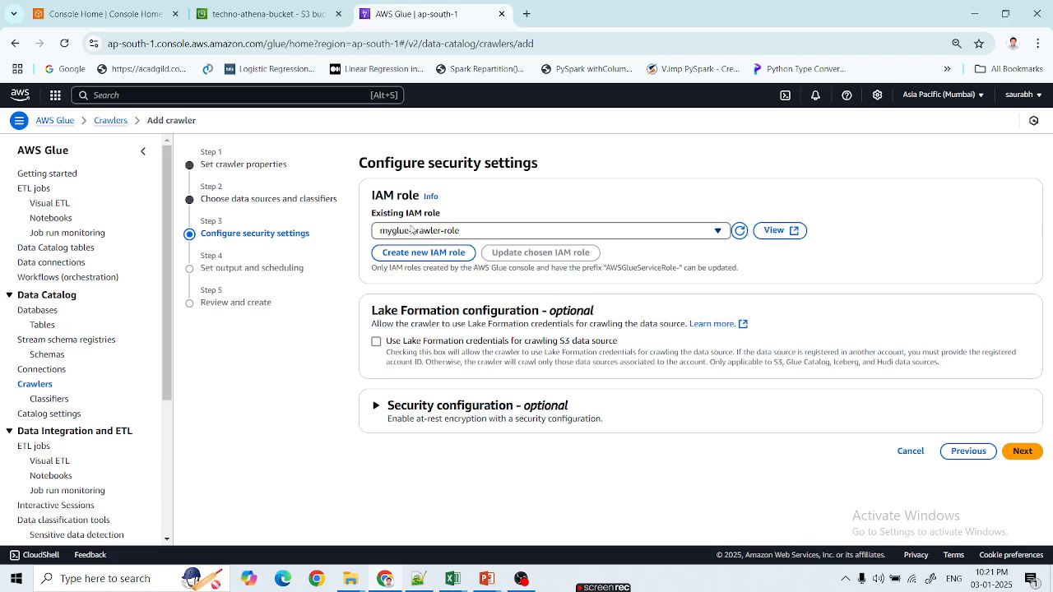
click(1022, 453)
- Set the crawler's target database to default
click(434, 232)
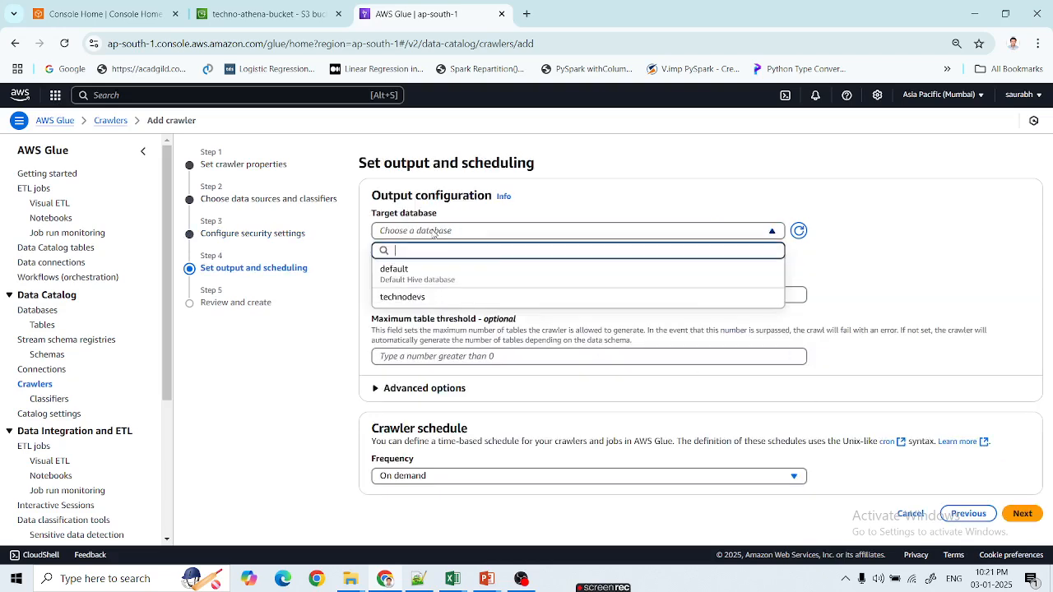
click(427, 282)
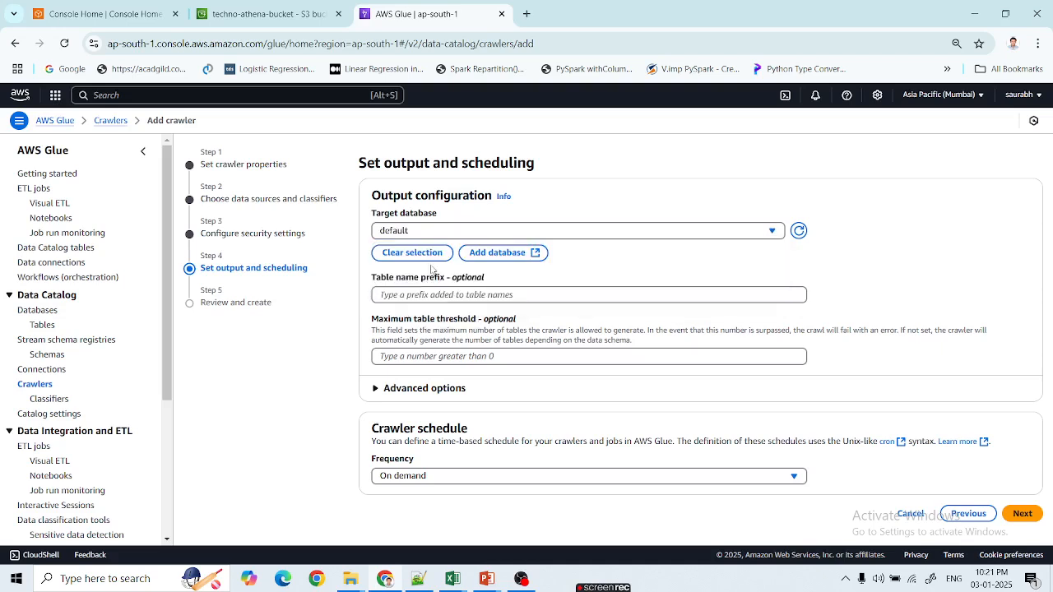
- Set the crawler's table name prefix to demo-, checking the sale_data/ folder in S3 for reference
click(407, 233)
click(407, 232)
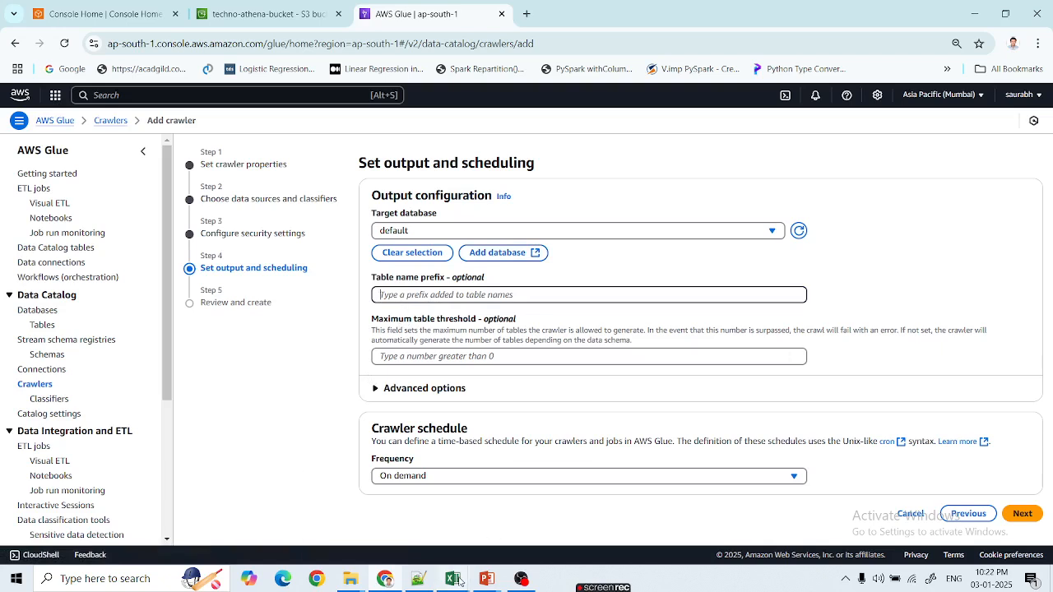
mouse_move(458, 580)
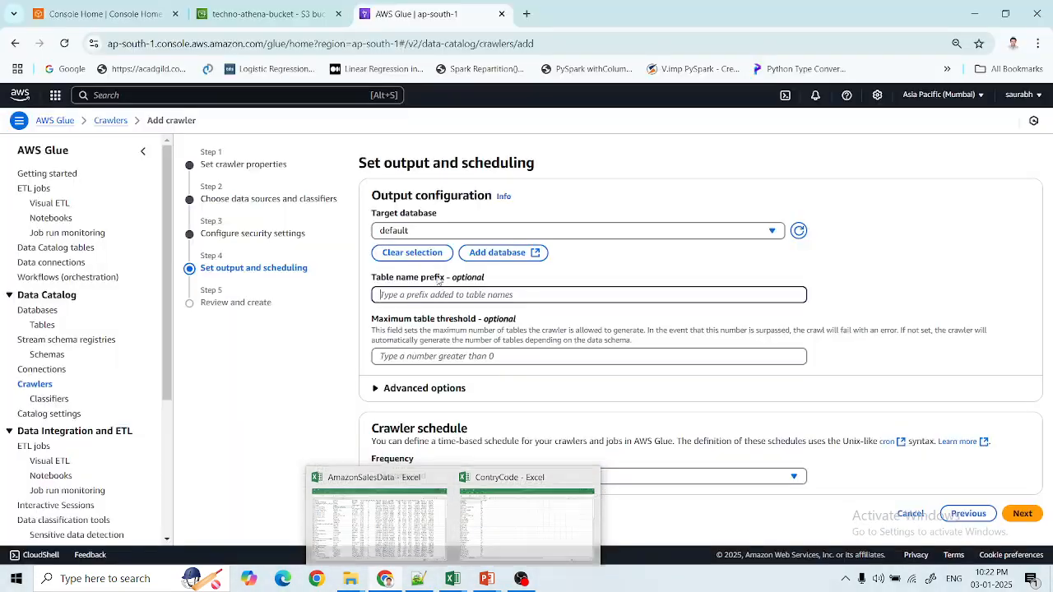
click(427, 298)
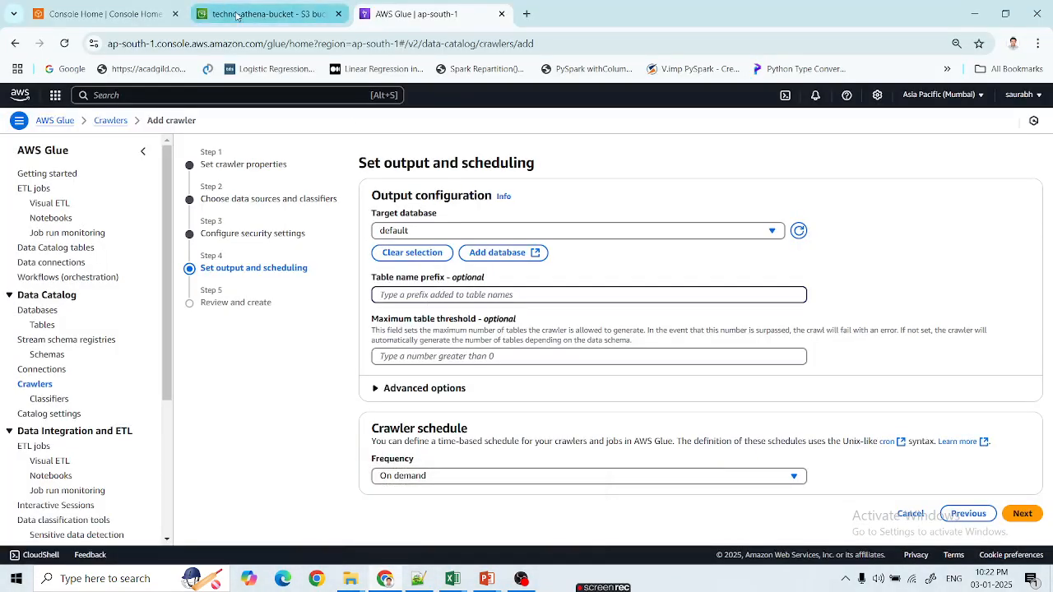
click(236, 15)
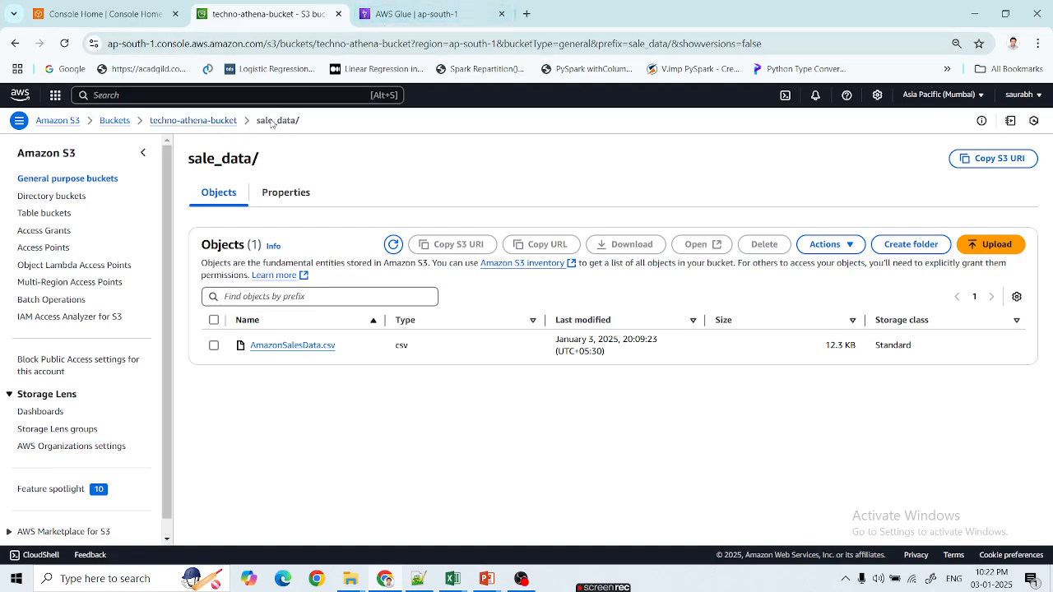
click(397, 20)
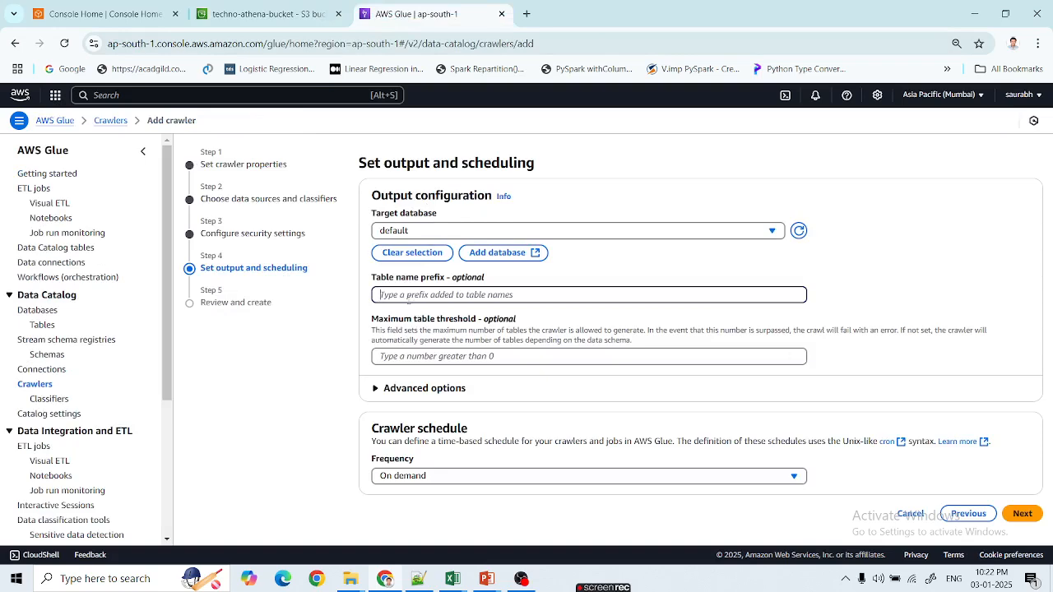
click(408, 297)
text(demo-)
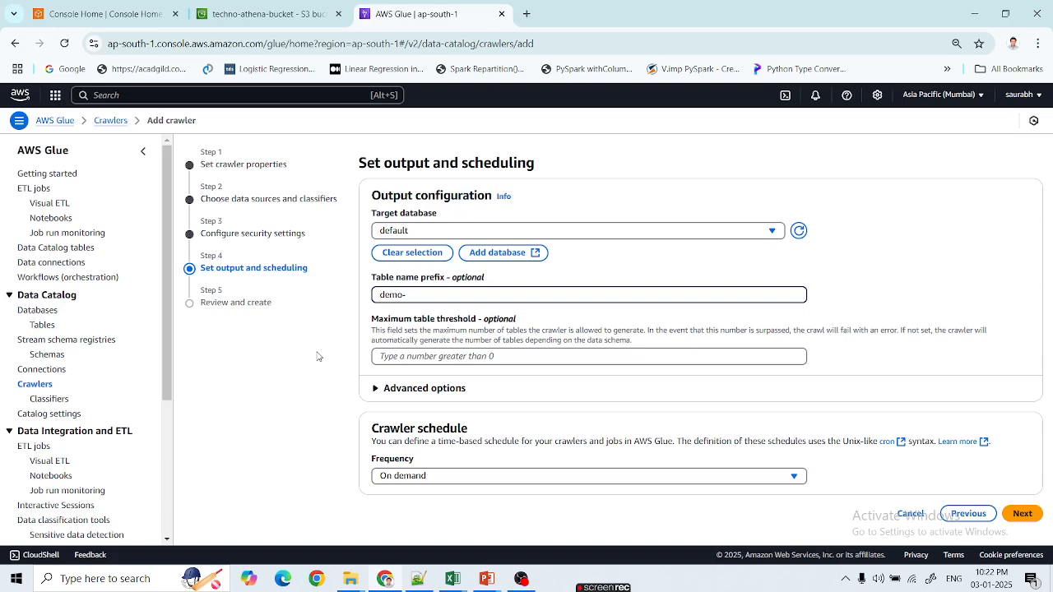
- Continue to the review of My_qlickdemo_crawler's settings and create the crawler
click(1020, 515)
scroll(562, 442, down, 1)
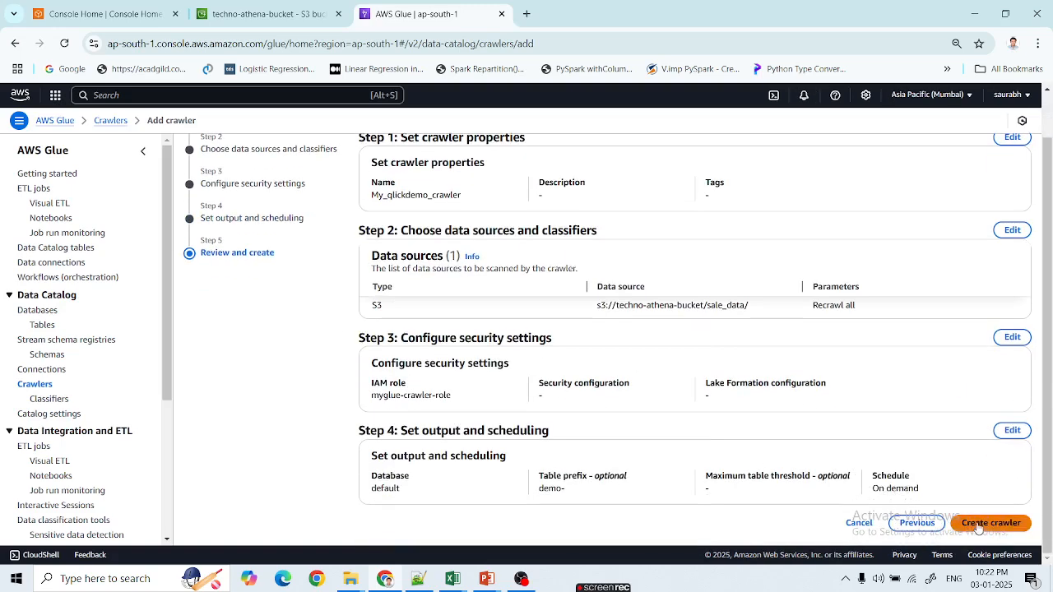
click(978, 525)
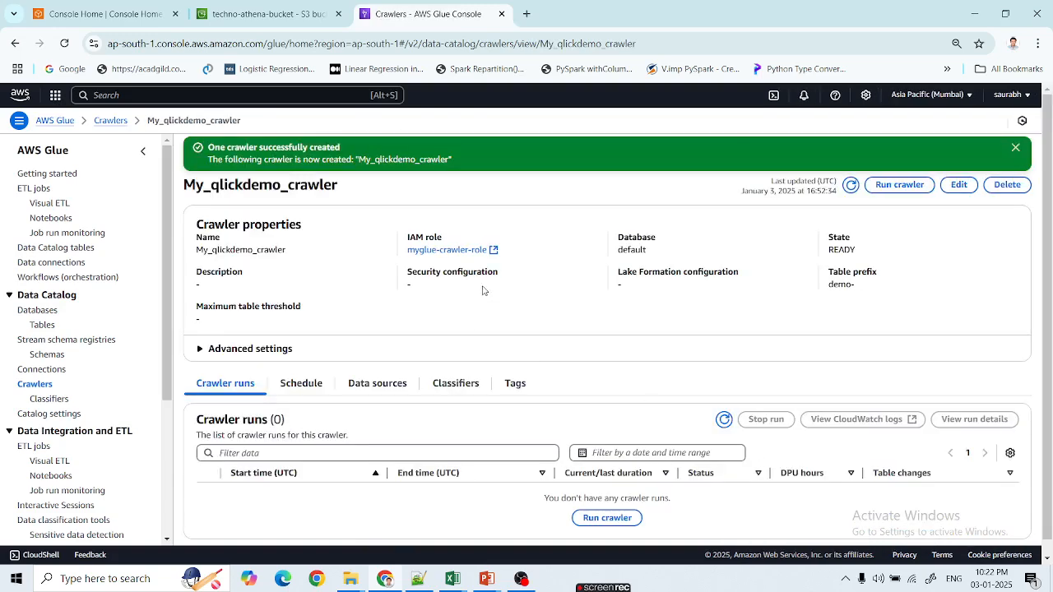
- Run My_qlickdemo_crawler, dismiss the notification, and refresh the list of all crawlers
click(891, 189)
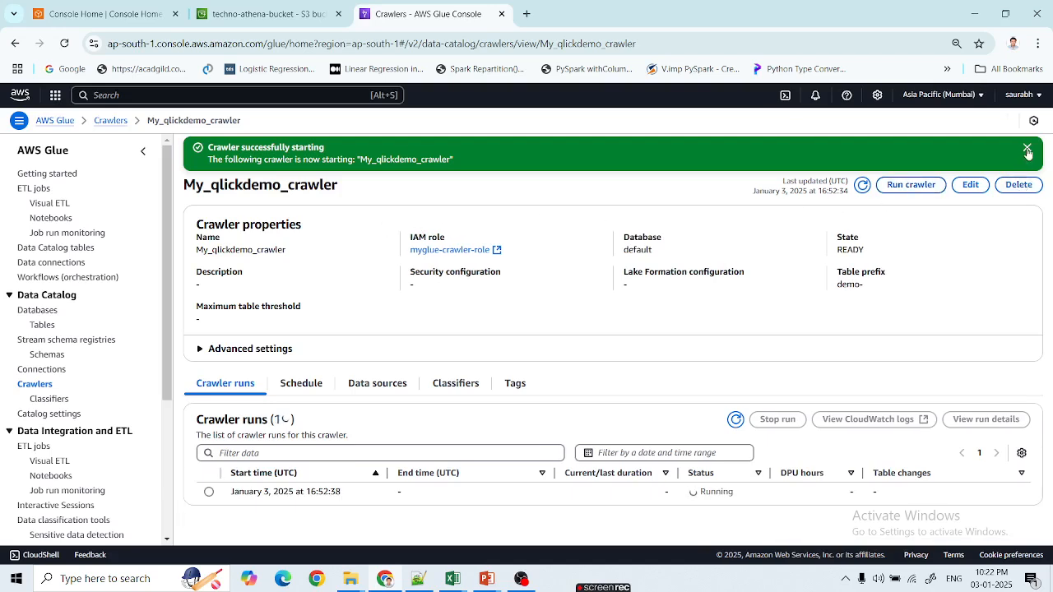
click(1026, 148)
click(1026, 150)
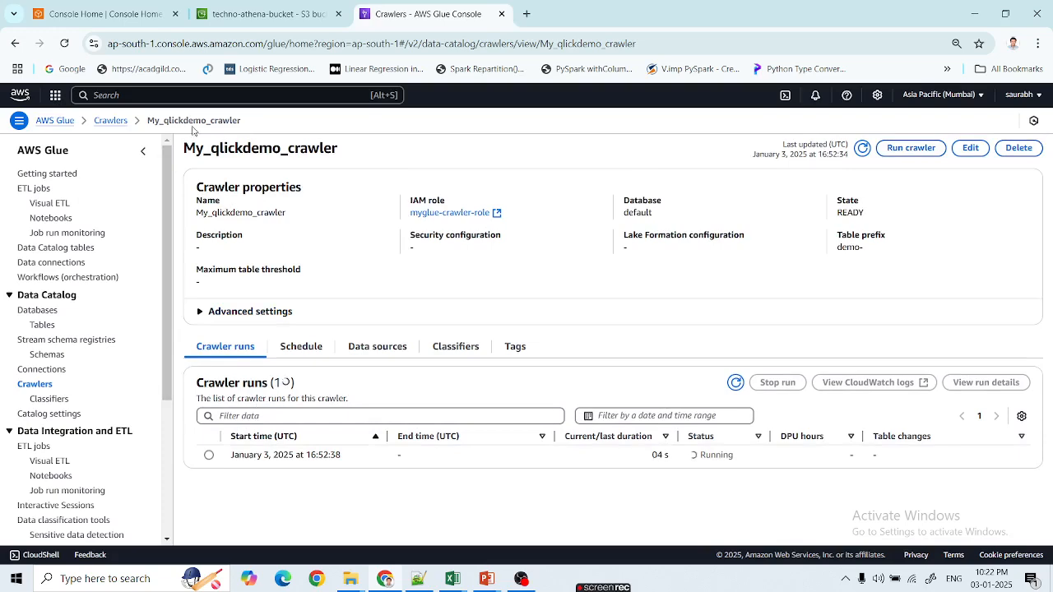
click(111, 120)
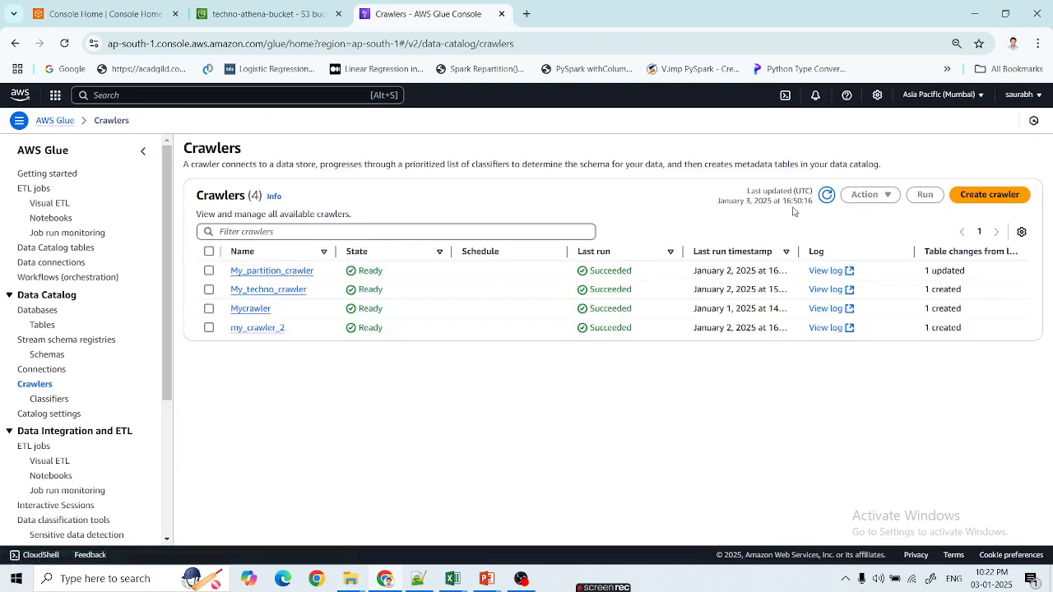
click(826, 195)
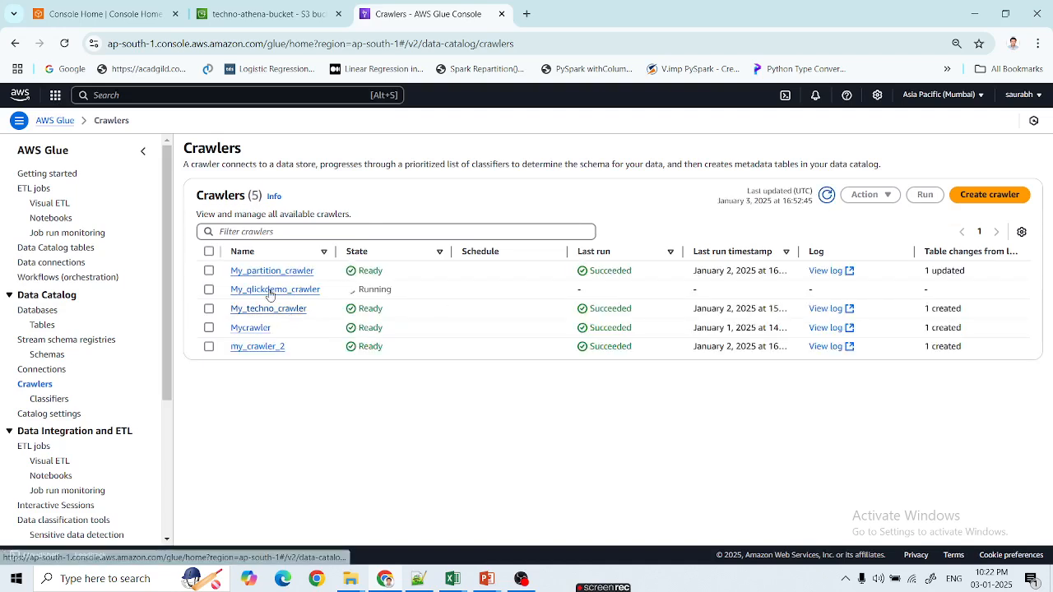
click(990, 196)
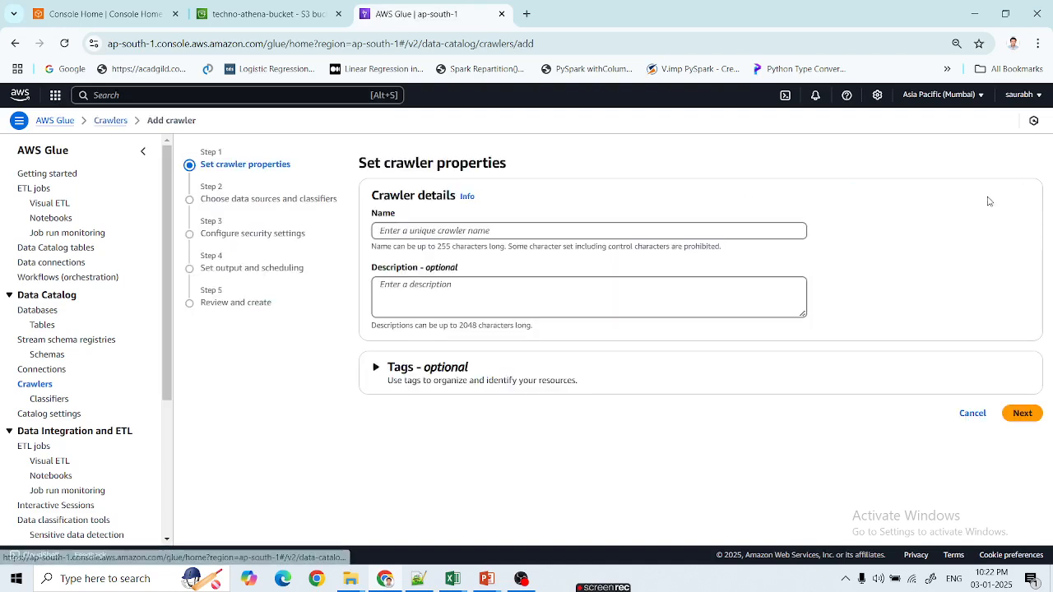
click(404, 231)
click(248, 15)
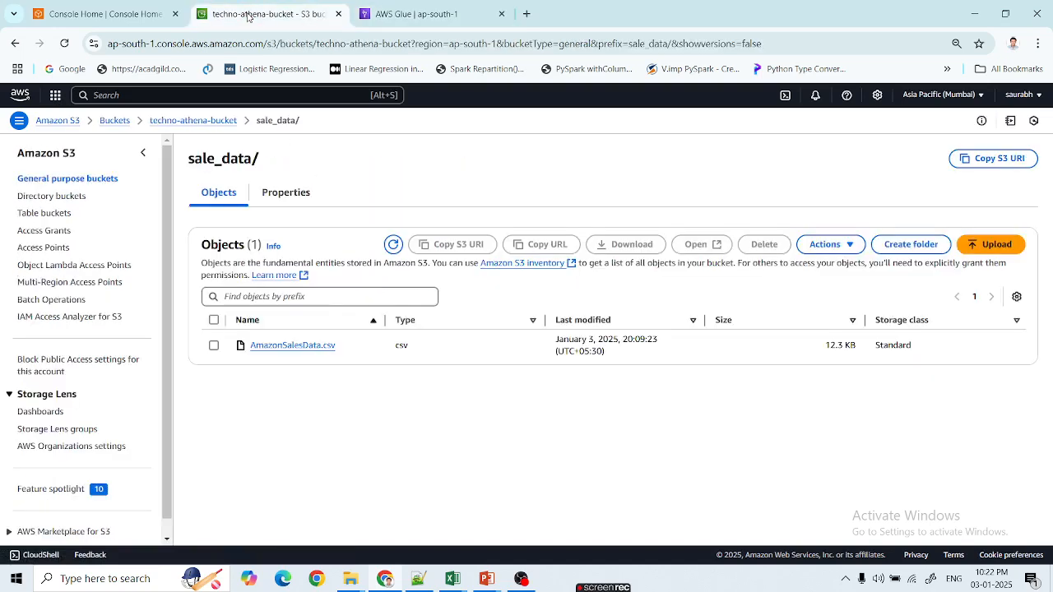
click(444, 14)
click(111, 121)
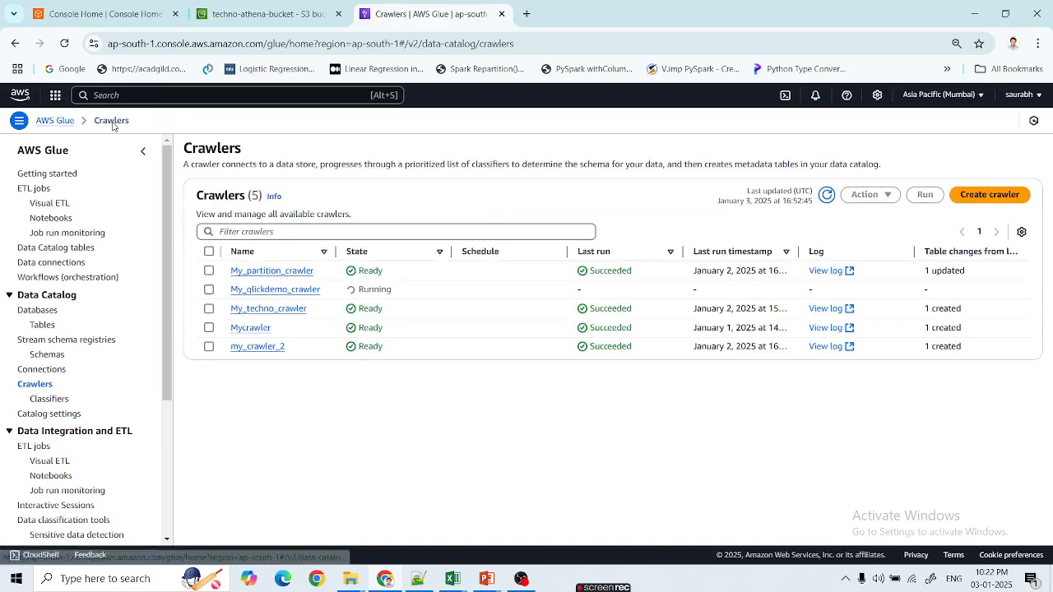
- Start creating another crawler and look inside the countrydata/ folder of techno-athena-bucket before returning to the crawler setup
click(989, 197)
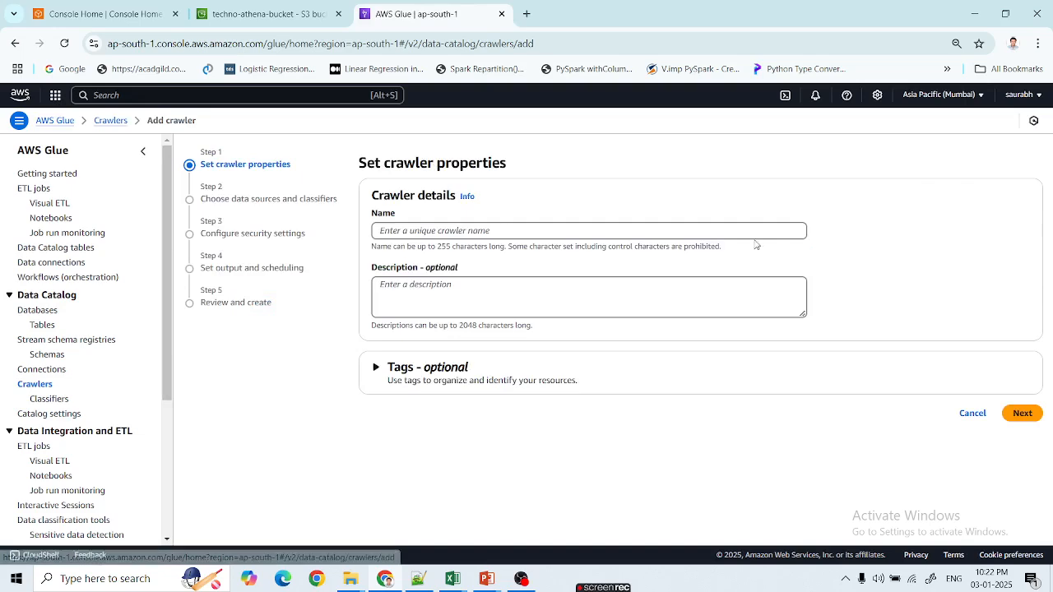
click(239, 11)
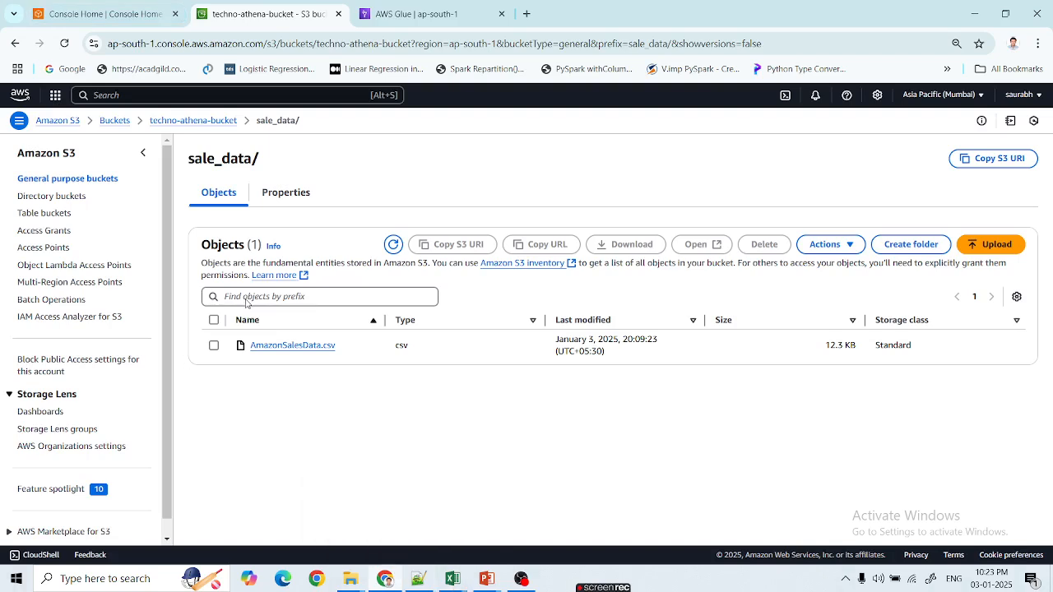
click(196, 121)
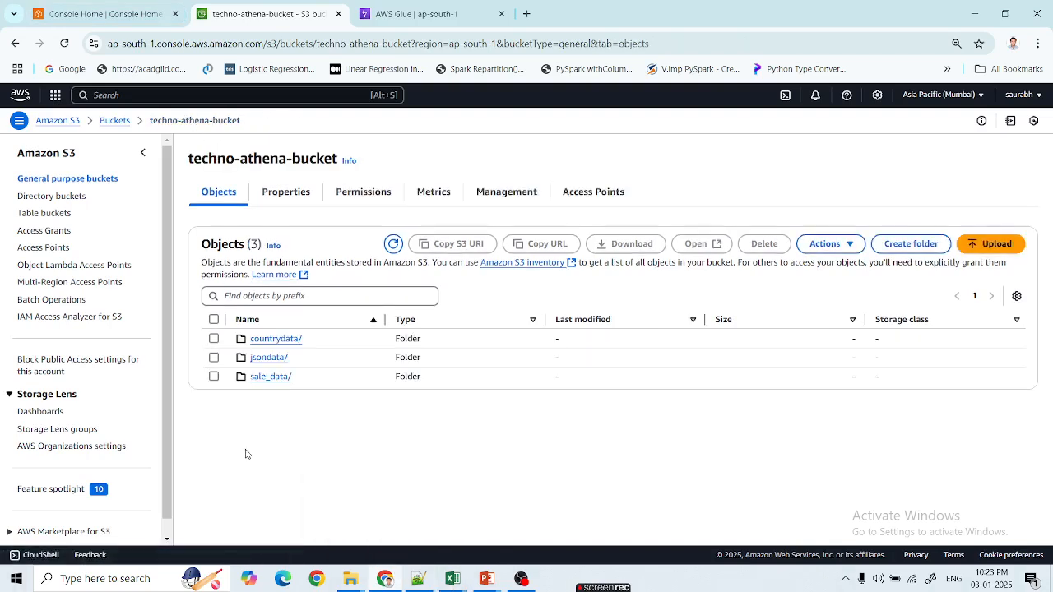
click(270, 339)
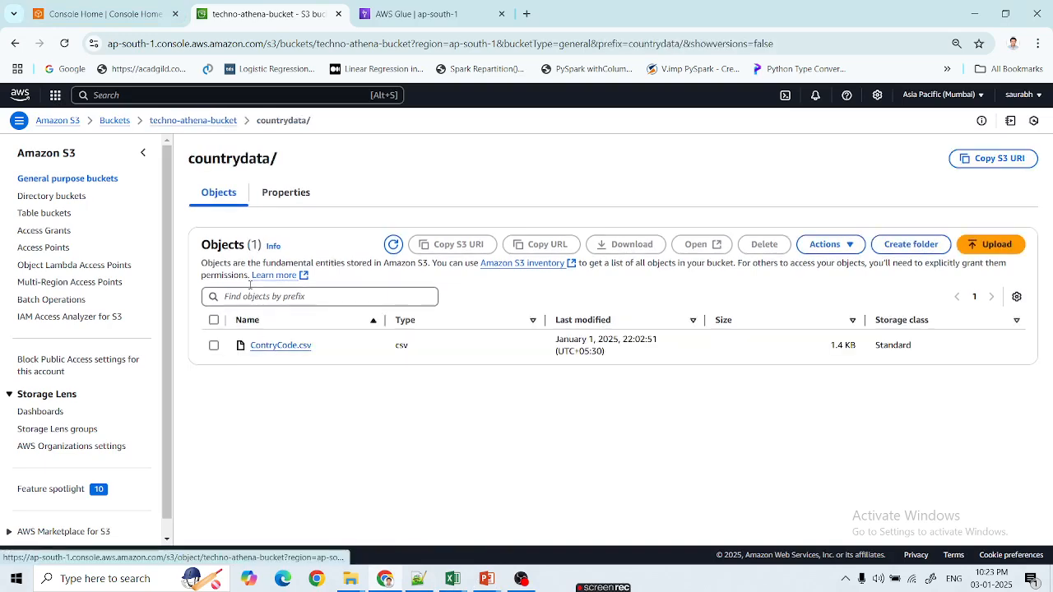
click(435, 17)
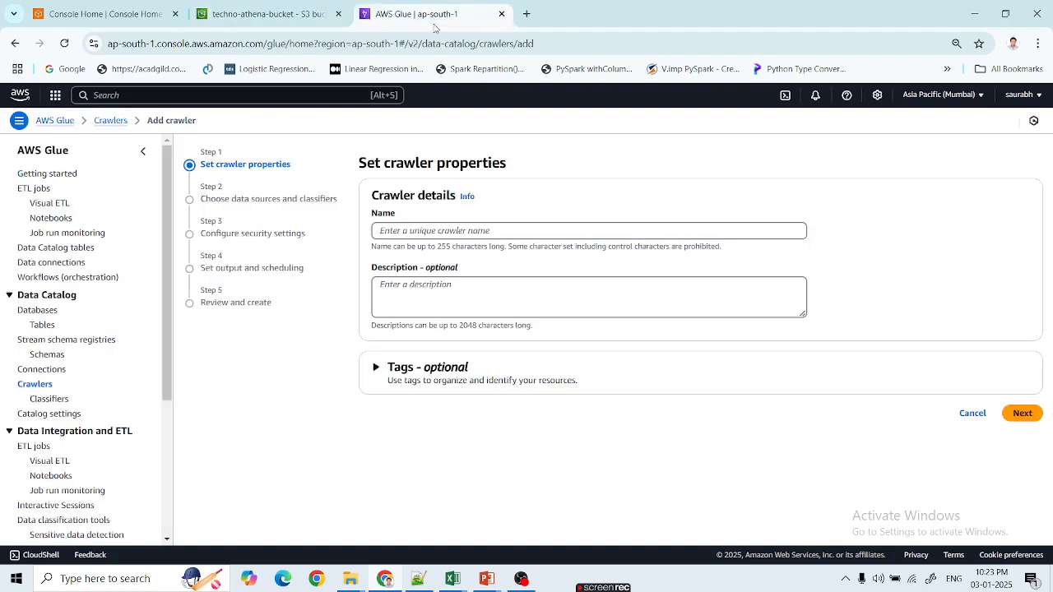
- Name the new crawler my_quick_crawler_country and continue to the data source settings
click(424, 230)
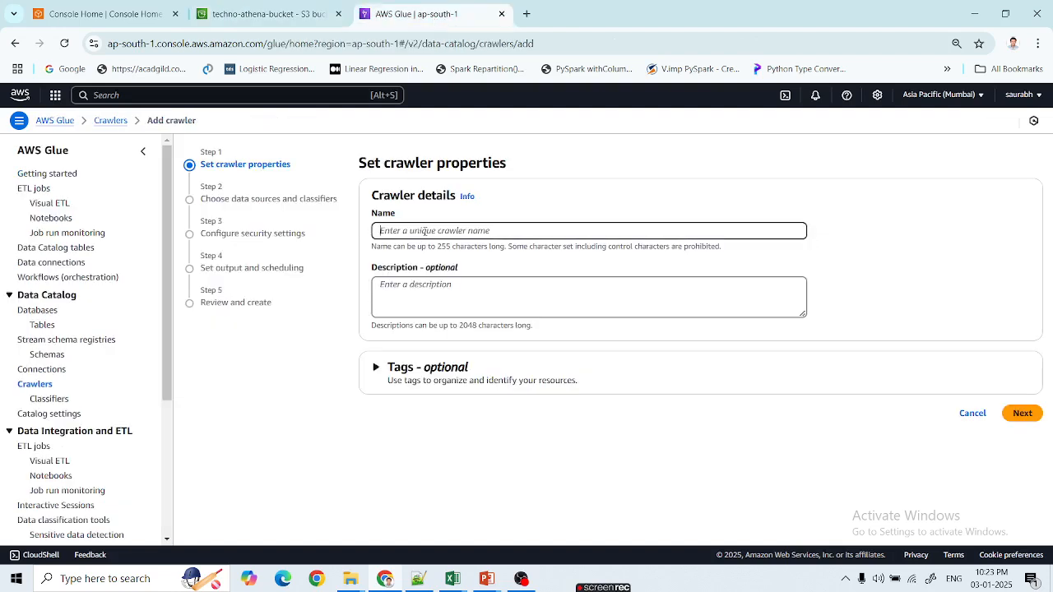
text(my_quick_crawler_)
click(261, 15)
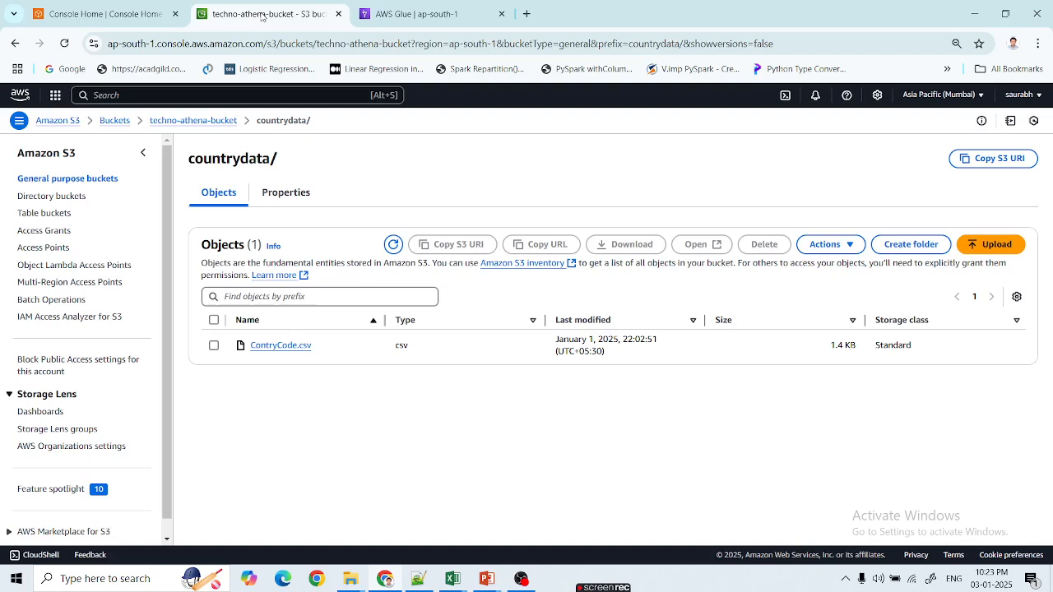
click(417, 18)
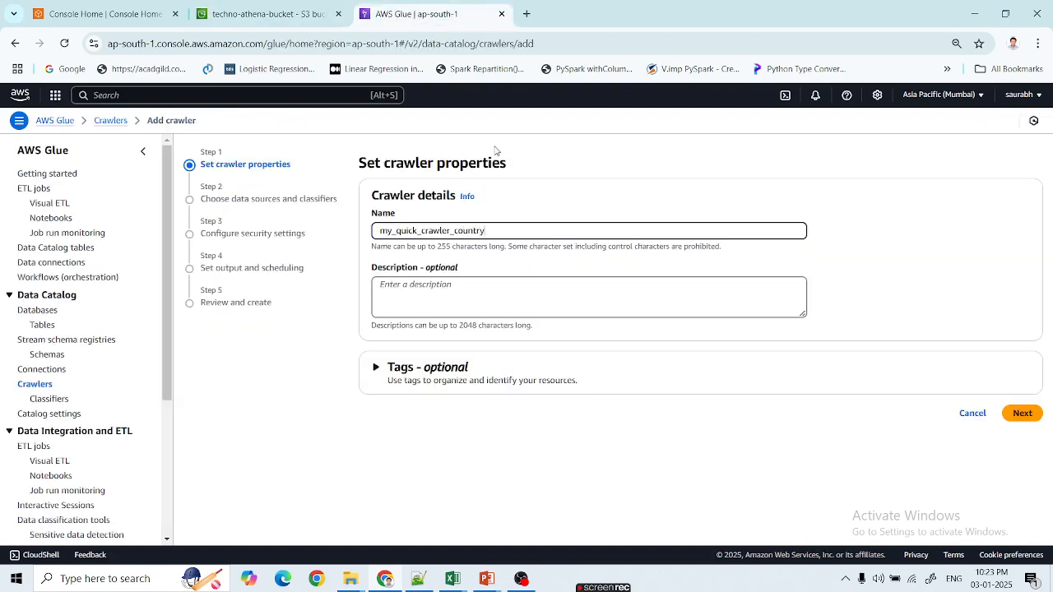
click(302, 386)
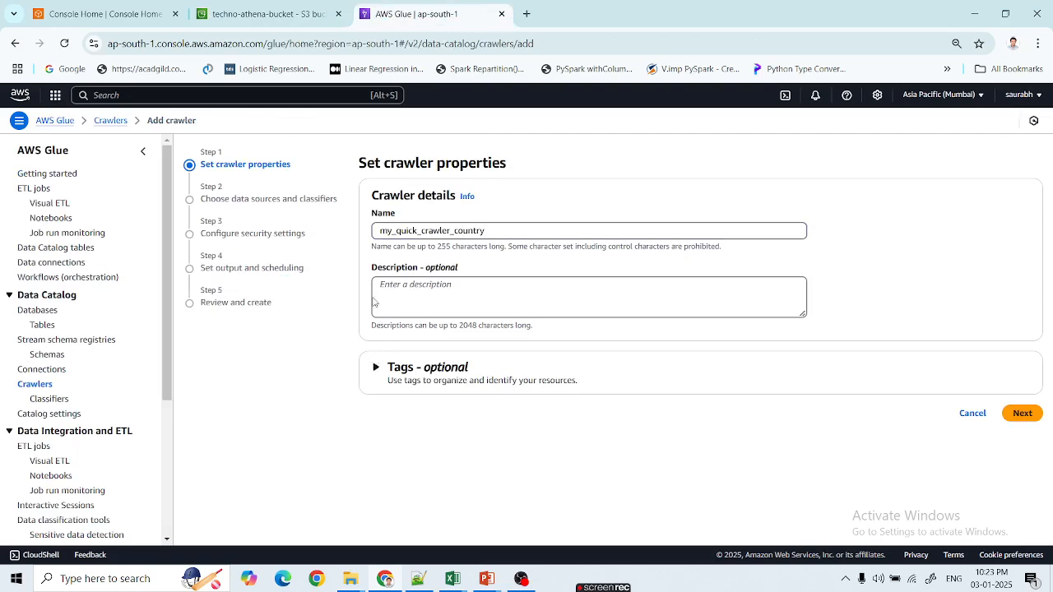
drag(451, 231, 425, 231)
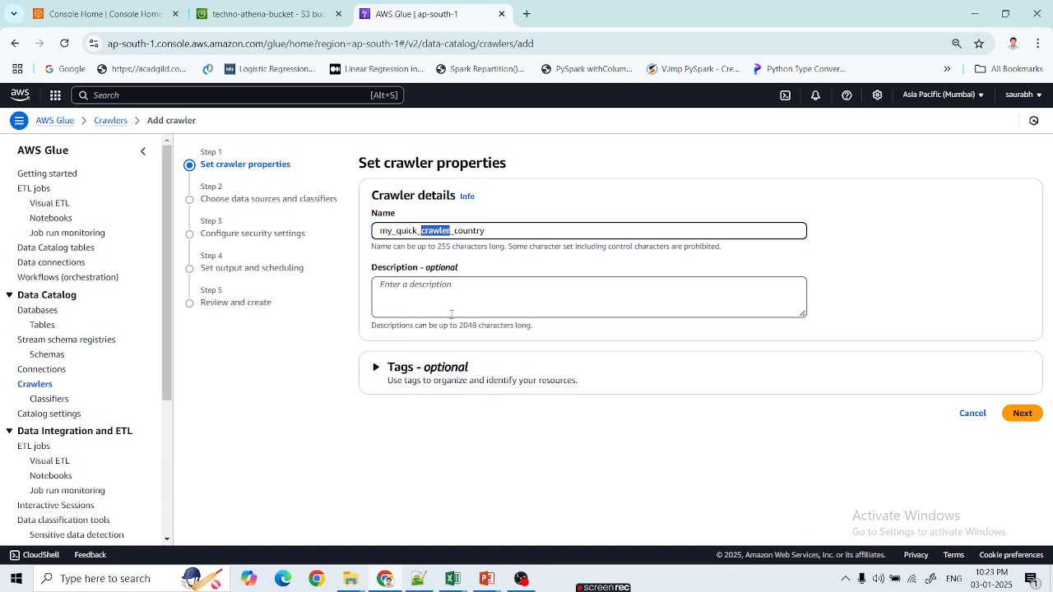
key(BackSpace)
text(crawler)
key(BackSpace)
click(1023, 415)
- Add an S3 data source for the countrydata/ folder of techno-athena-bucket, crawling all sub-folders, and continue to the security settings
click(695, 361)
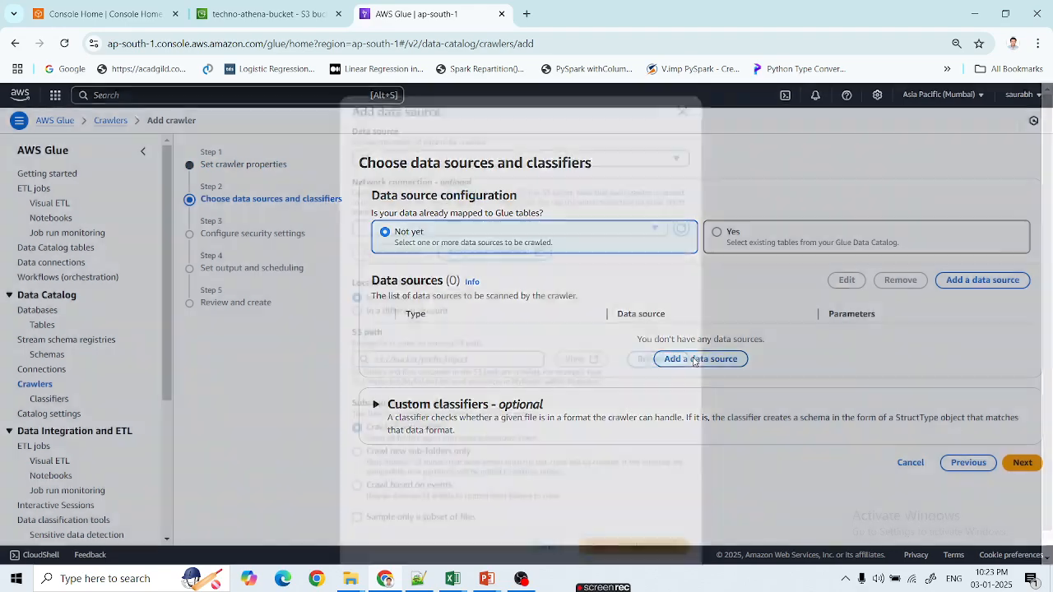
click(660, 359)
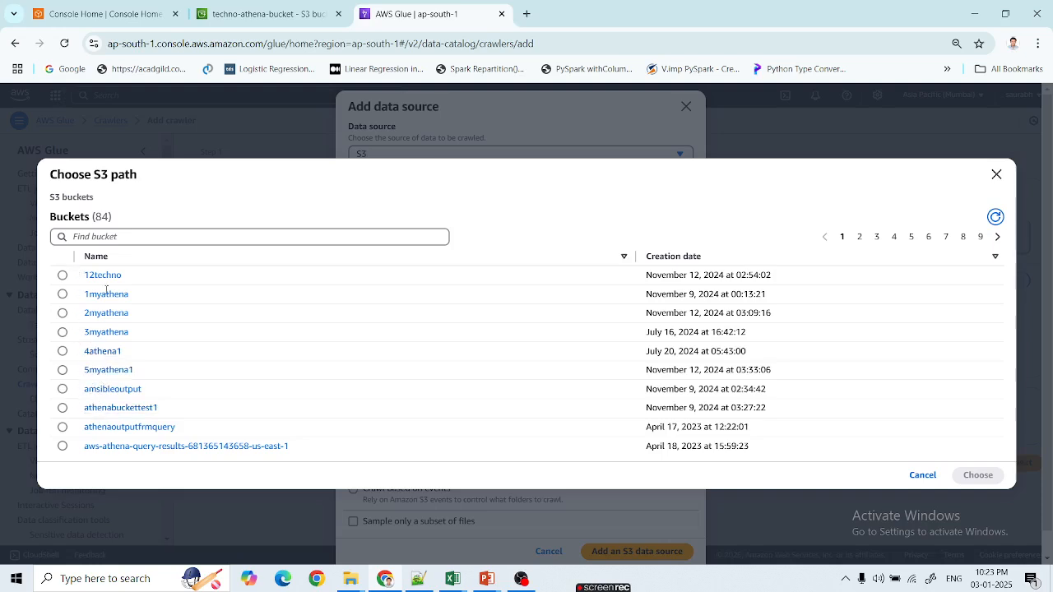
click(119, 237)
text(te)
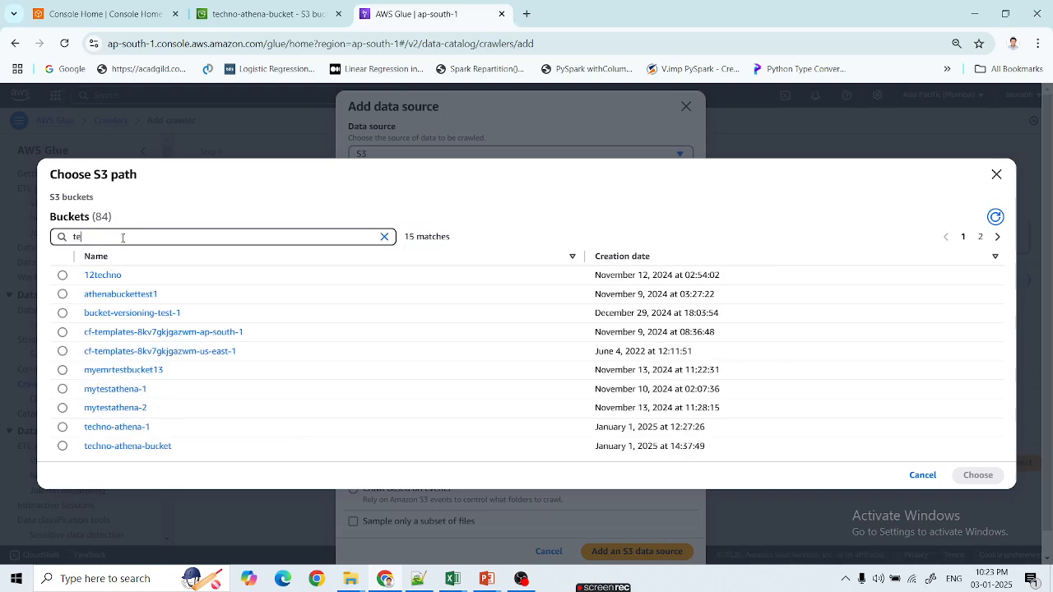
text(ch)
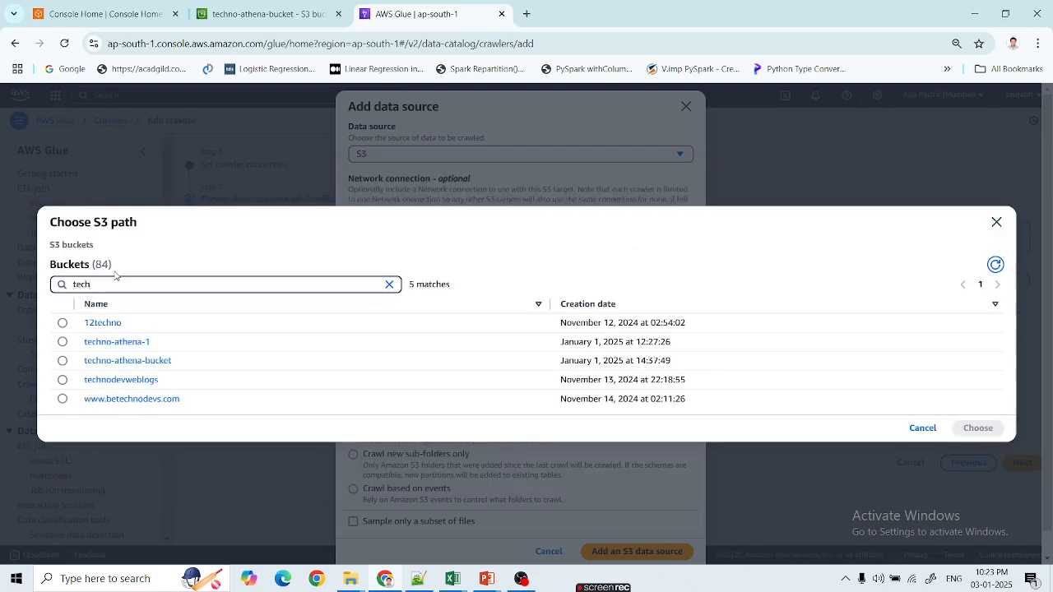
click(122, 361)
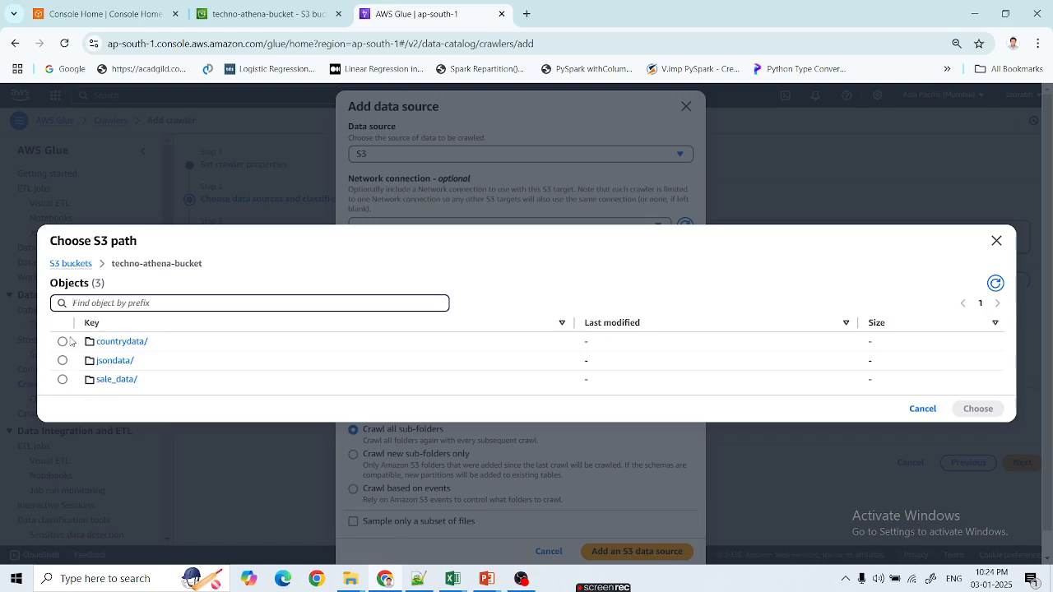
click(62, 342)
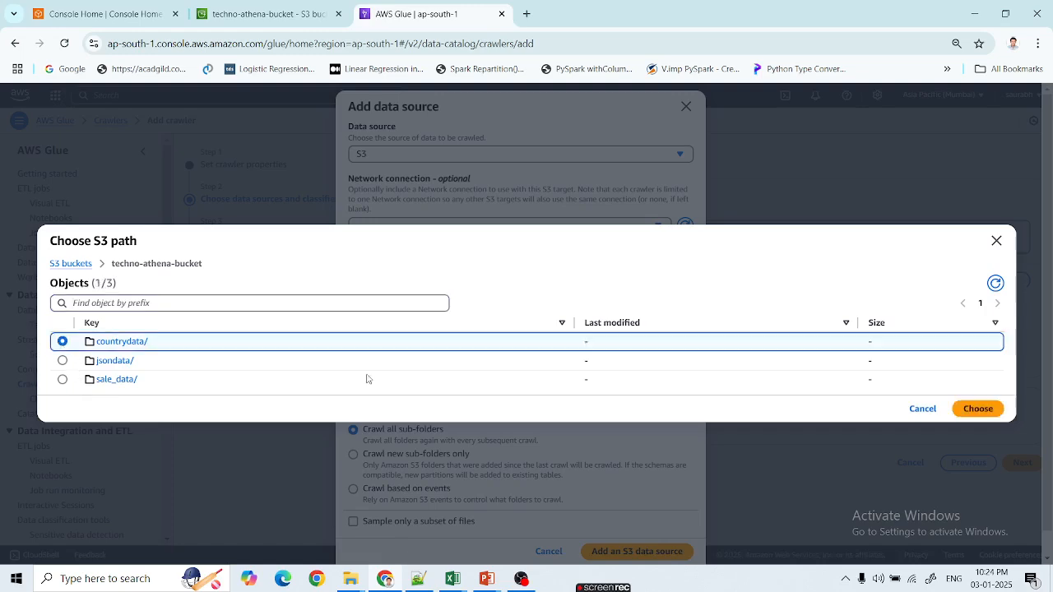
click(977, 409)
scroll(597, 463, down, 2)
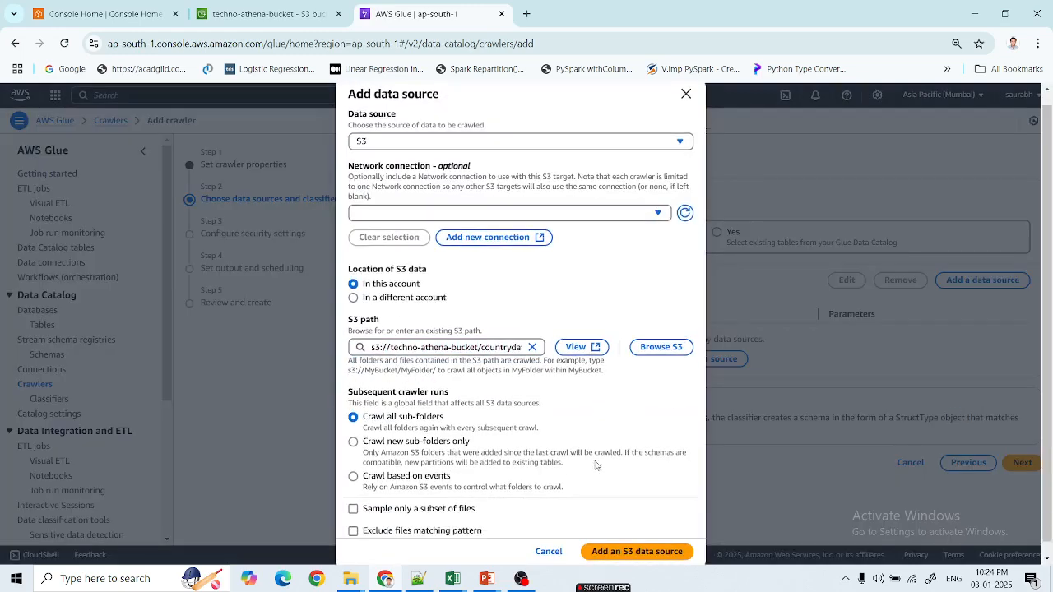
click(624, 546)
click(1023, 429)
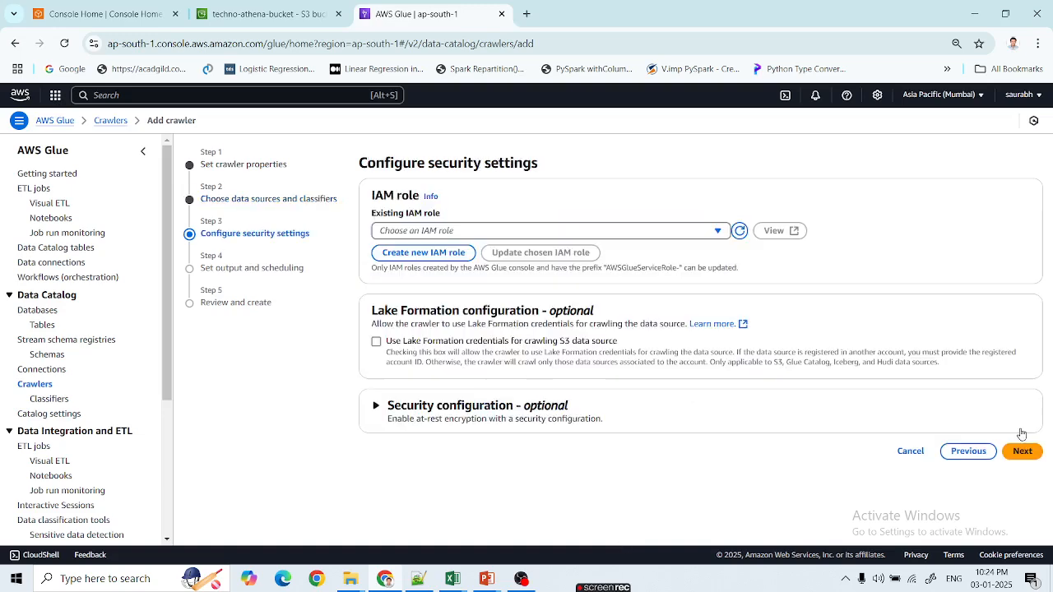
- Assign the existing IAM role myglue-crawler-role to the country data crawler
click(619, 236)
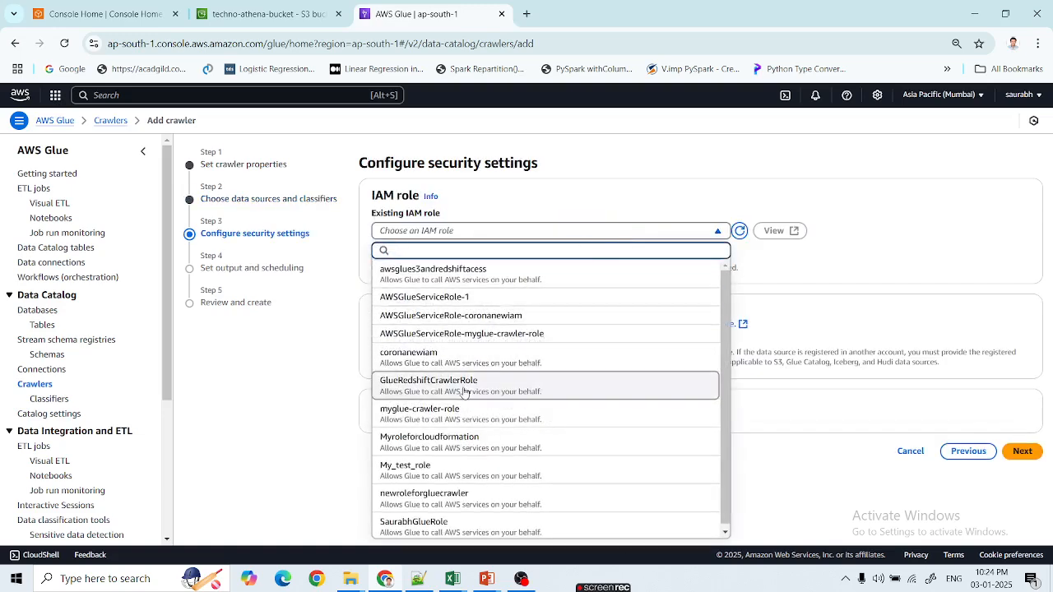
click(459, 418)
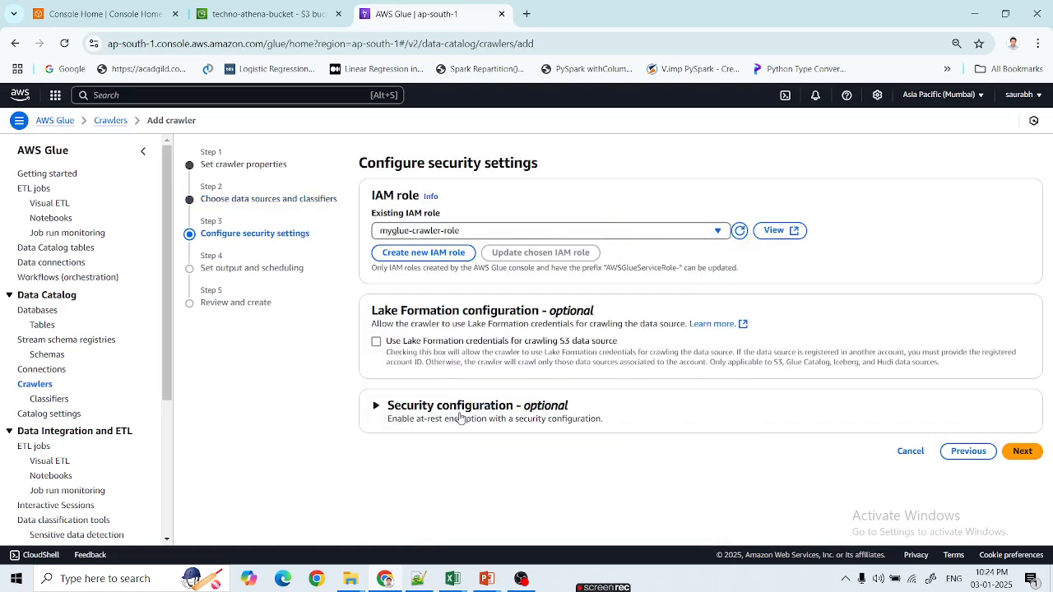
- Choose default as the country crawler's target database, keep the on-demand schedule, and create the crawler
click(1023, 453)
click(501, 231)
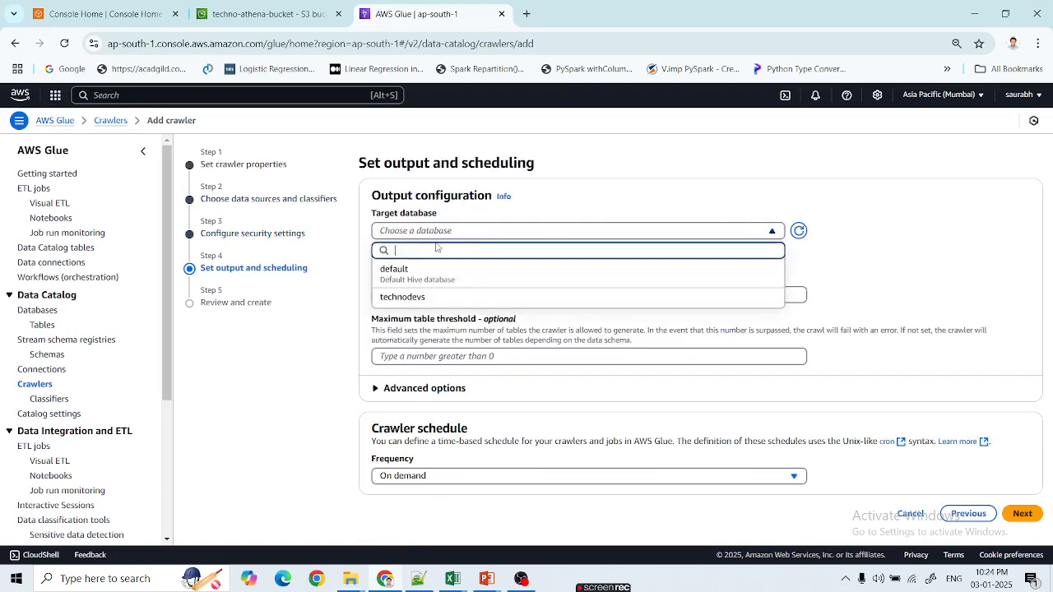
click(403, 275)
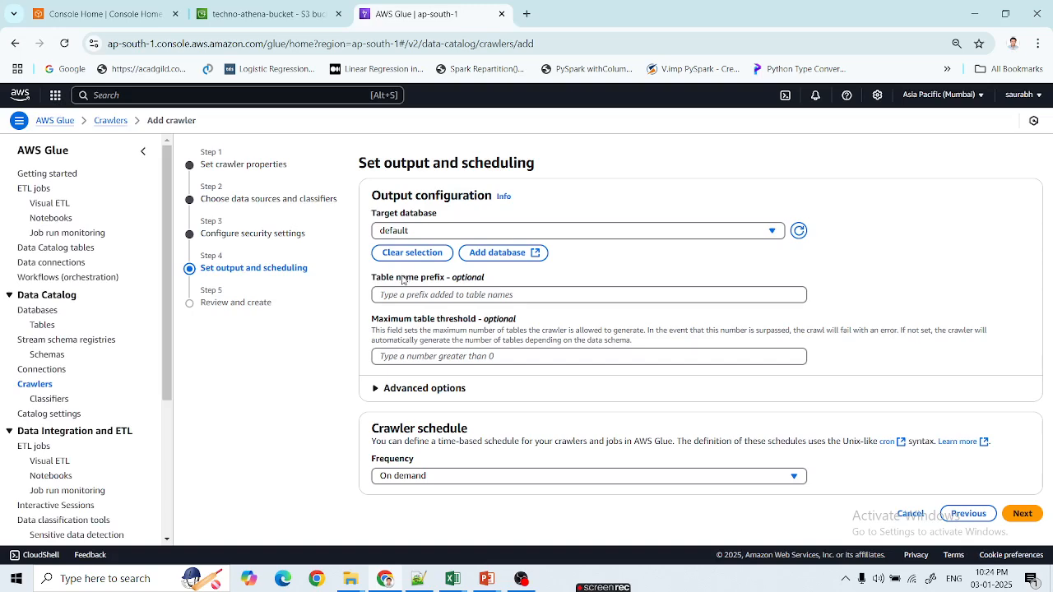
click(1023, 514)
scroll(1016, 520, down, 1)
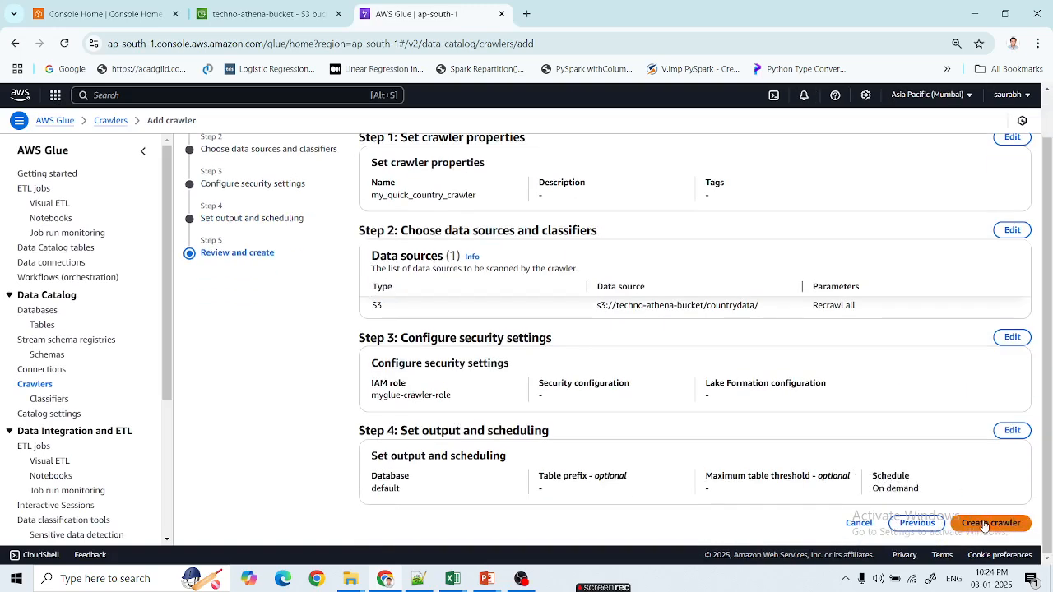
click(991, 533)
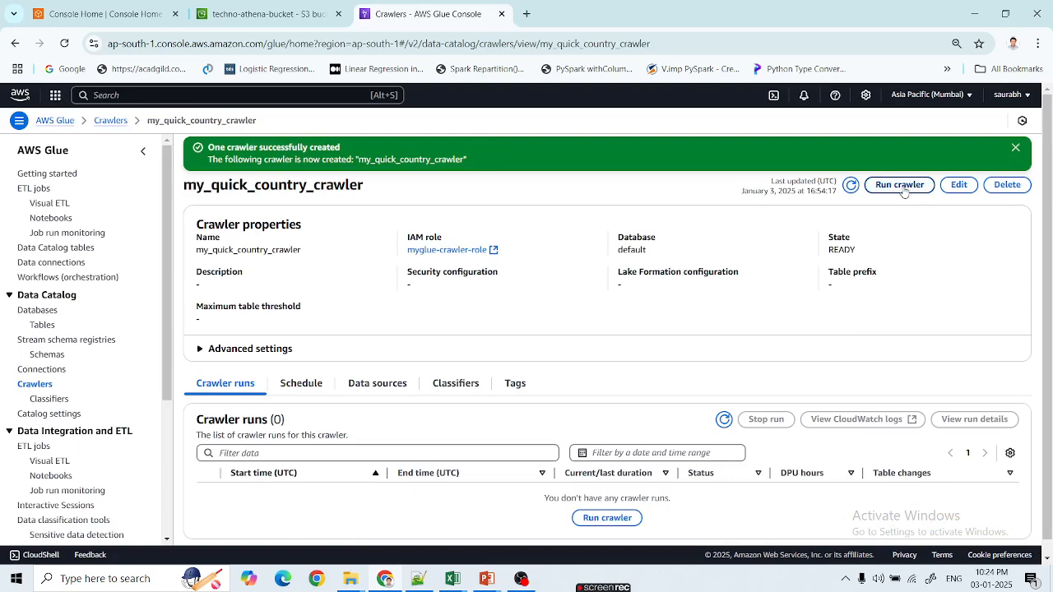
- Run my_quick_country_crawler and check its state in the refreshed crawlers list
click(900, 185)
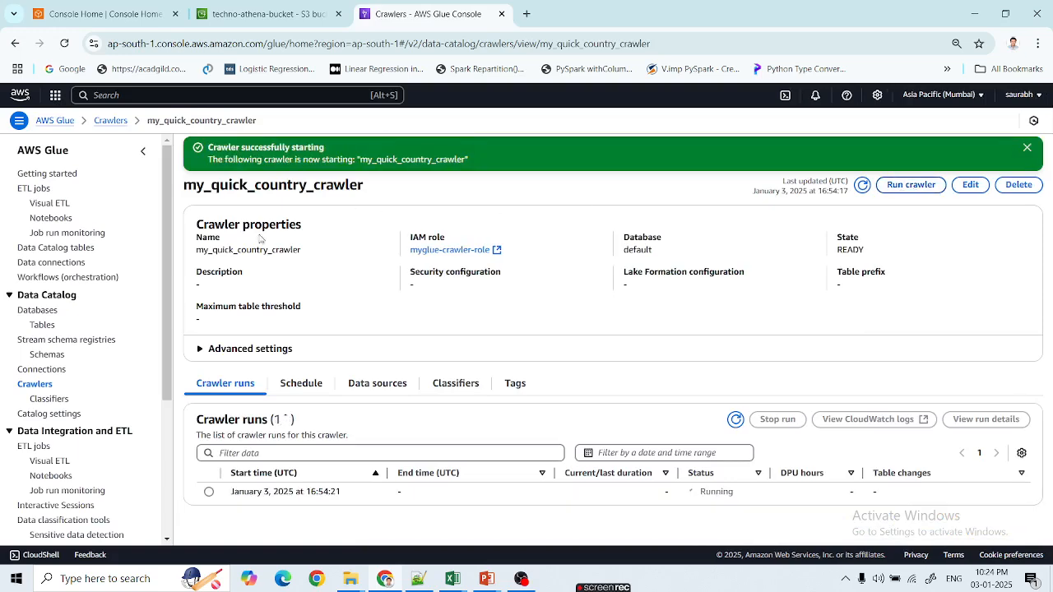
click(110, 120)
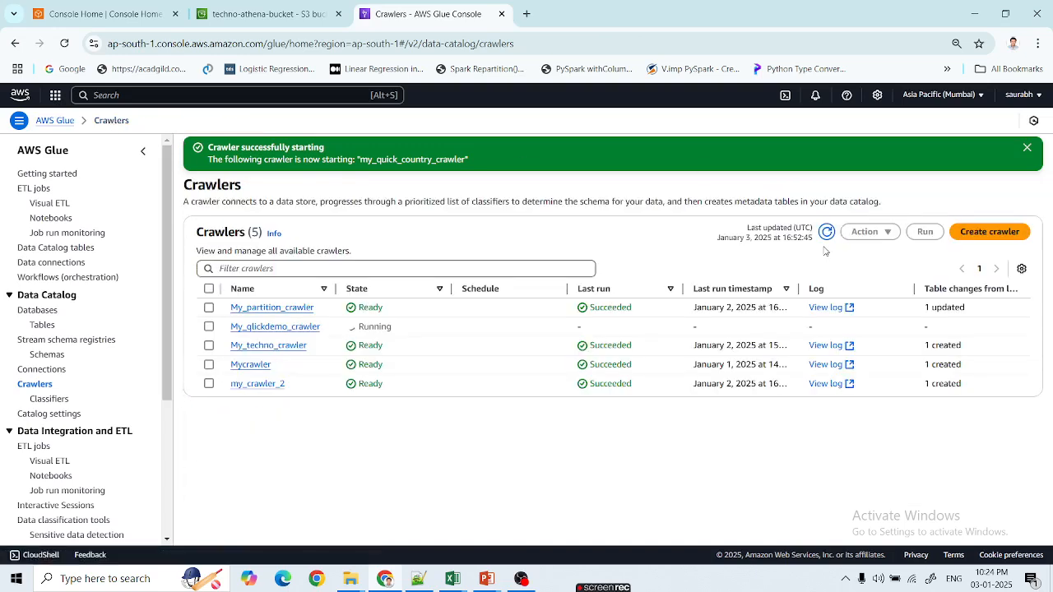
click(827, 232)
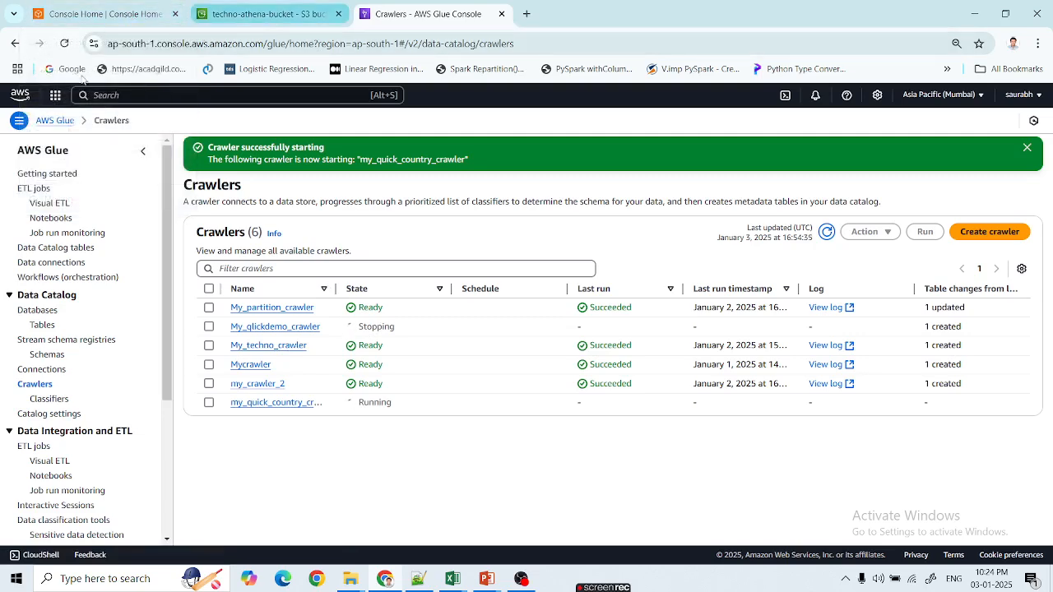
- Open the Athena query editor in a new browser tab and refresh its data catalog
click(55, 97)
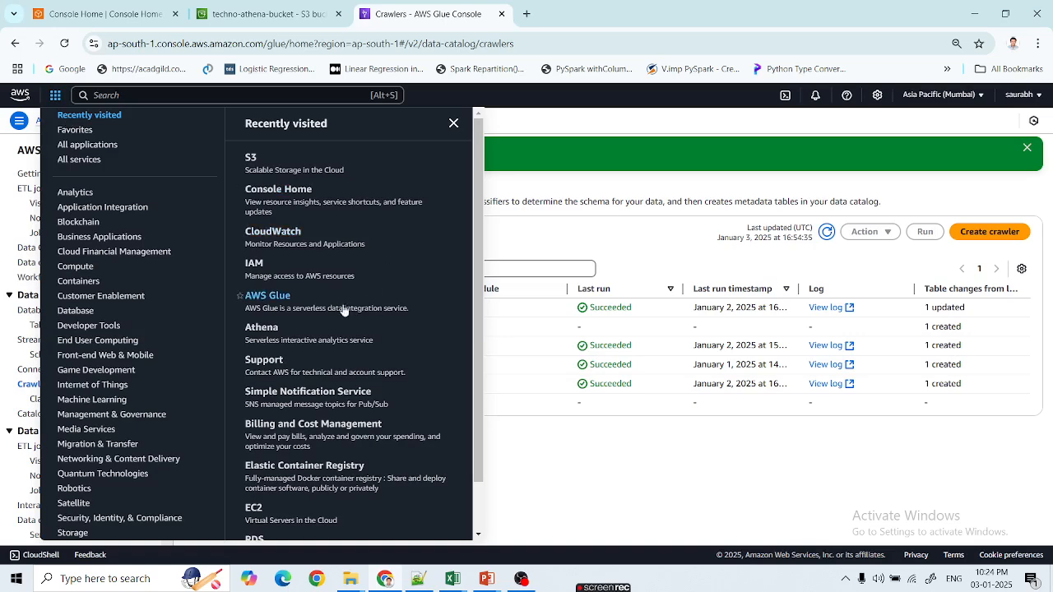
right_click(268, 332)
click(298, 347)
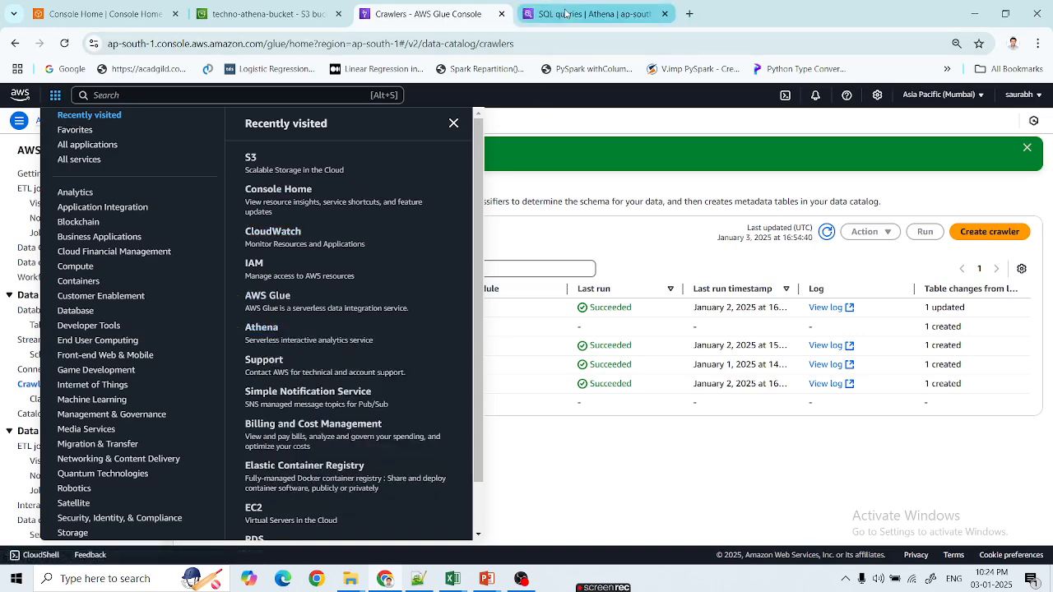
click(536, 16)
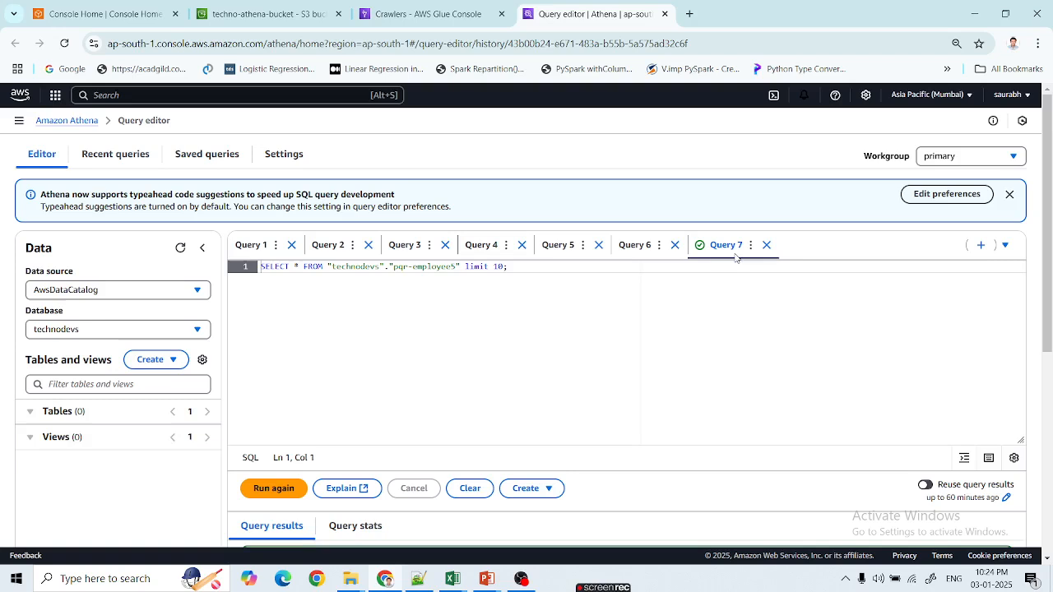
key(ctrl+a)
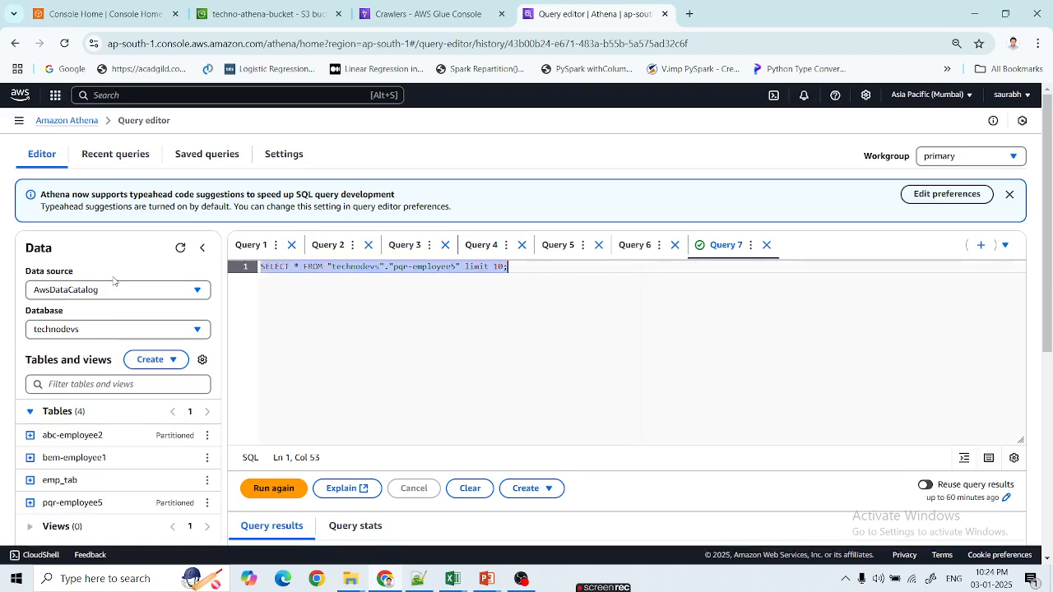
click(180, 248)
- Close the old queries from Query 7 down to Query 2, keeping only Query 1 open
click(766, 245)
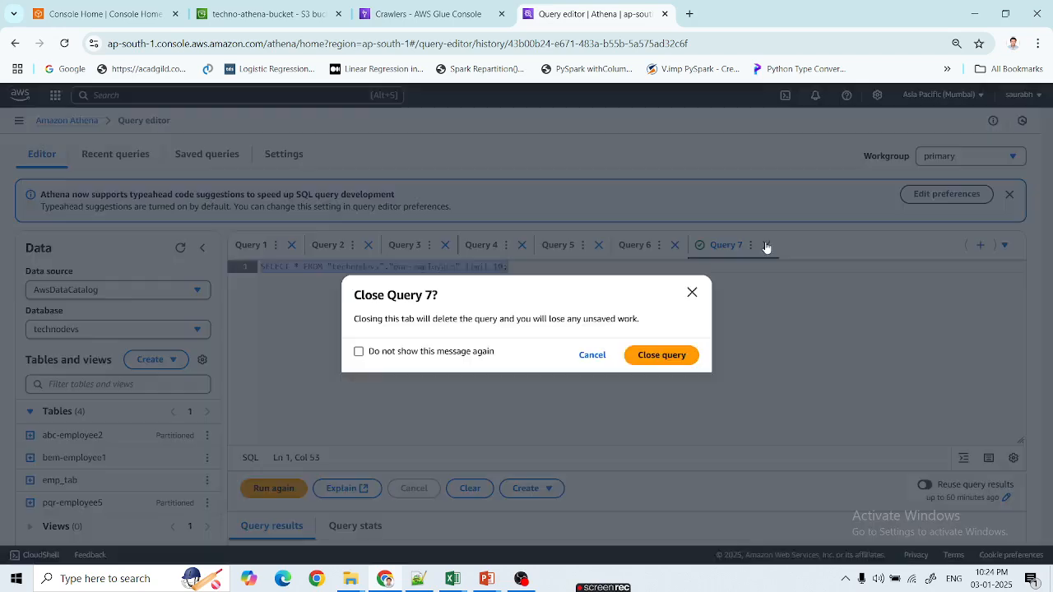
click(662, 355)
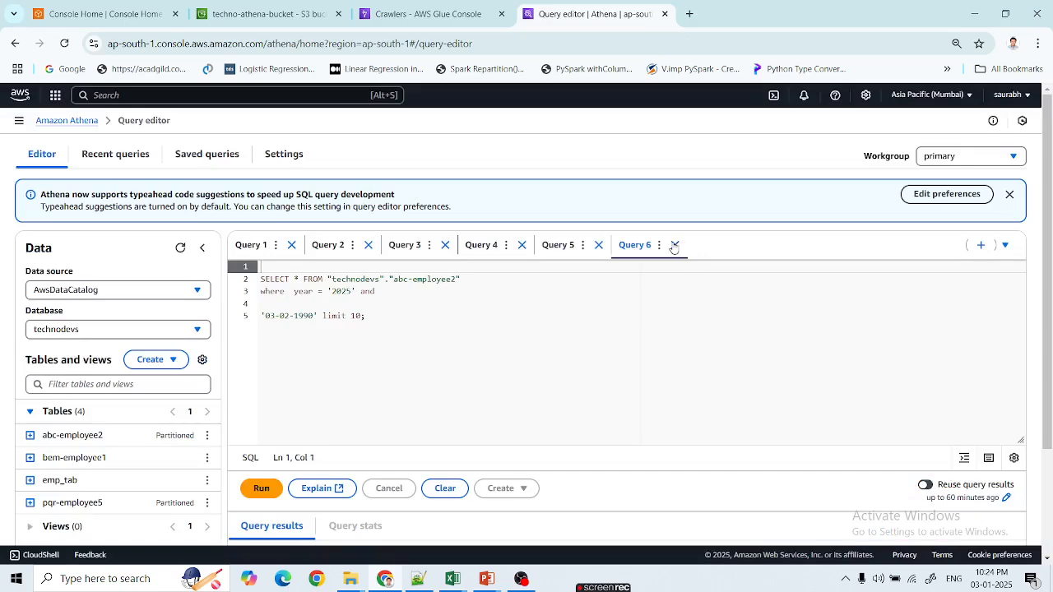
click(674, 245)
click(662, 354)
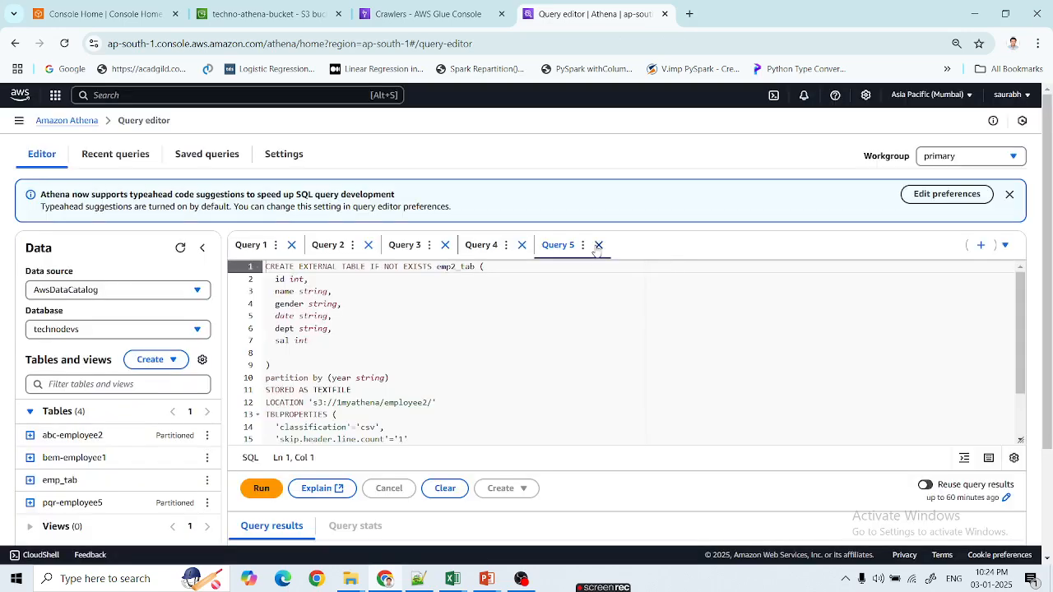
click(598, 245)
click(658, 355)
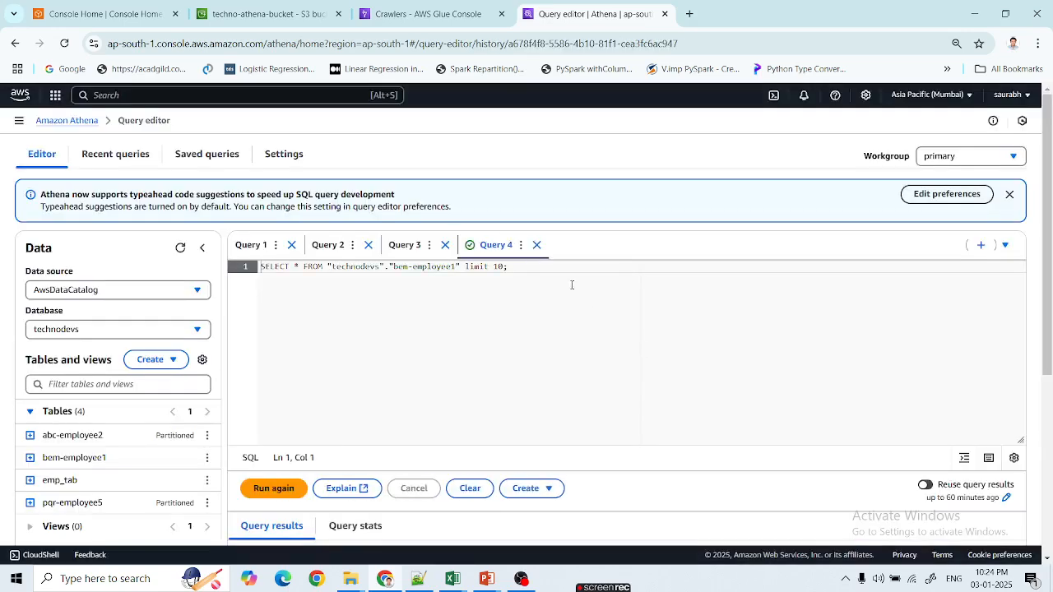
click(537, 245)
click(660, 354)
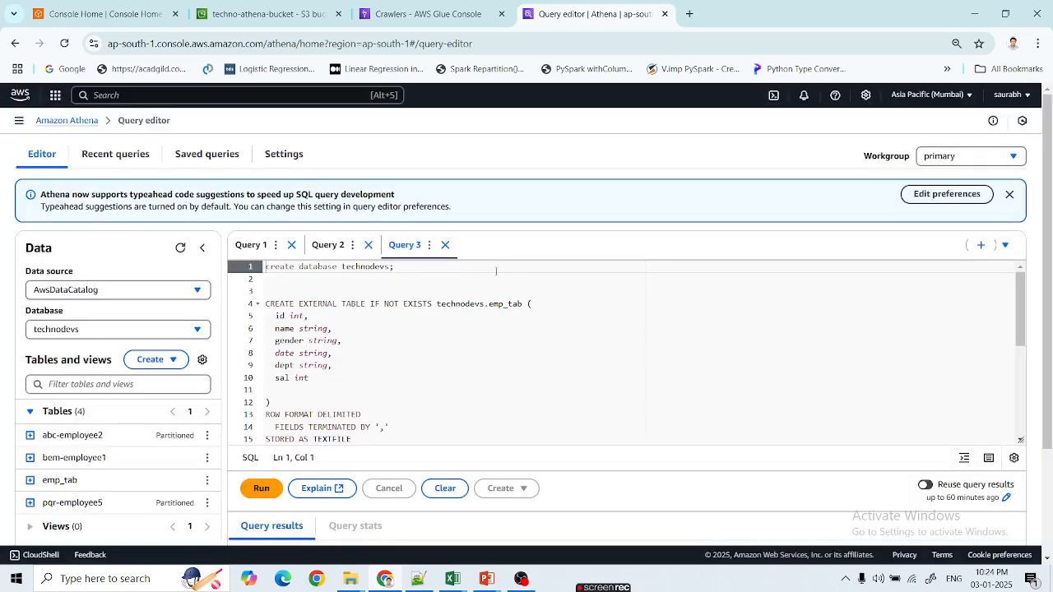
click(445, 246)
click(652, 355)
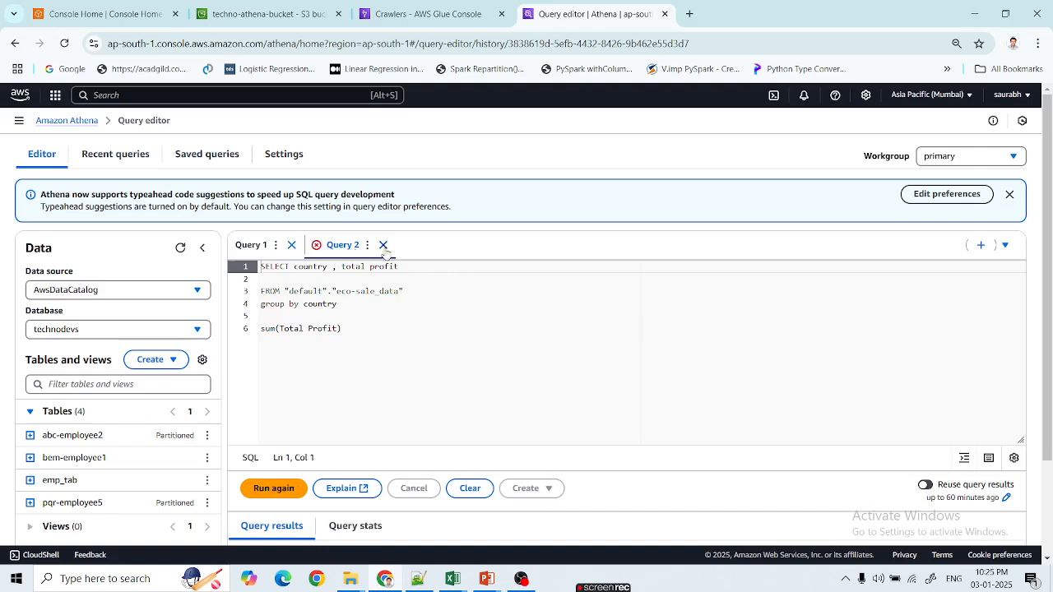
click(383, 245)
click(651, 355)
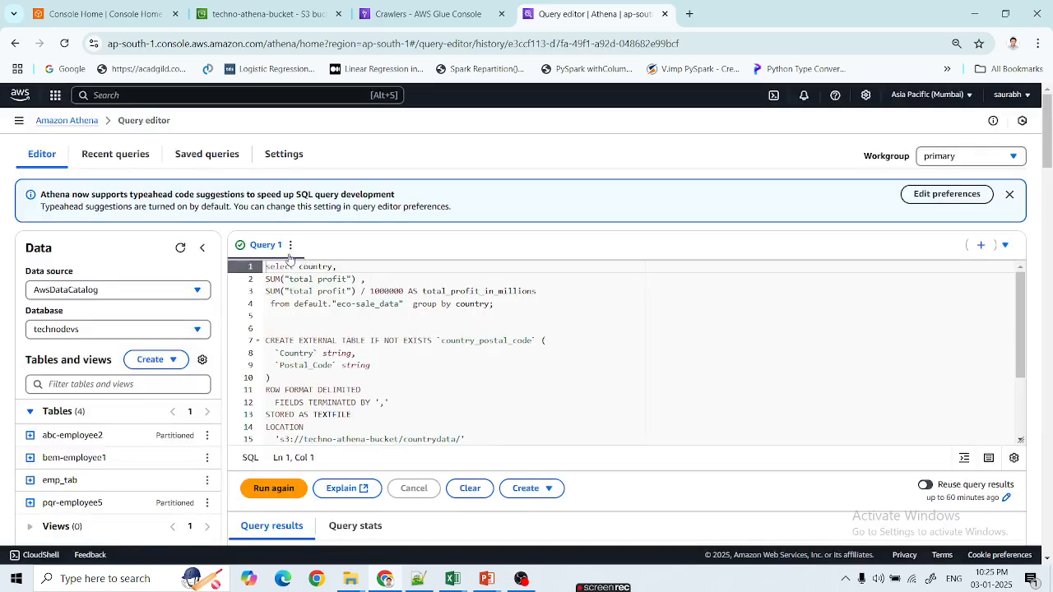
- Open a new empty query and switch the database to default
click(980, 245)
scroll(128, 203, down, 2)
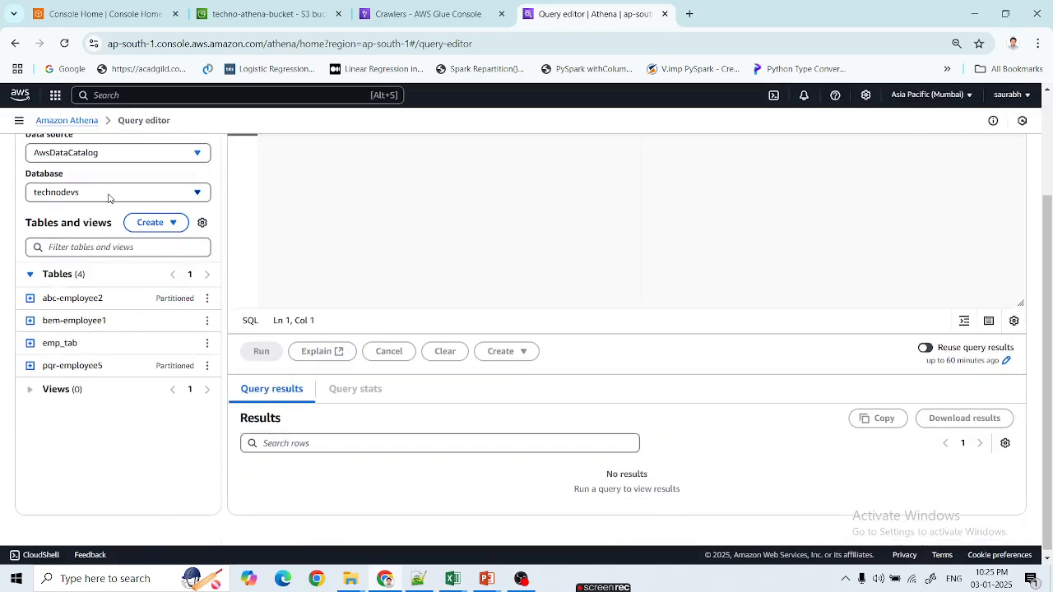
click(108, 199)
click(87, 237)
scroll(375, 247, up, 2)
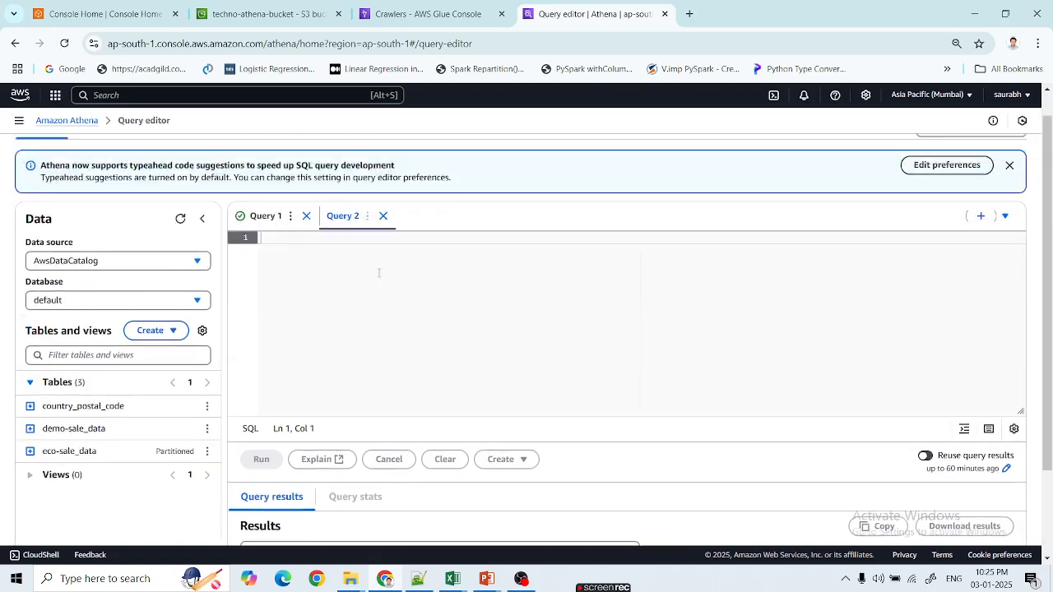
scroll(303, 329, down, 1)
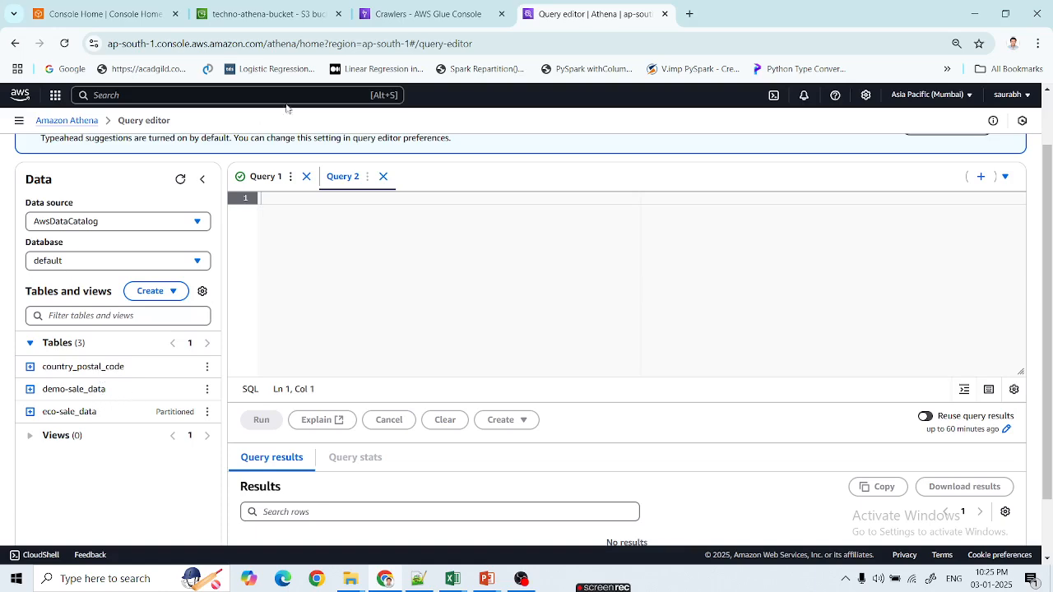
- Return to AWS Glue, refresh the crawlers list, and check the refreshed Data Catalog tables for newly crawled entries
click(455, 7)
click(551, 187)
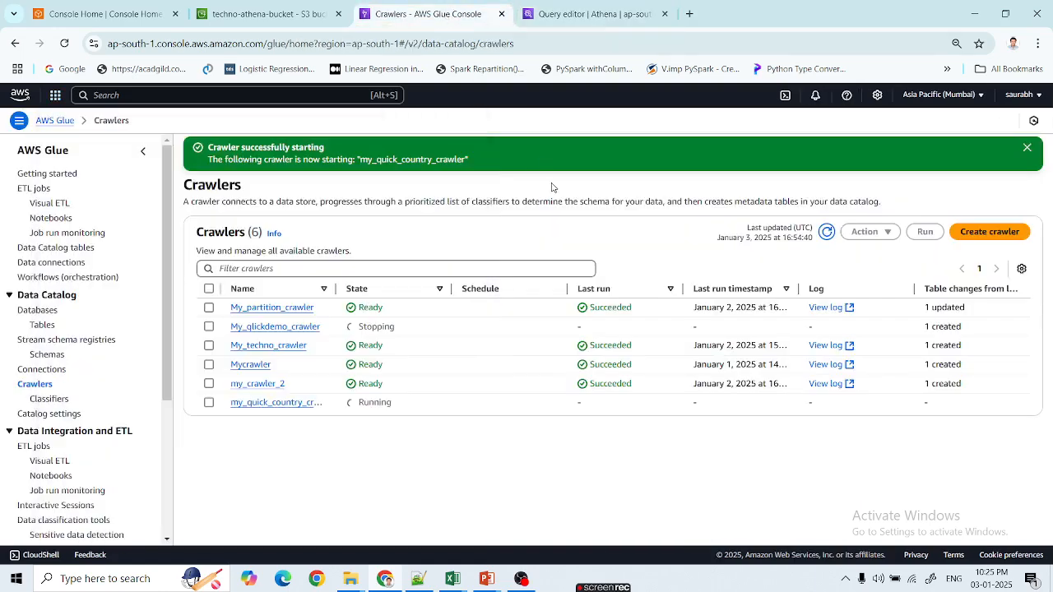
click(827, 232)
click(43, 326)
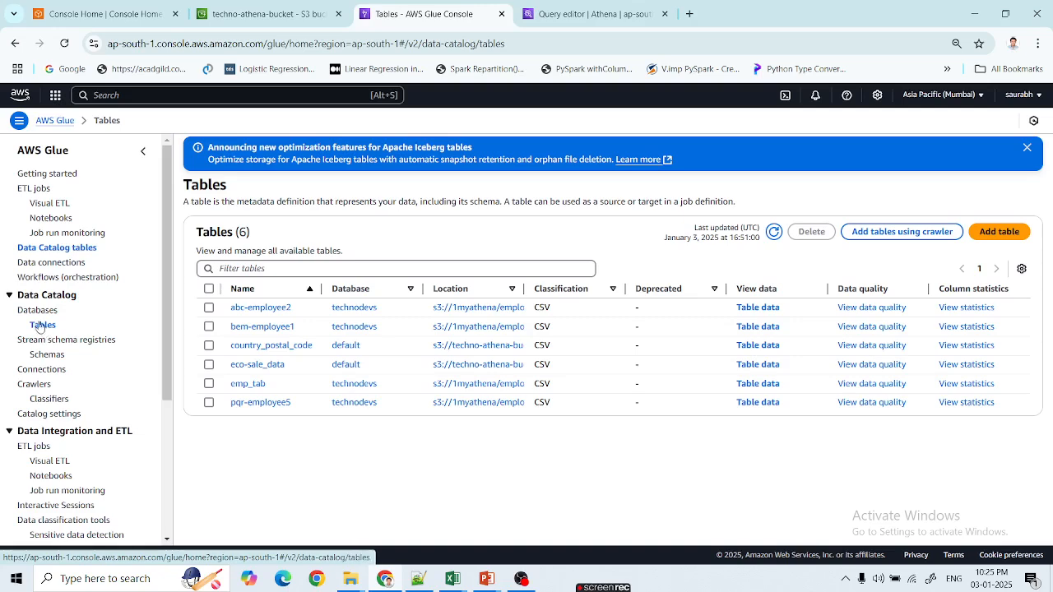
click(774, 232)
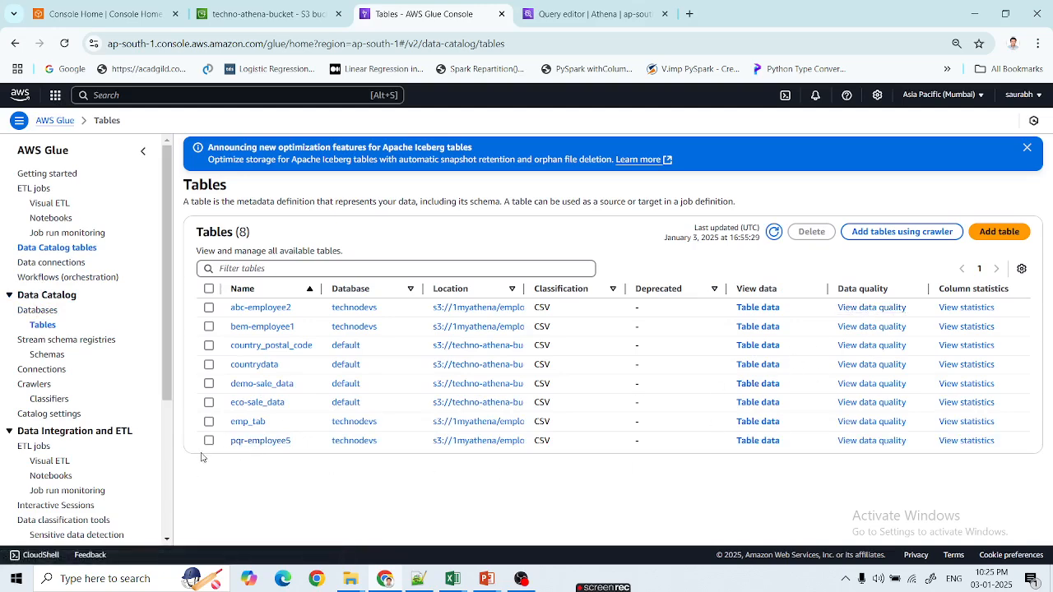
- Mark the demo-sale_data and countrydata tables, widen the Location column, and compare their S3 paths with the countrydata/ folder in the bucket
click(209, 384)
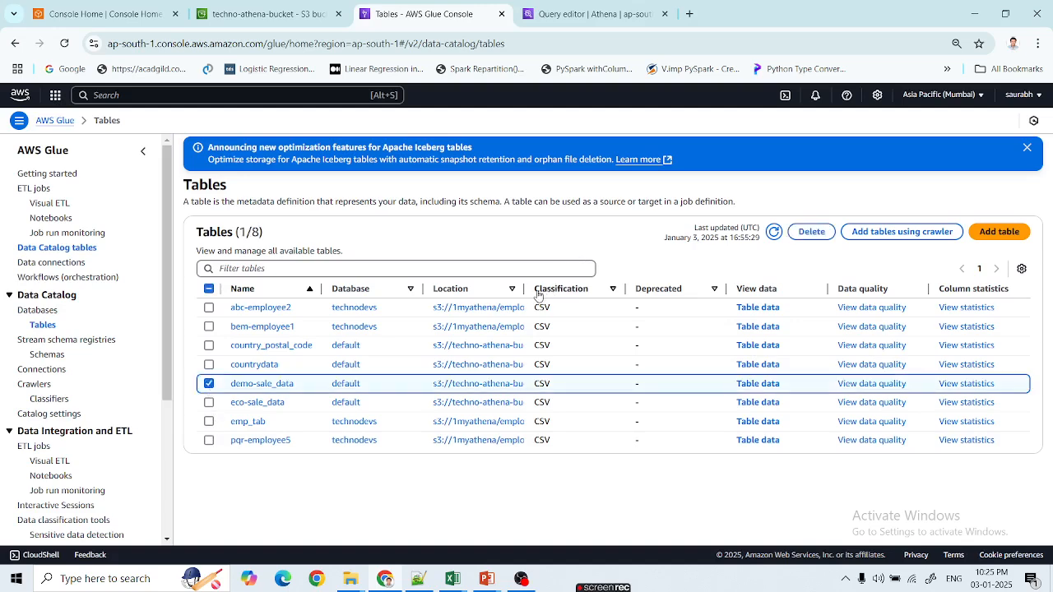
drag(527, 289, 750, 288)
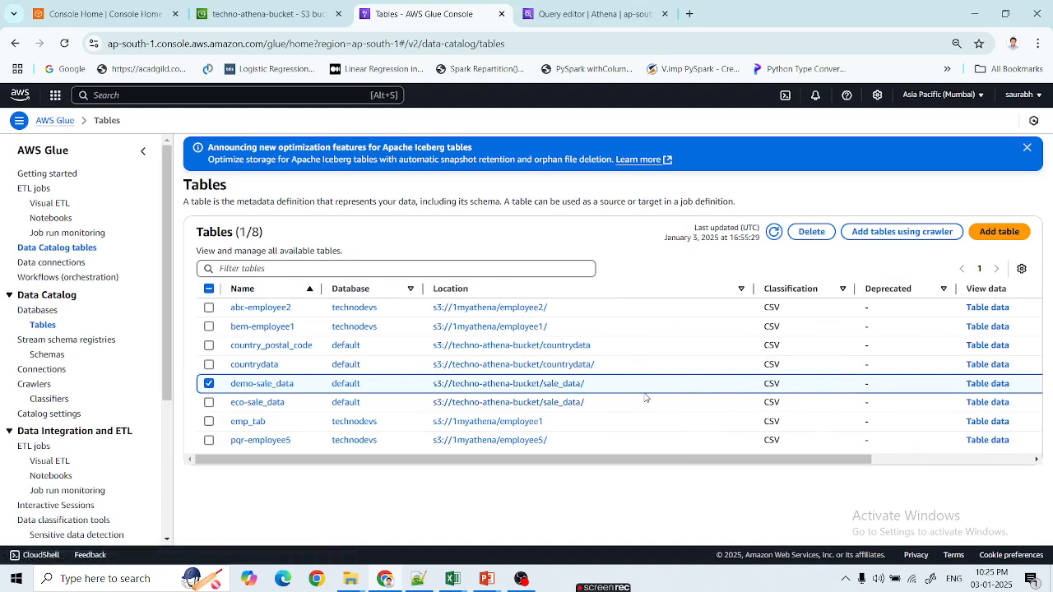
click(209, 367)
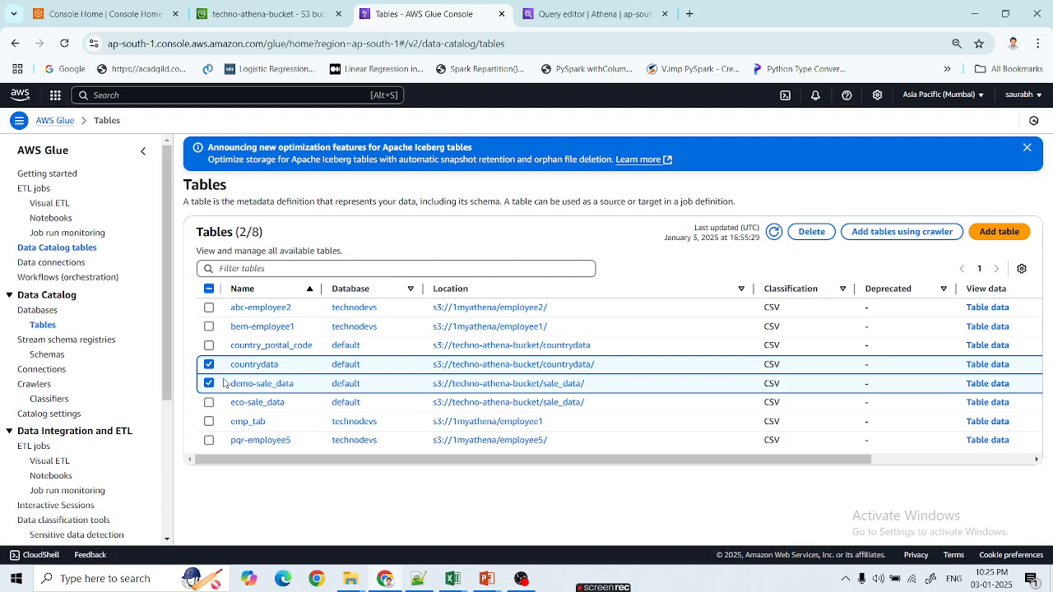
click(278, 22)
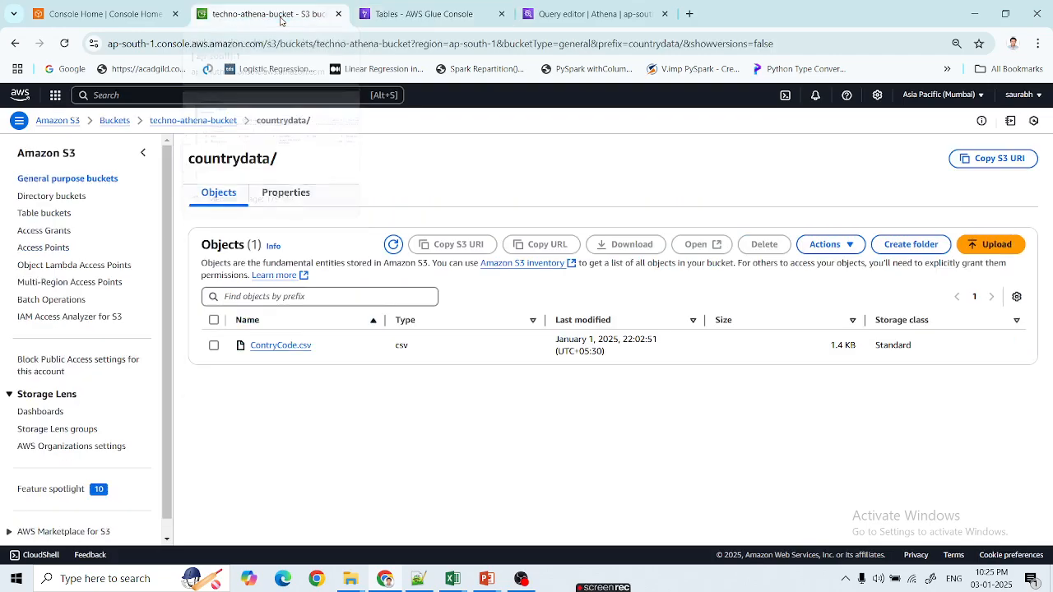
- Refresh the table list in the Athena query editor and preview the first 10 rows of the countrydata table
click(584, 17)
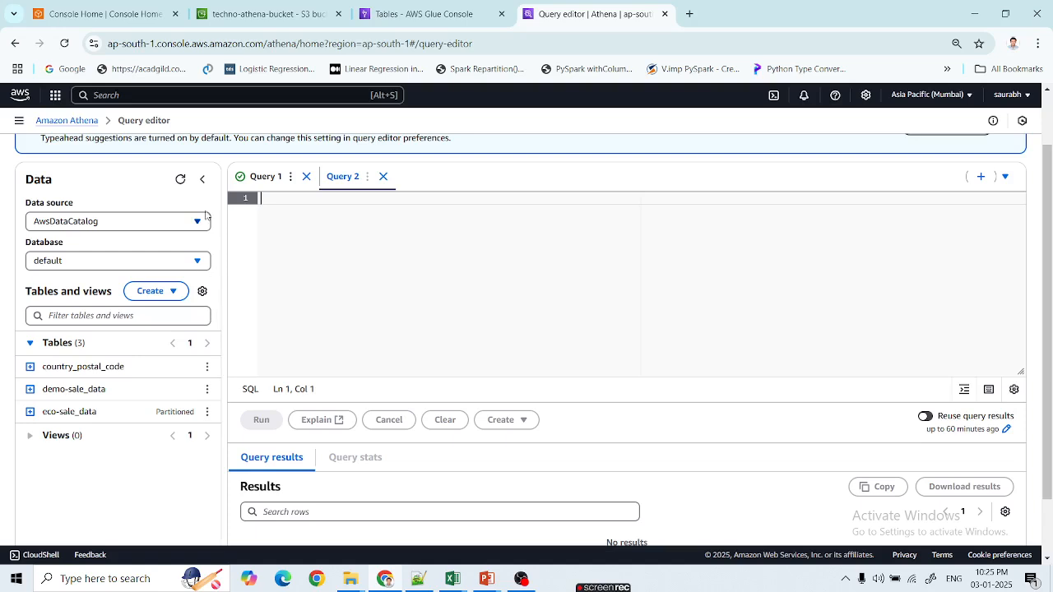
click(181, 183)
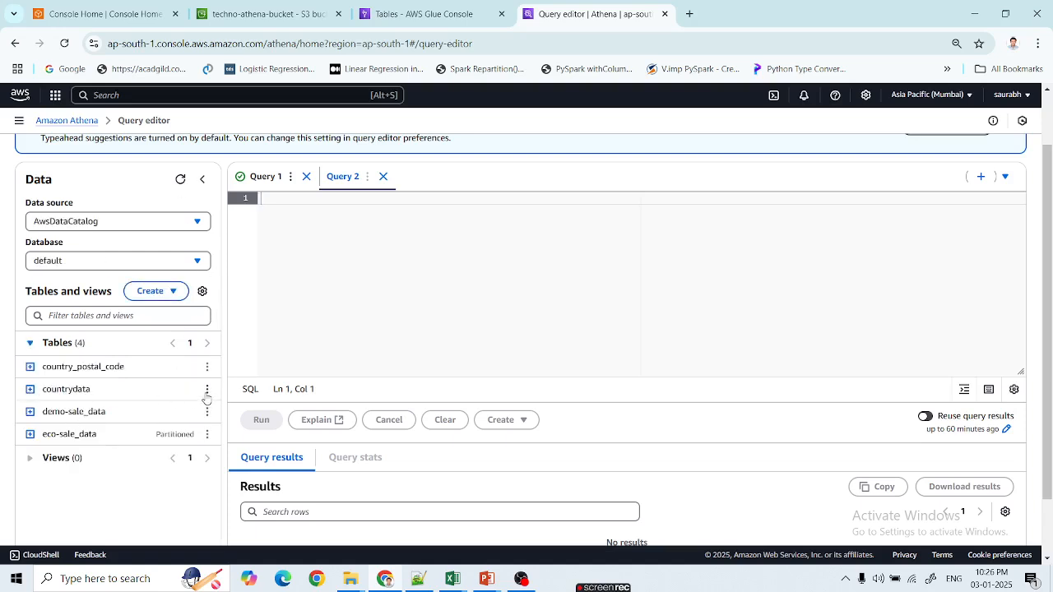
click(207, 391)
click(241, 220)
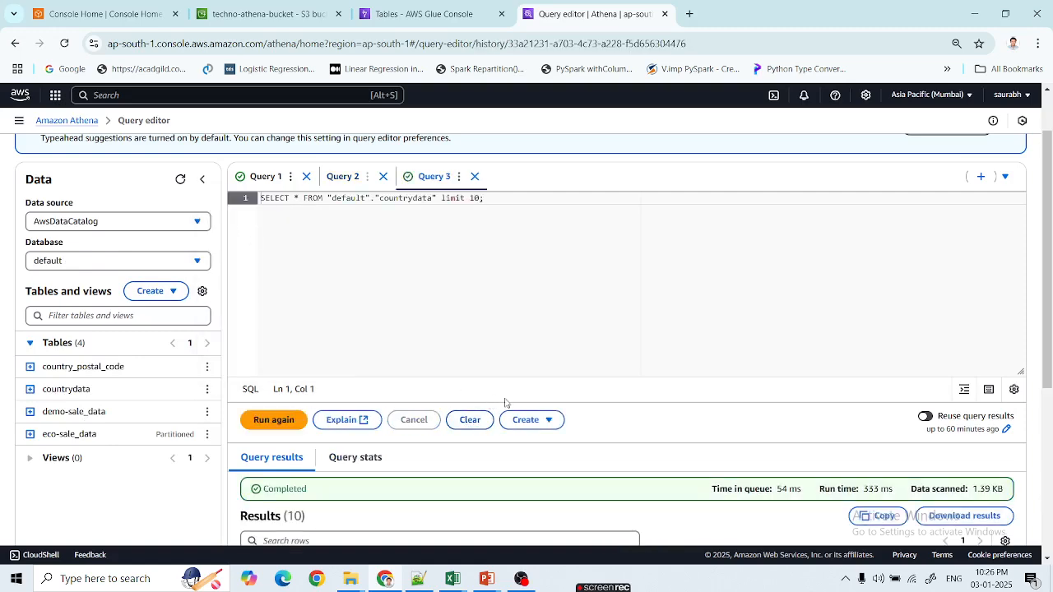
drag(1049, 377, 1049, 564)
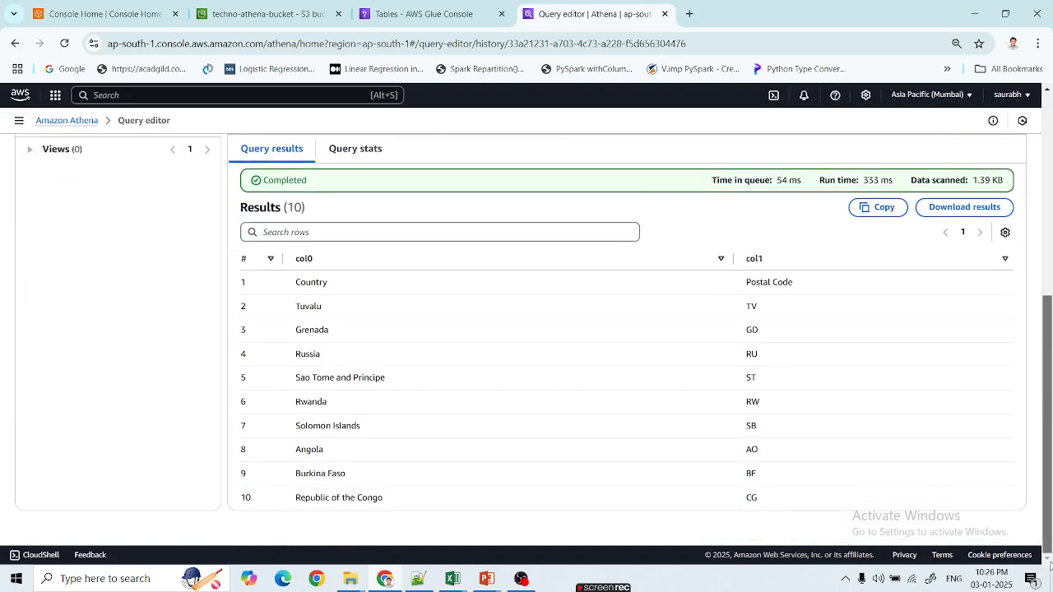
- Preview the first 10 rows of the demo-sale_data table and examine its columns
drag(1048, 553, 1048, 361)
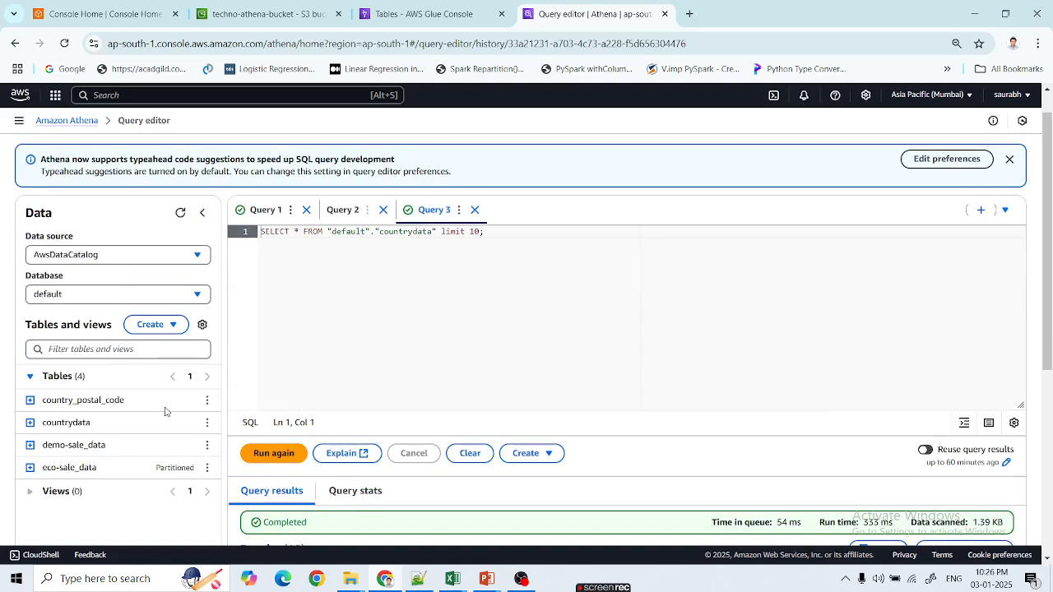
click(206, 449)
click(244, 274)
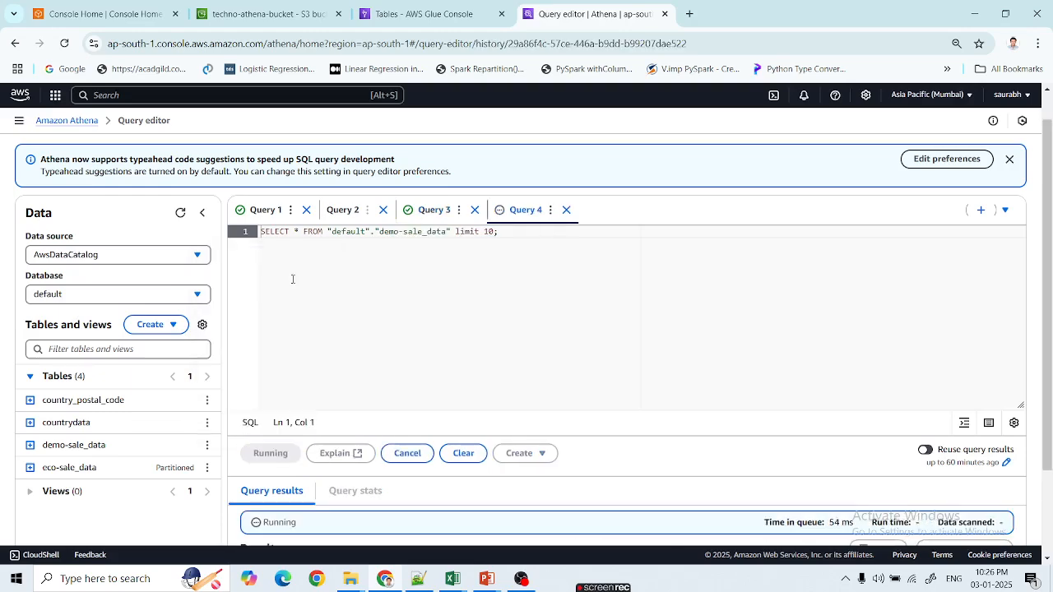
drag(1050, 290, 1051, 443)
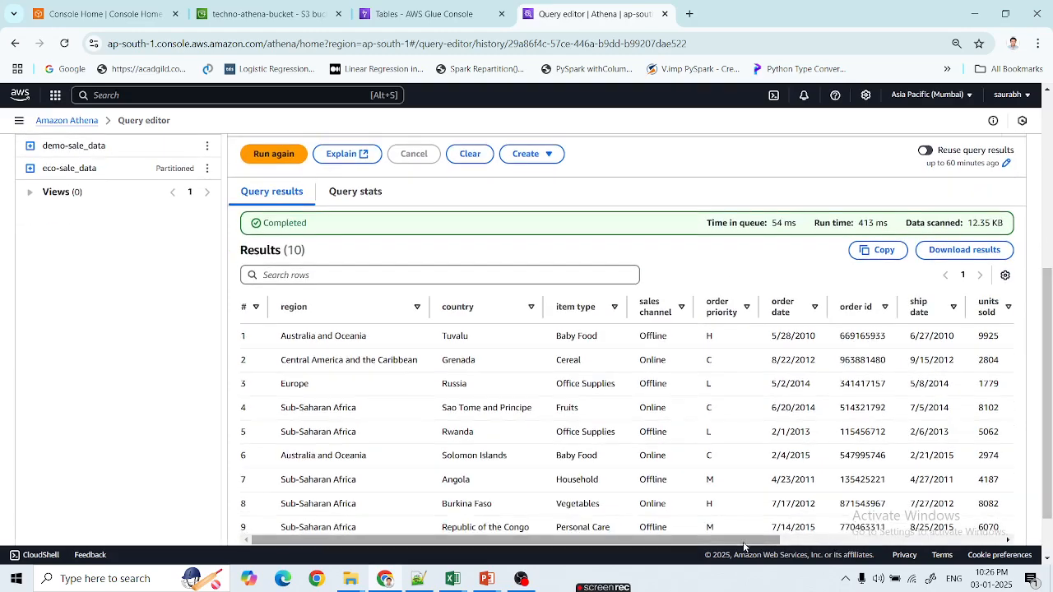
- Examine the remaining columns of the demo-sale_data results and compare them with the country_postal_code query results
drag(783, 542, 1039, 557)
drag(1051, 431, 1051, 339)
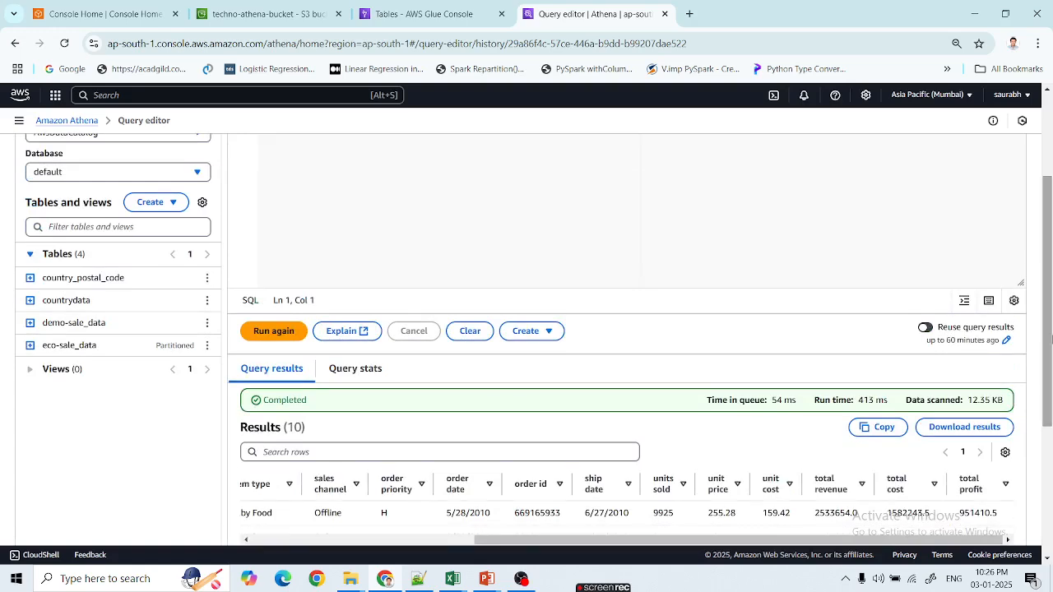
key(Tab)
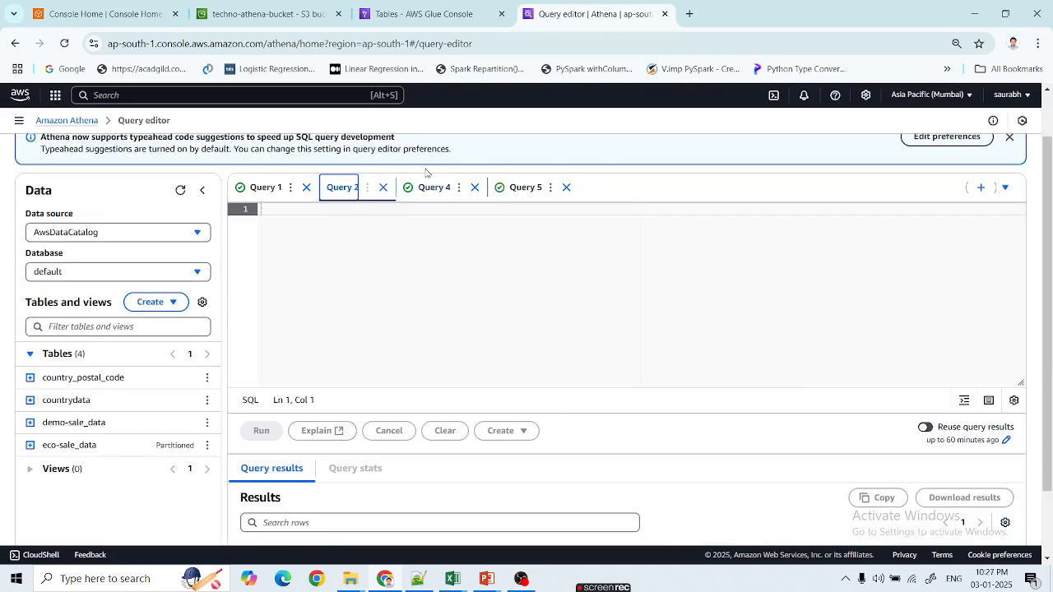
click(425, 188)
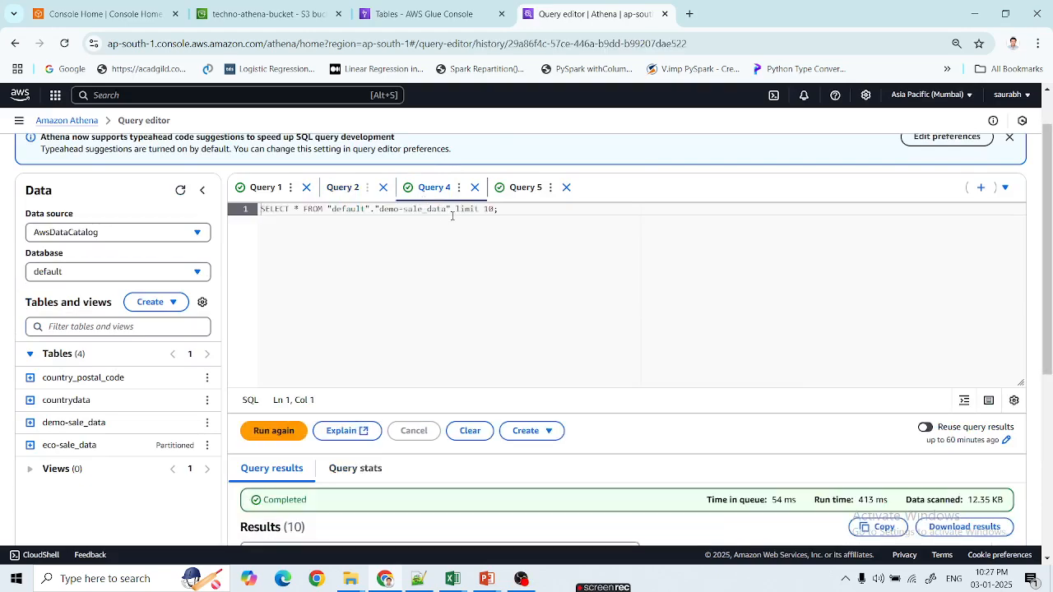
scroll(453, 279, down, 2)
scroll(477, 239, up, 3)
click(516, 246)
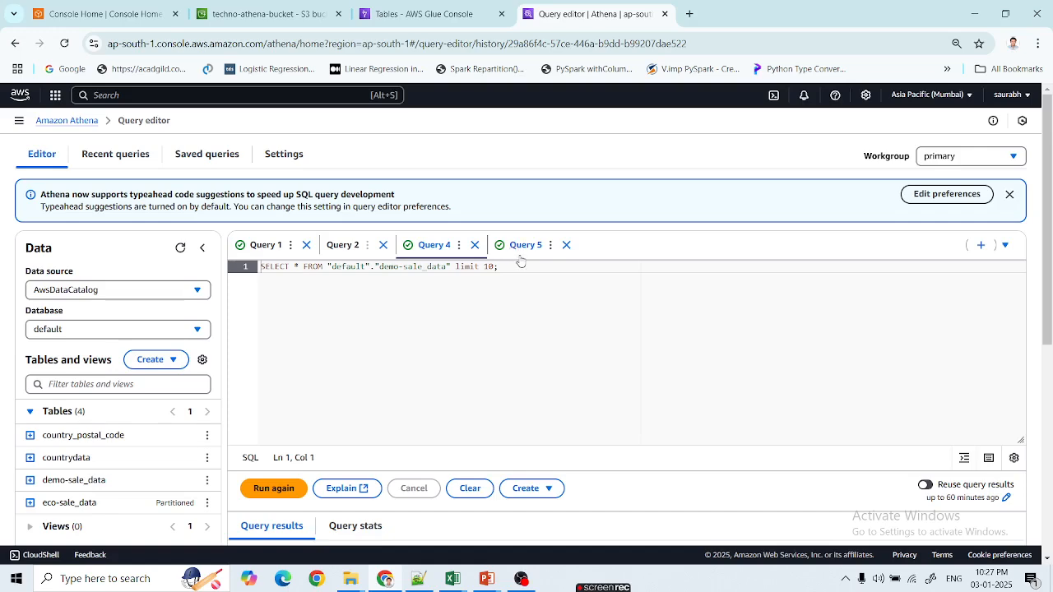
scroll(490, 326, down, 5)
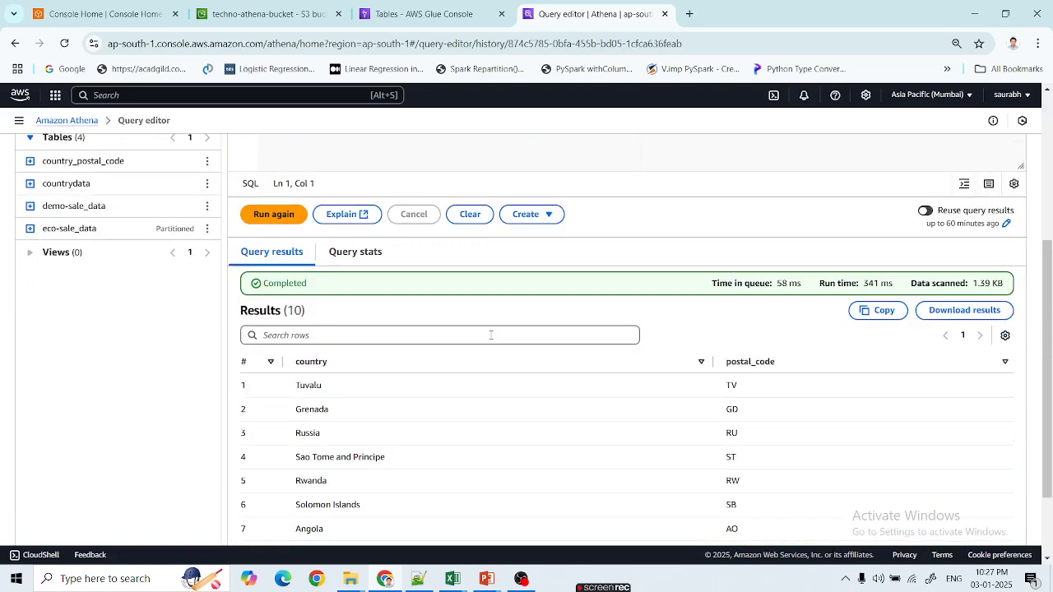
scroll(490, 352, up, 5)
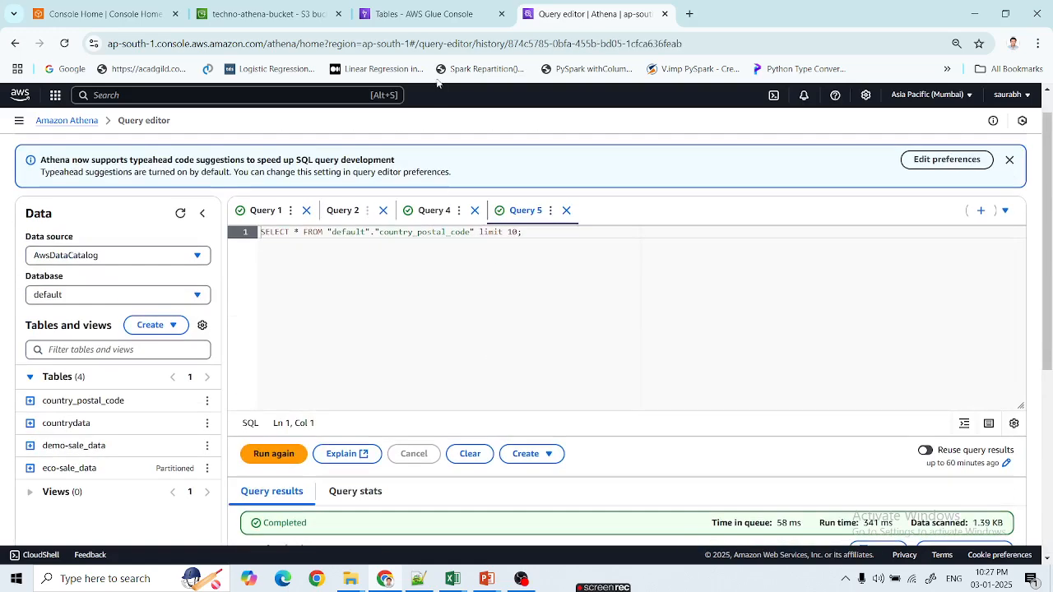
- Search for QuickSight from the AWS Console Home and open it in a separate browser tab
click(121, 16)
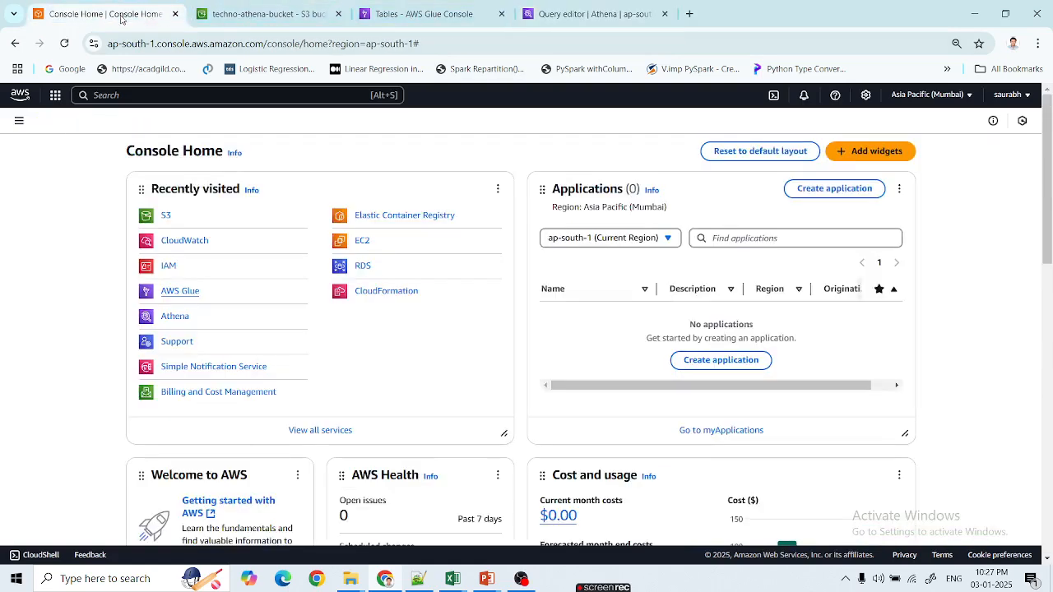
click(194, 96)
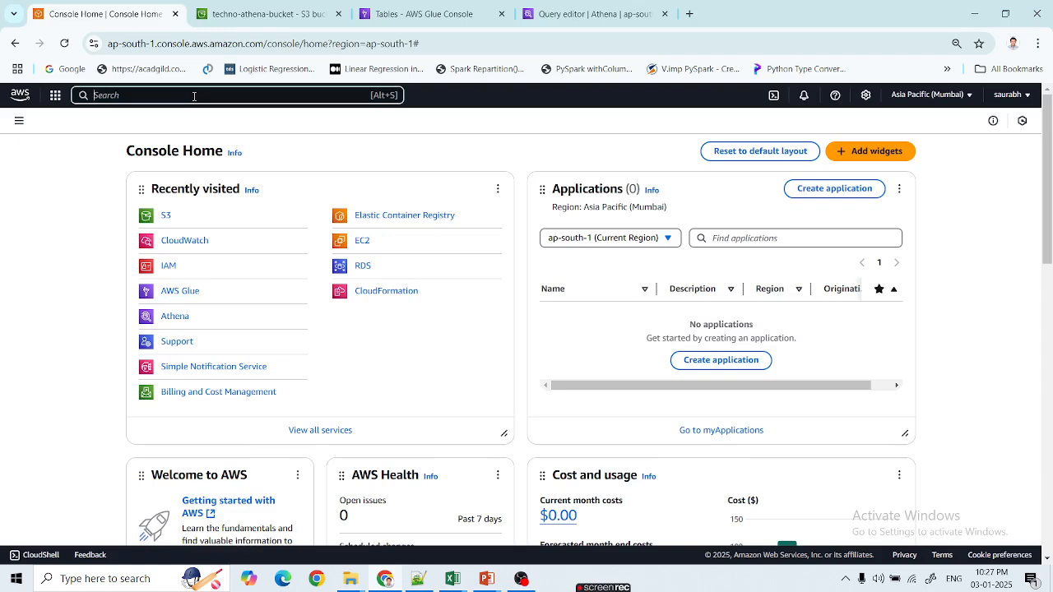
text(qui)
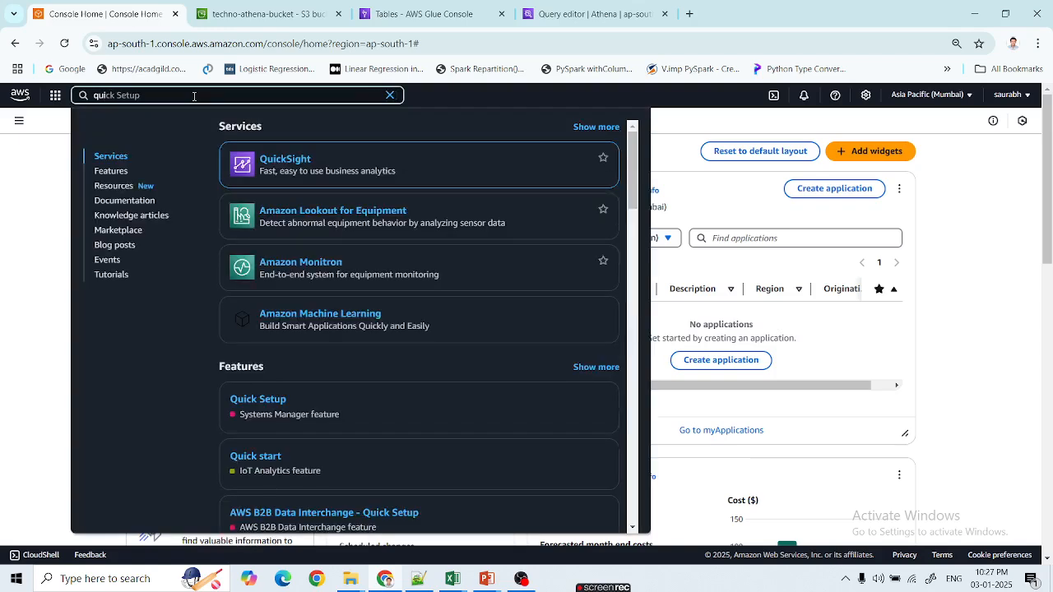
right_click(292, 159)
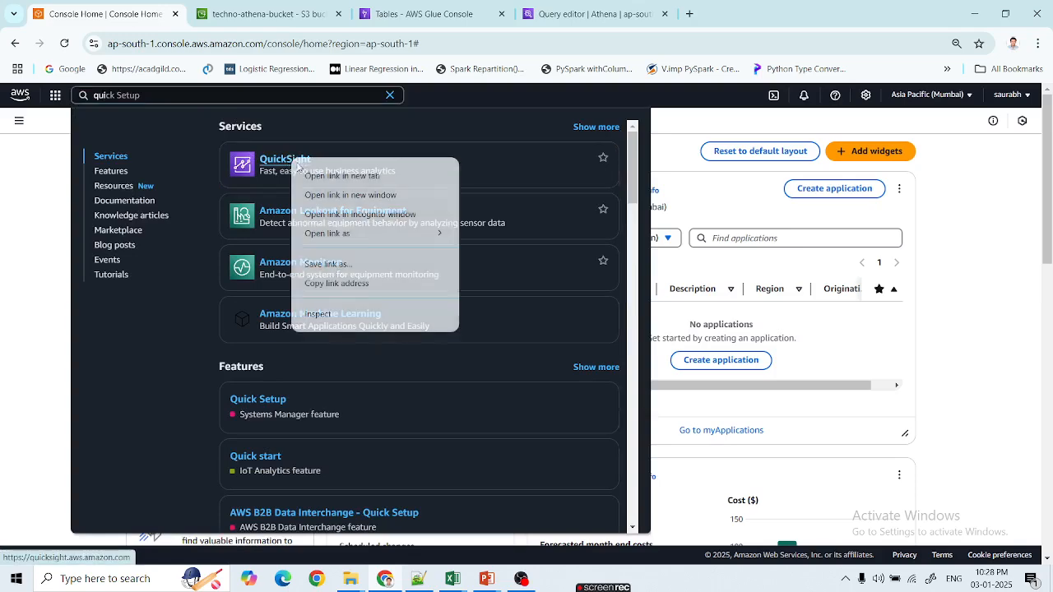
click(316, 176)
click(255, 15)
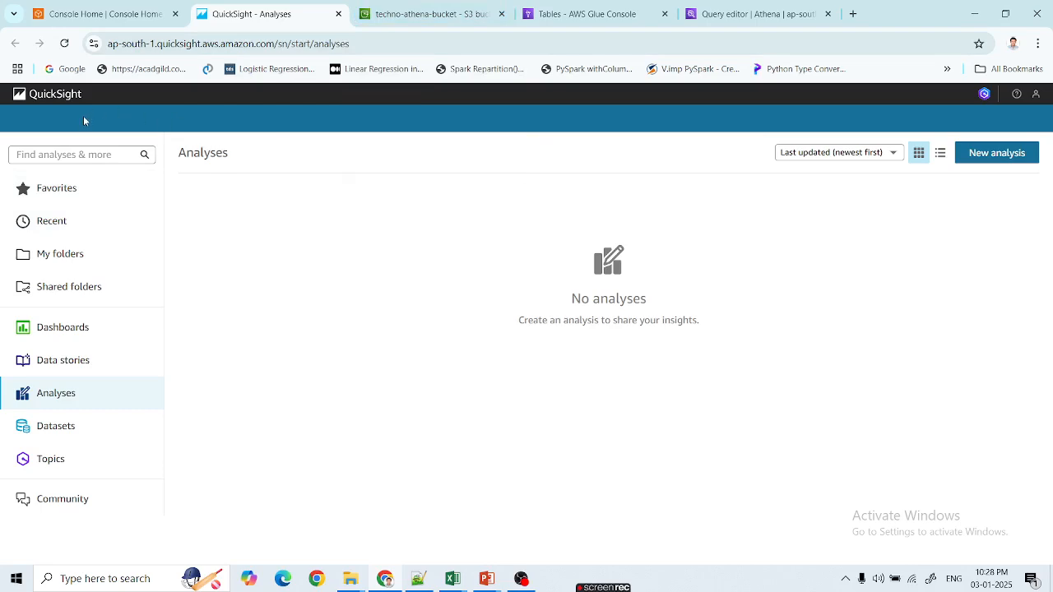
- Open the QuickSight account management page and check the registered user's email and role
click(1035, 96)
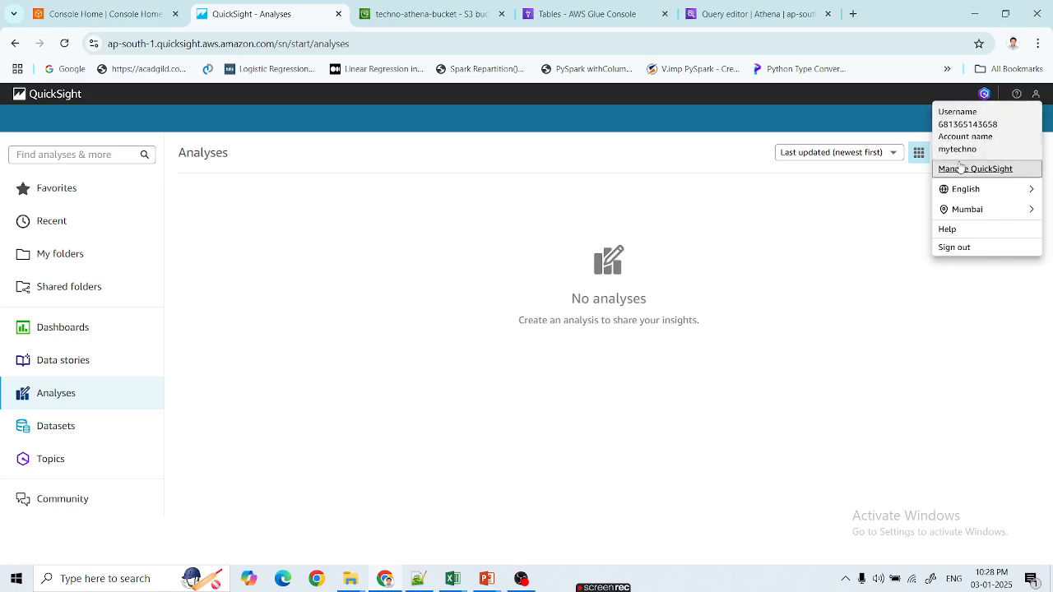
click(370, 189)
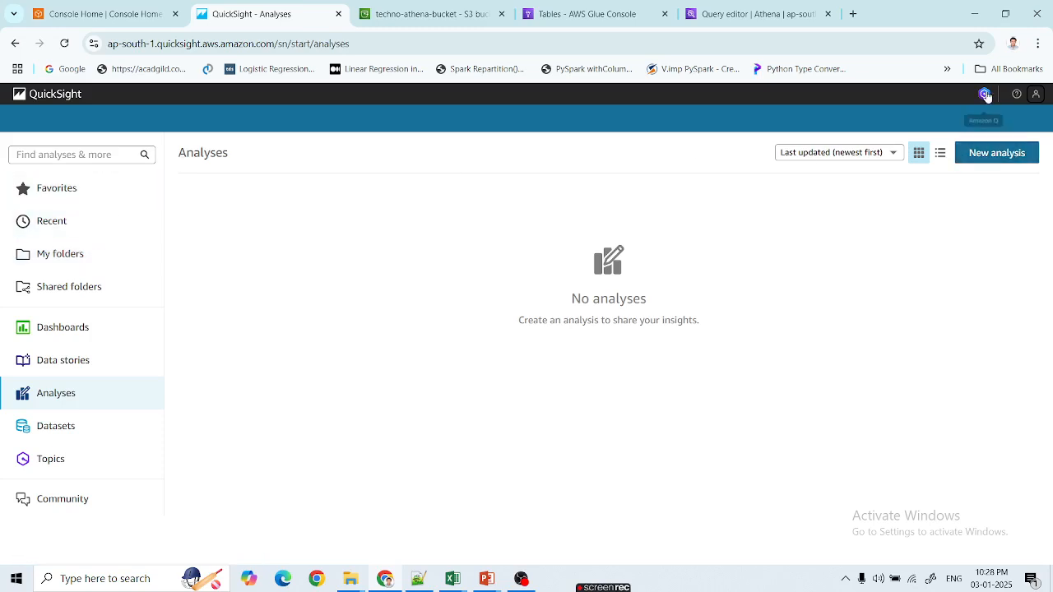
click(1036, 95)
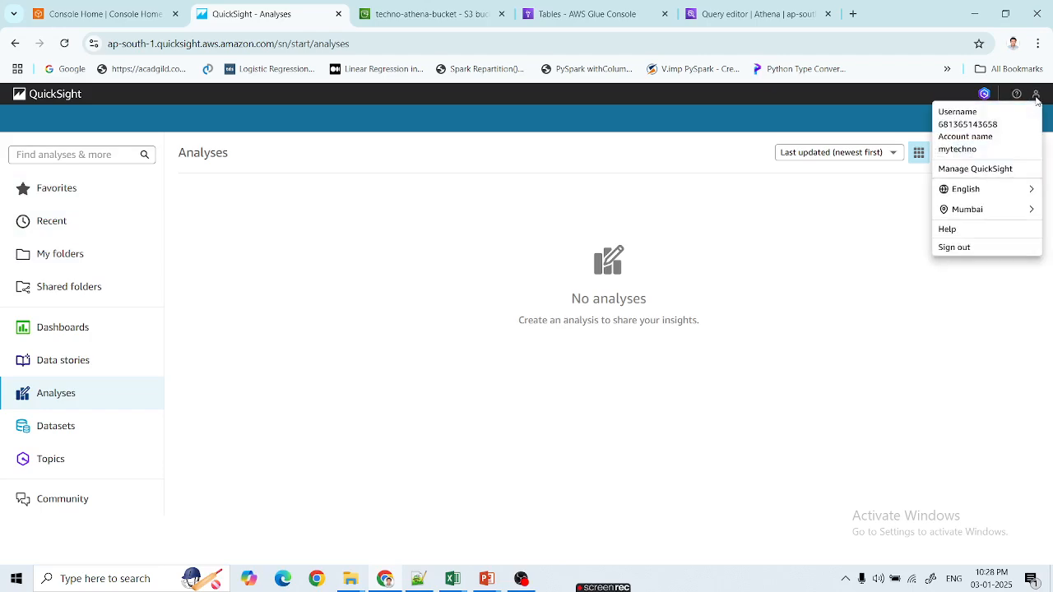
click(975, 169)
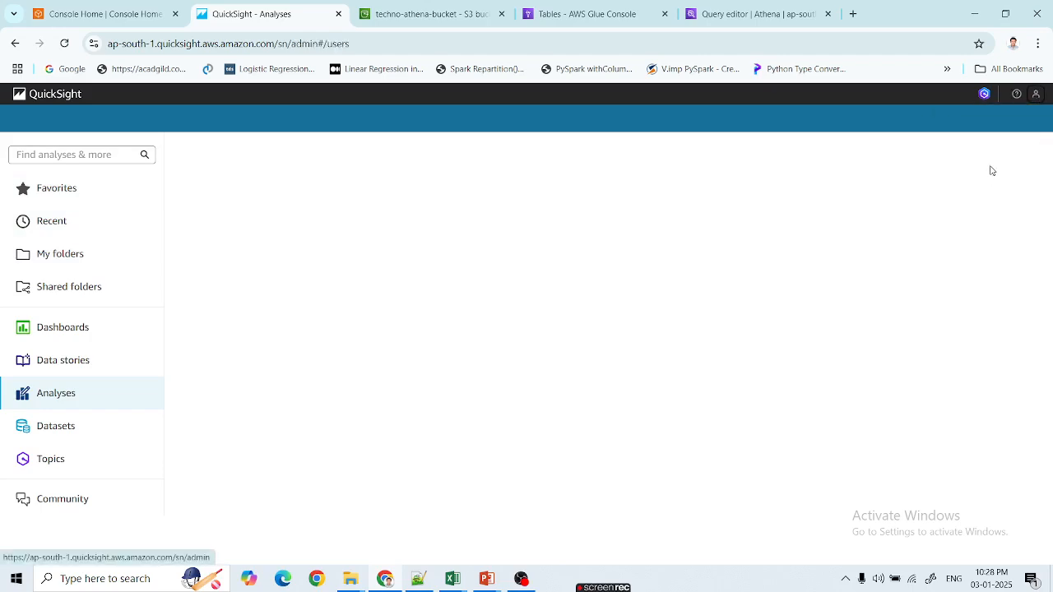
click(1036, 93)
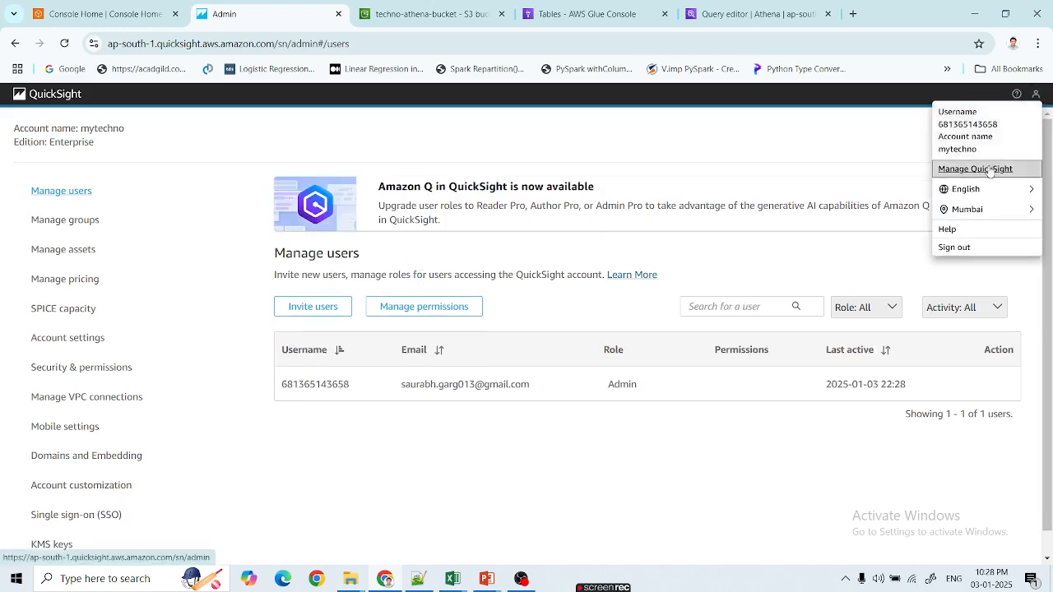
click(565, 461)
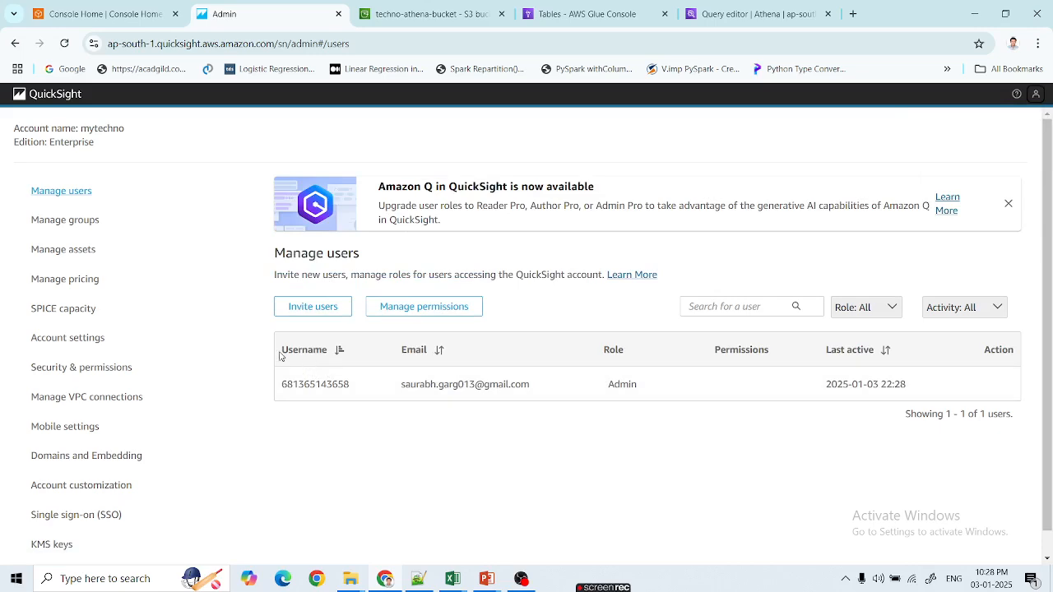
drag(403, 384, 593, 384)
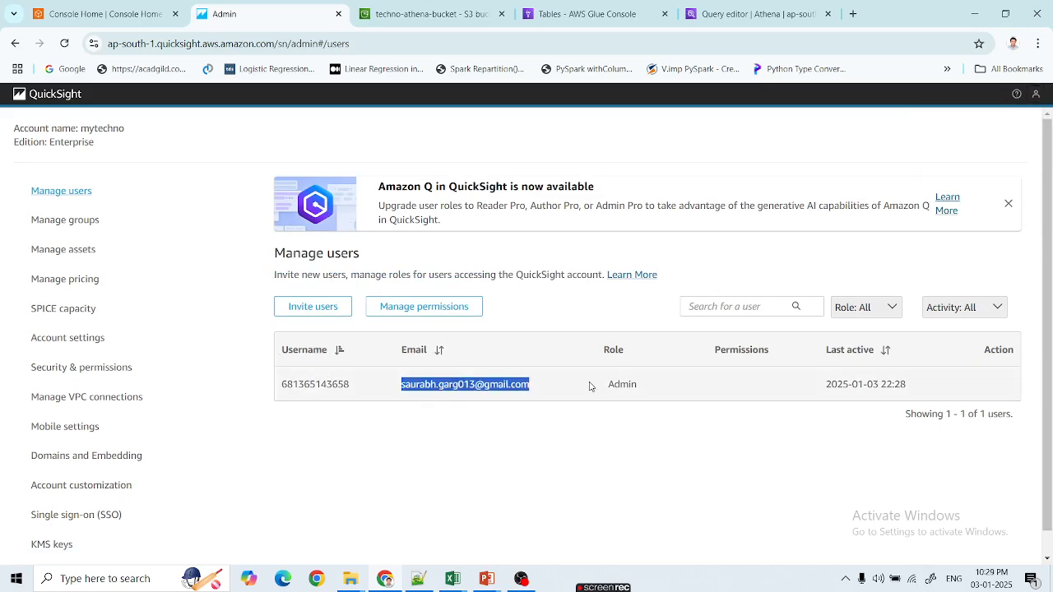
double_click(622, 384)
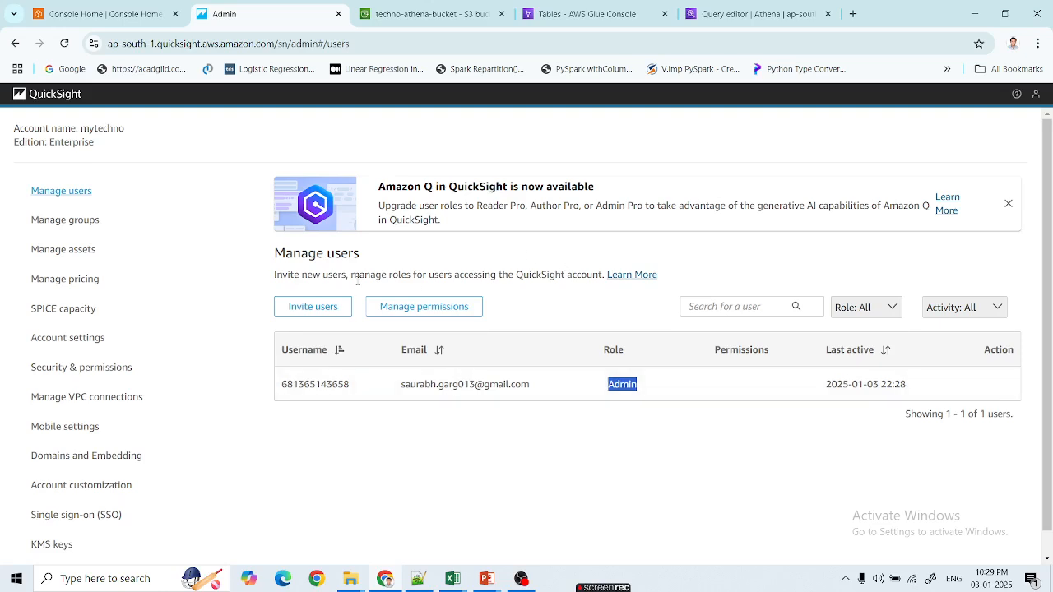
- Examine the user invitation form and the custom permissions page without adding anything, and return to user management
click(309, 308)
click(385, 169)
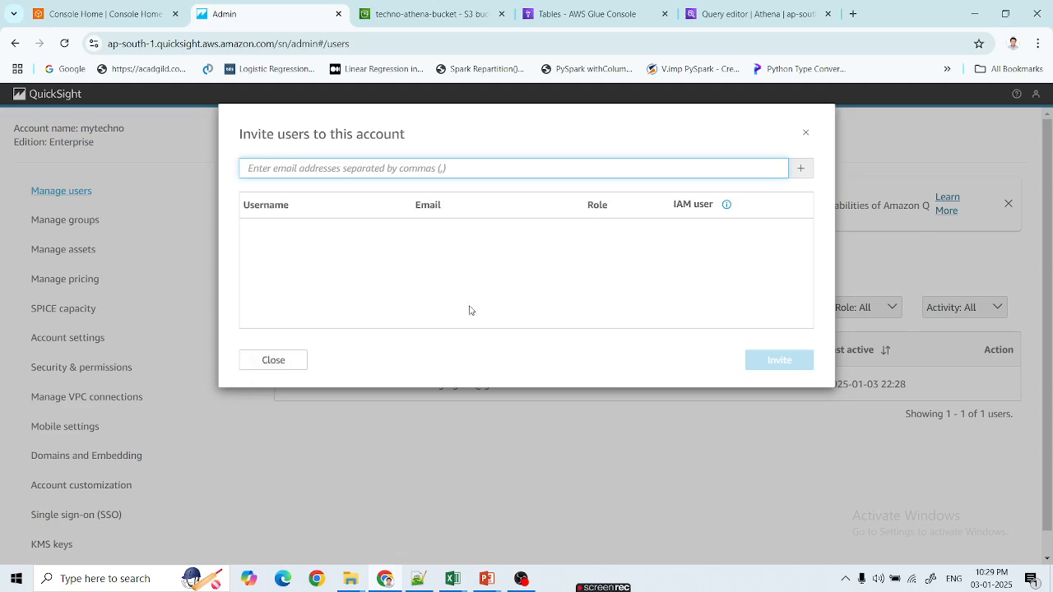
click(287, 361)
click(410, 311)
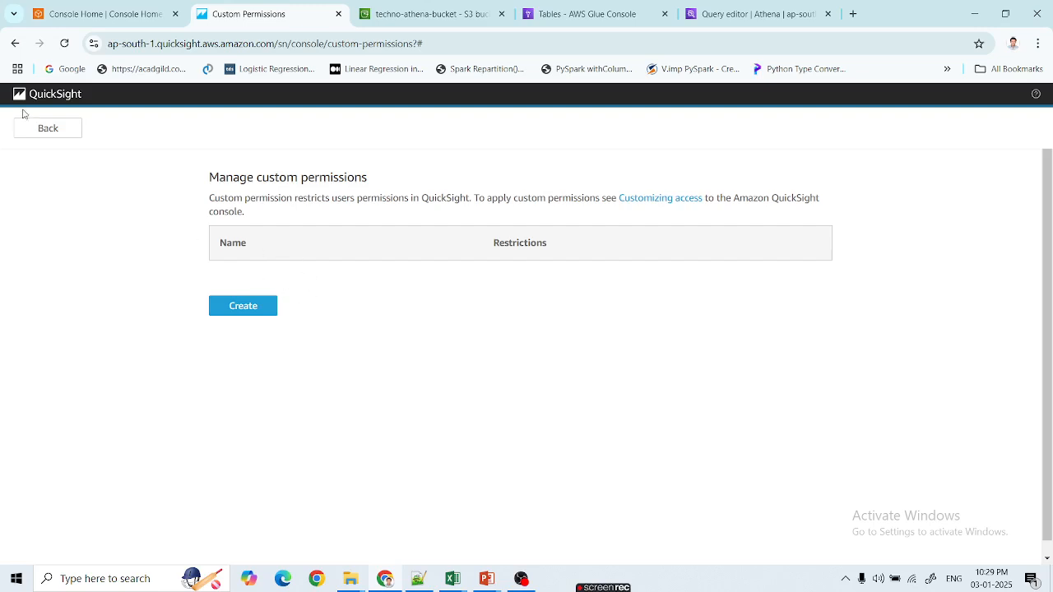
click(44, 135)
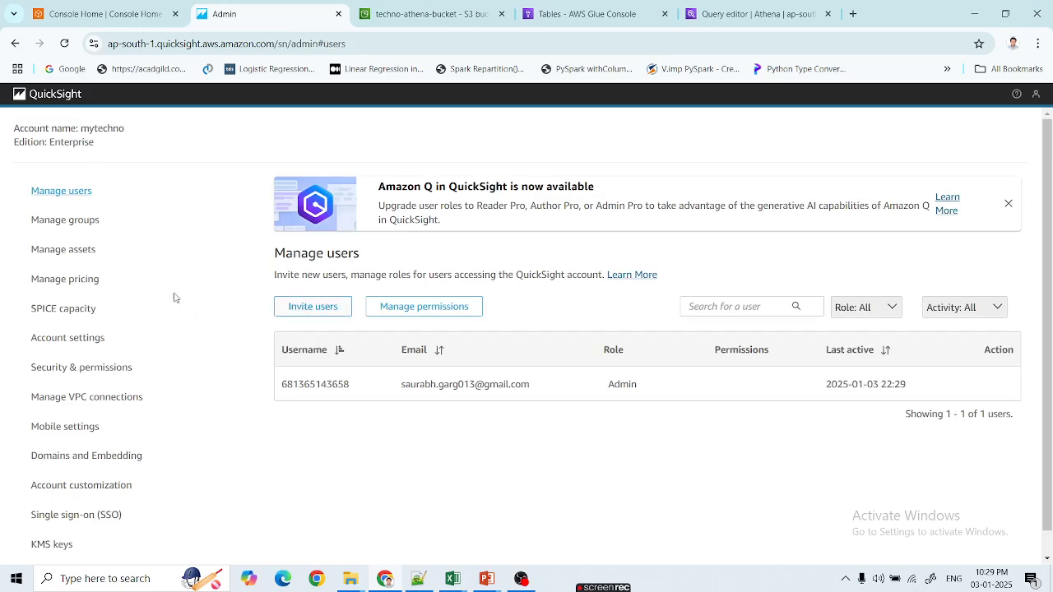
- Go back to the QuickSight home, open the datasets list and delete the eco-sale_data dataset
click(60, 105)
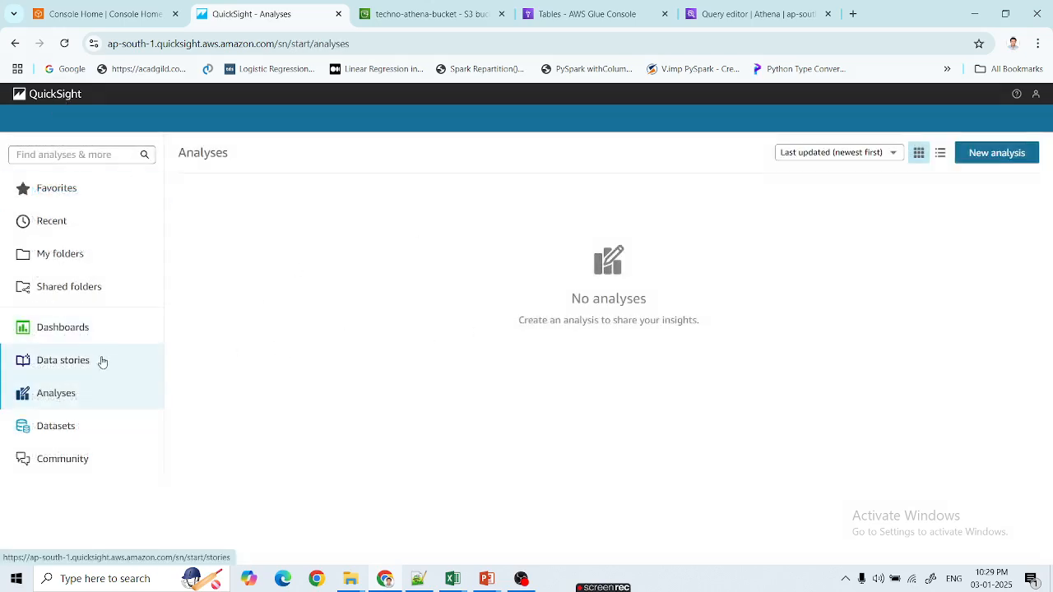
click(64, 429)
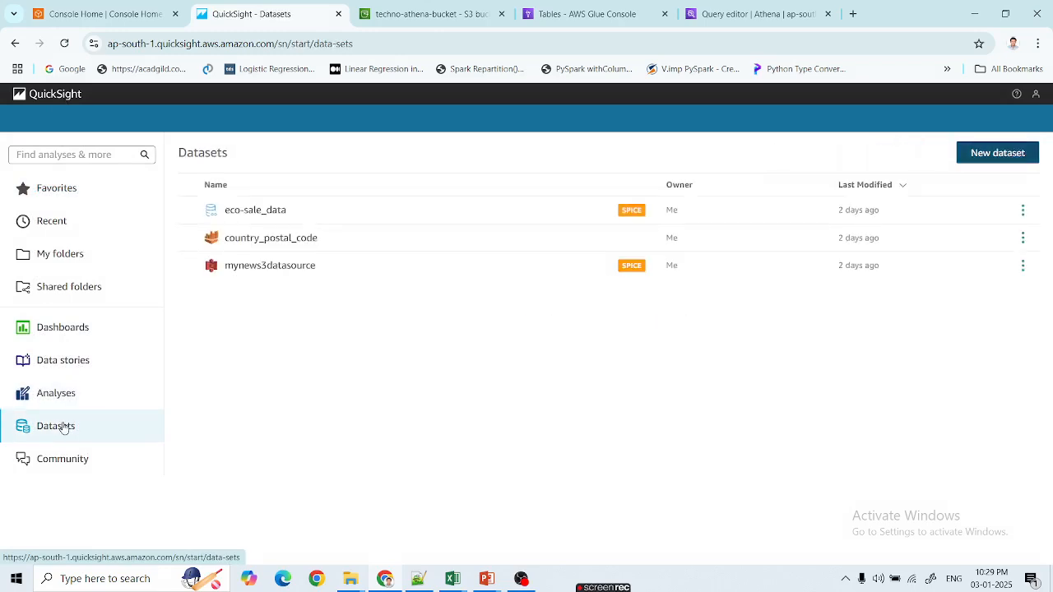
click(1023, 215)
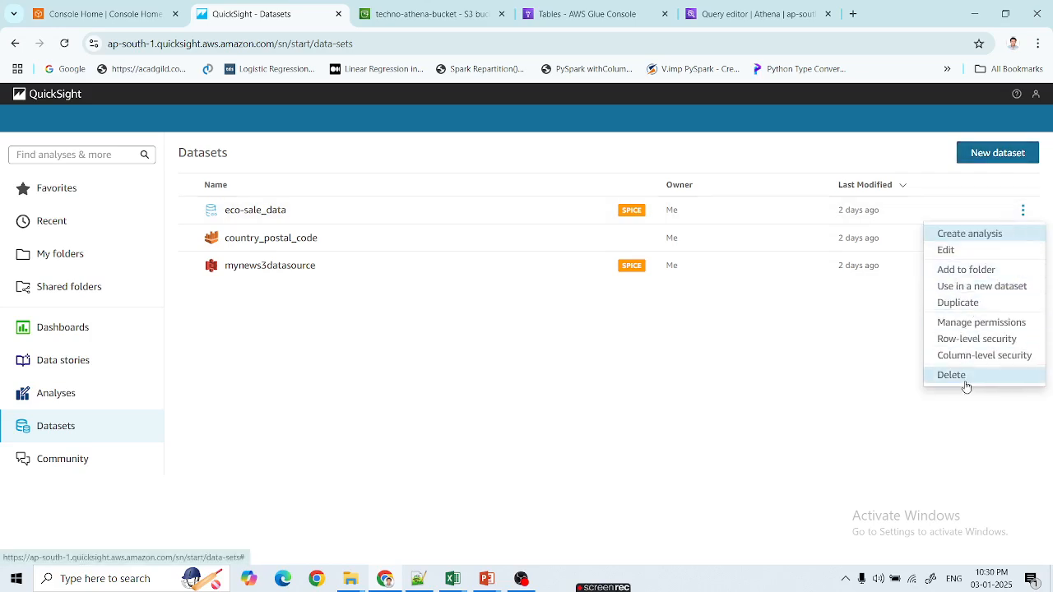
click(966, 380)
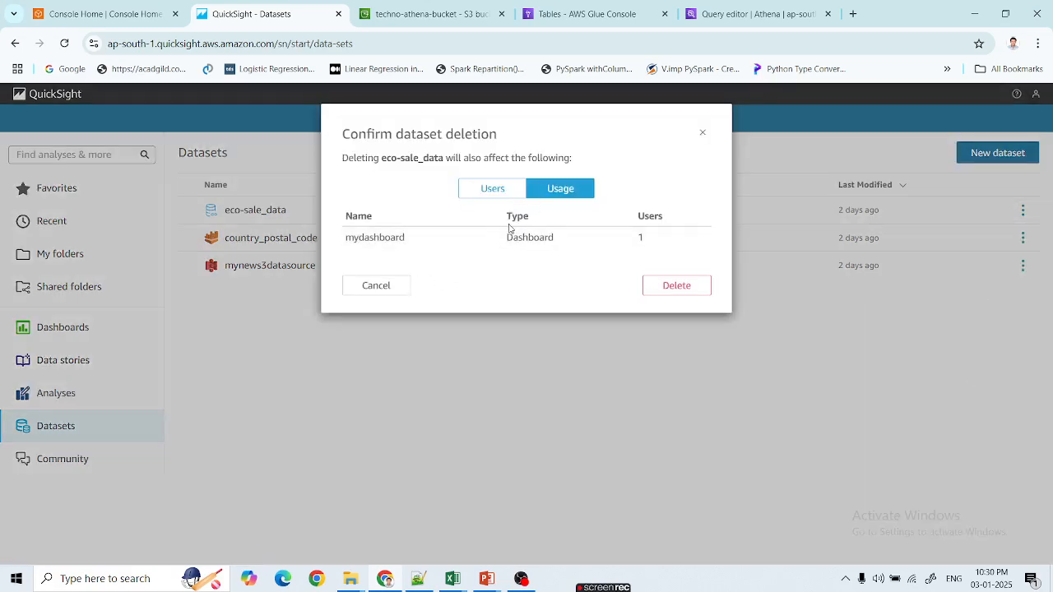
click(686, 292)
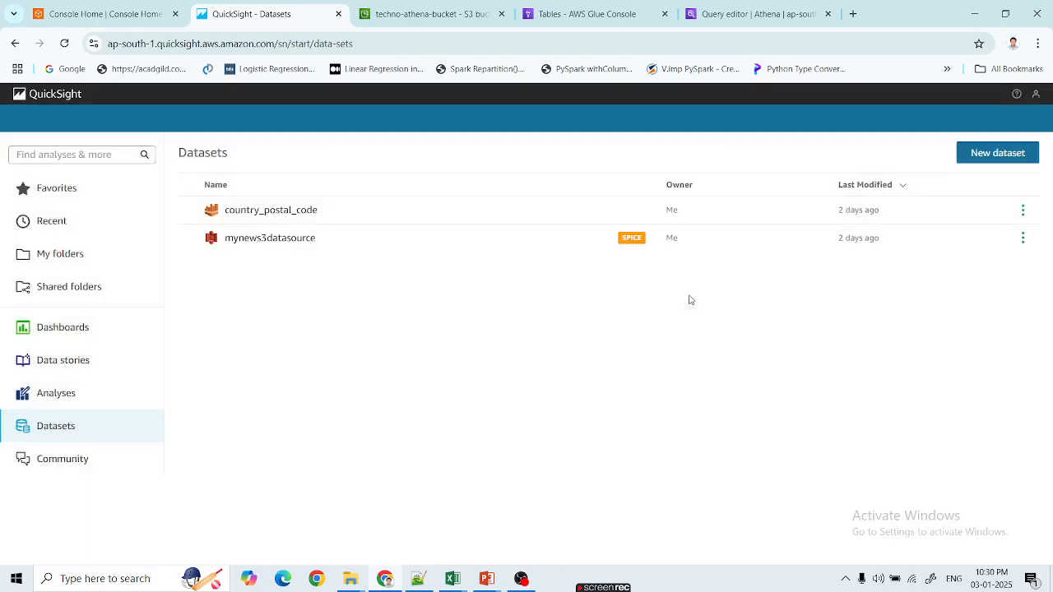
- Delete the country_postal_code and mynews3datasource datasets
click(1023, 216)
click(954, 376)
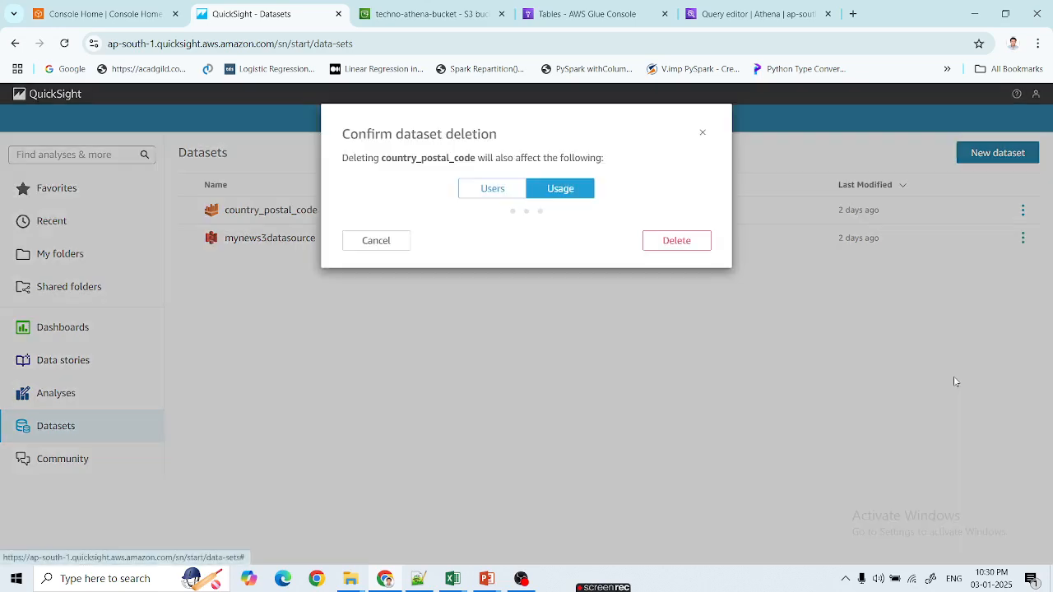
click(679, 266)
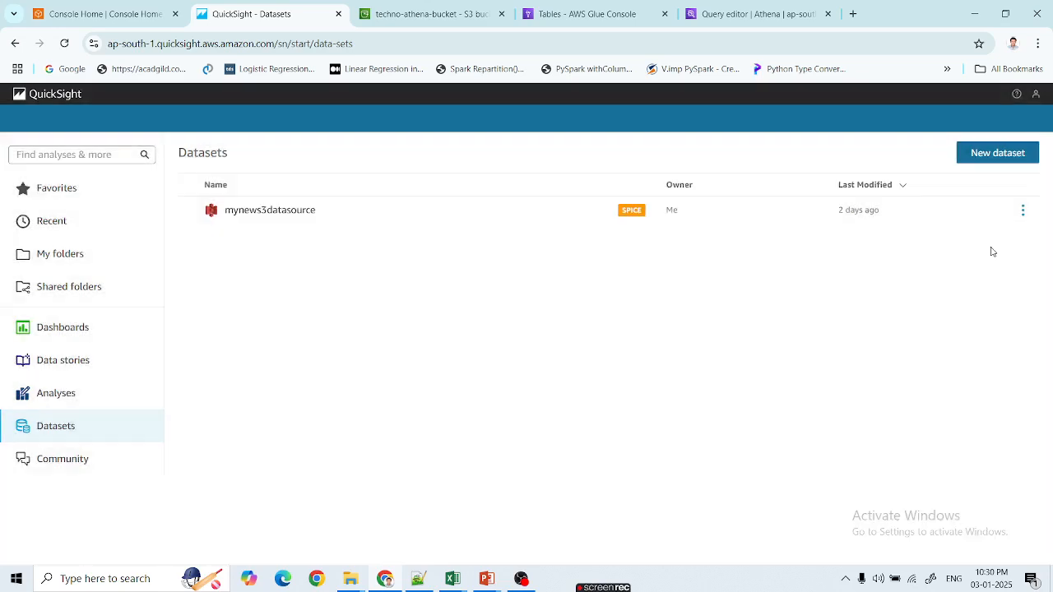
click(1023, 214)
click(946, 379)
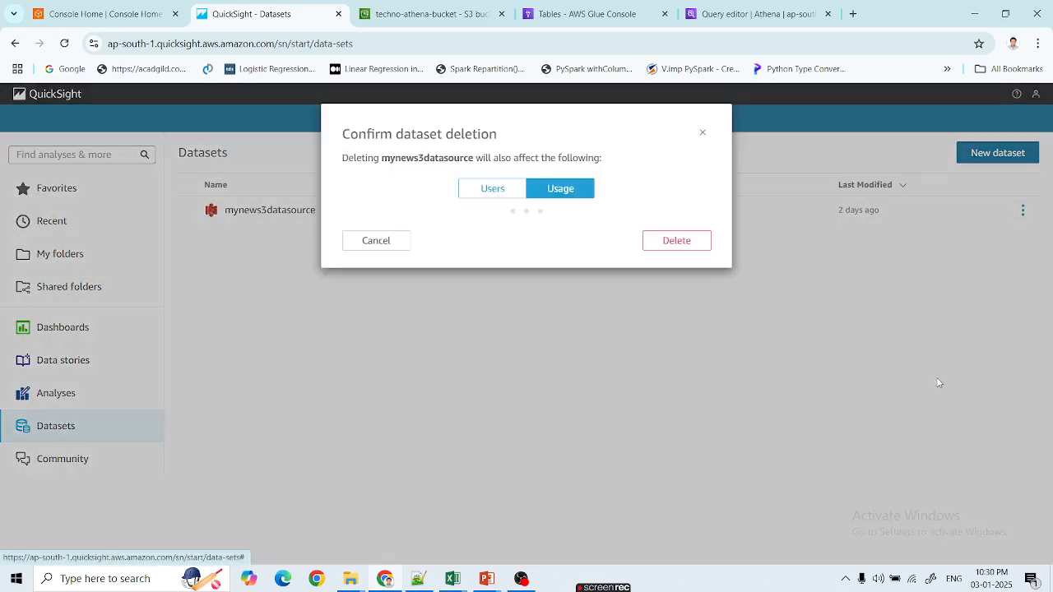
click(676, 285)
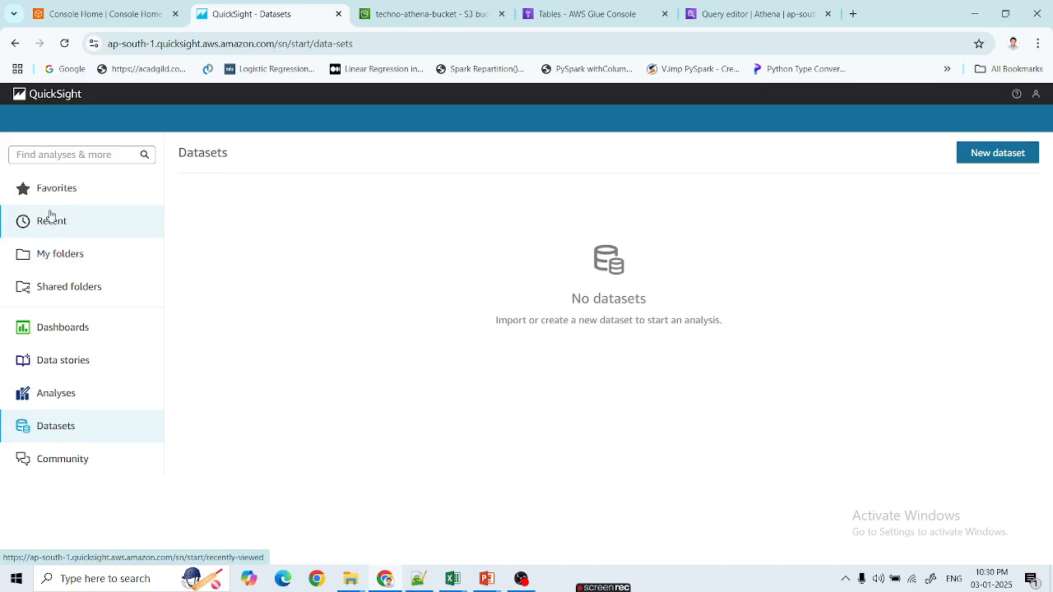
- Open the dashboards list and delete the mynews3dashboard and mydashboard dashboards
click(55, 330)
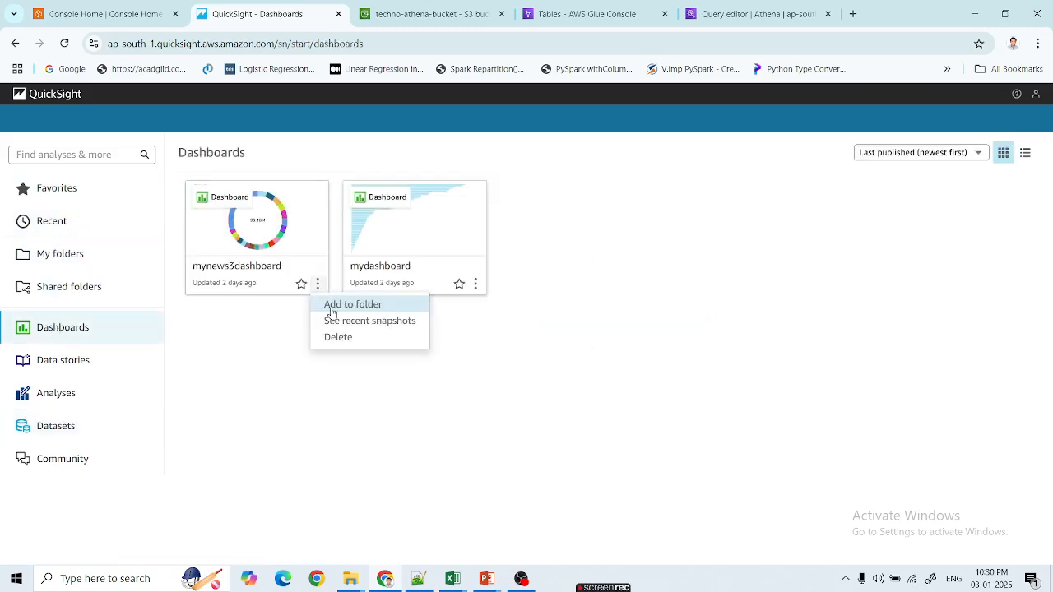
click(342, 339)
click(676, 216)
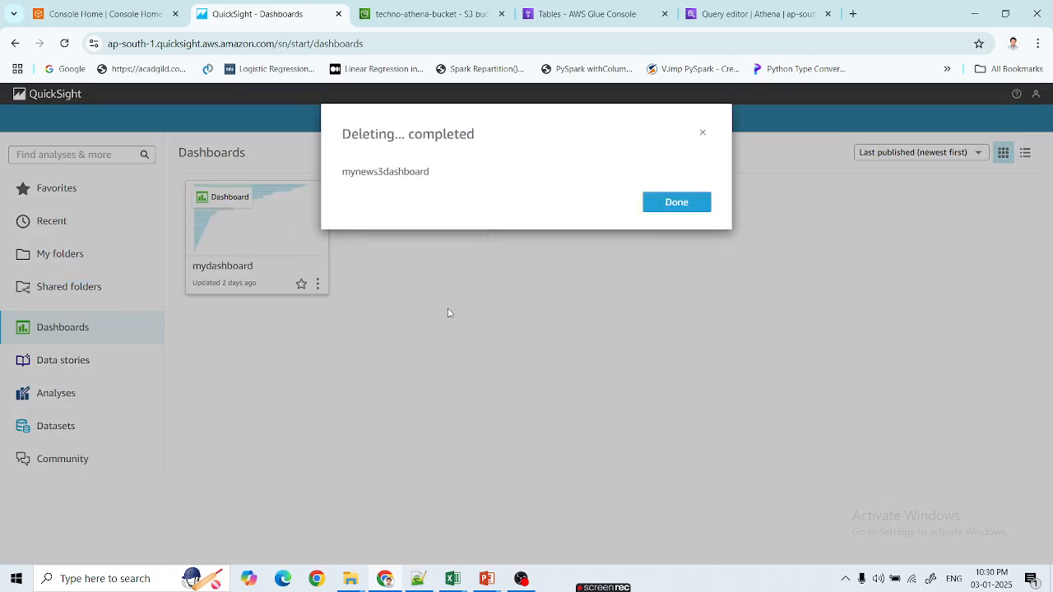
click(665, 210)
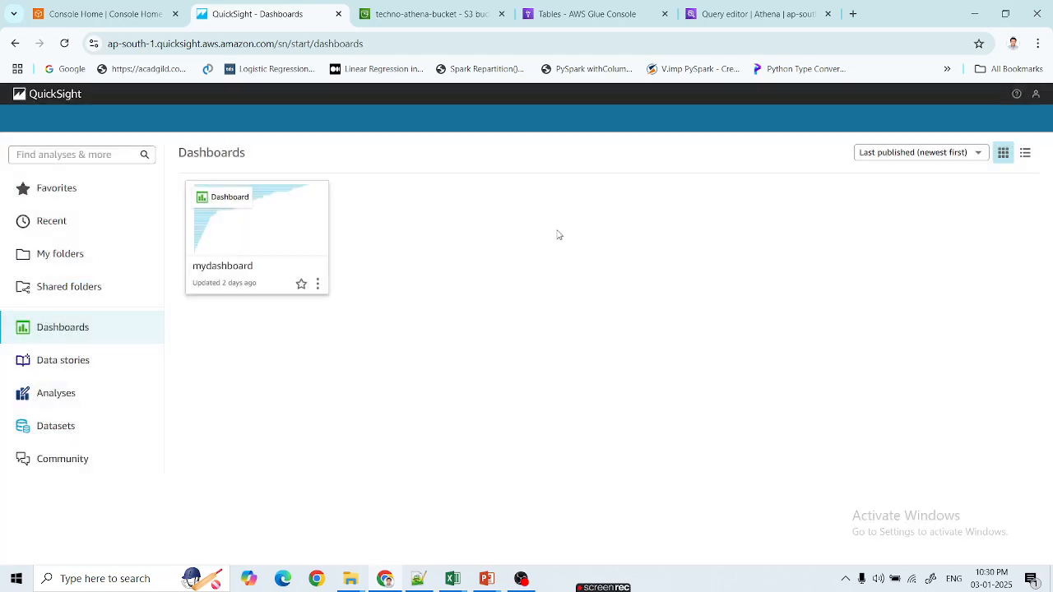
click(319, 287)
click(341, 338)
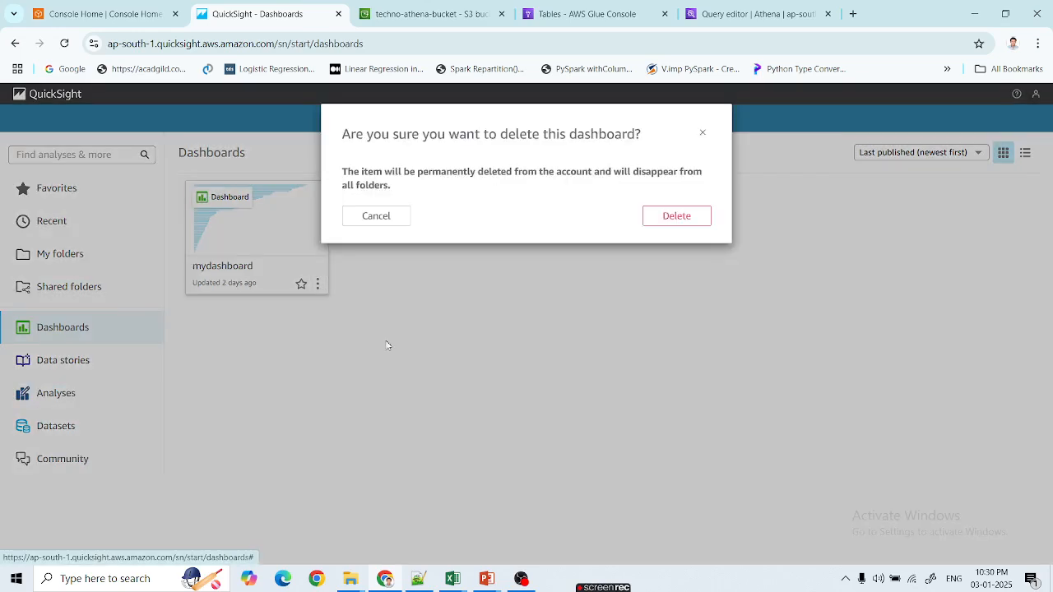
click(669, 218)
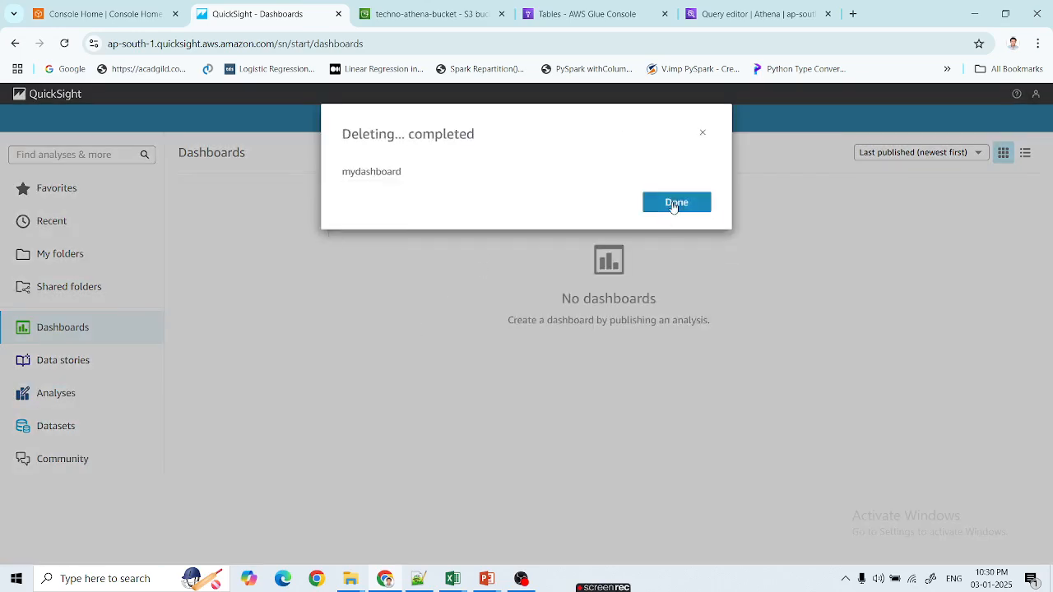
click(675, 204)
- Check the personal folders, shared folders, dashboards, data stories and analyses for leftover items
click(70, 262)
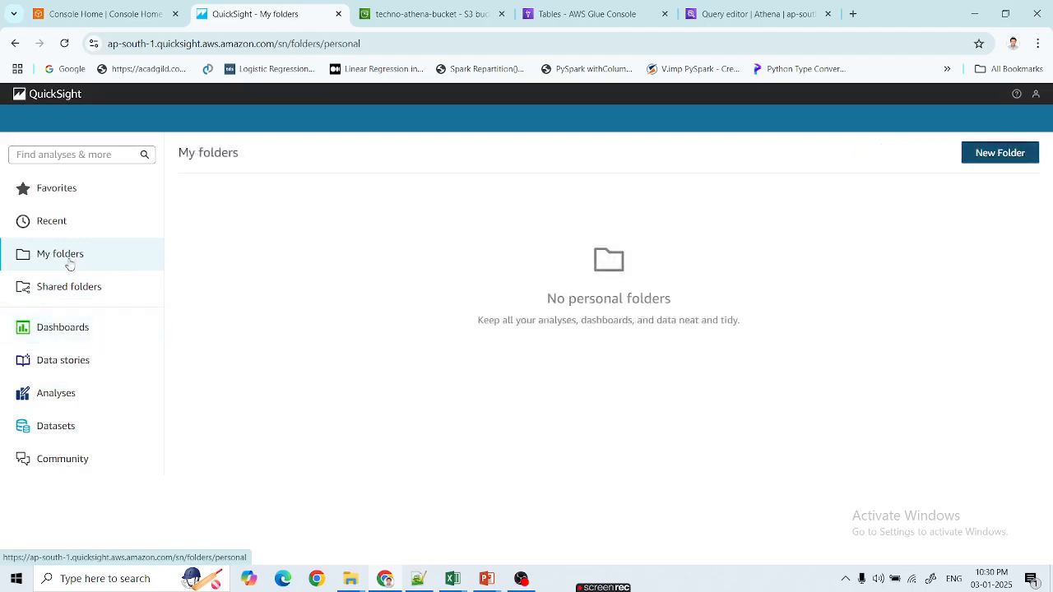
click(70, 287)
click(60, 263)
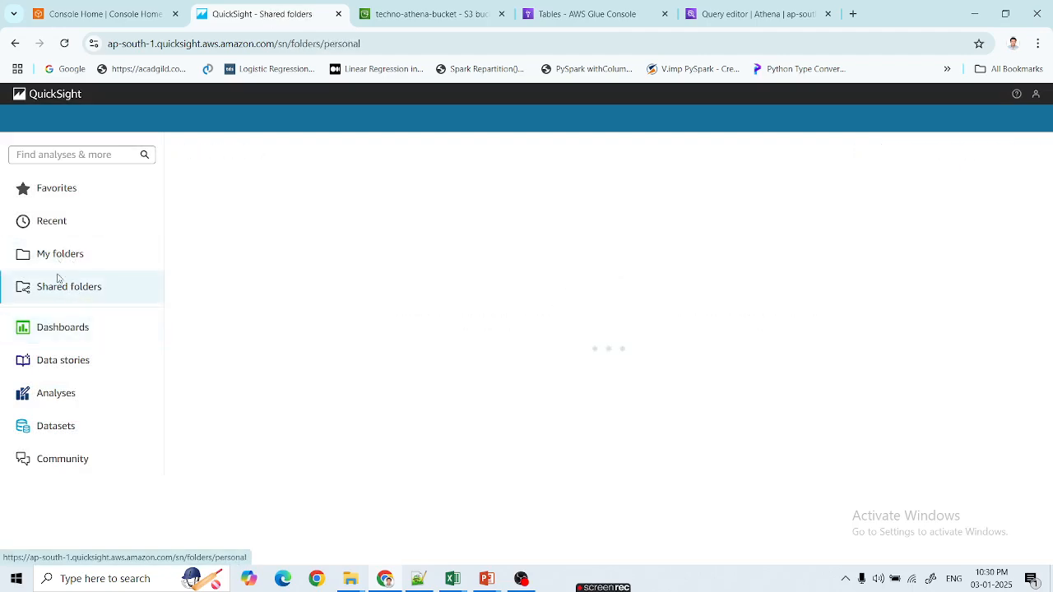
click(57, 327)
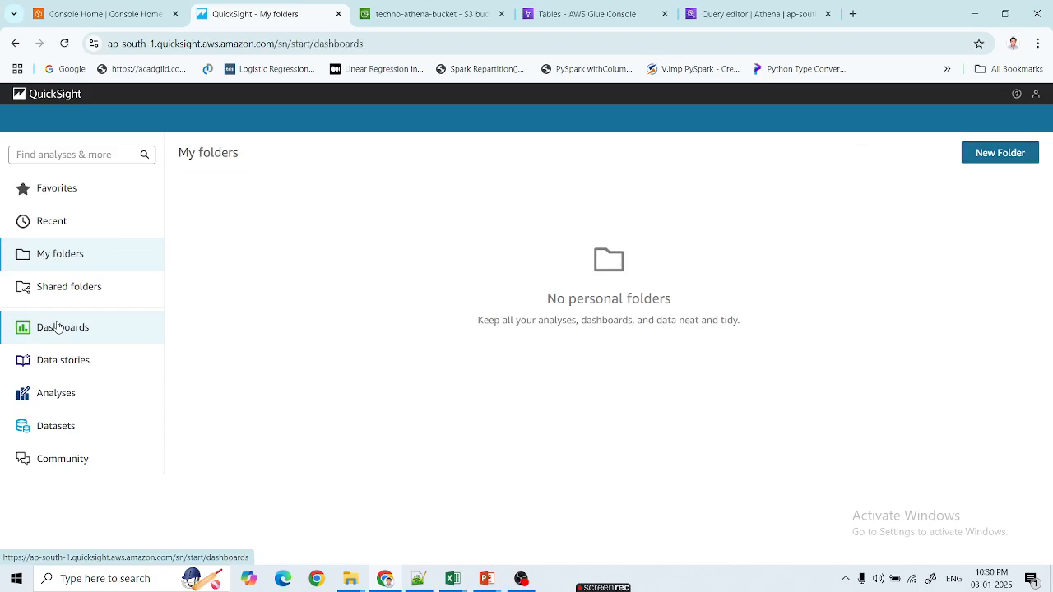
click(57, 366)
click(58, 395)
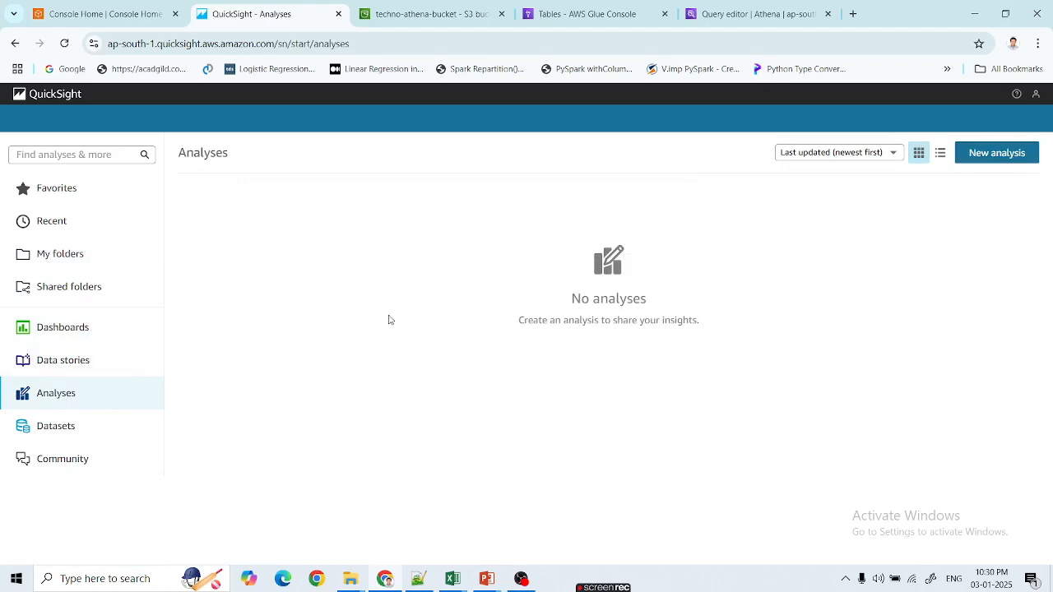
- Start a new analysis with a new dataset and look through the available data source types
click(1010, 160)
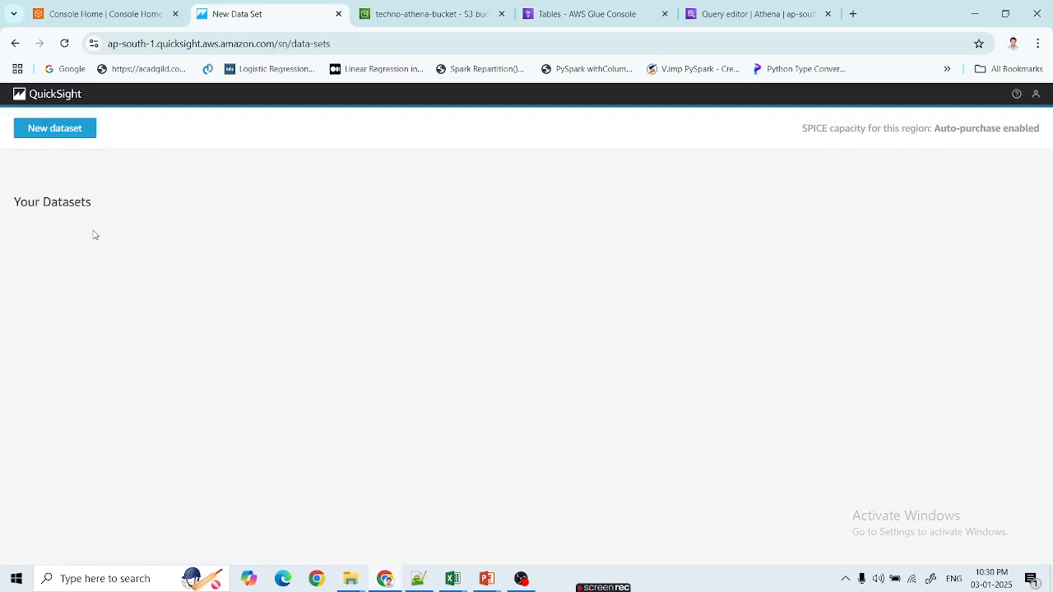
click(56, 132)
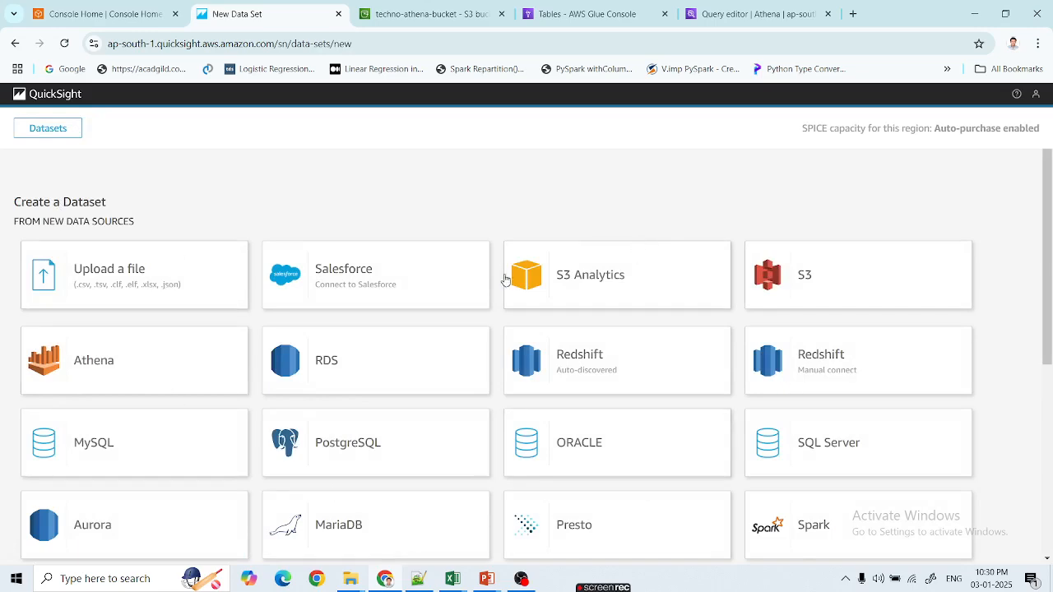
scroll(504, 281, down, 1)
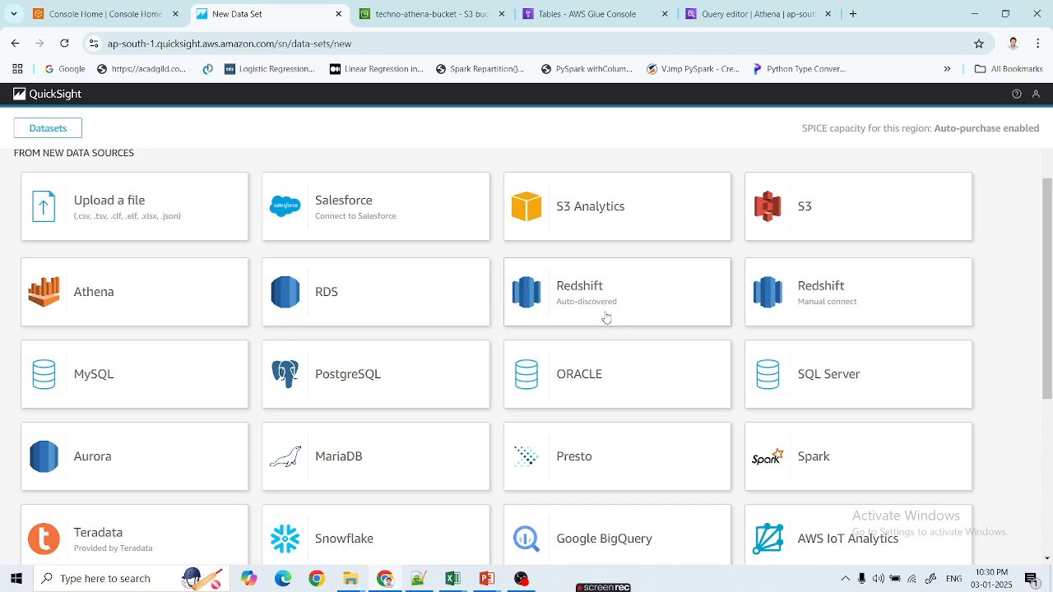
scroll(613, 314, up, 1)
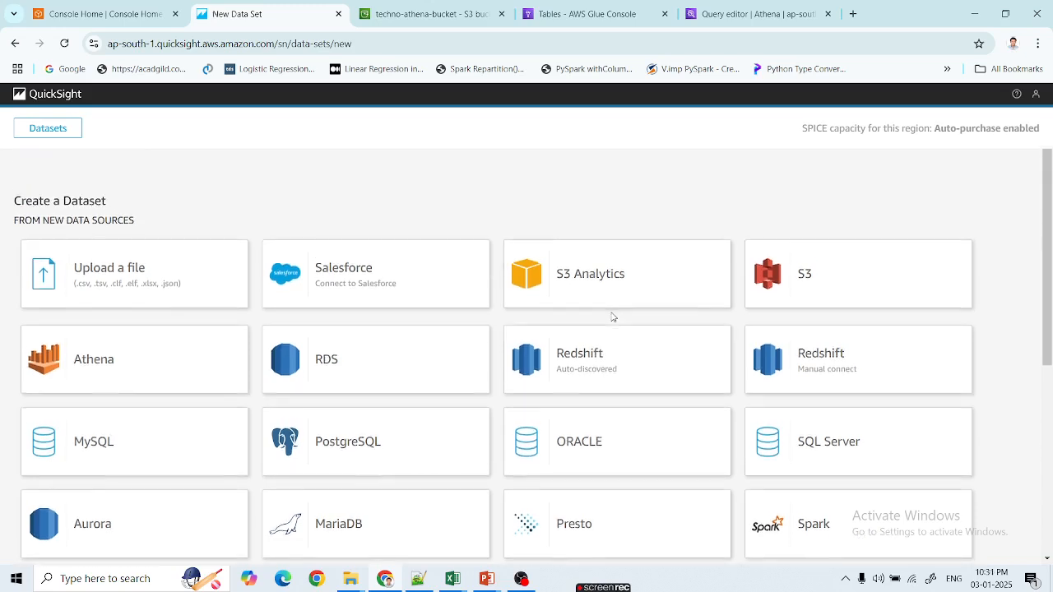
scroll(615, 316, down, 1)
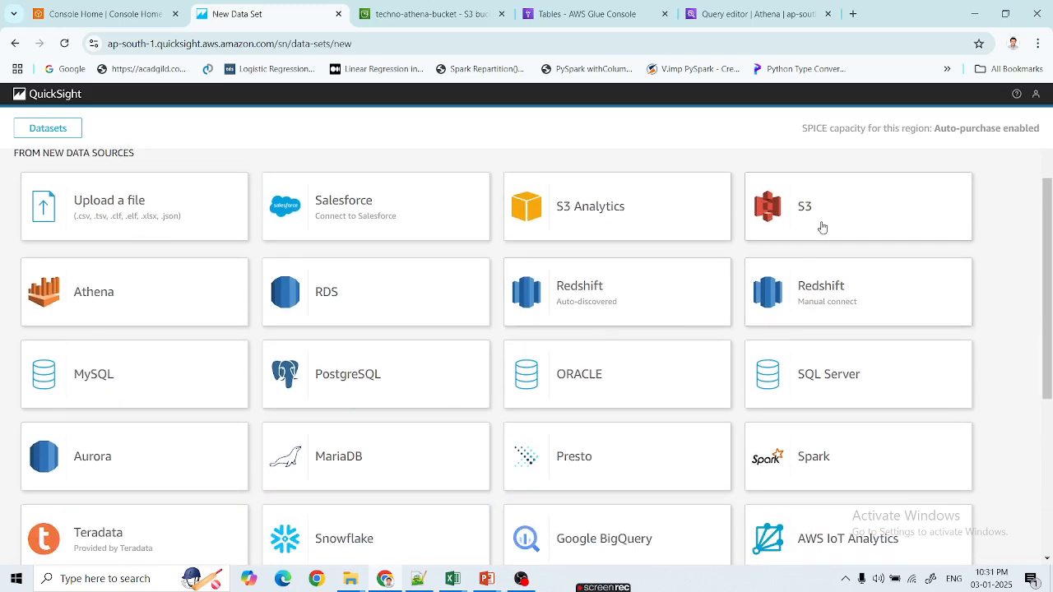
scroll(254, 424, down, 3)
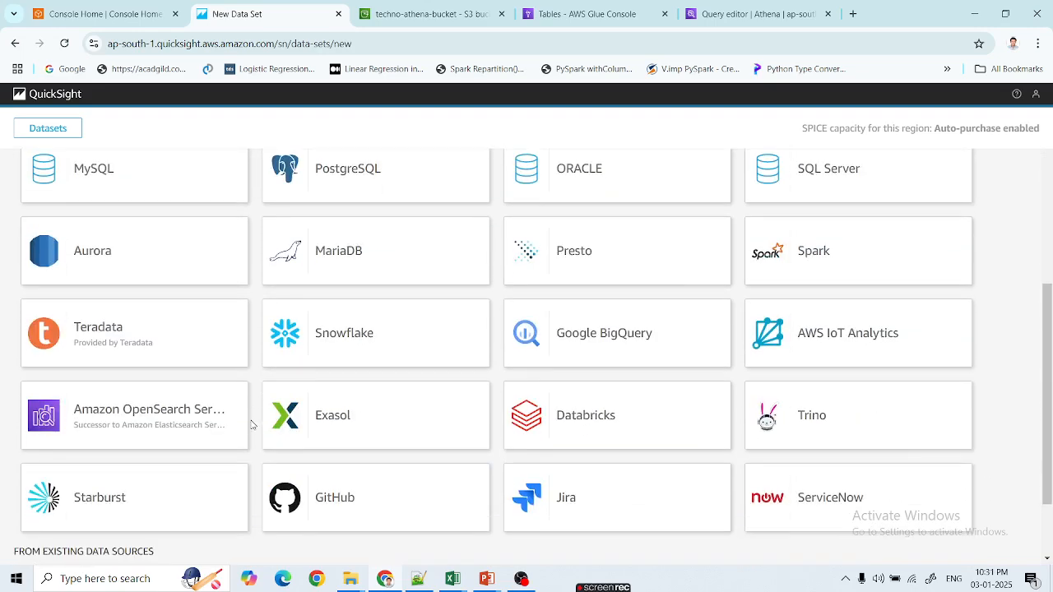
scroll(233, 415, down, 1)
scroll(392, 423, up, 4)
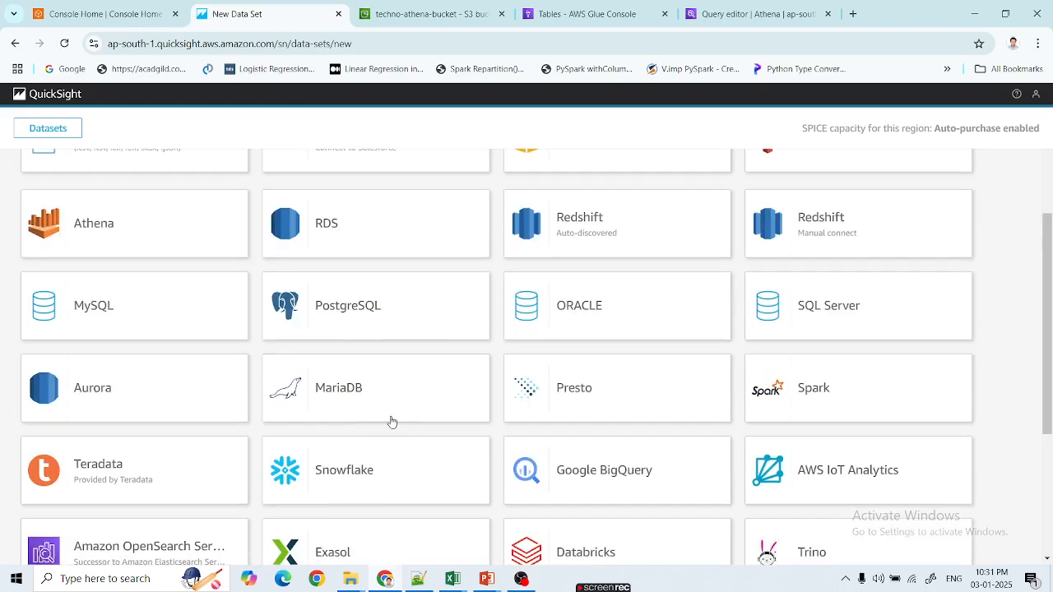
scroll(442, 401, up, 1)
scroll(162, 360, down, 2)
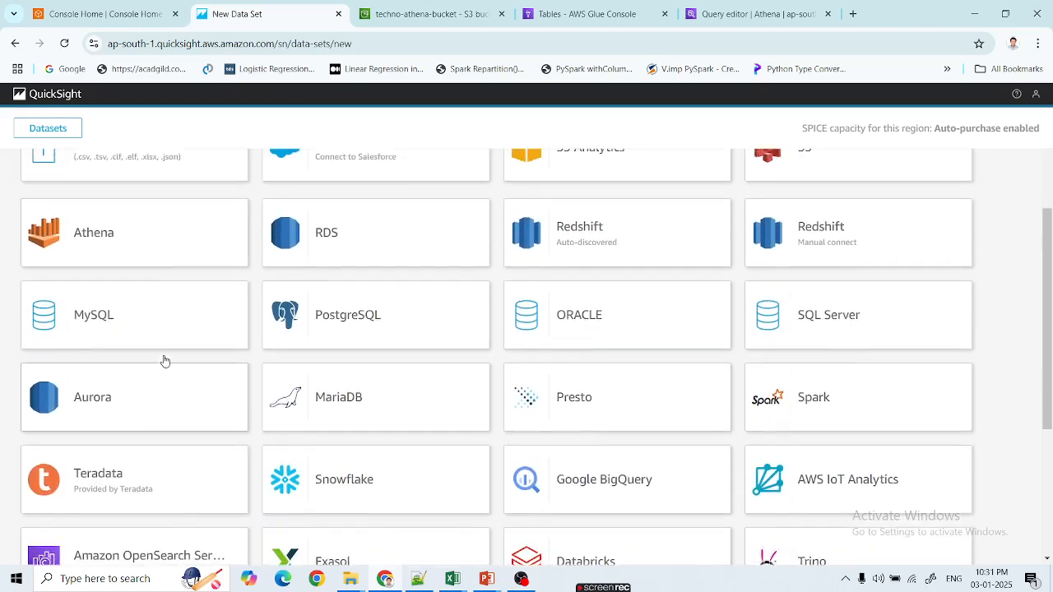
scroll(123, 367, up, 2)
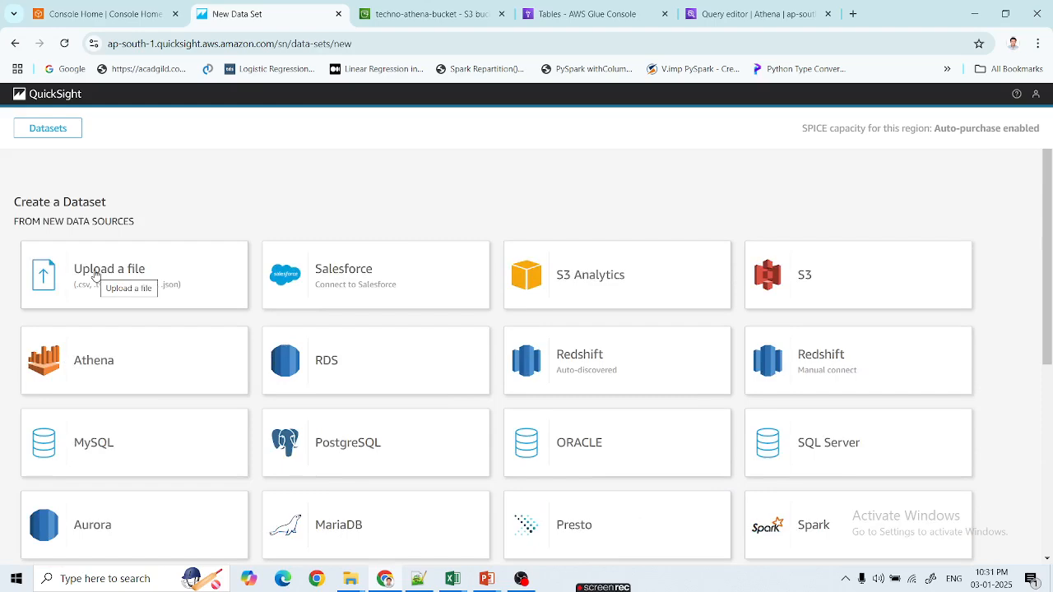
- Create a new Athena data source named technodevs using the primary workgroup
click(97, 365)
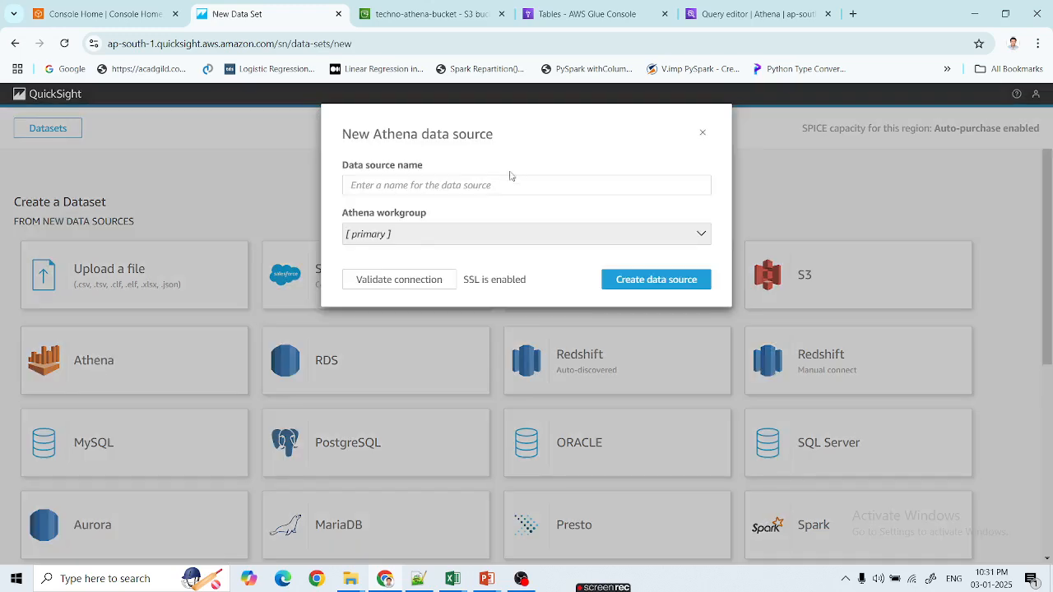
click(487, 185)
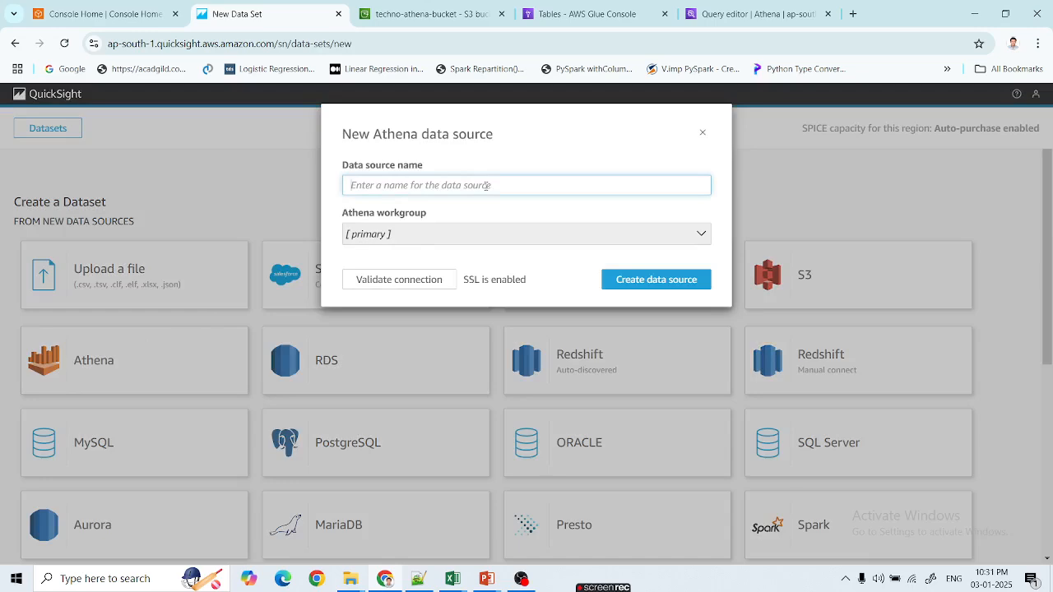
text(ab)
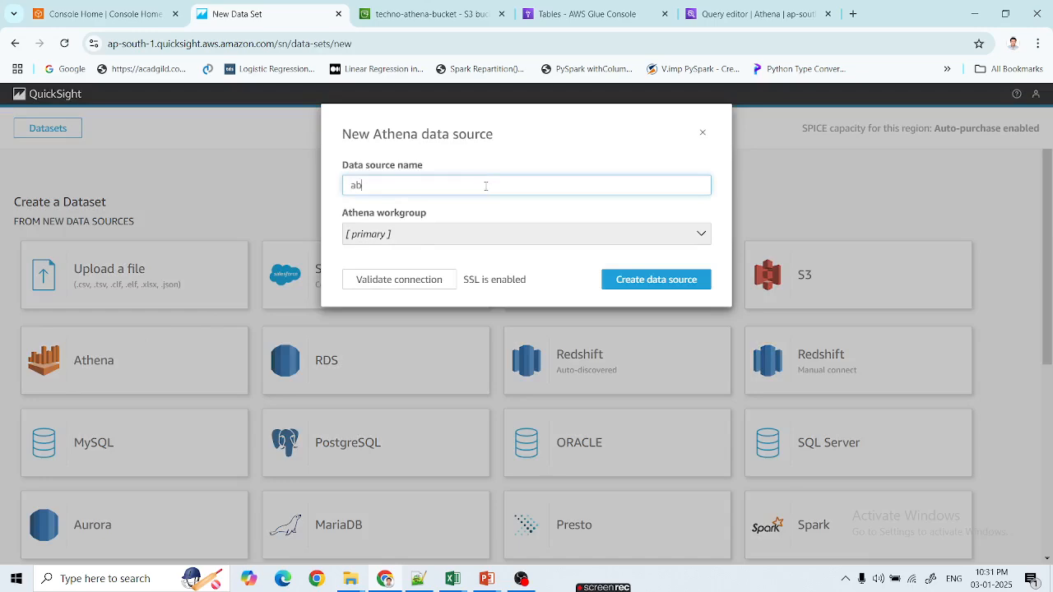
key(BackSpace)
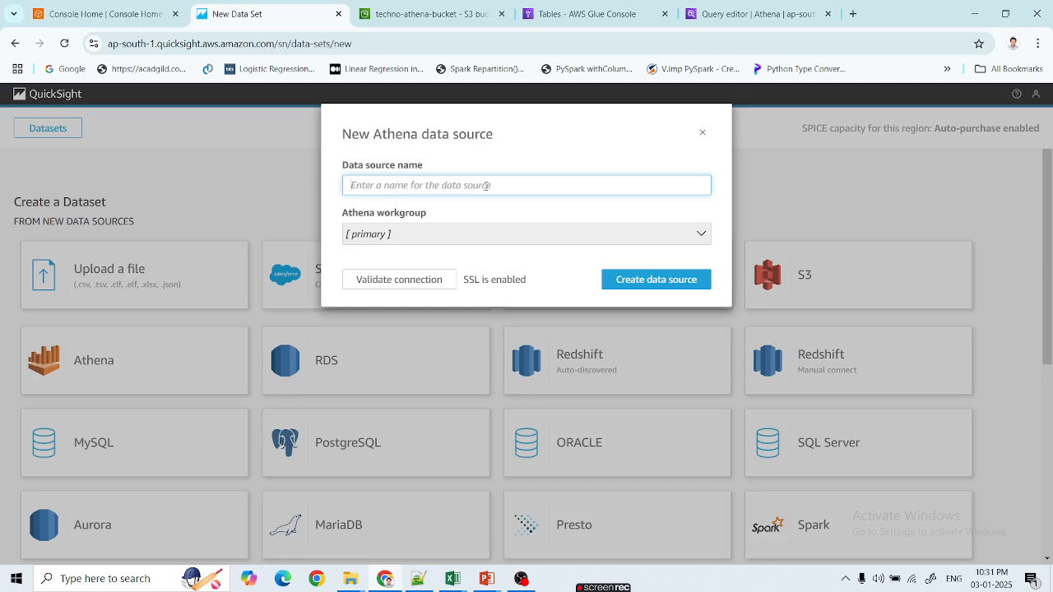
text(technodevs)
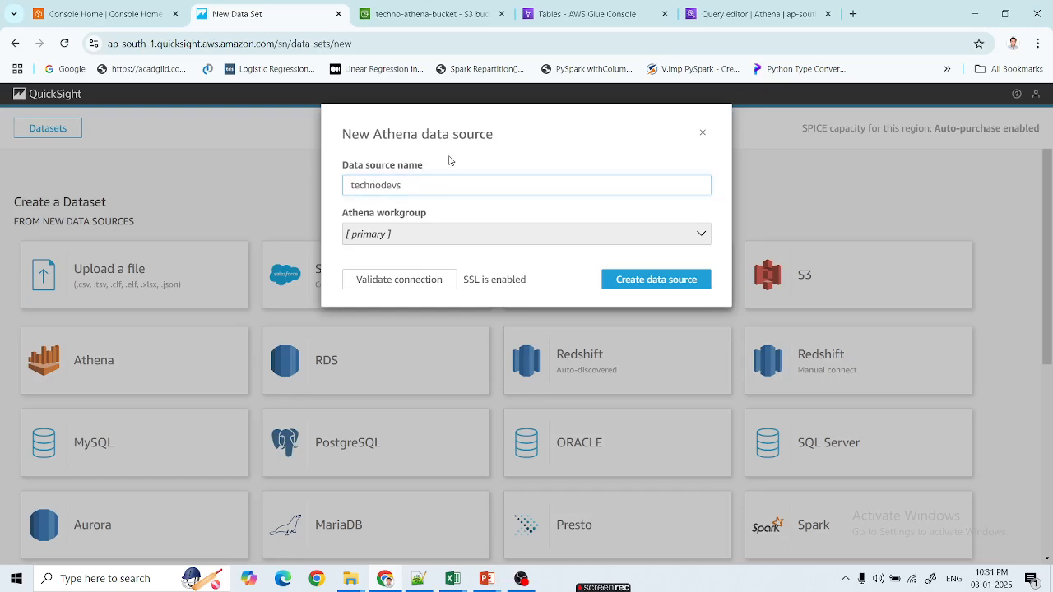
click(424, 237)
click(424, 238)
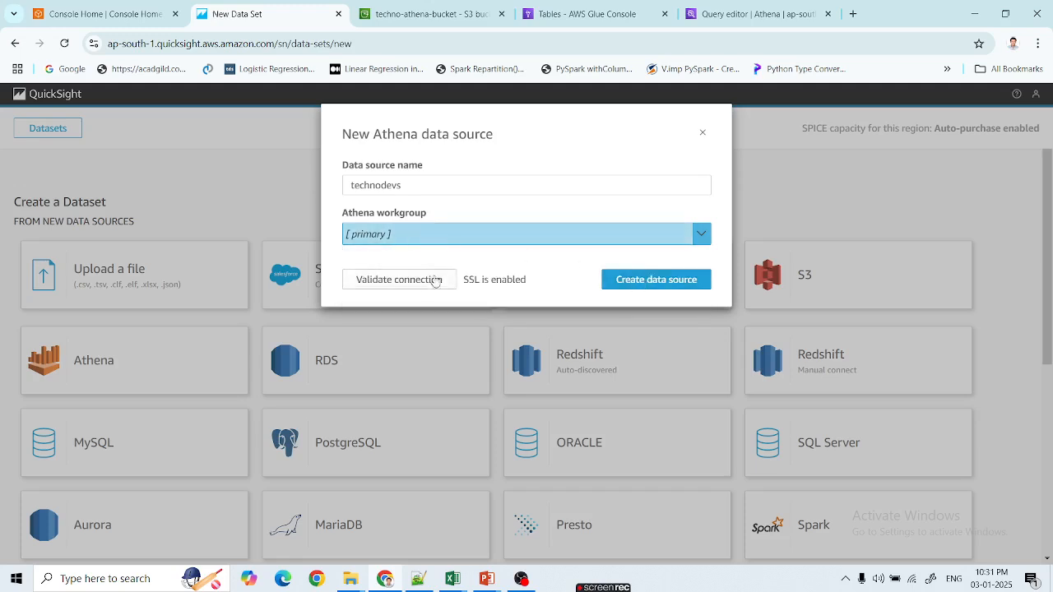
click(626, 286)
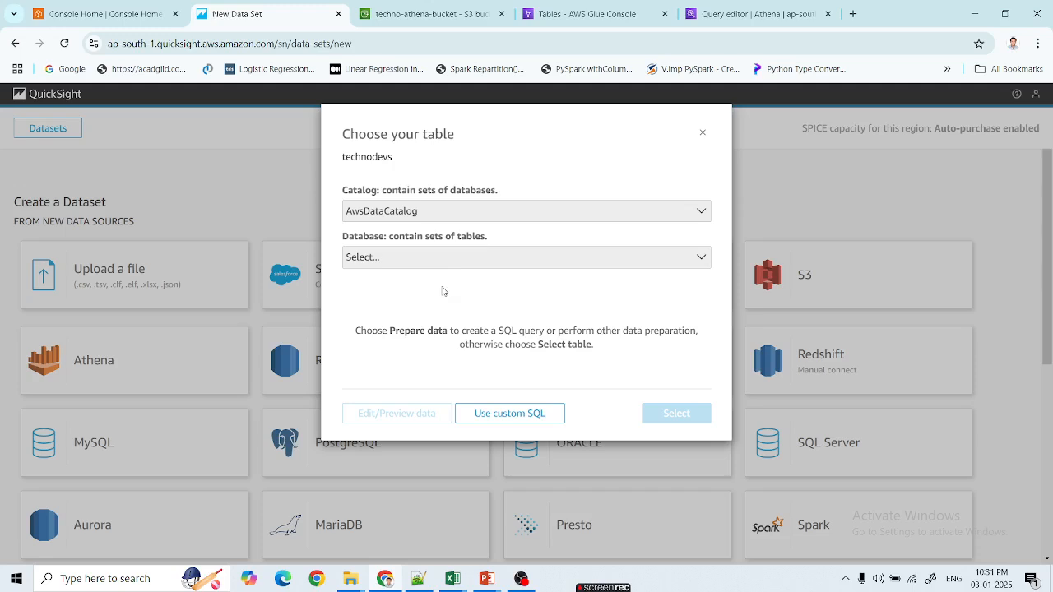
- Choose the AwsDataCatalog catalog and the default database for the dataset and look through its tables
click(440, 213)
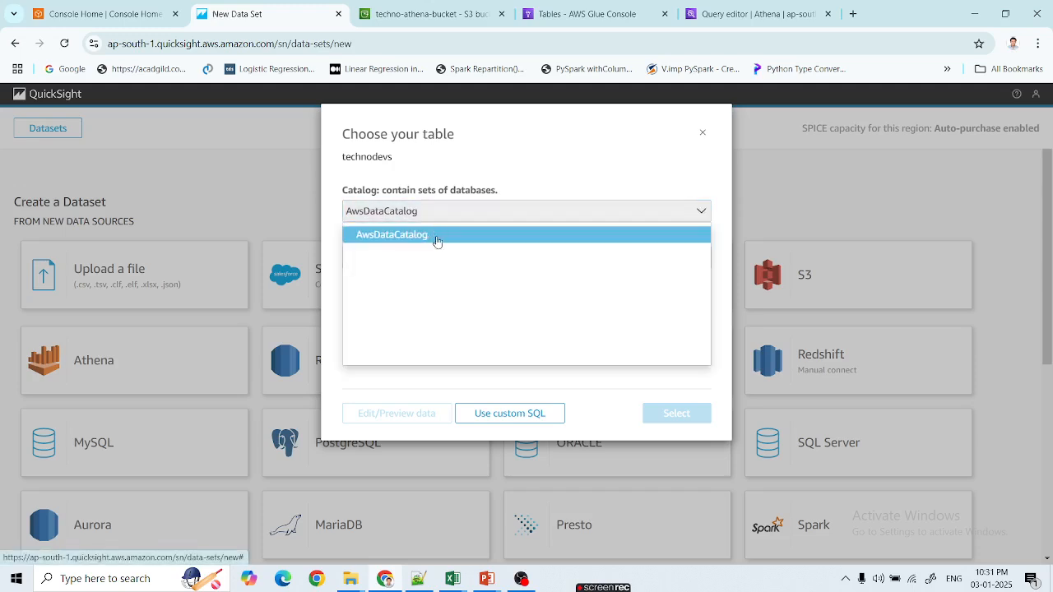
click(427, 237)
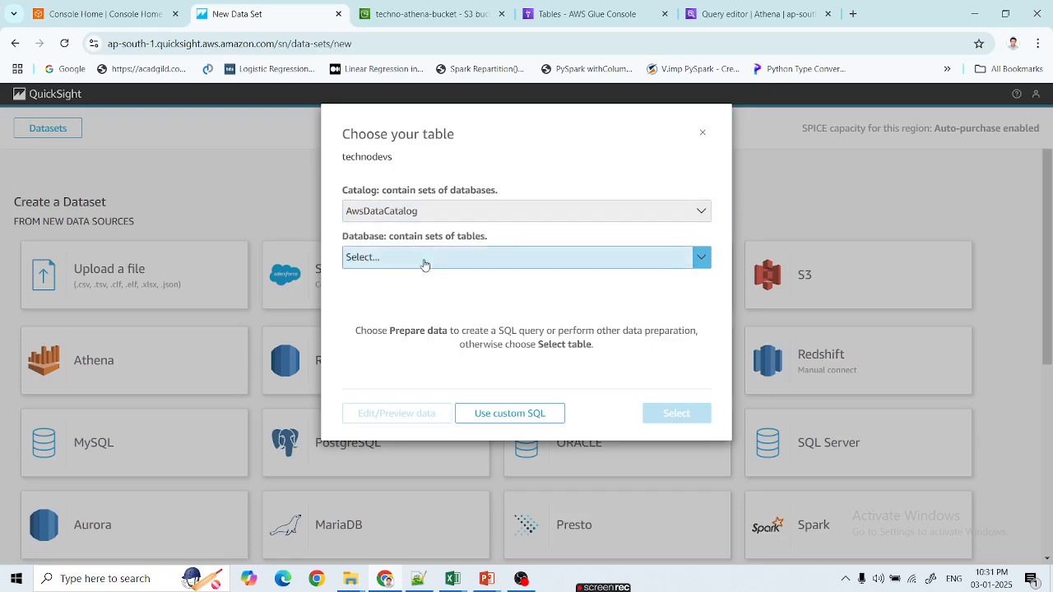
click(406, 260)
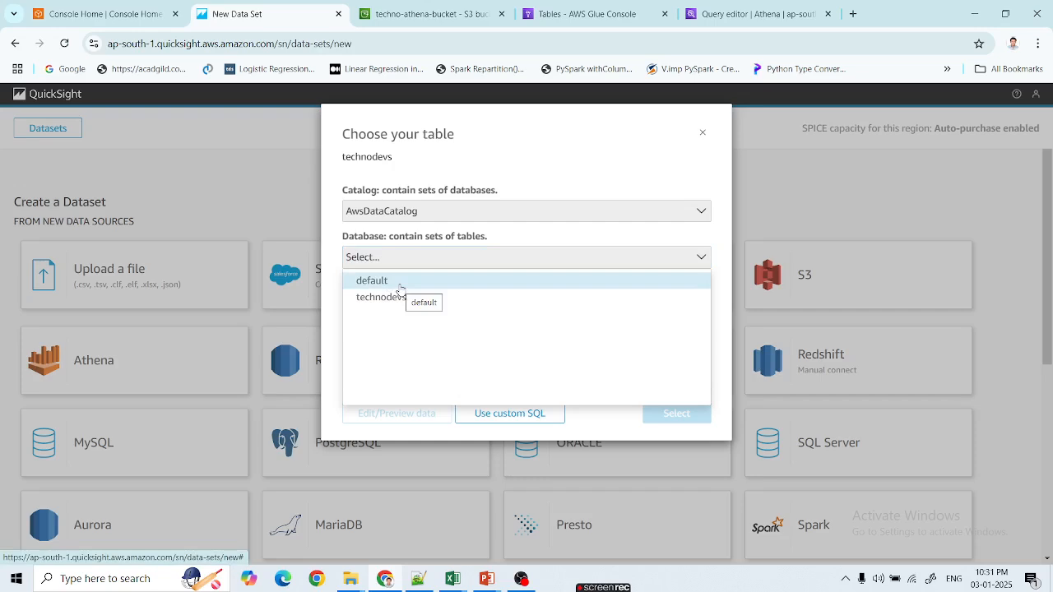
click(399, 284)
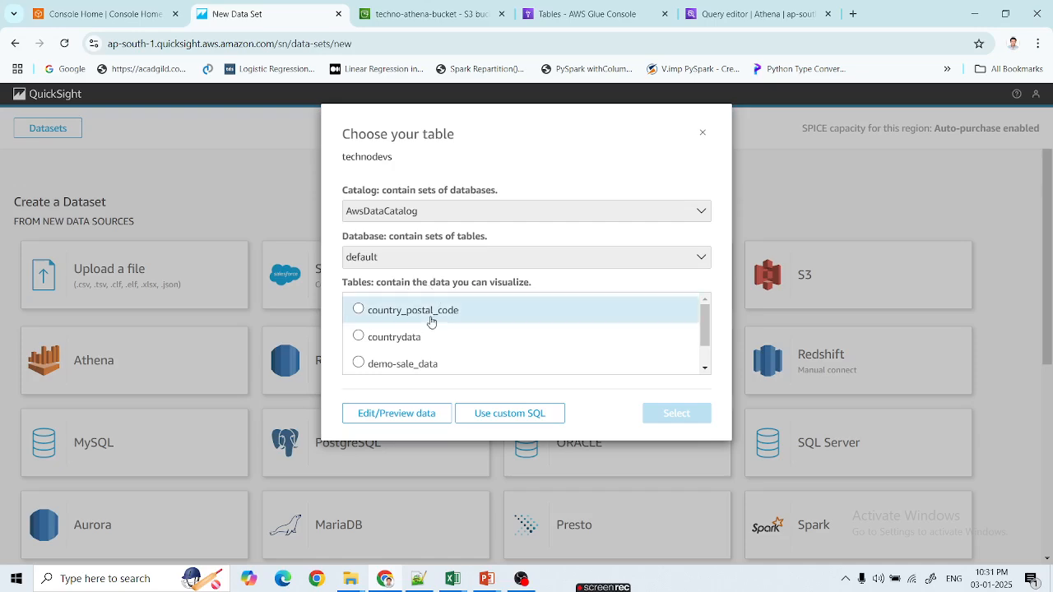
scroll(431, 321, down, 1)
scroll(423, 332, up, 1)
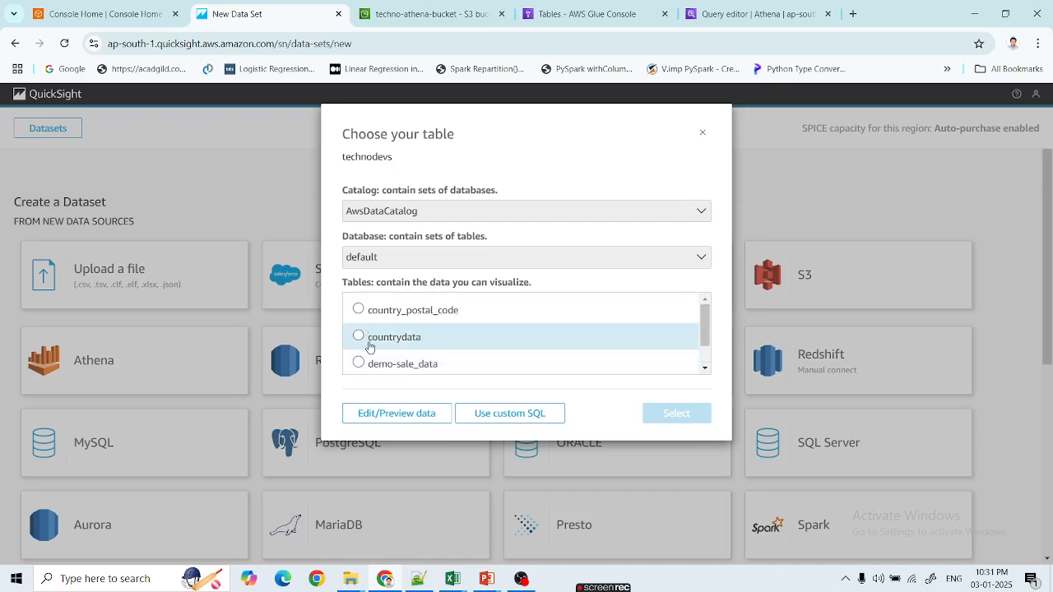
- Review the countrydata folder in S3, the Glue tables and the demo-sale_data query in Athena, and return to the QuickSight table selection
click(423, 14)
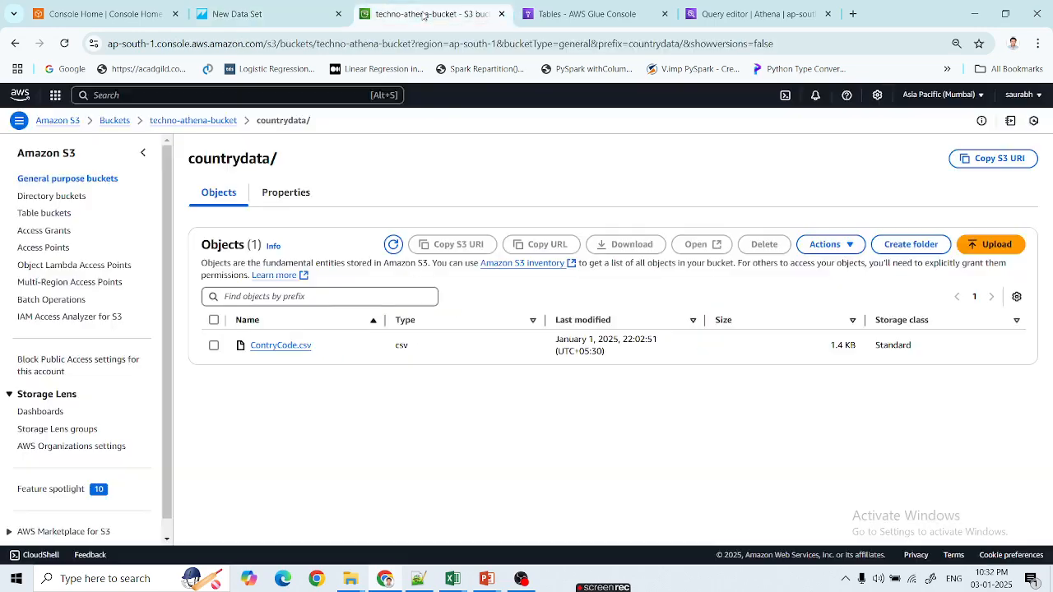
click(584, 14)
click(753, 14)
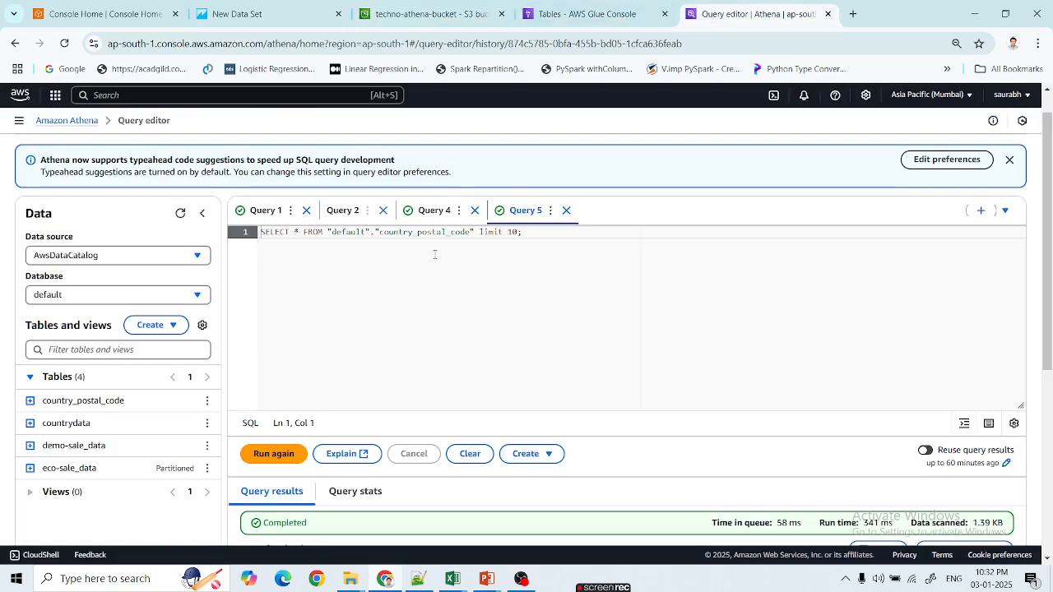
click(429, 212)
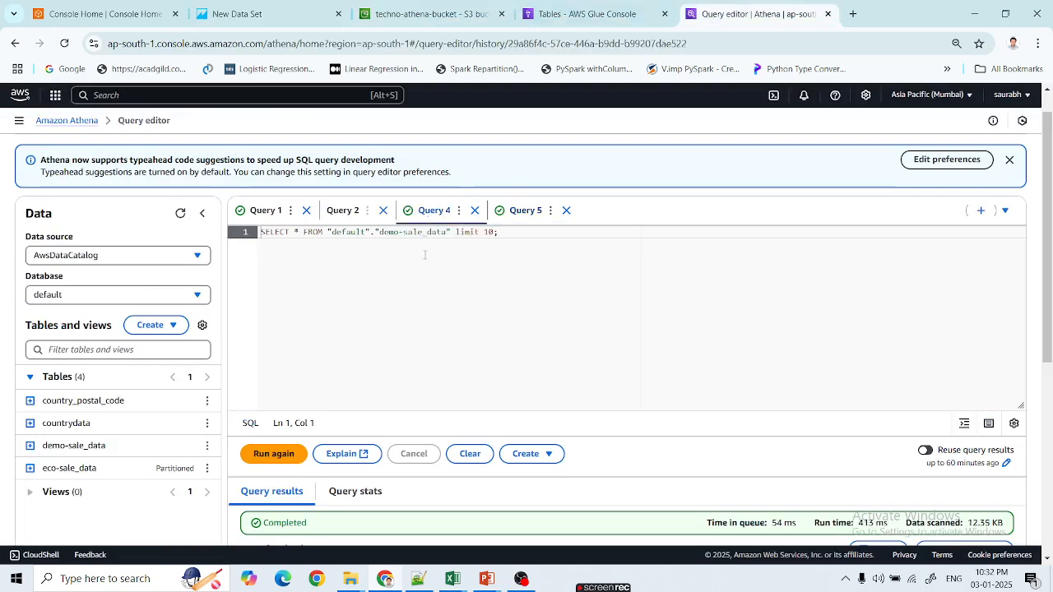
click(427, 14)
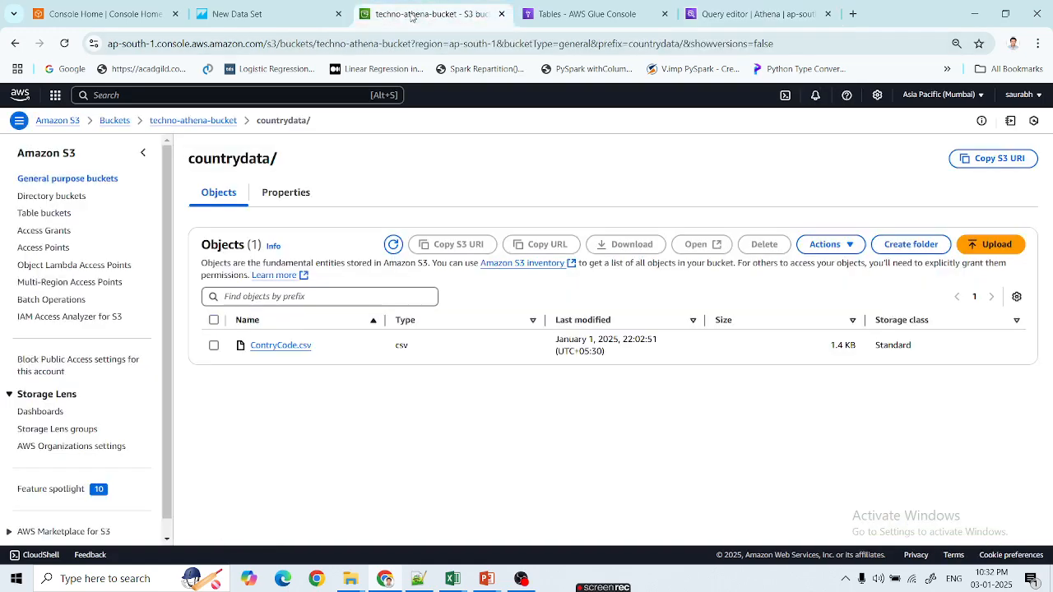
click(623, 16)
click(277, 14)
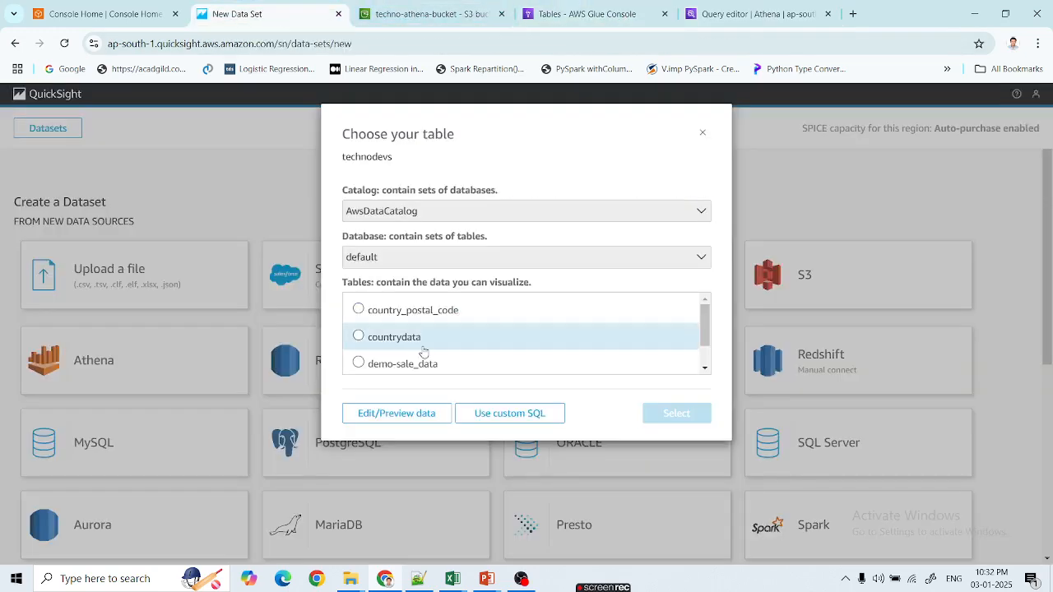
- Select the demo-sale_data table as the source for the new dataset
click(358, 308)
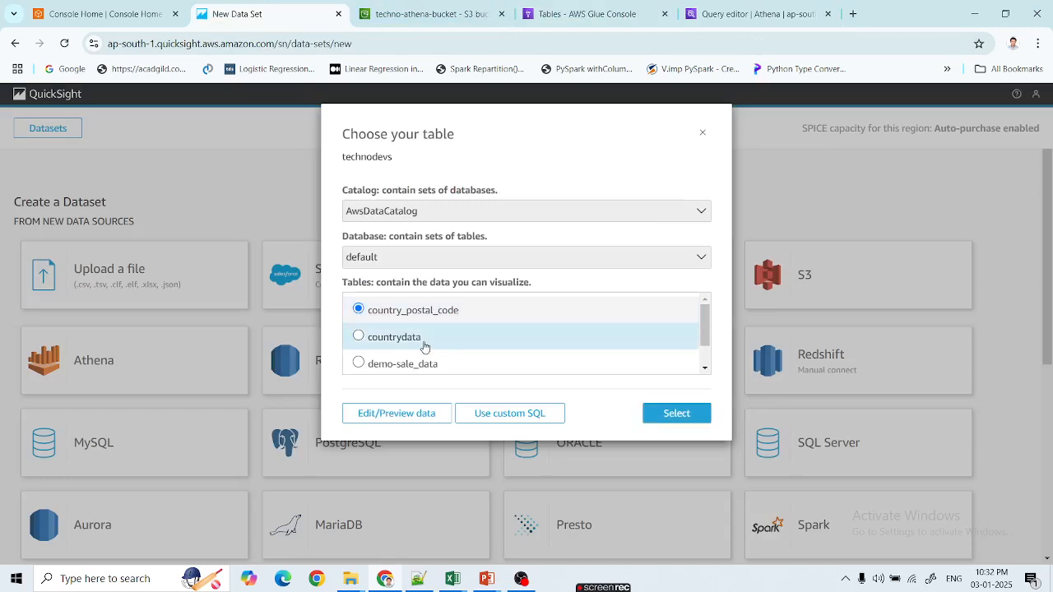
scroll(444, 350, down, 1)
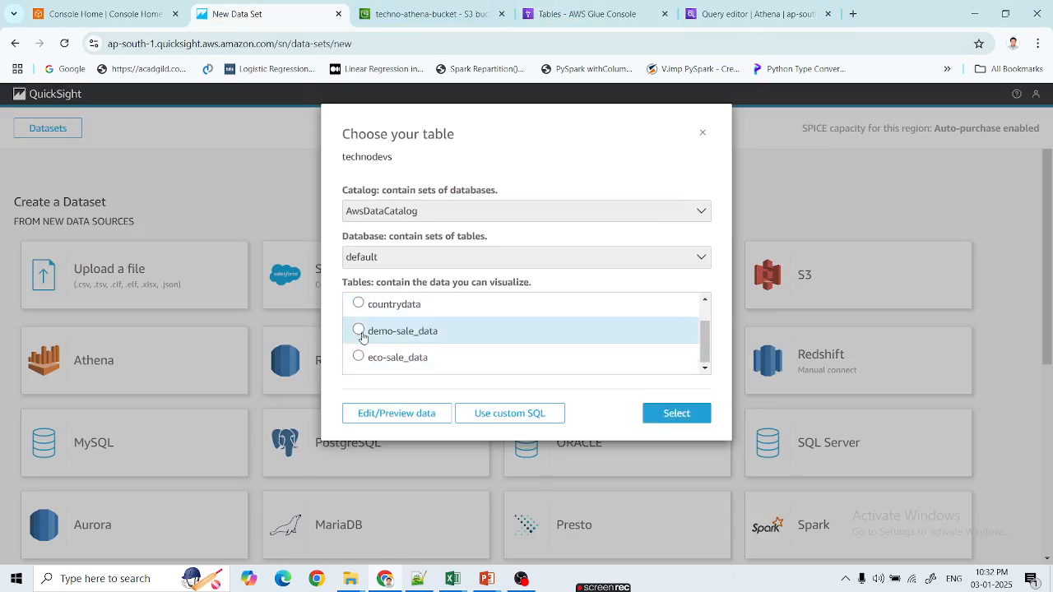
click(362, 337)
scroll(518, 344, up, 1)
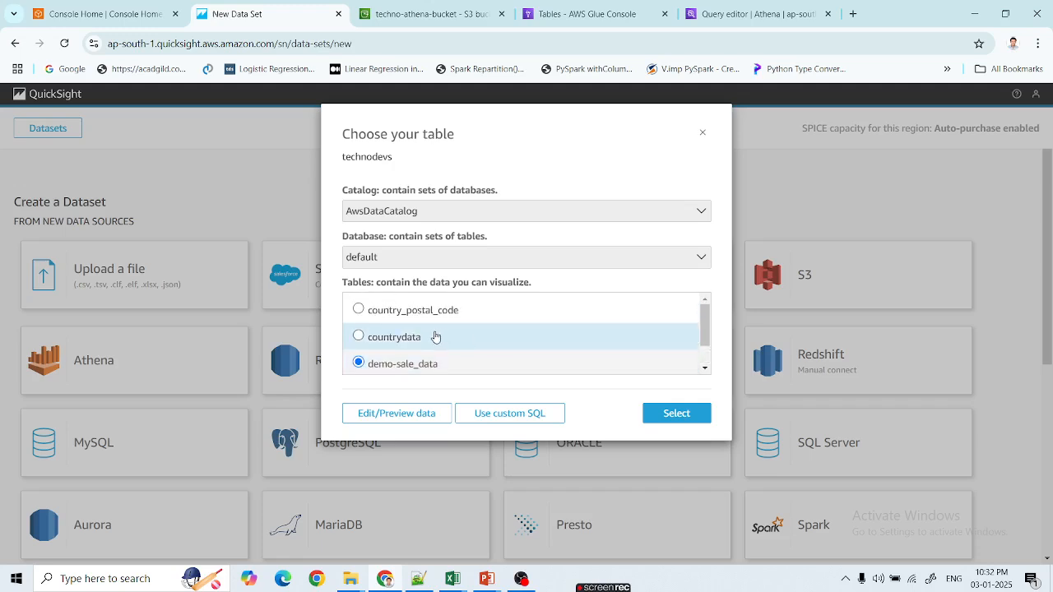
scroll(436, 337, down, 1)
scroll(434, 344, up, 1)
scroll(434, 346, down, 1)
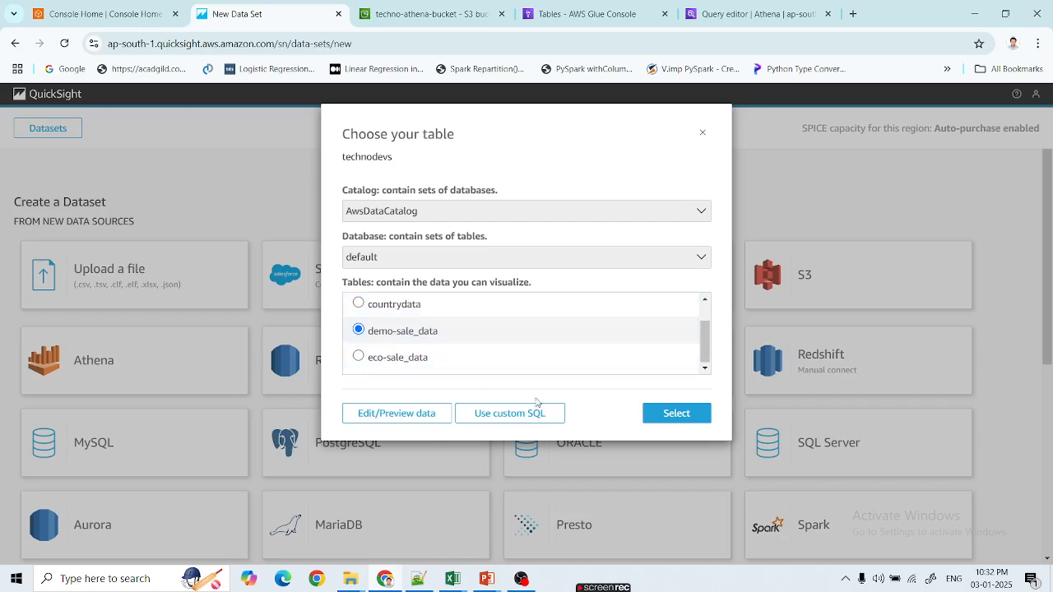
click(659, 419)
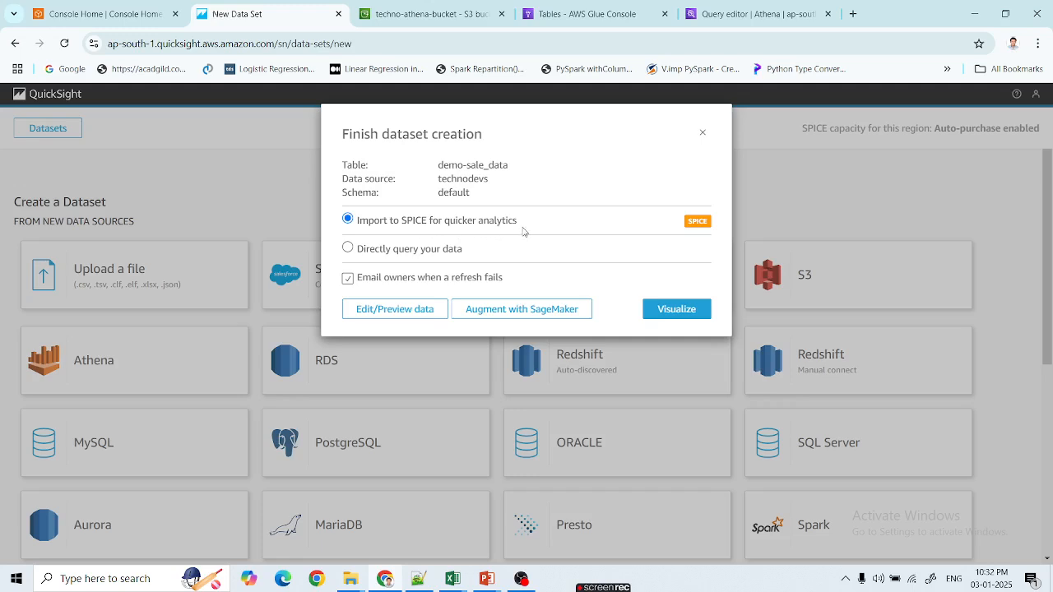
- Finish the dataset with import to SPICE and visualize it on a tiled interactive sheet optimized for 1600px
drag(525, 228, 467, 228)
drag(400, 228, 418, 230)
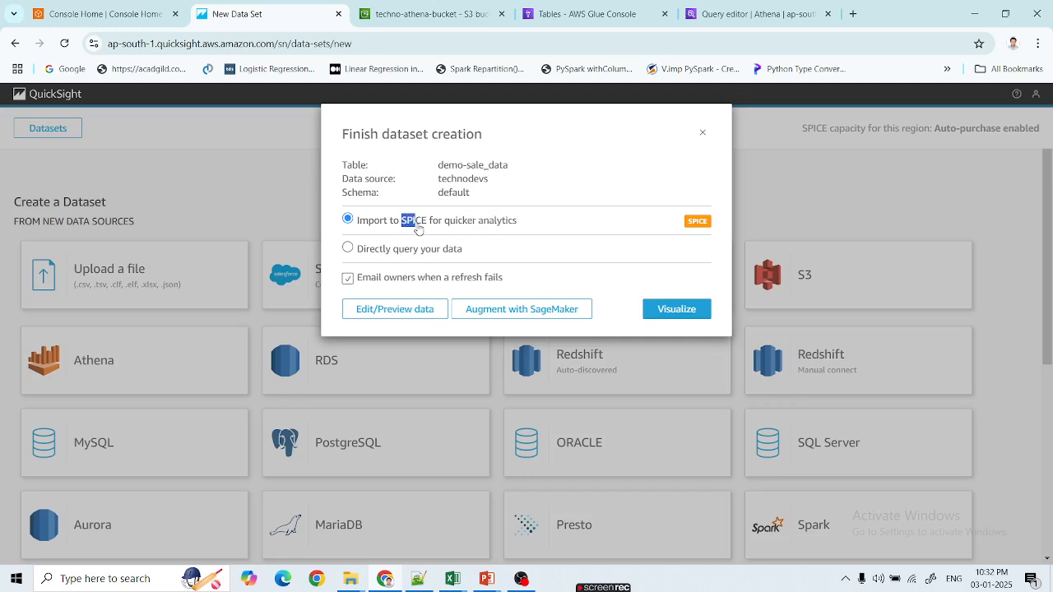
click(698, 221)
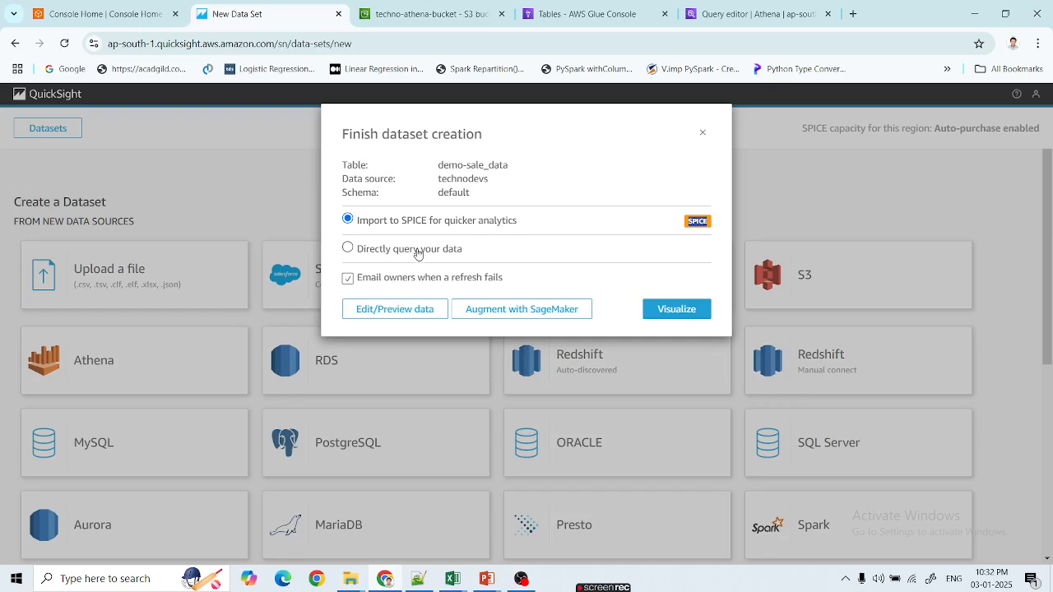
click(418, 250)
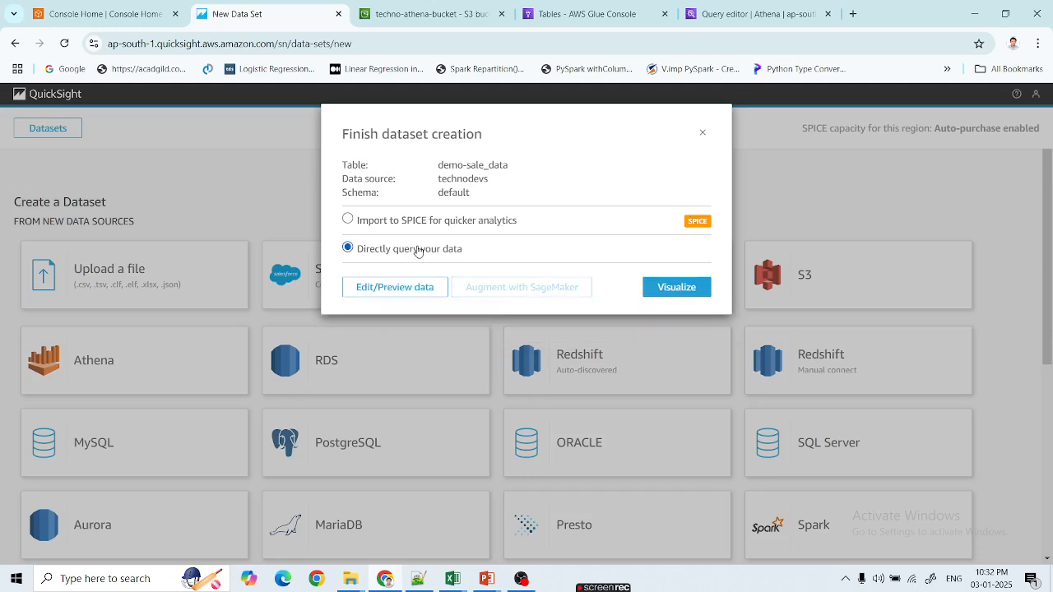
click(412, 225)
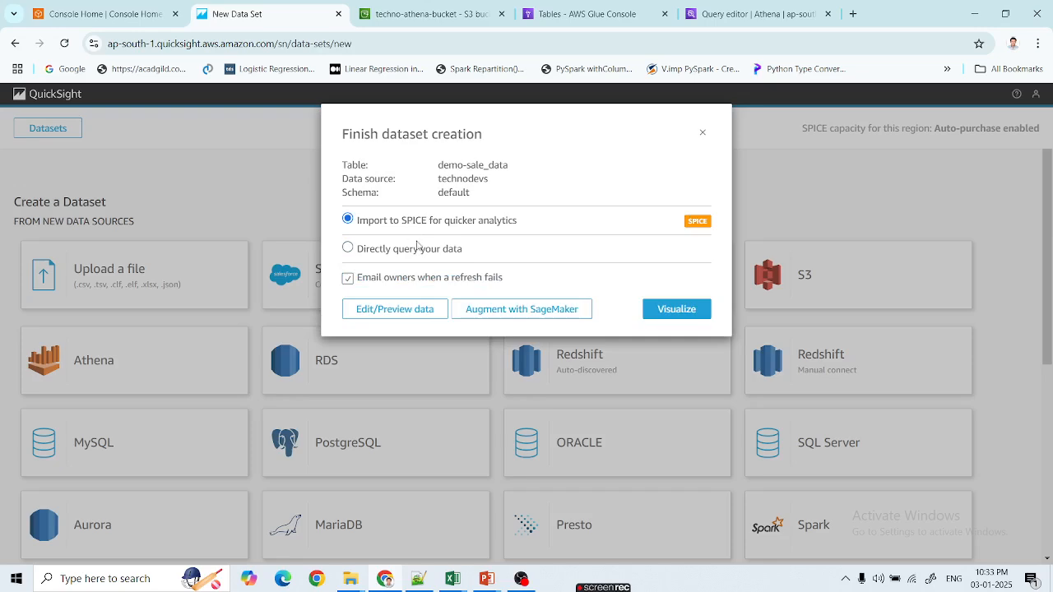
click(673, 316)
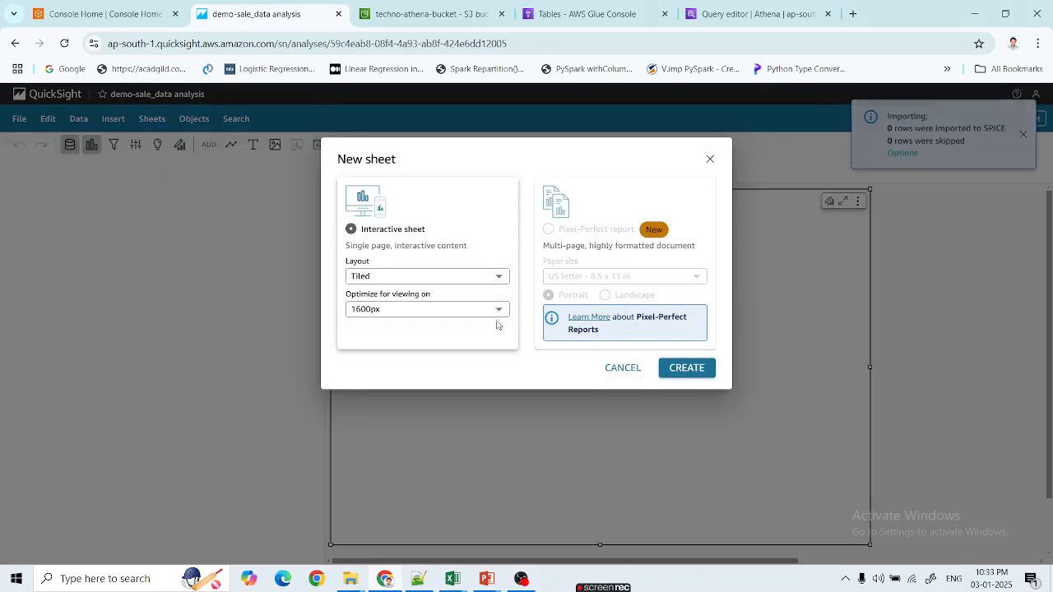
click(683, 370)
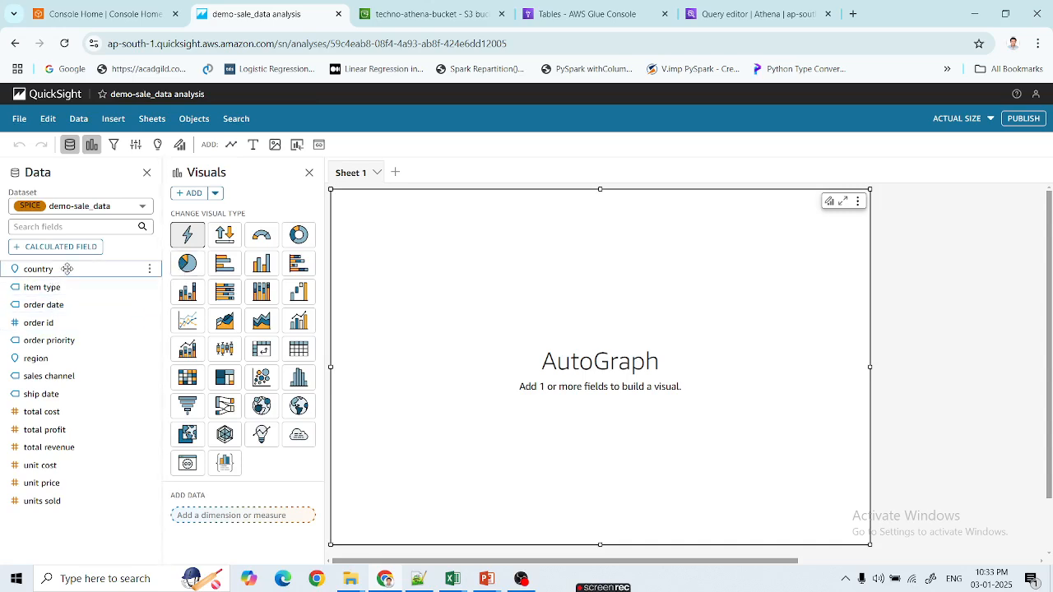
- Compare the dataset's fields with the columns of the AmazonSalesData workbook in Excel, and dismiss the import notice in QuickSight
mouse_move(462, 575)
click(405, 529)
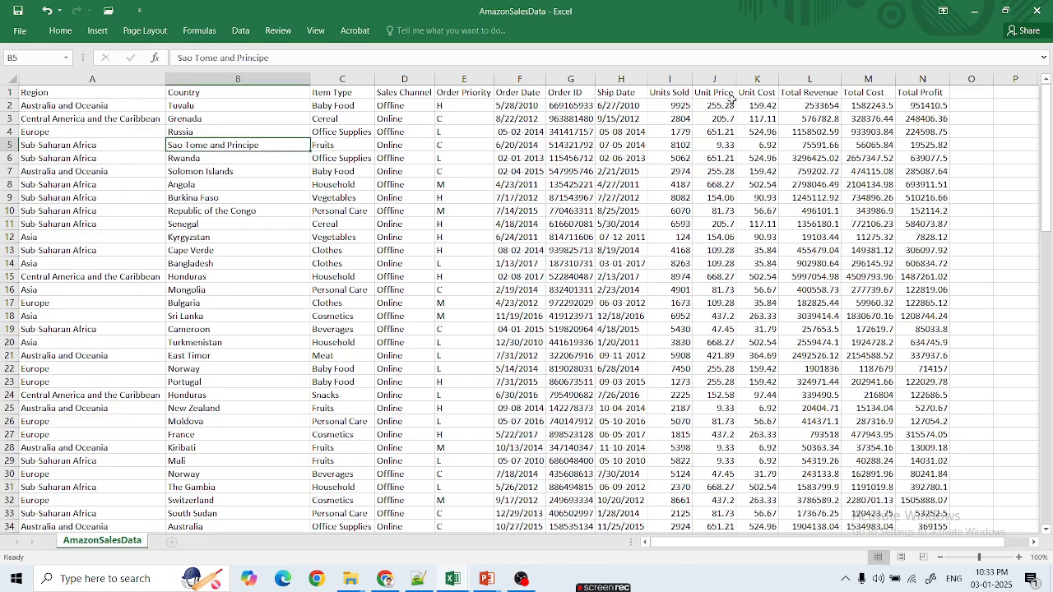
click(974, 11)
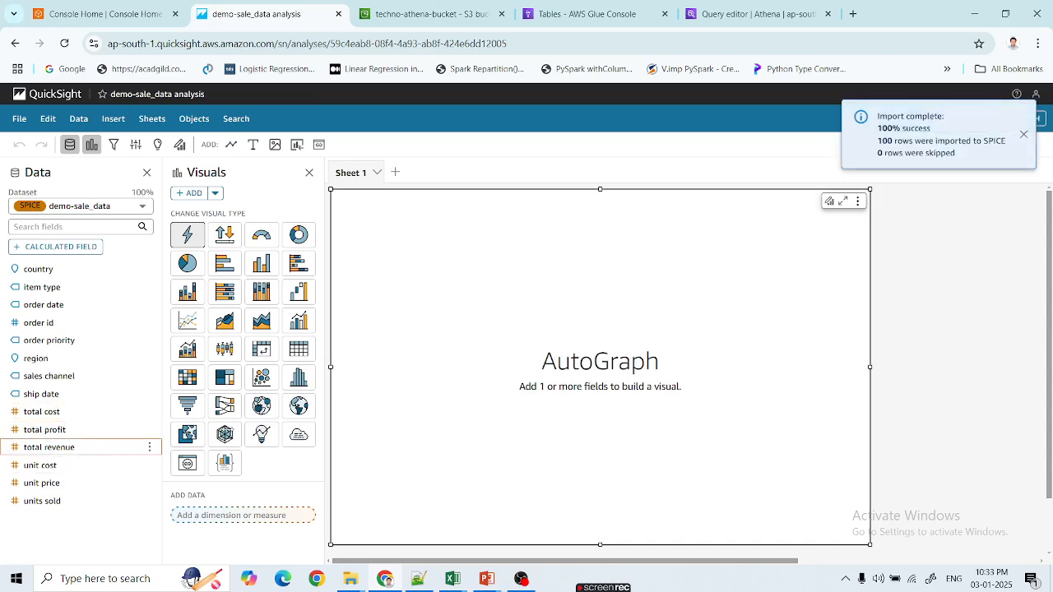
click(1024, 135)
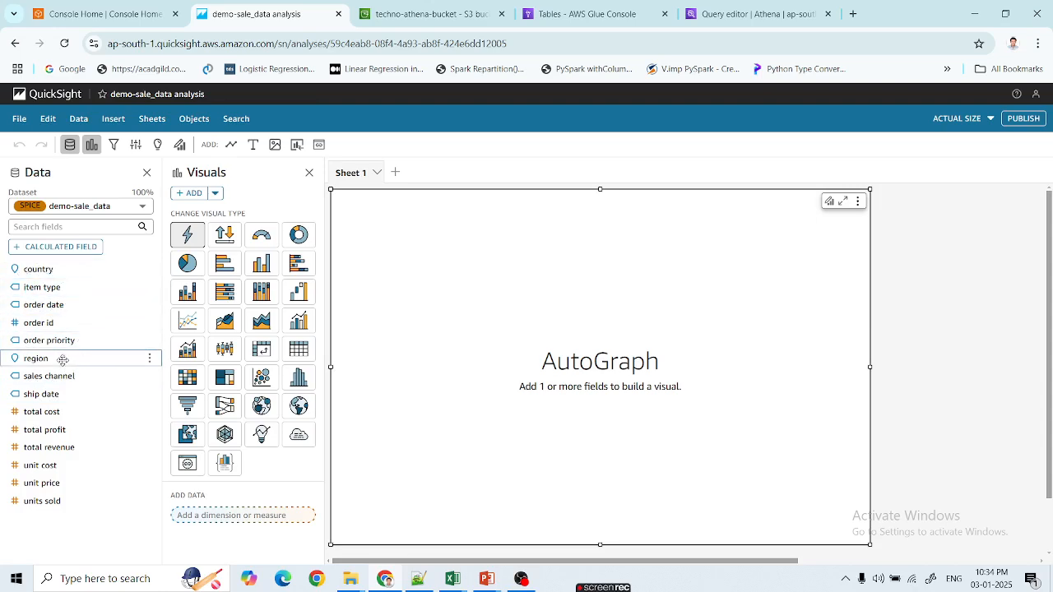
- Build a pie chart grouped by country with total profit as its value
click(188, 264)
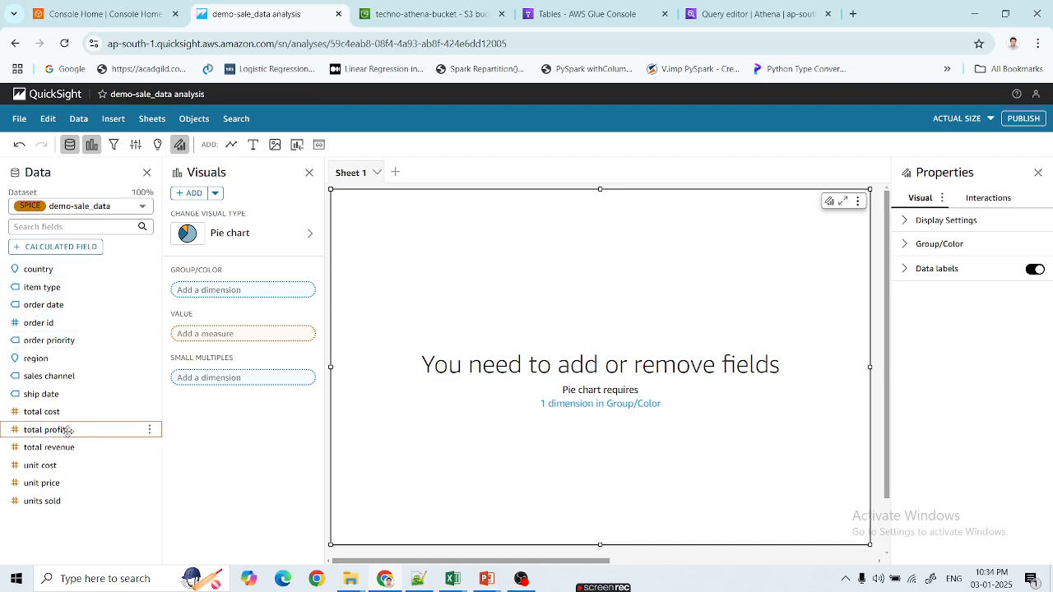
click(224, 293)
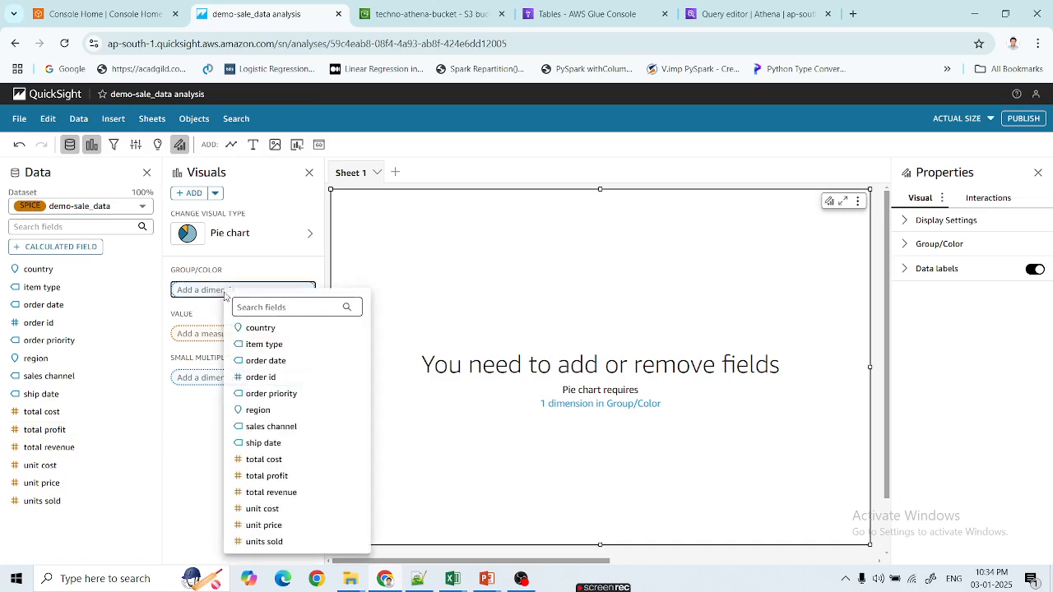
click(262, 328)
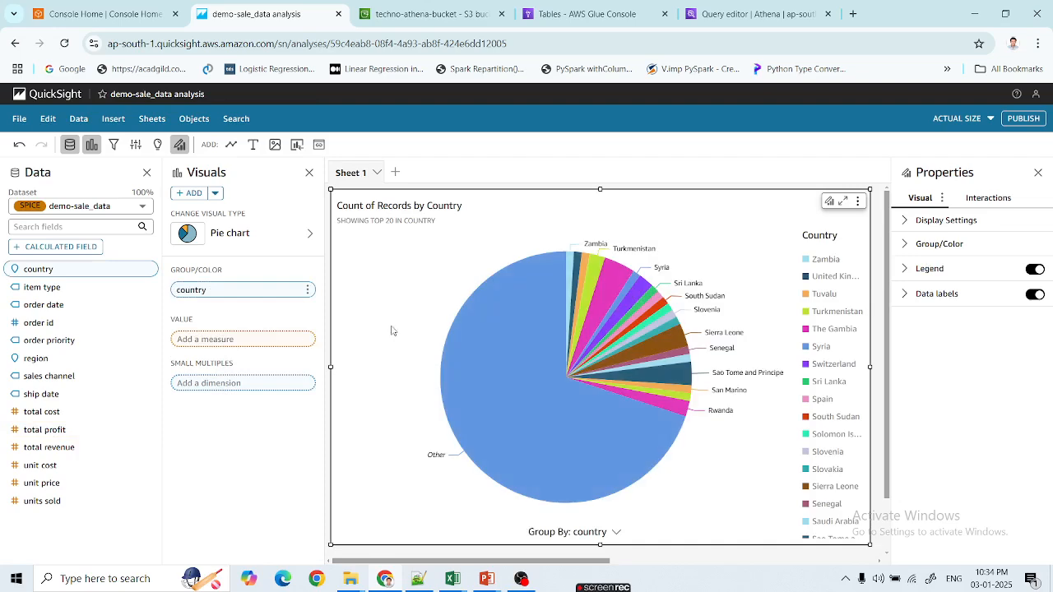
mouse_move(577, 261)
click(221, 341)
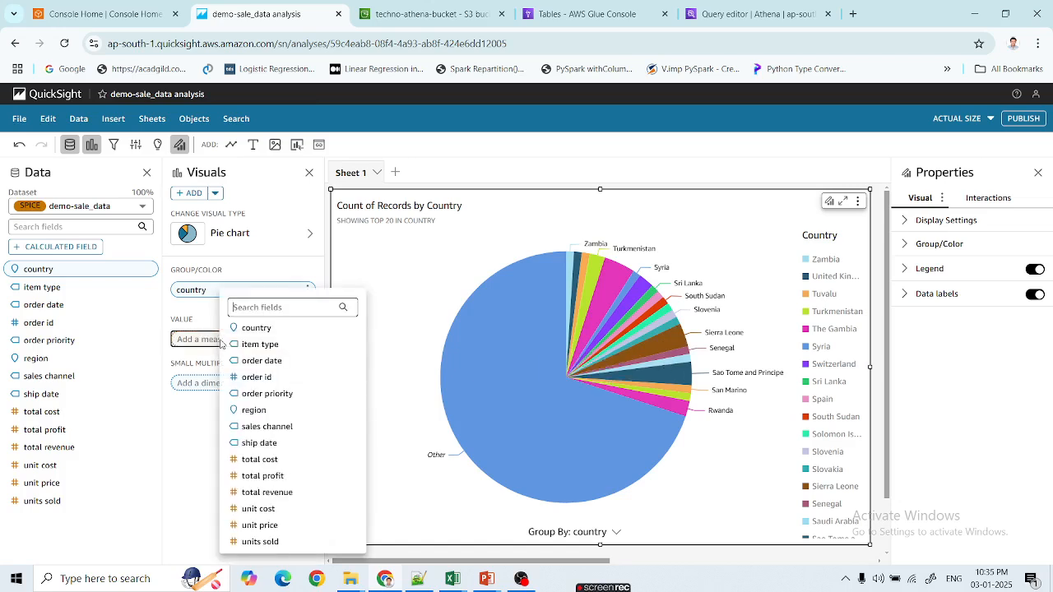
click(298, 477)
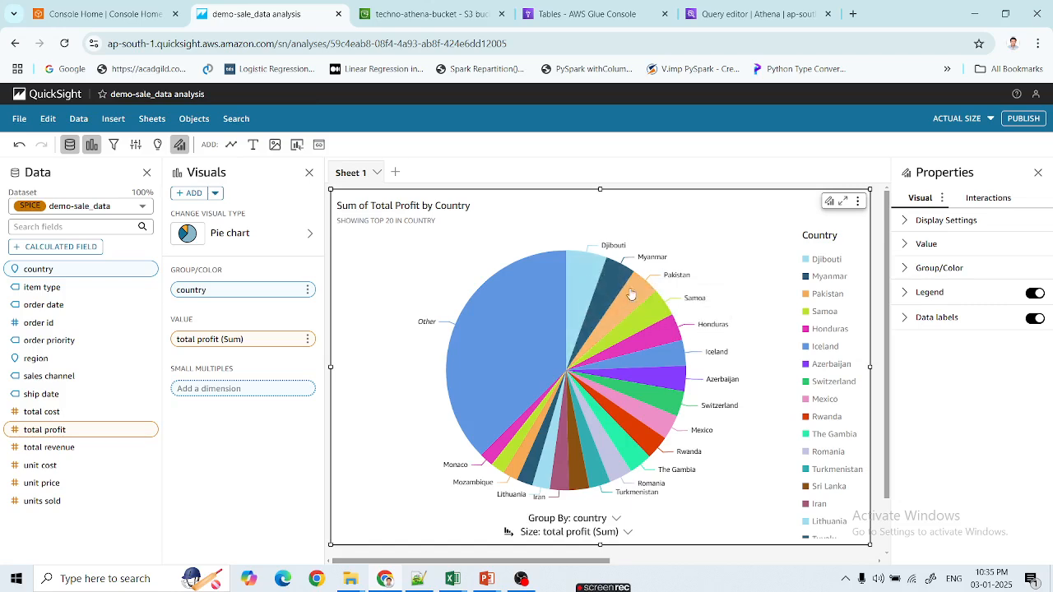
- Review the Glue tables and the total profit column of the demo-sale_data results in Athena, and return to the QuickSight analysis
click(431, 10)
click(580, 15)
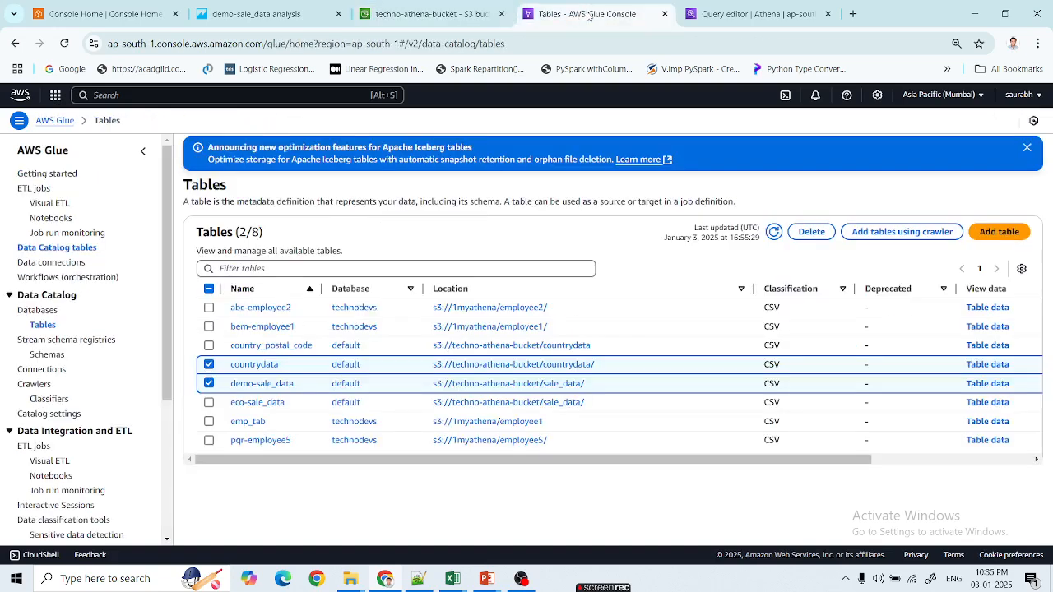
click(744, 14)
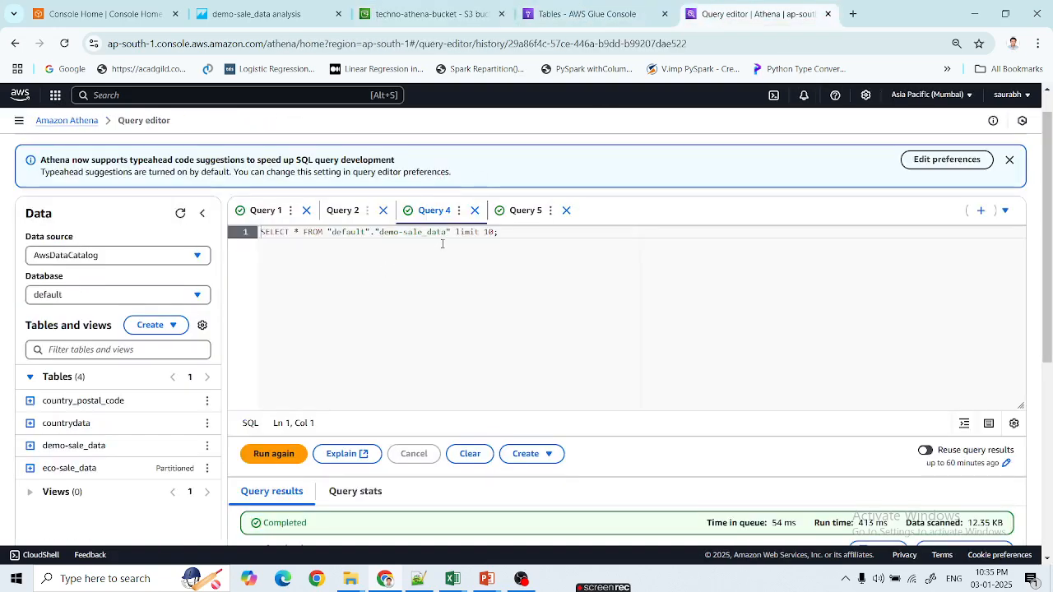
scroll(351, 366, down, 3)
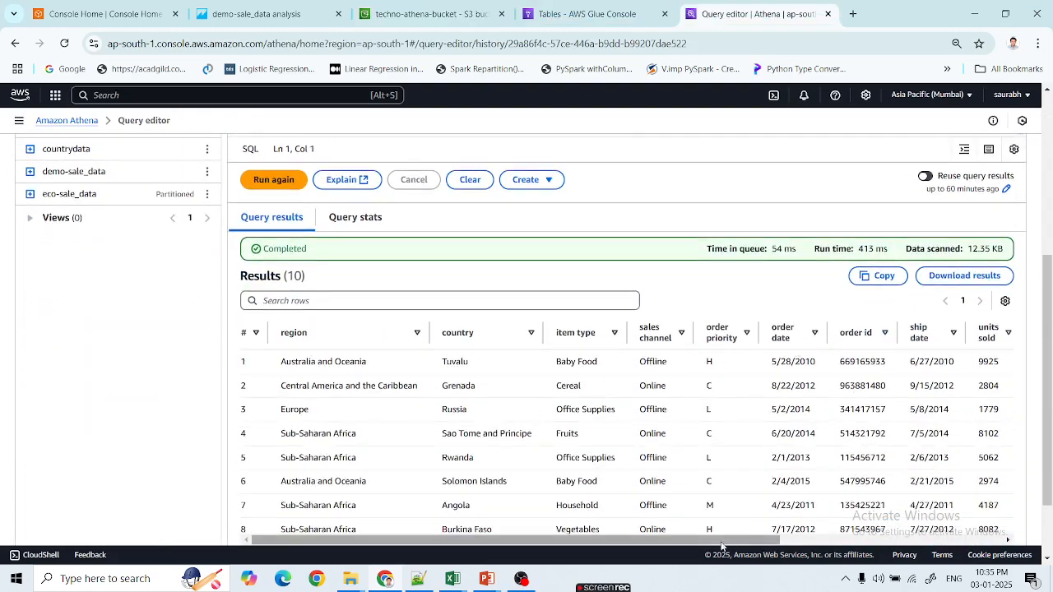
drag(723, 542, 932, 547)
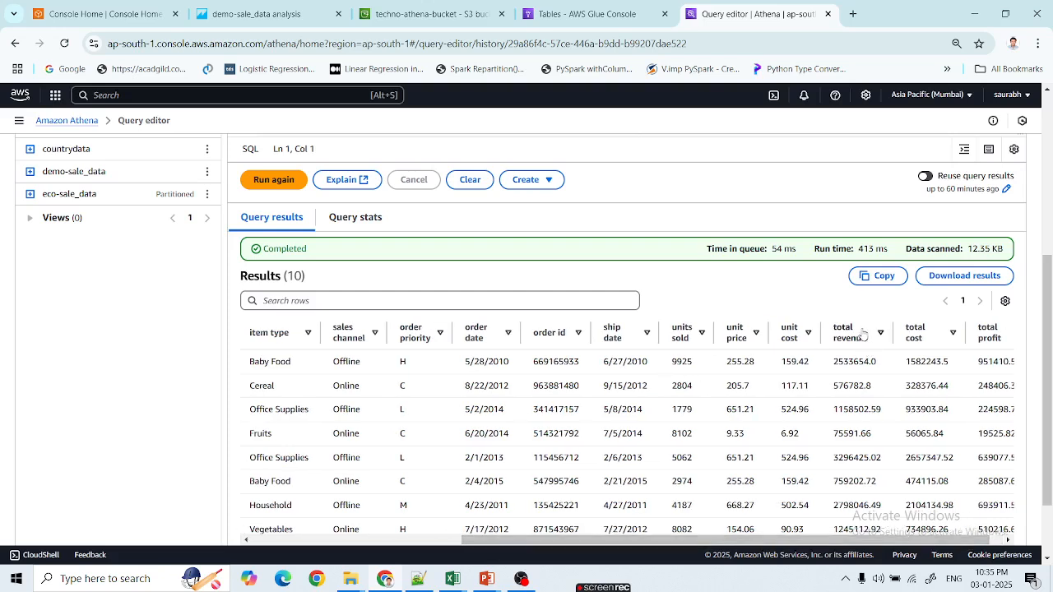
drag(980, 327, 992, 372)
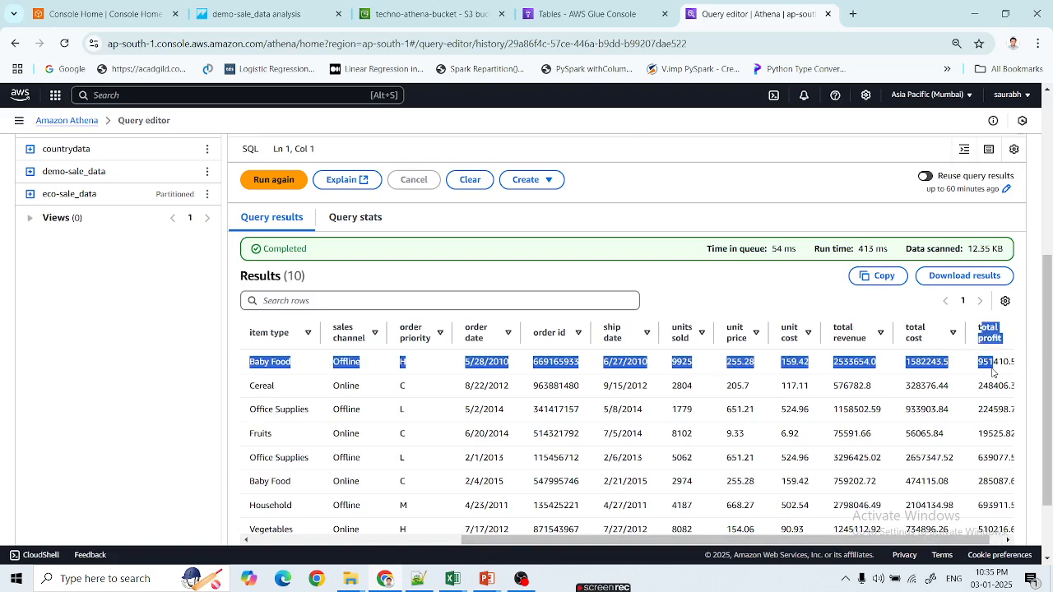
drag(878, 540, 669, 541)
scroll(364, 377, up, 3)
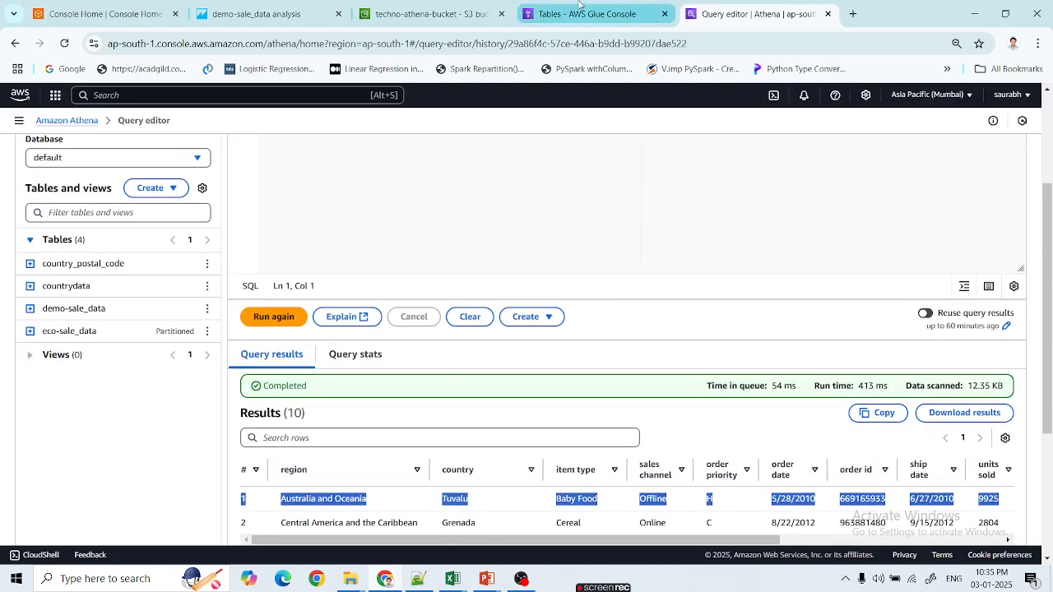
click(585, 14)
click(428, 14)
click(308, 5)
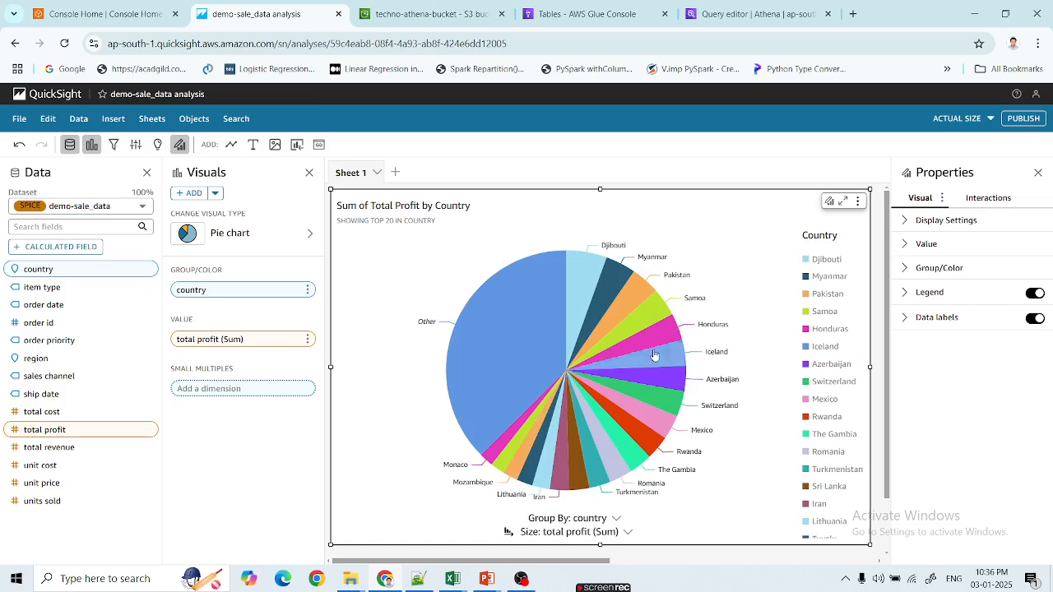
- Split the pie chart into small multiples by item type and look through the charts
click(237, 390)
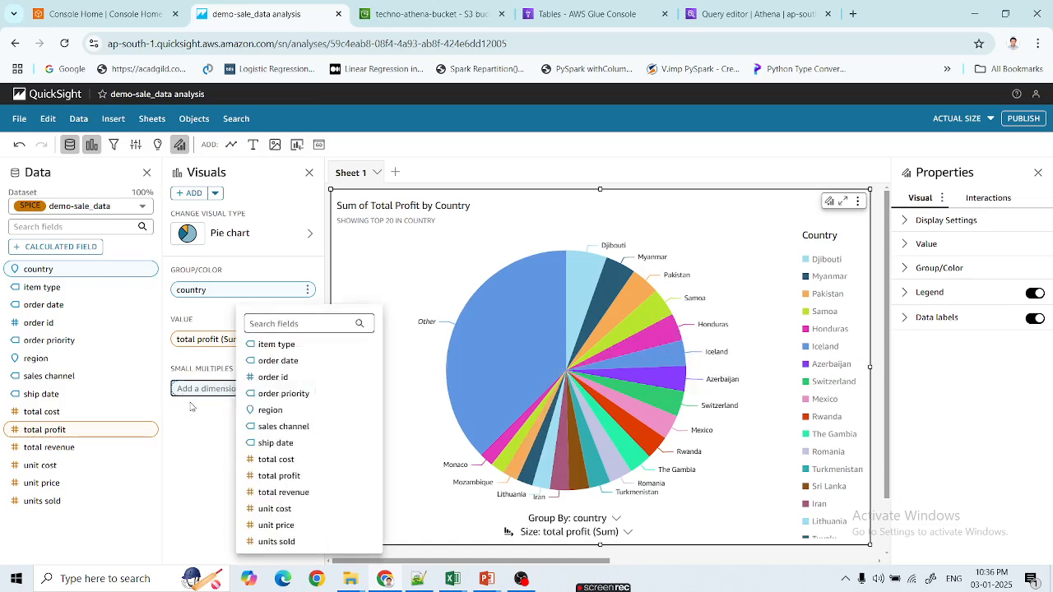
click(312, 346)
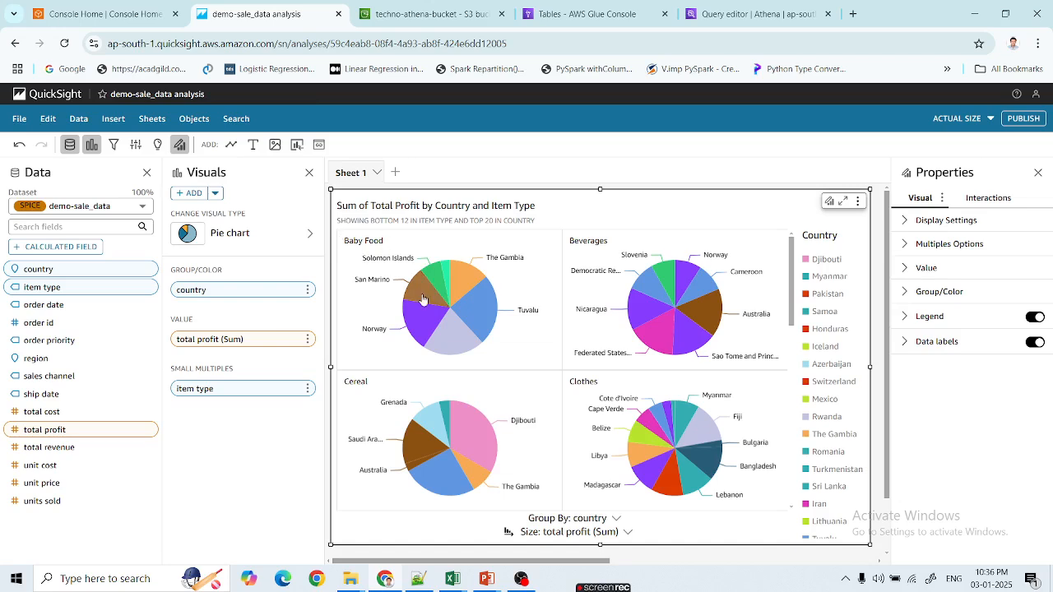
mouse_move(423, 297)
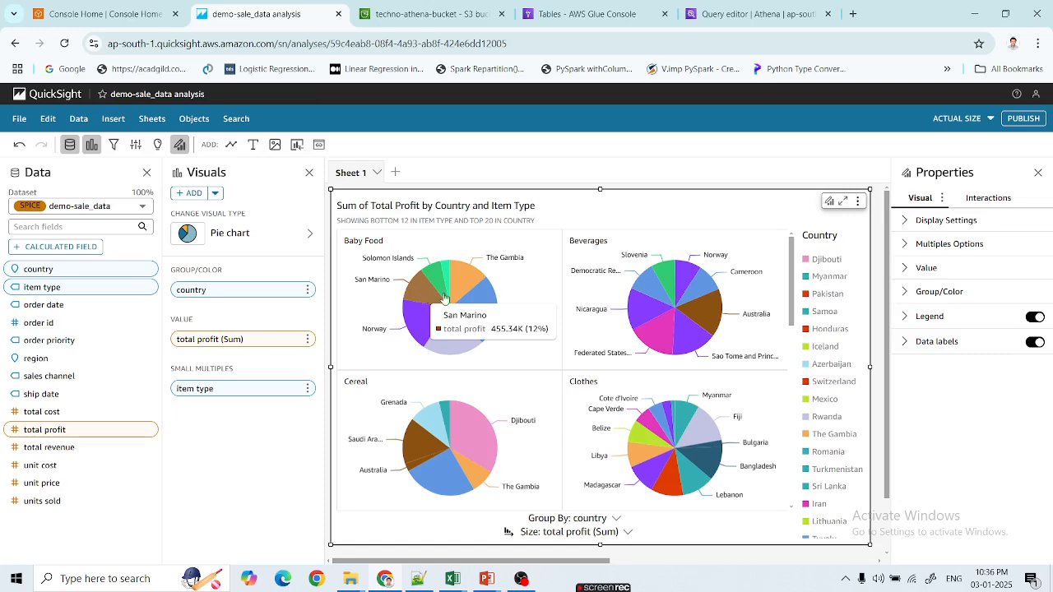
scroll(772, 421, down, 5)
scroll(771, 421, down, 3)
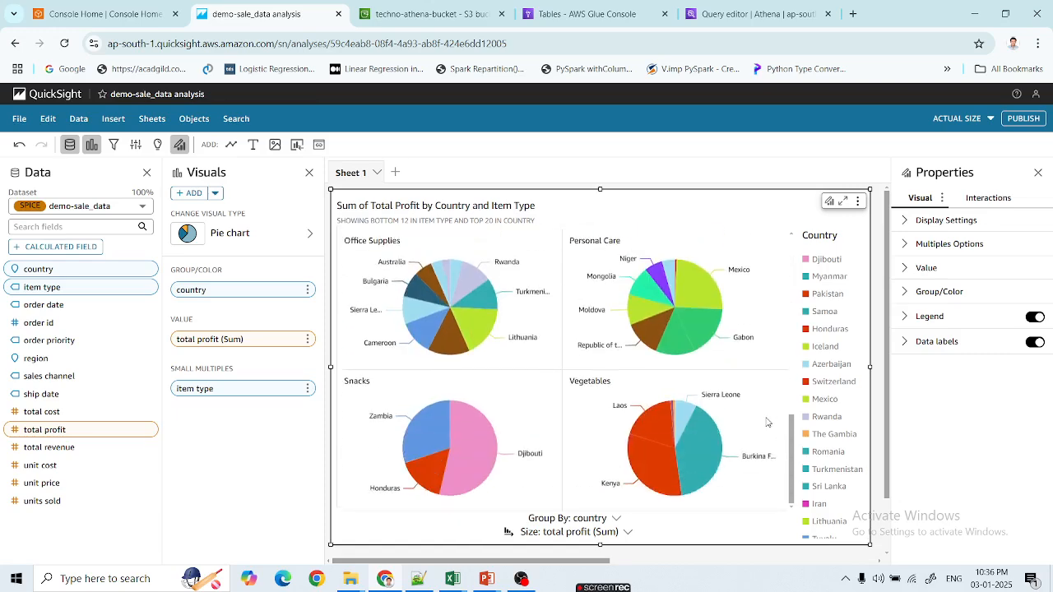
scroll(596, 377, up, 6)
scroll(576, 370, up, 1)
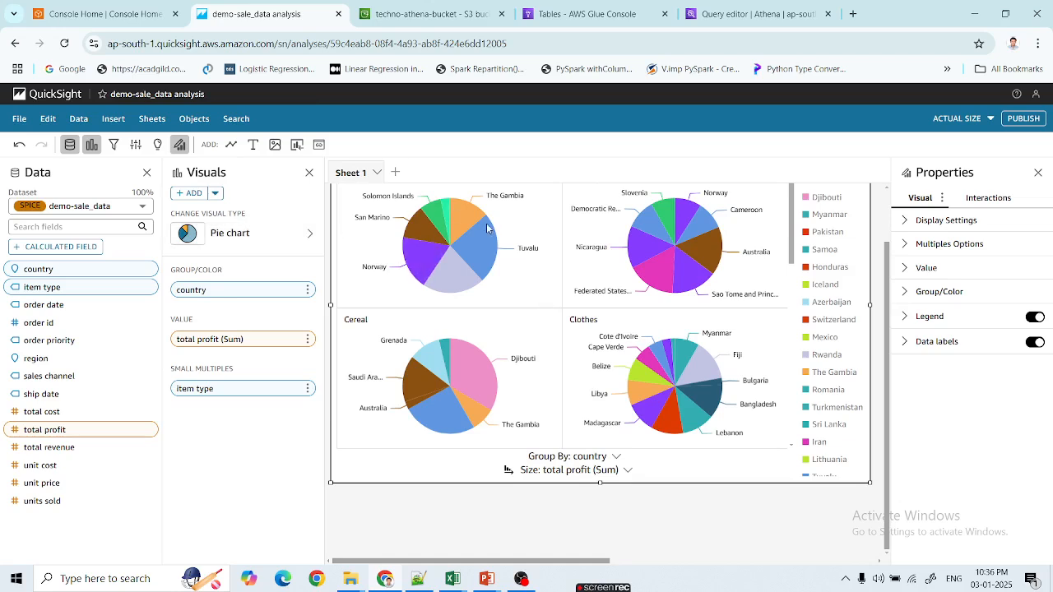
- Remove the item type field from the pie chart's small multiples
click(307, 388)
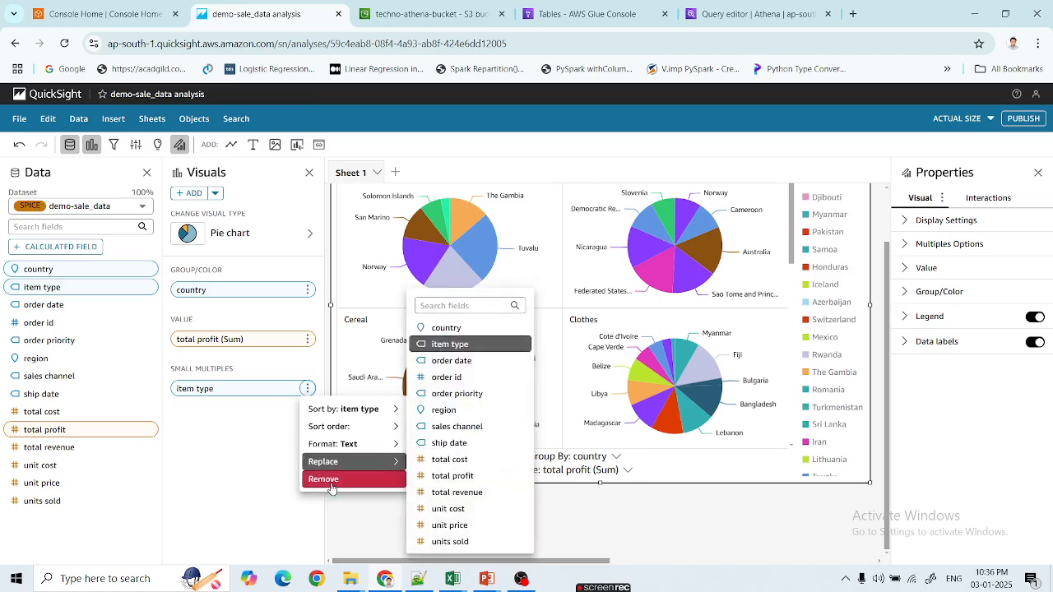
click(332, 481)
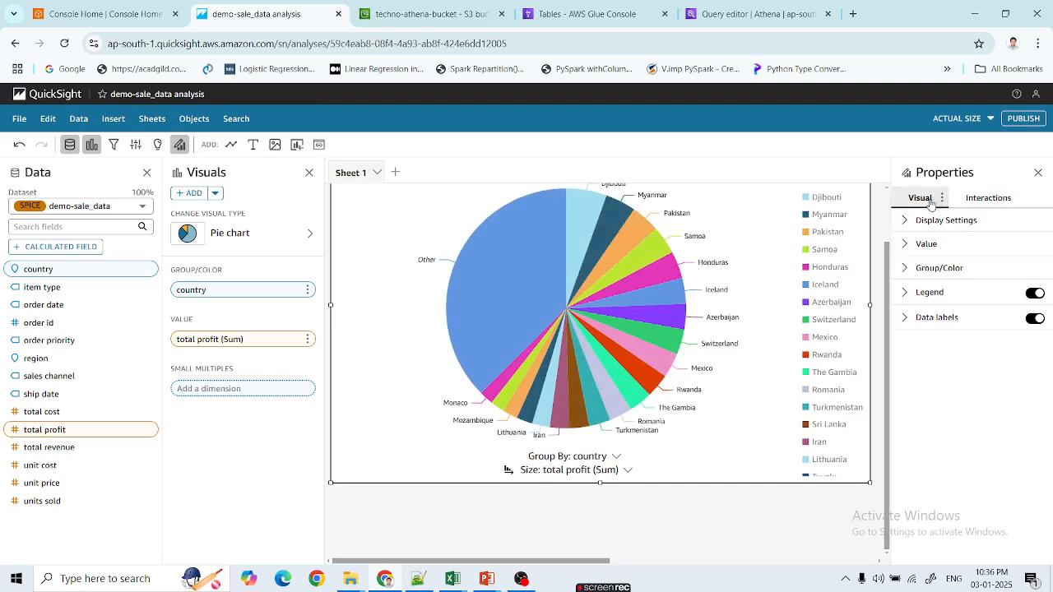
- Look through the pie chart's display, title, value, group/color and legend properties
click(903, 222)
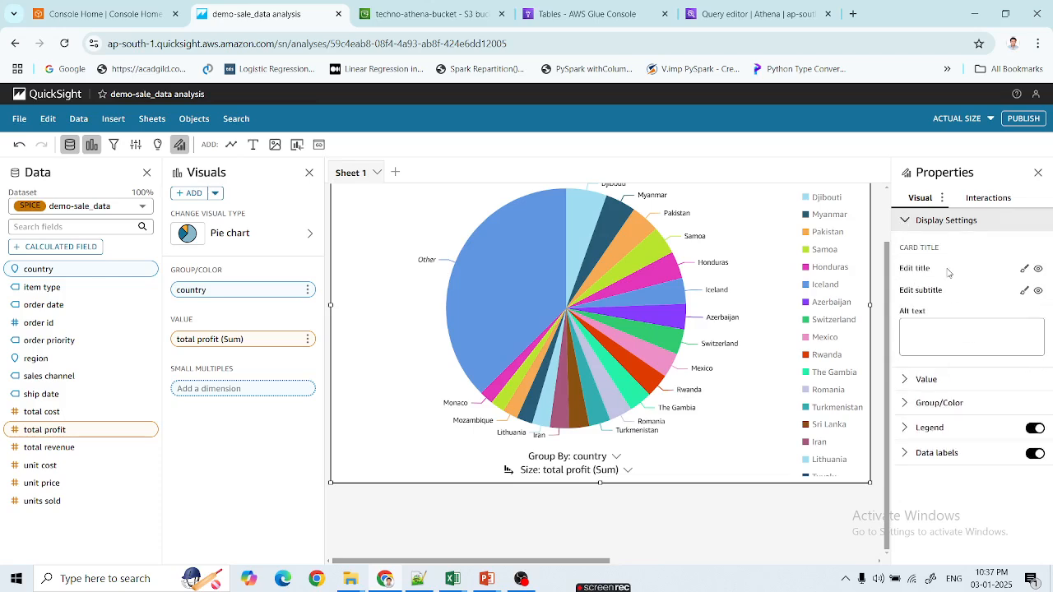
click(1025, 270)
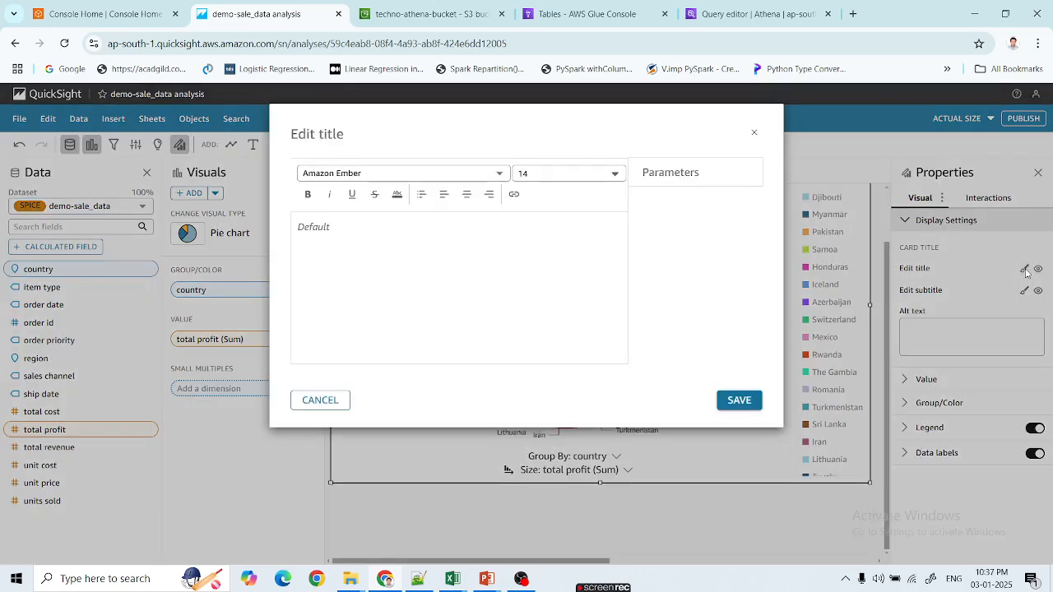
click(753, 133)
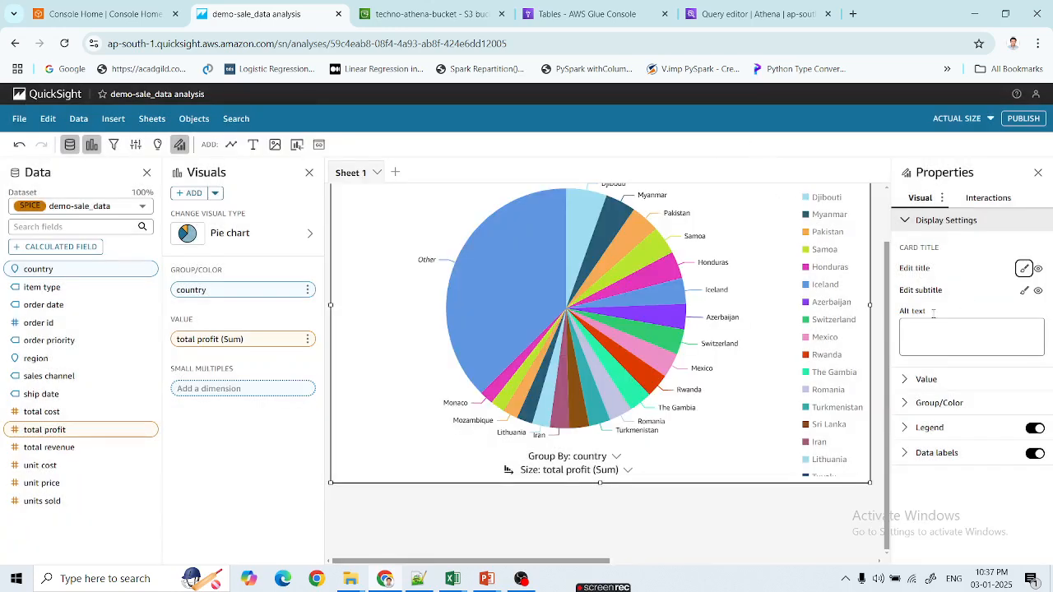
click(907, 387)
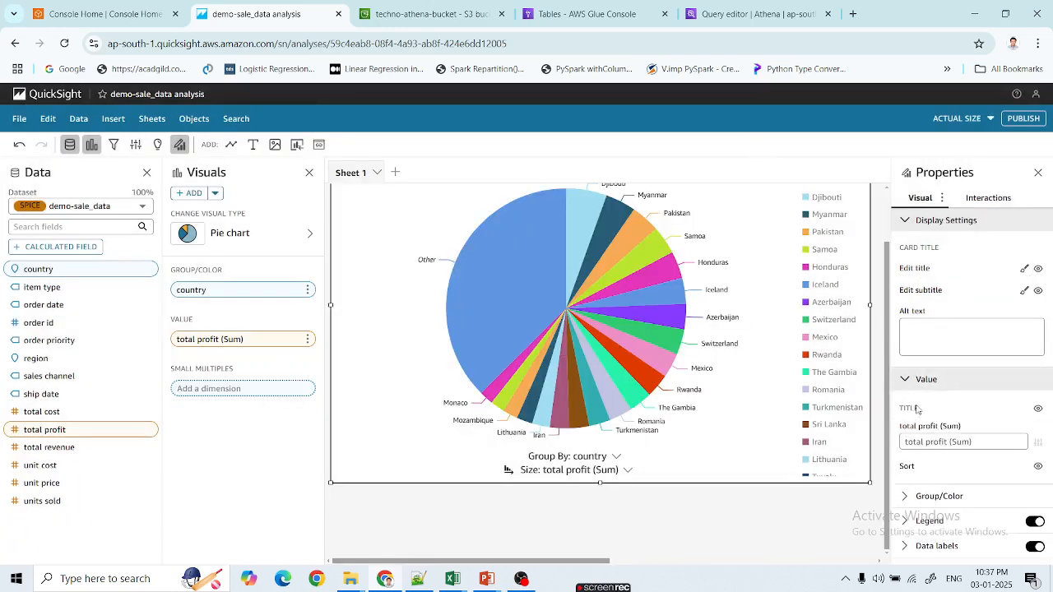
click(987, 443)
click(912, 498)
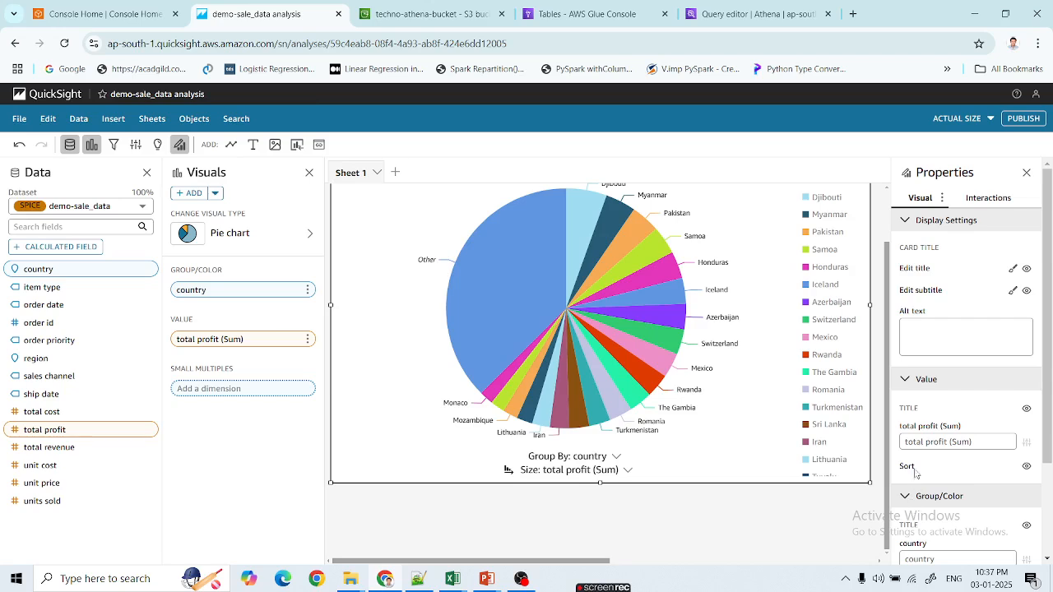
click(906, 382)
click(902, 219)
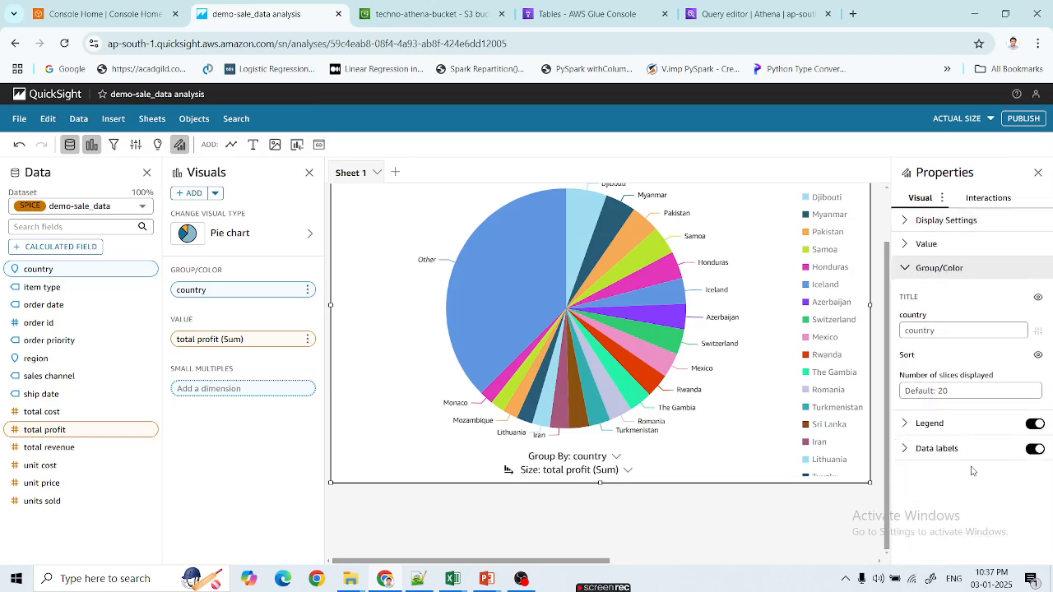
click(906, 429)
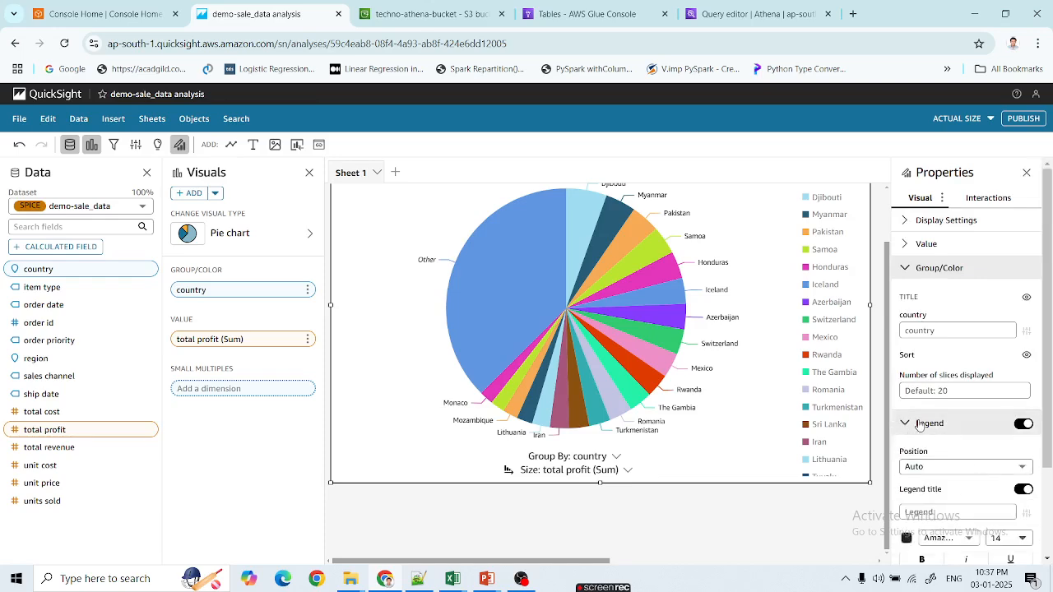
click(904, 270)
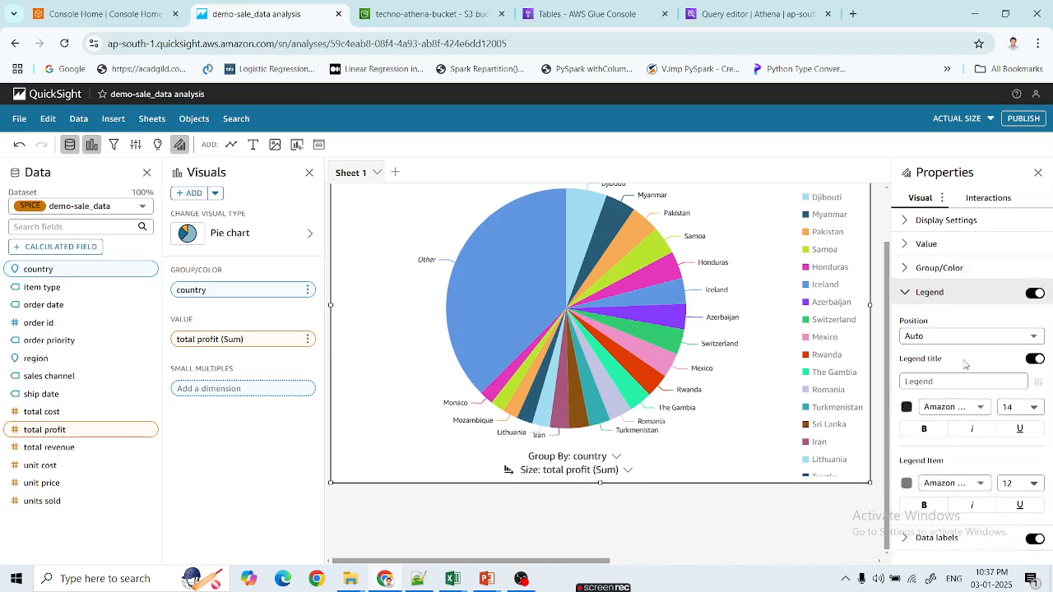
click(906, 294)
- Hide and restore the pie chart's legend and its data labels to compare how the chart looks
click(1032, 295)
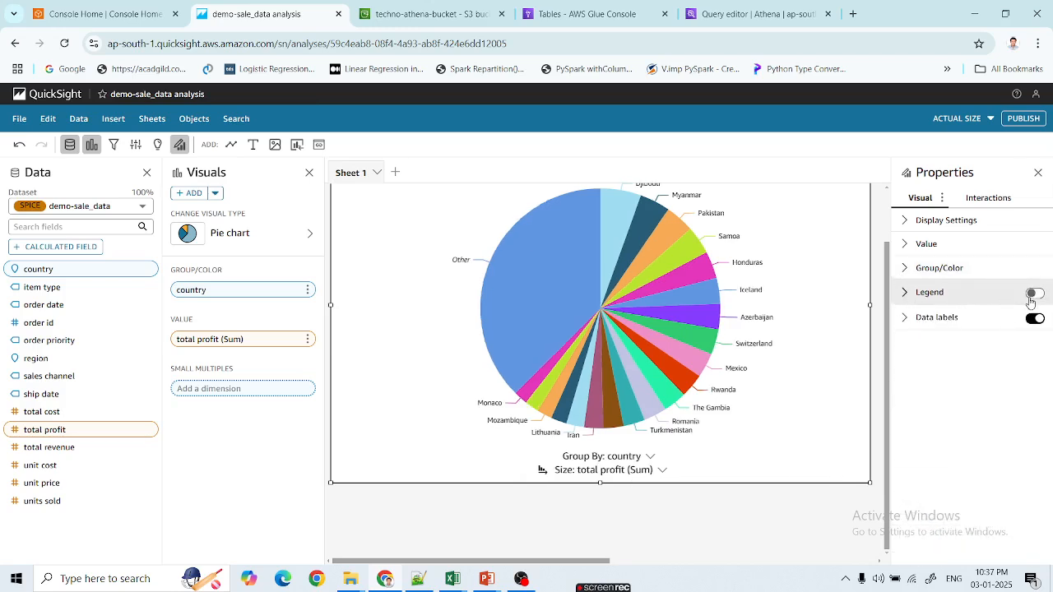
click(1036, 296)
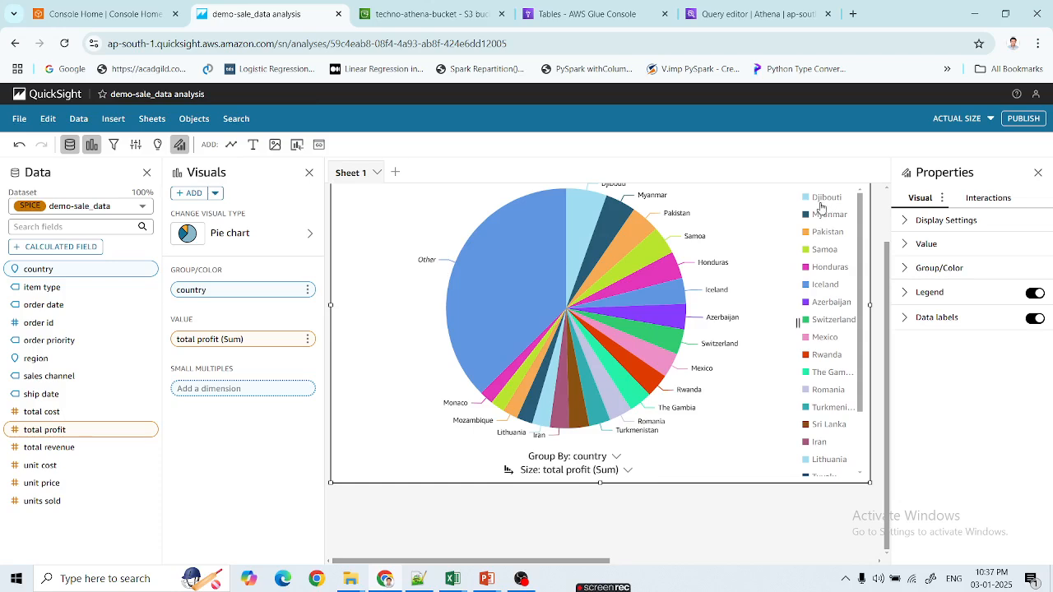
mouse_move(611, 263)
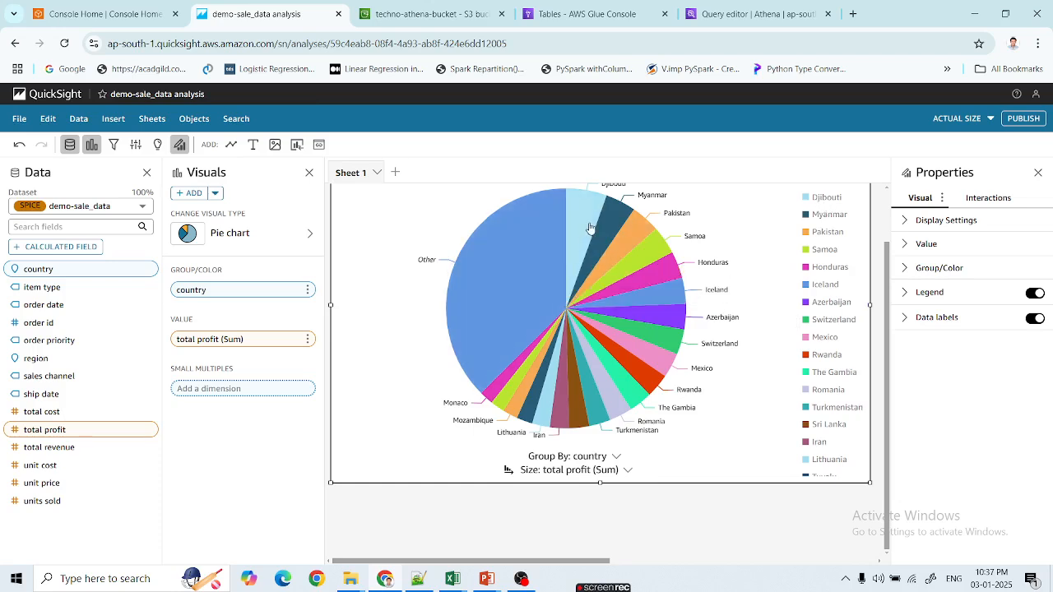
mouse_move(590, 218)
scroll(589, 212, up, 1)
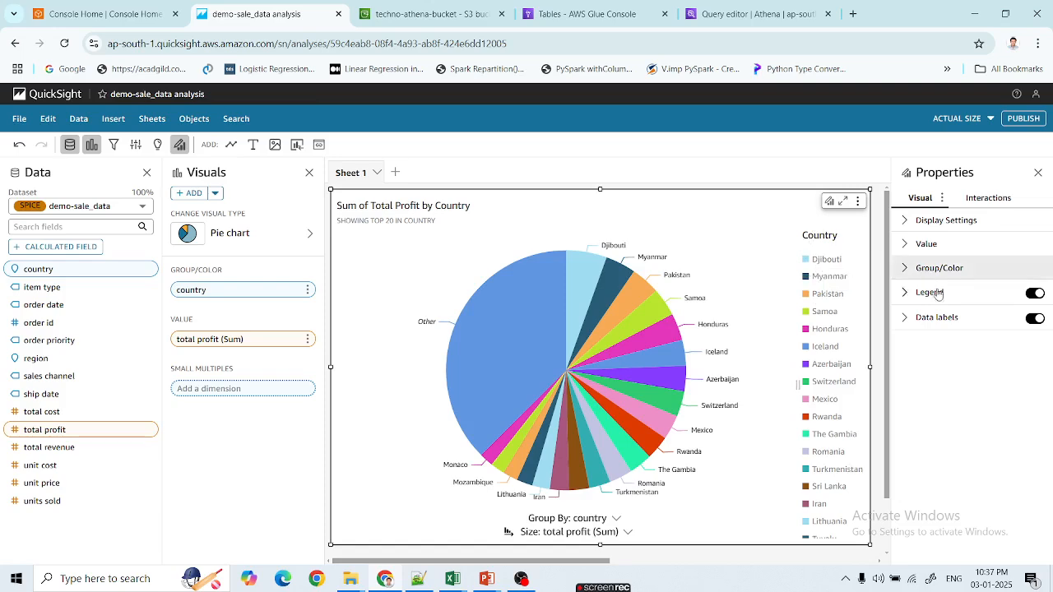
click(1034, 294)
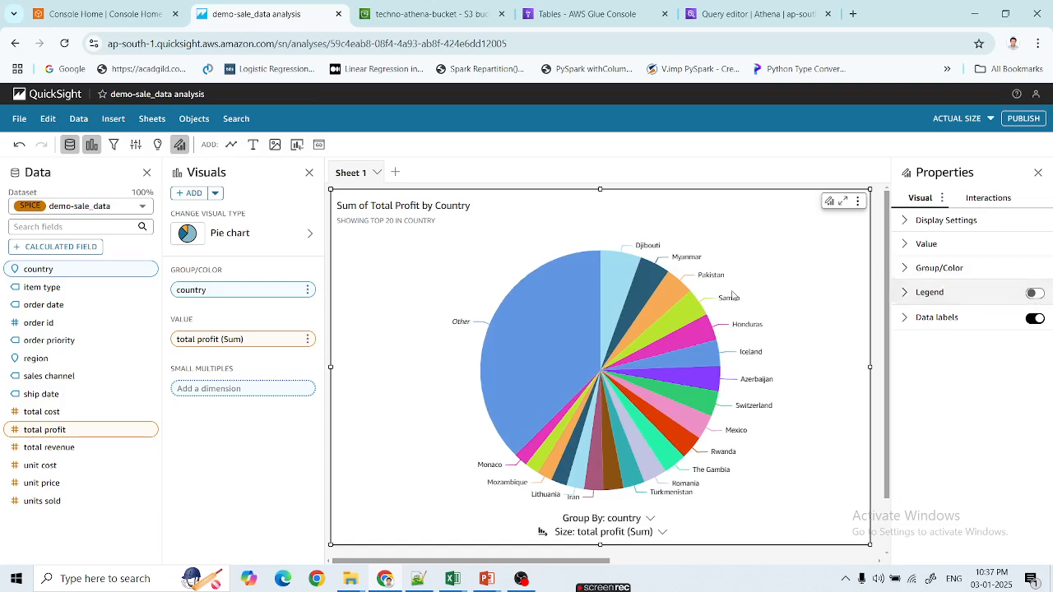
click(1035, 295)
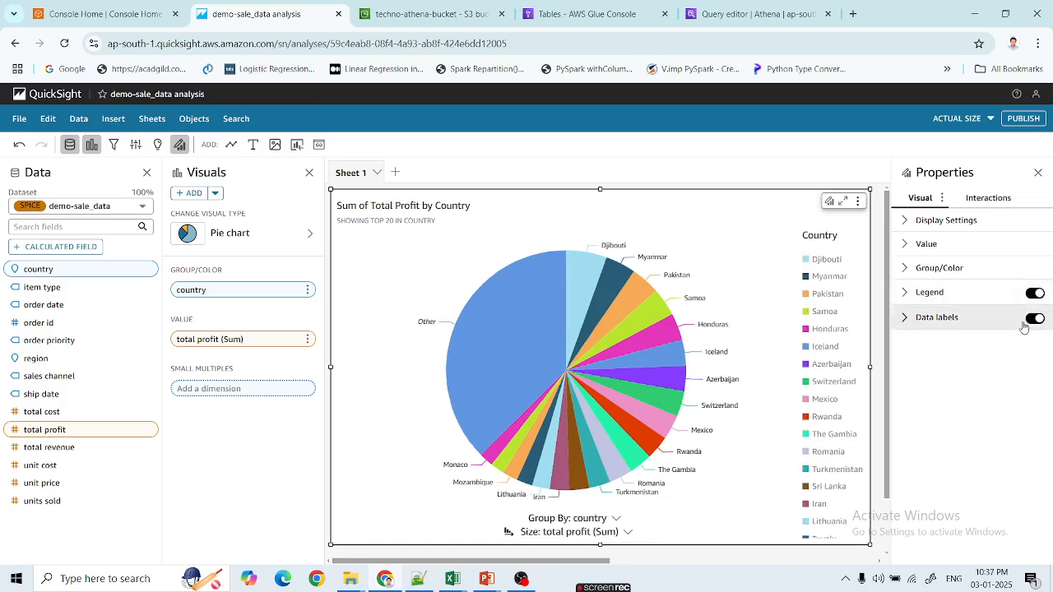
click(1034, 319)
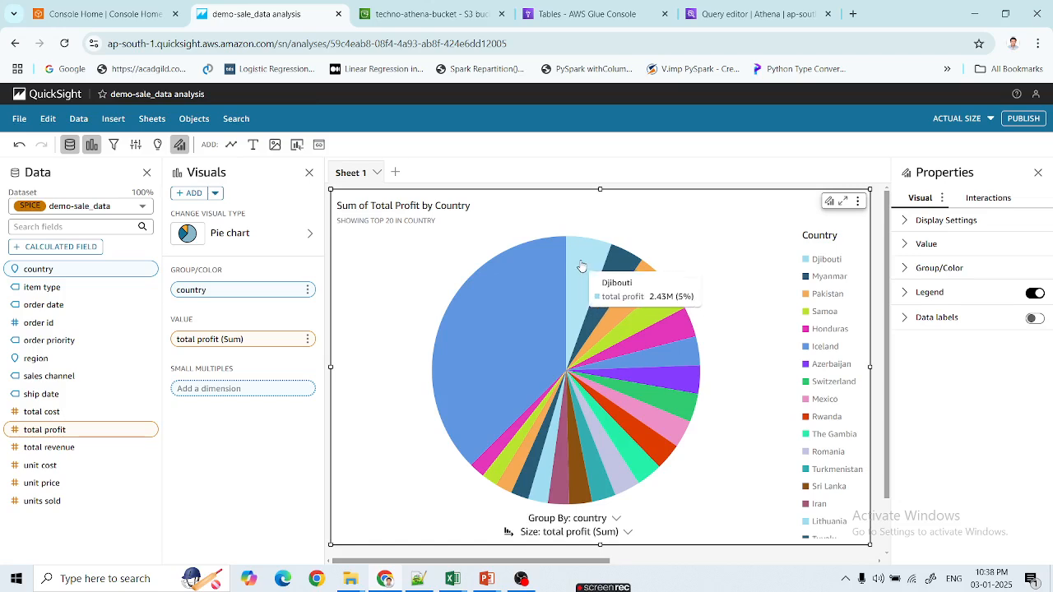
click(1035, 319)
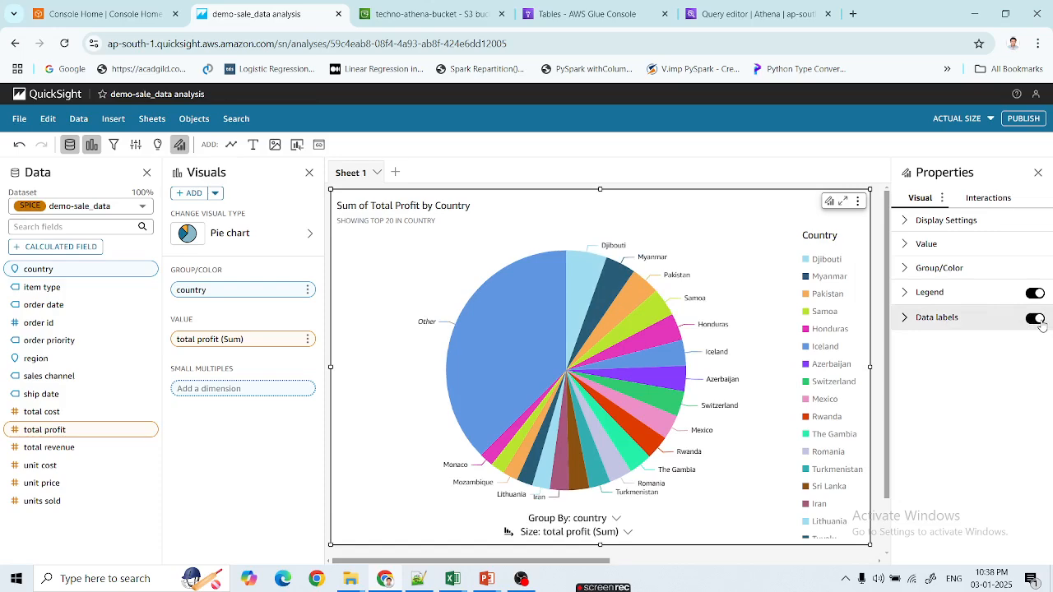
- Try the activation and filter scope options of a new filter action on the pie chart and discard the action
click(987, 197)
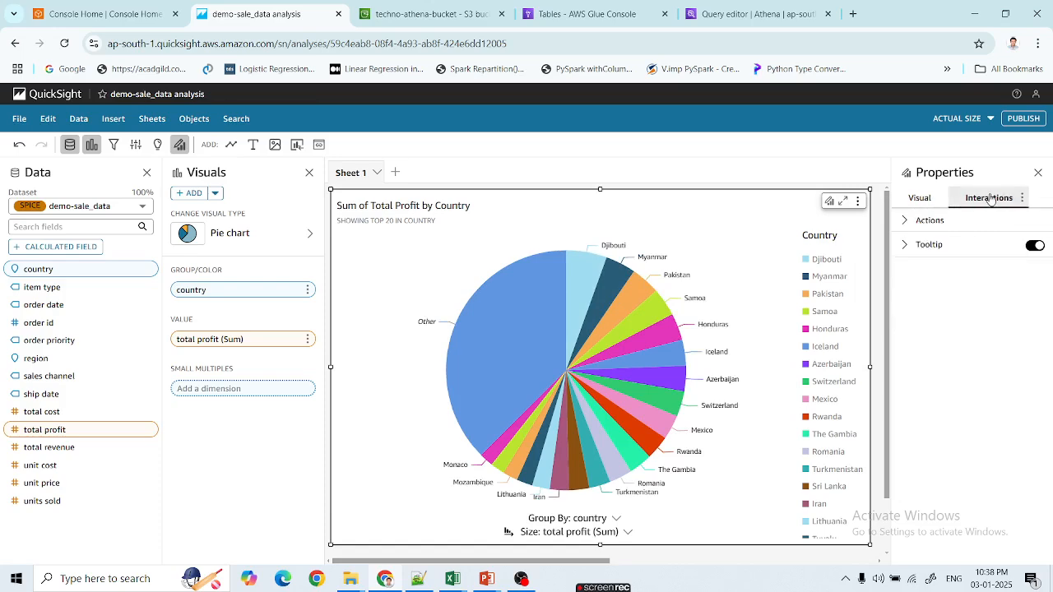
click(906, 222)
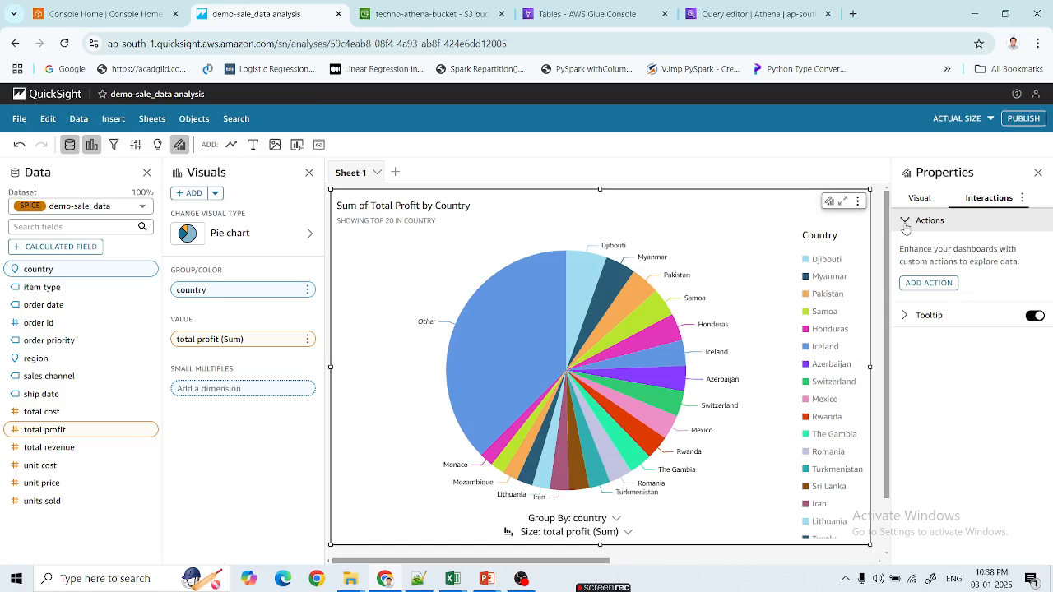
click(933, 283)
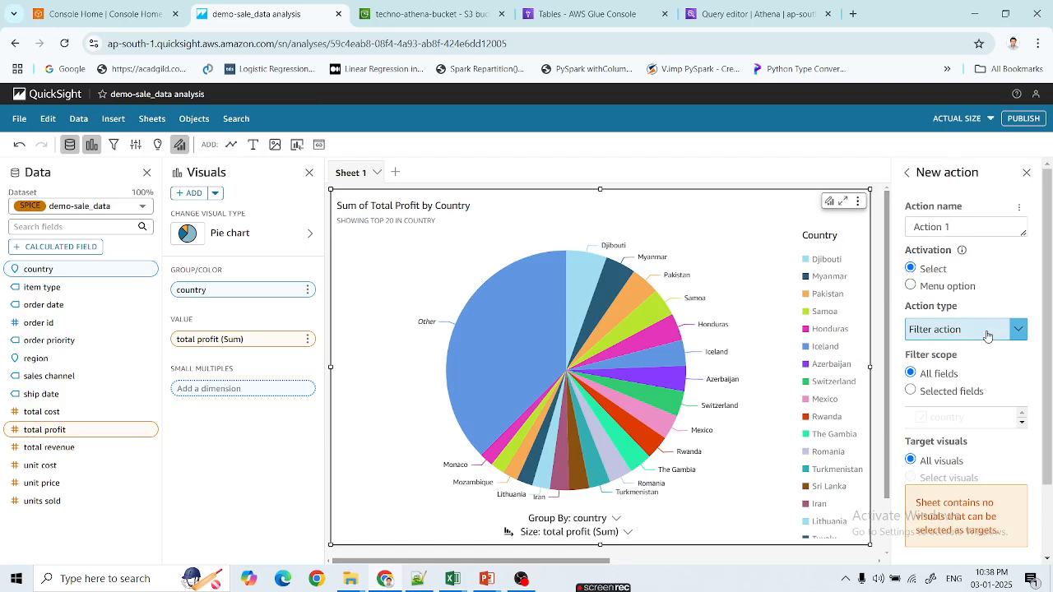
click(912, 286)
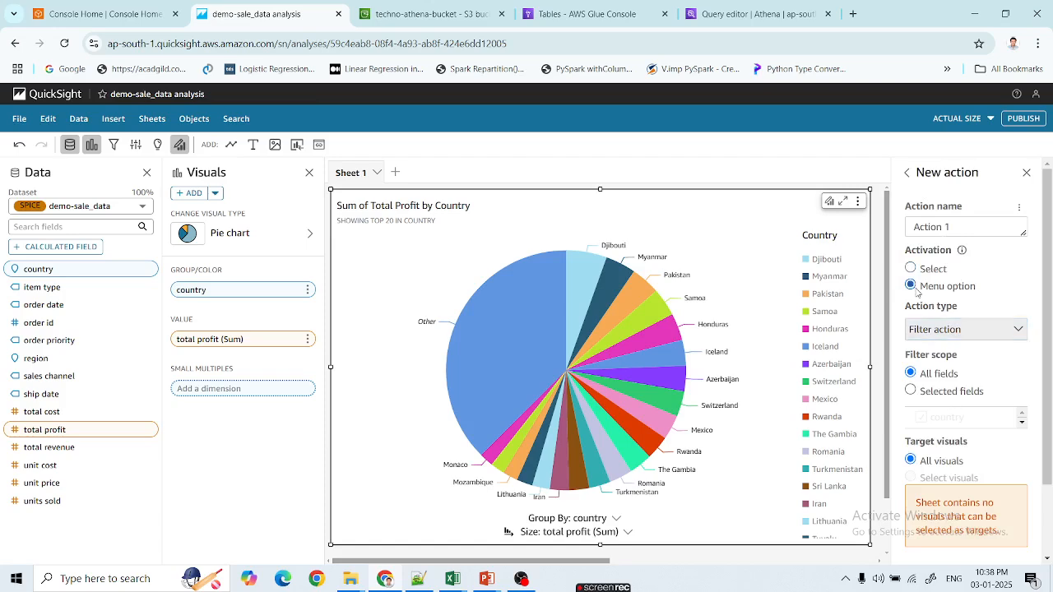
click(936, 330)
click(939, 332)
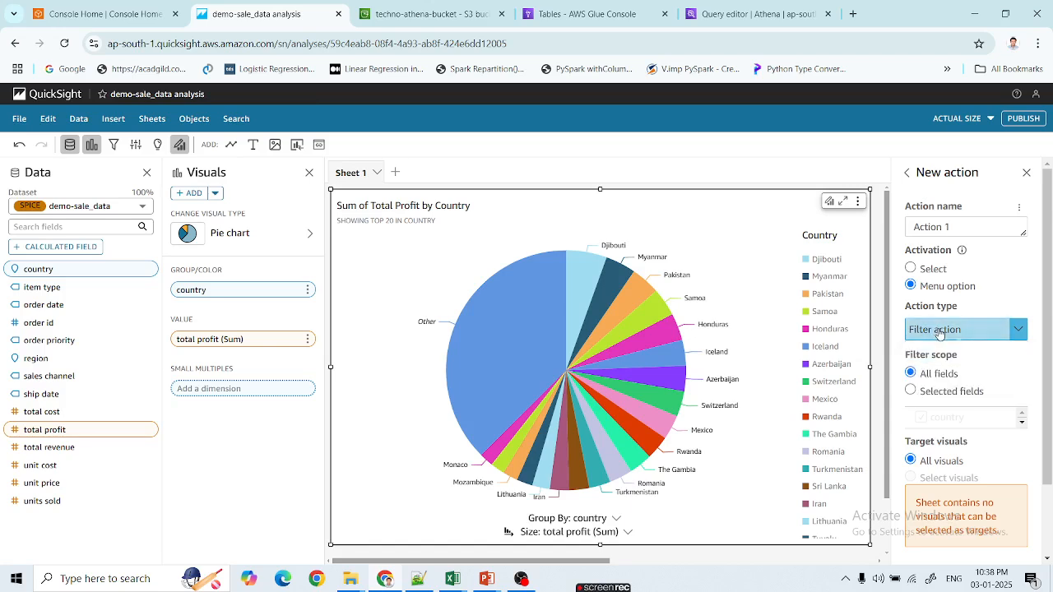
click(913, 393)
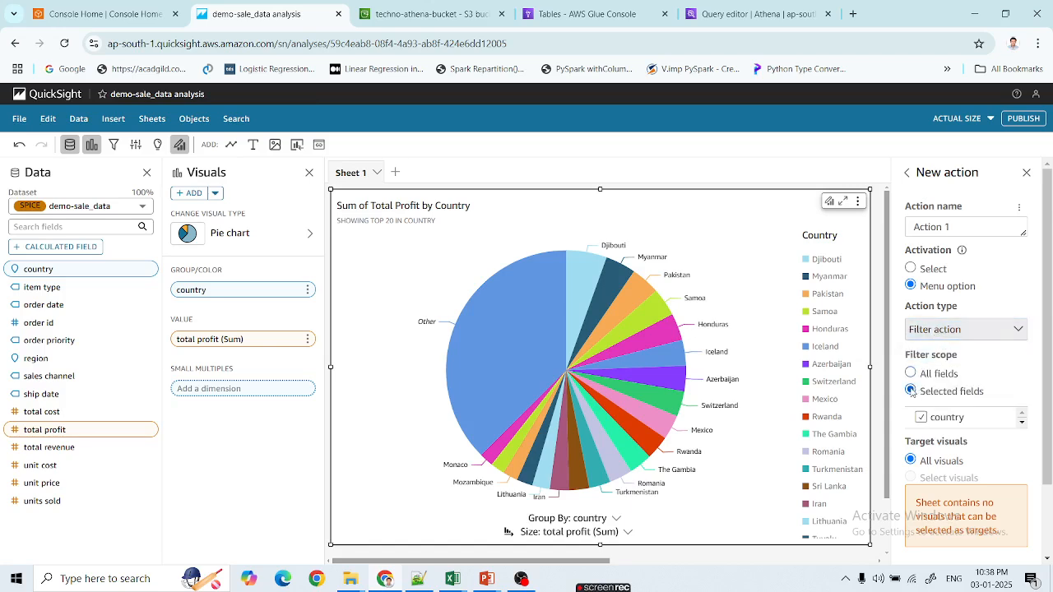
click(909, 374)
click(910, 269)
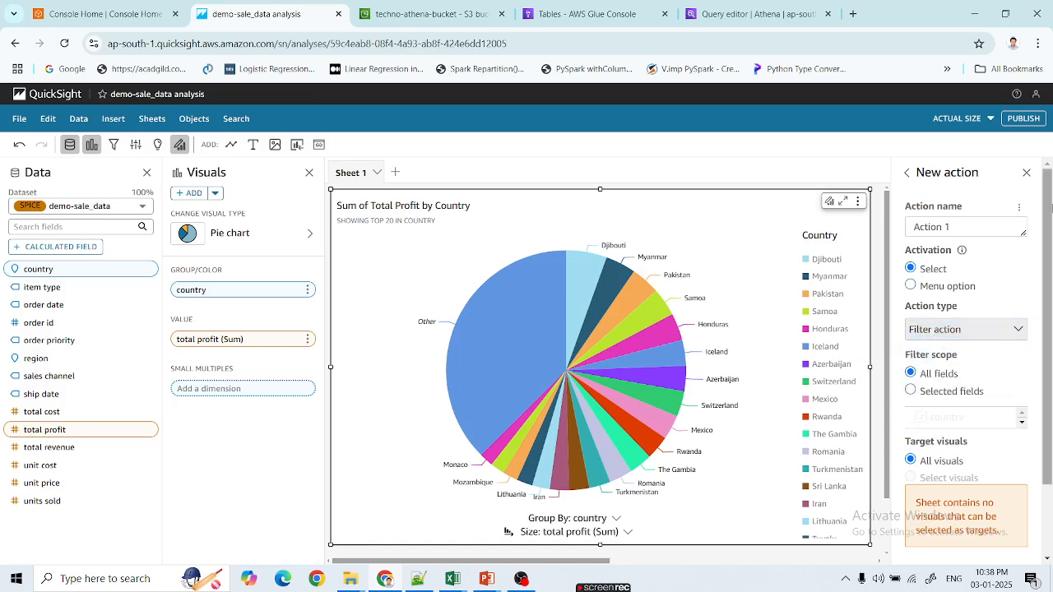
click(1026, 173)
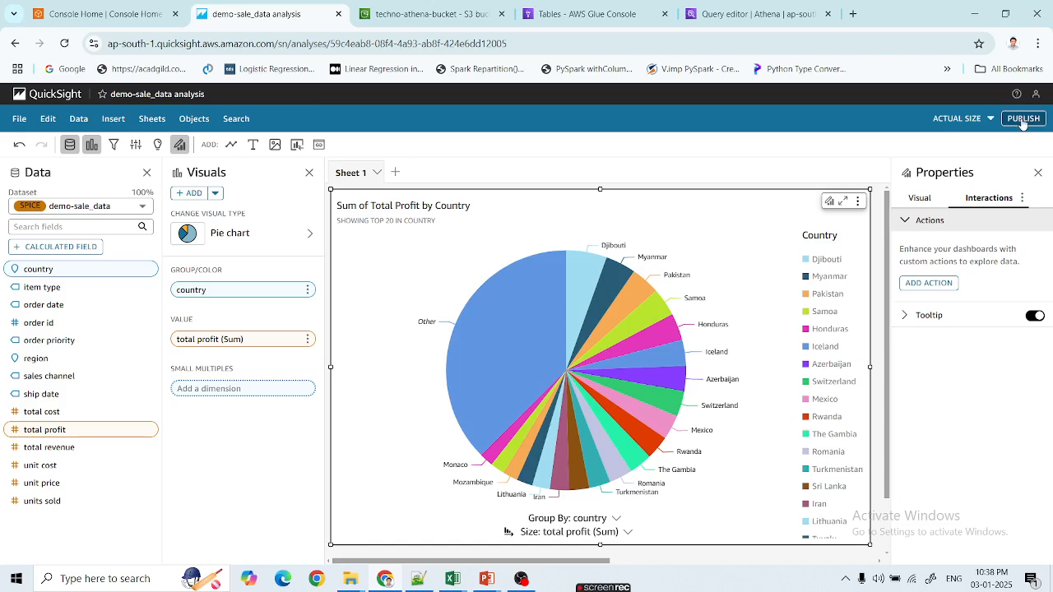
- Save a copy of the analysis under the name abc
click(20, 121)
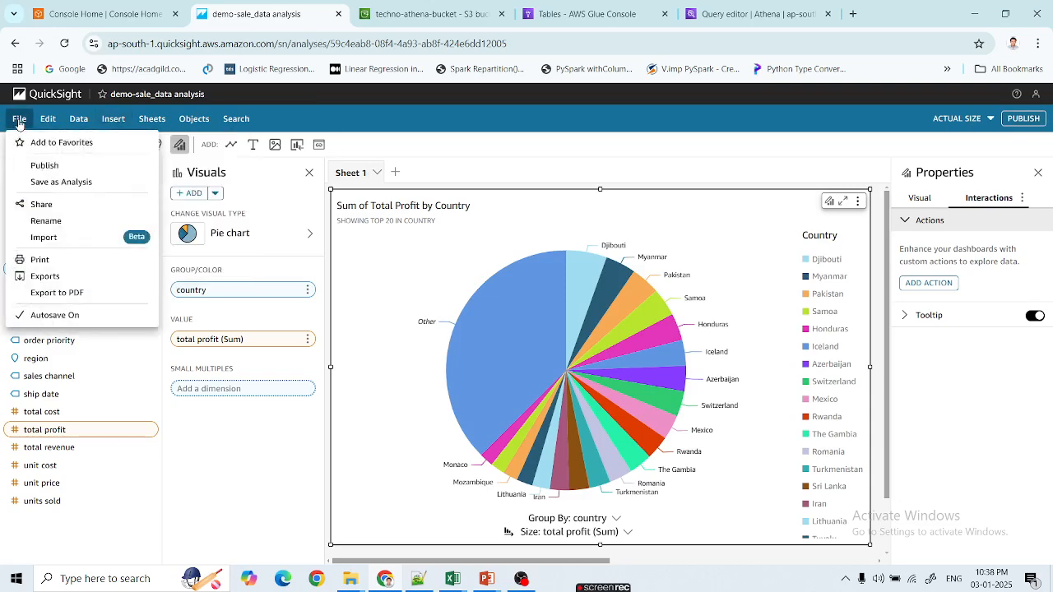
click(74, 183)
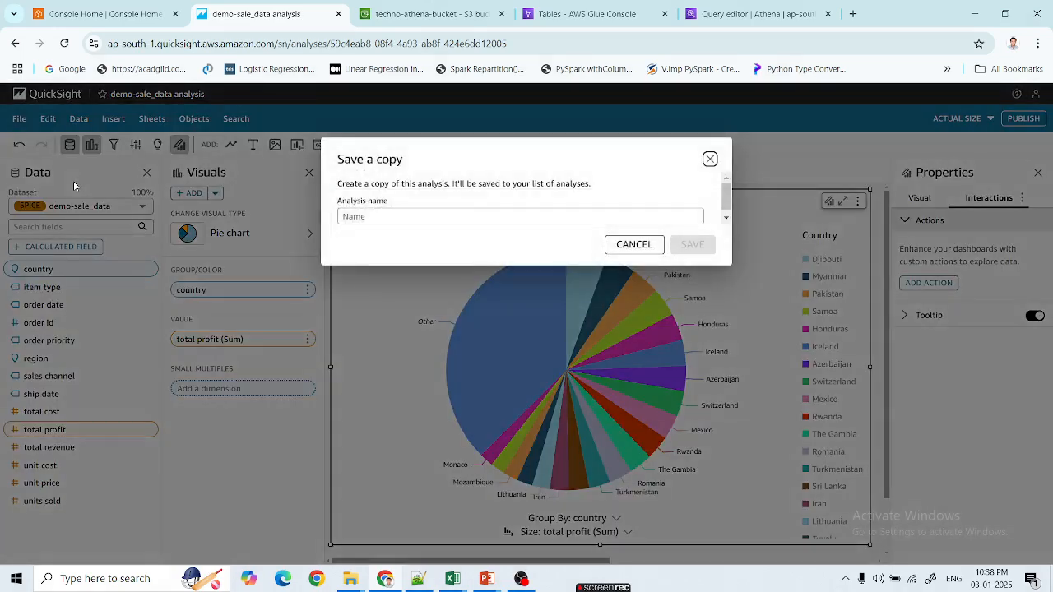
click(401, 219)
text(abc)
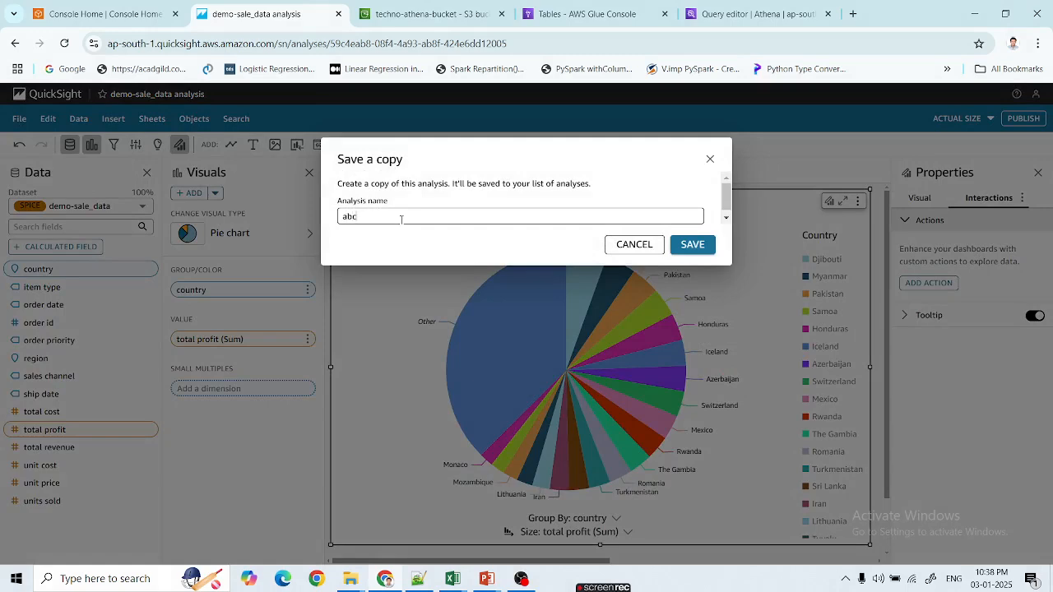
click(698, 251)
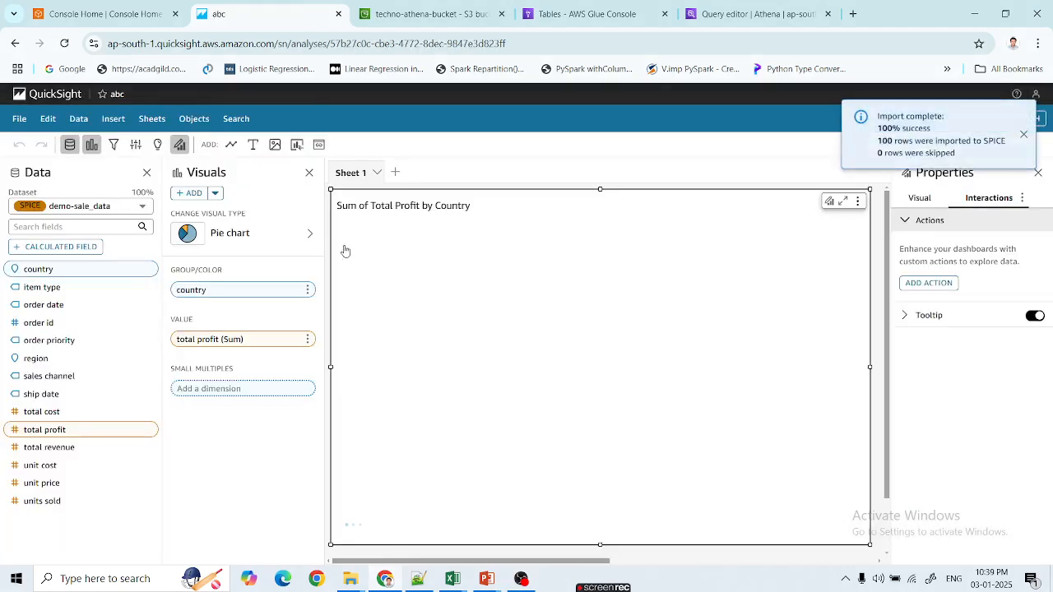
- Leave the analysis and open the demo-sale_data dataset's summary from the list of datasets
click(23, 97)
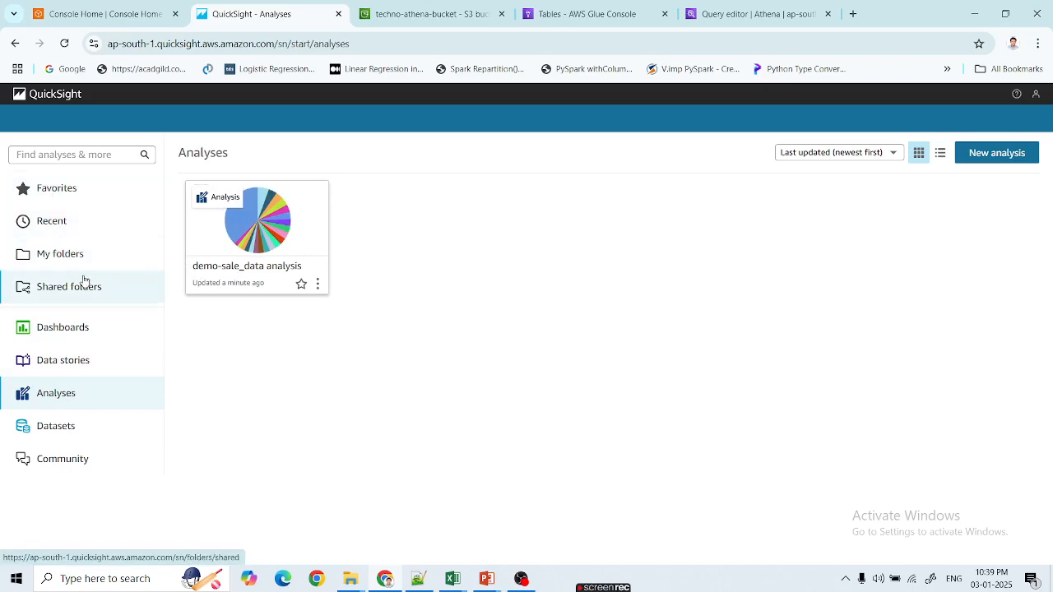
click(69, 433)
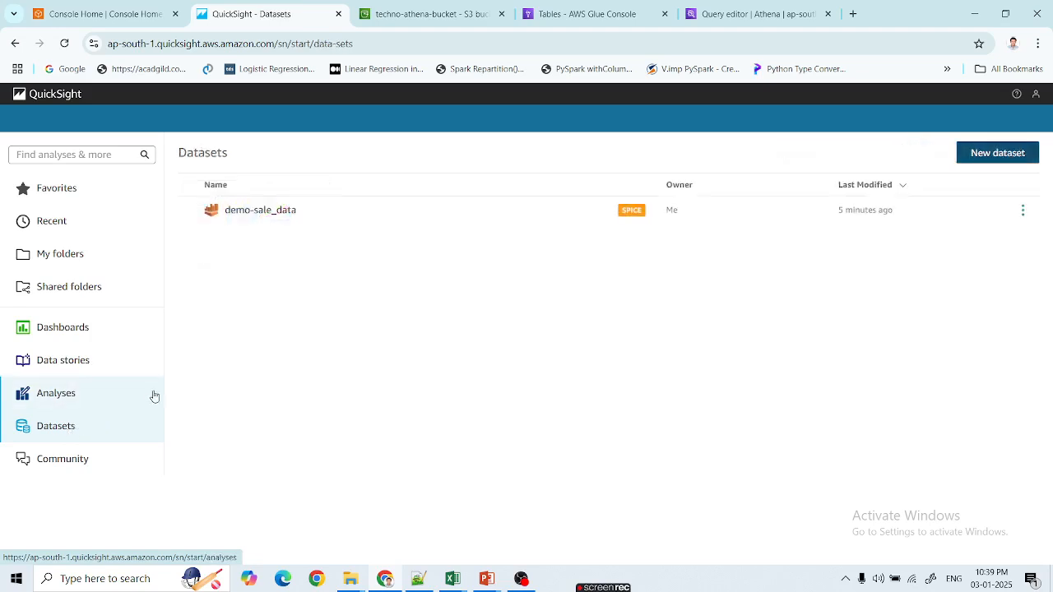
click(1023, 212)
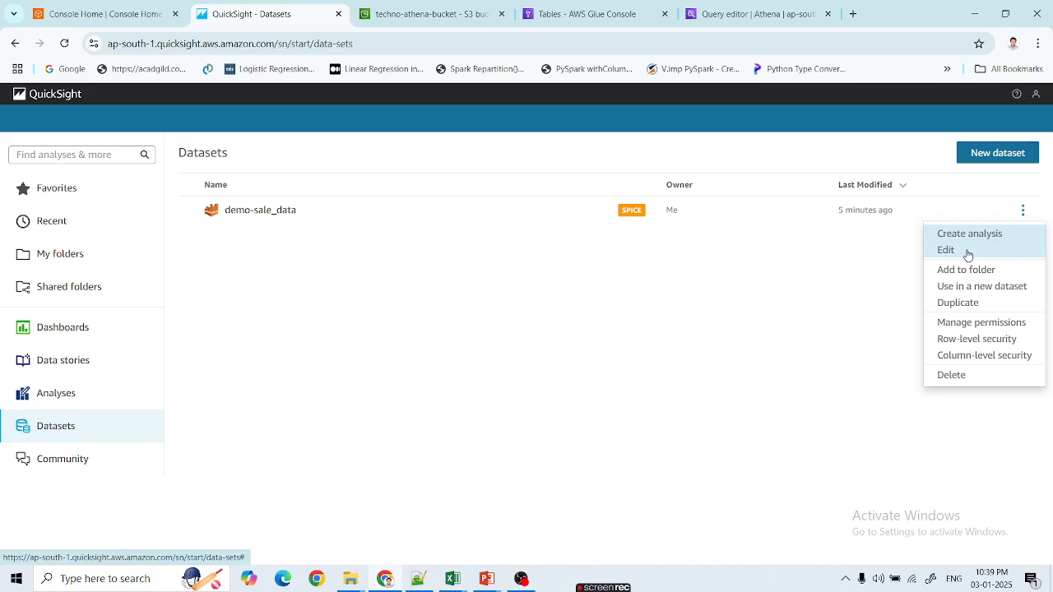
click(269, 212)
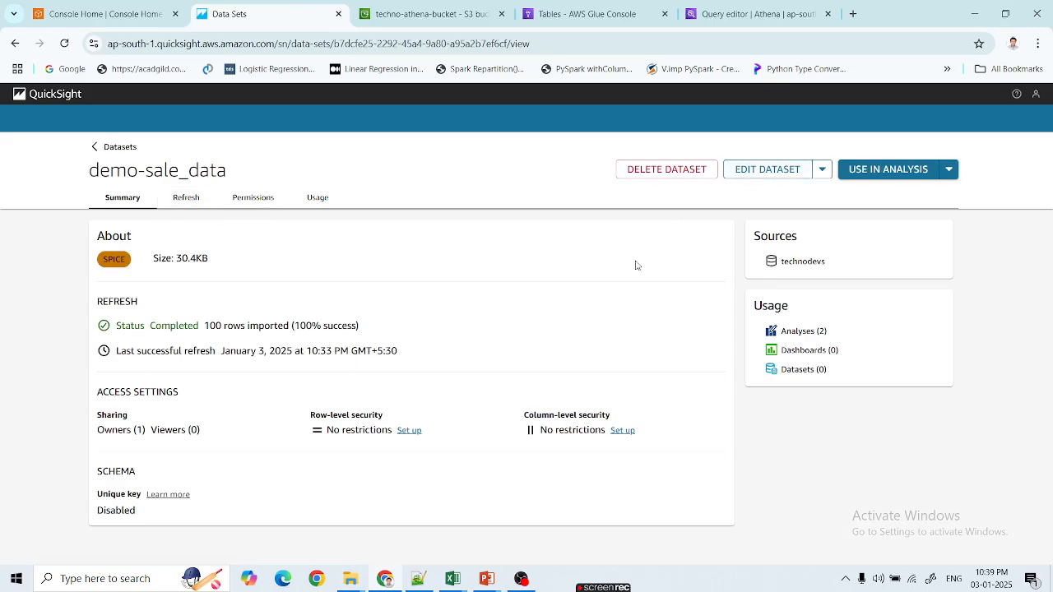
- Open the demo-sale_data dataset for editing
click(777, 170)
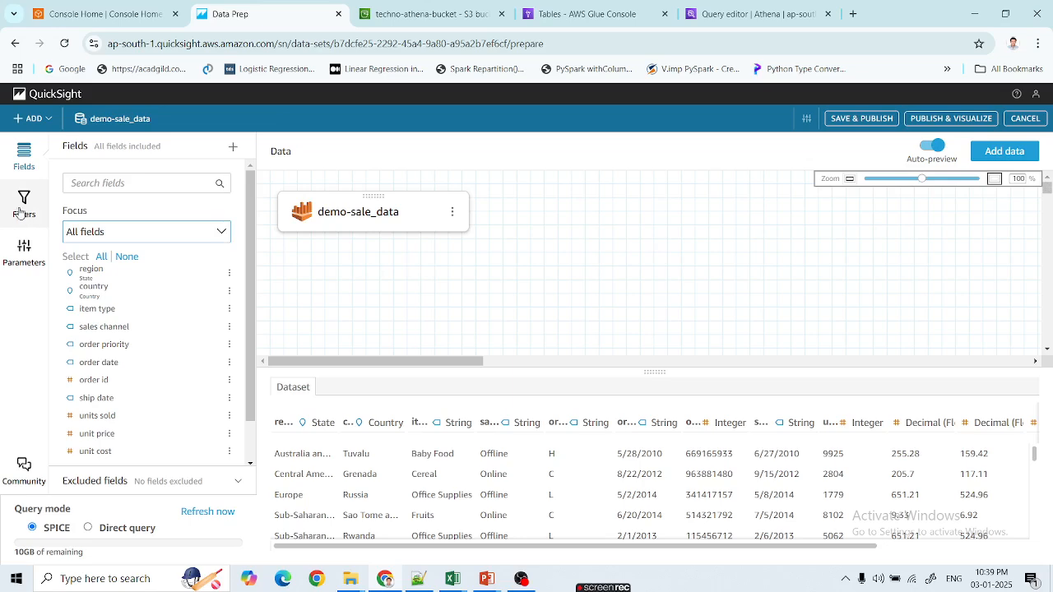
click(1014, 157)
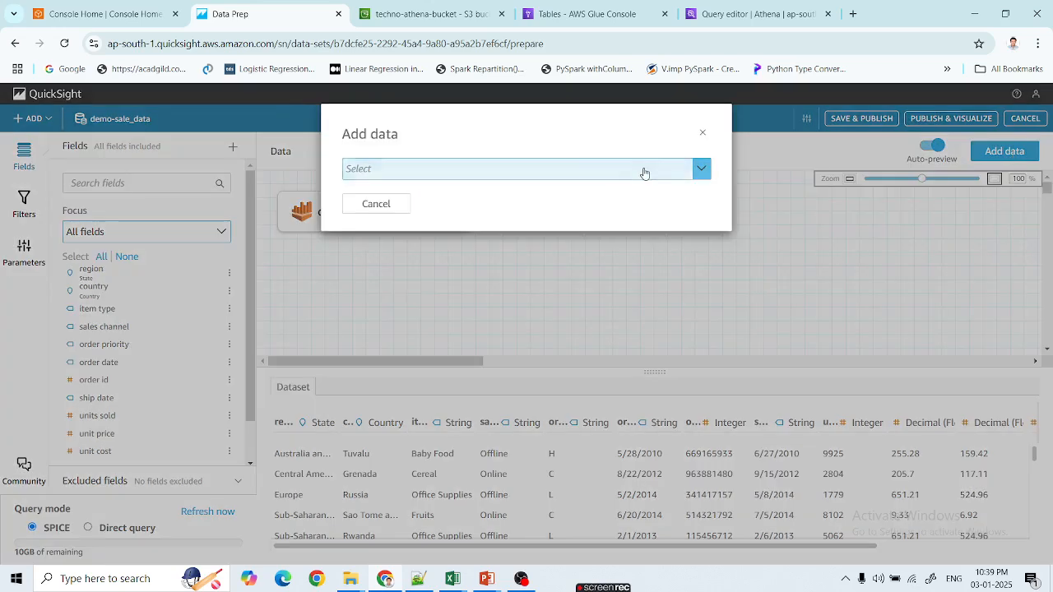
click(579, 171)
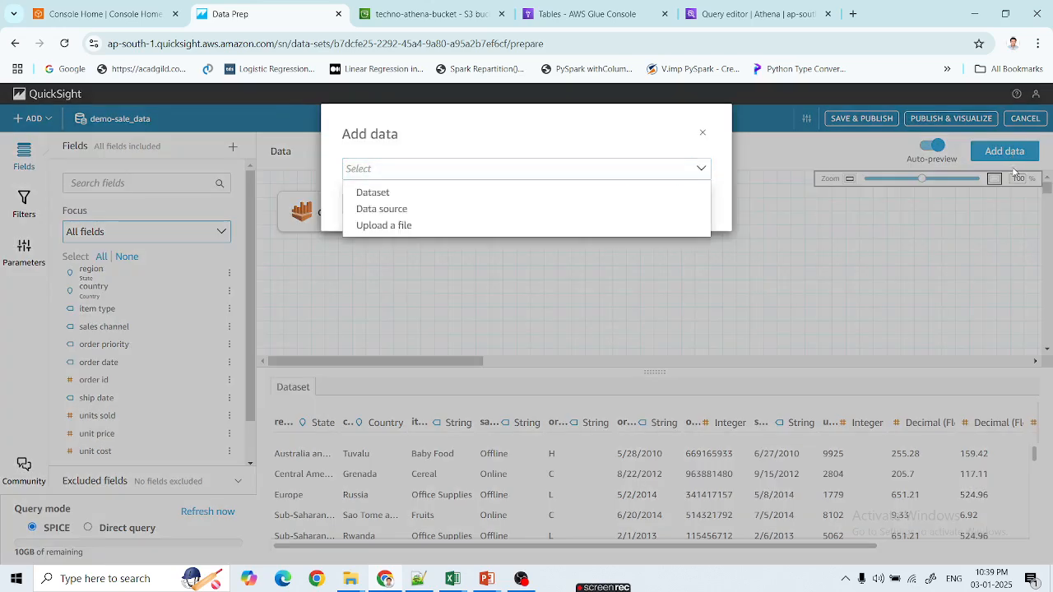
click(509, 195)
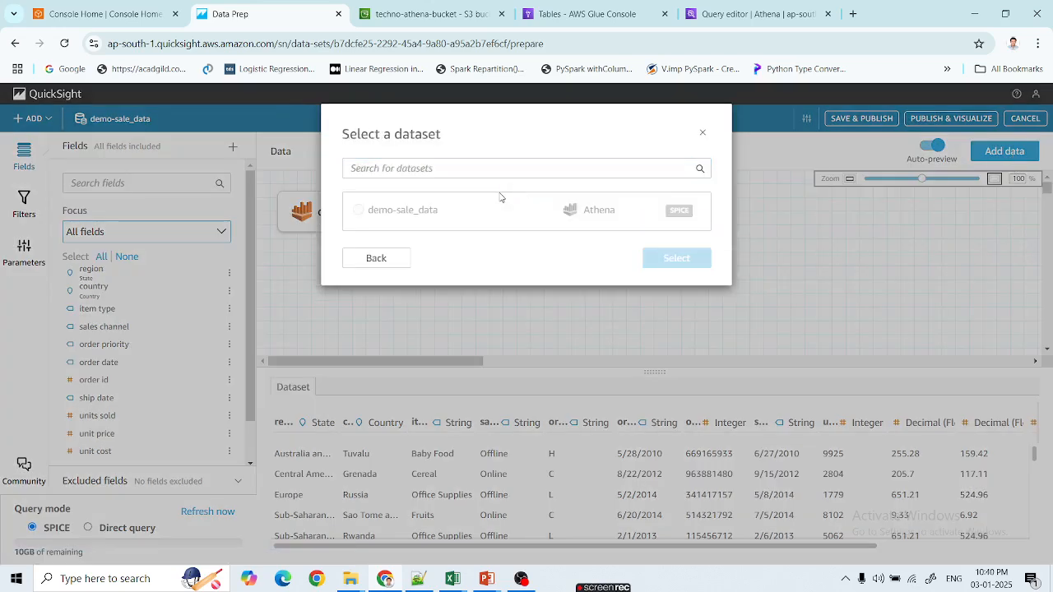
click(590, 171)
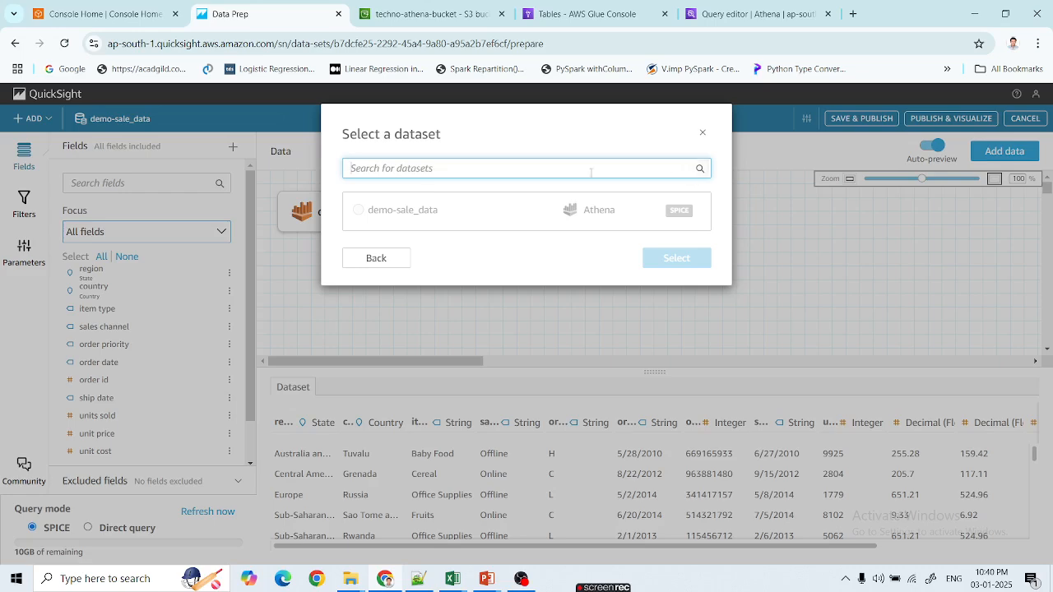
click(515, 220)
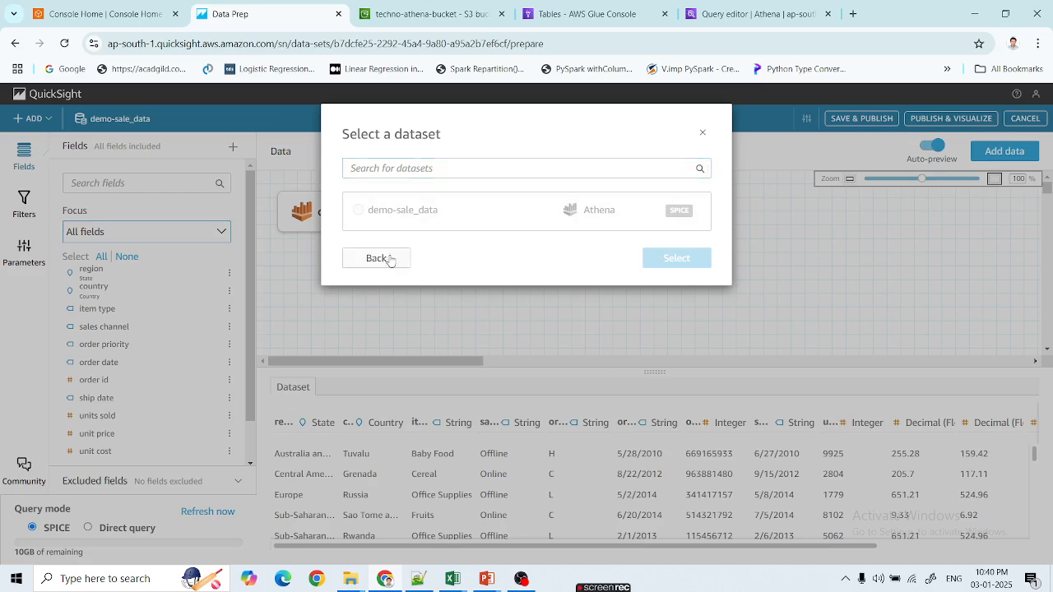
click(701, 142)
- Add the country_postal_code table from the technodevs data source's default database to the dataset and open its join configuration with demo-sale_data
click(1004, 151)
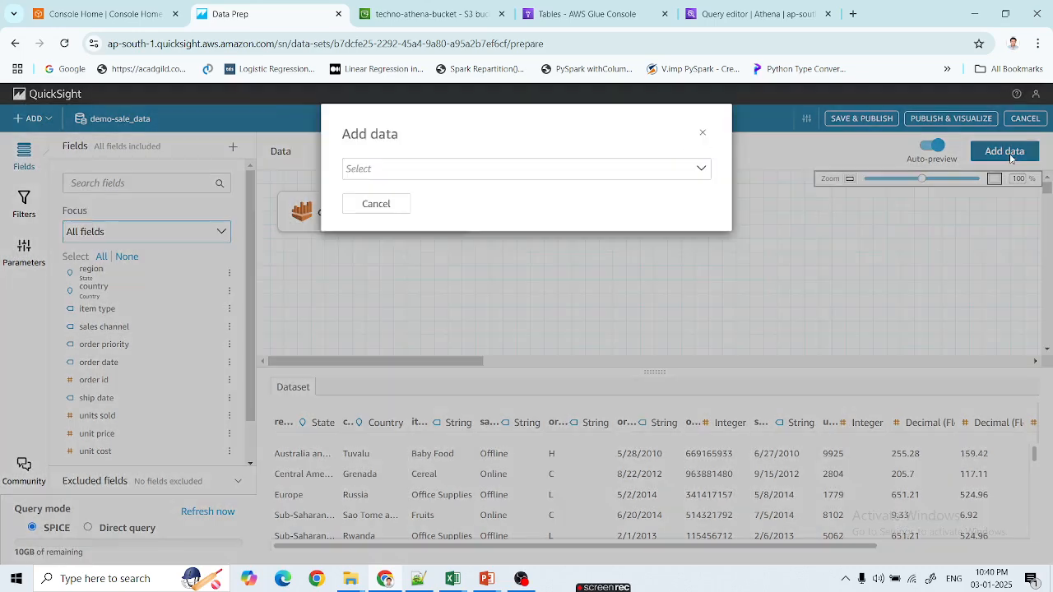
click(436, 176)
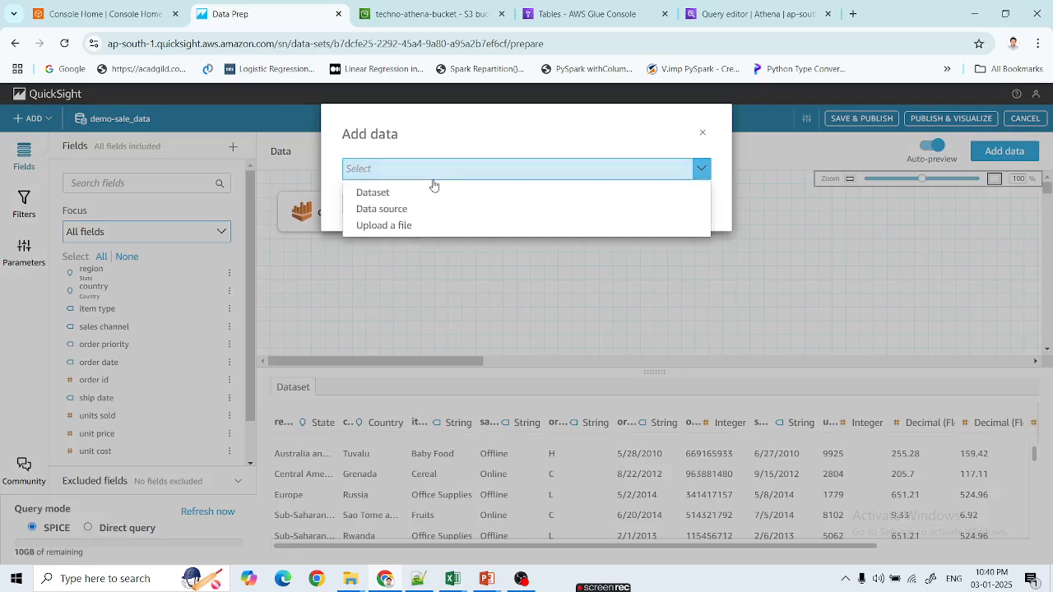
click(420, 210)
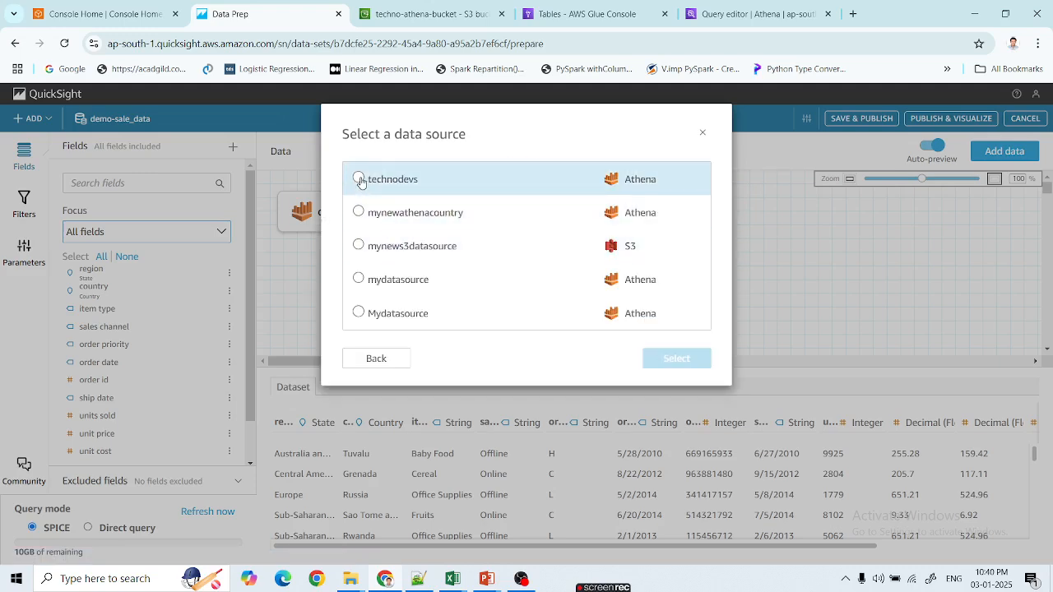
click(358, 180)
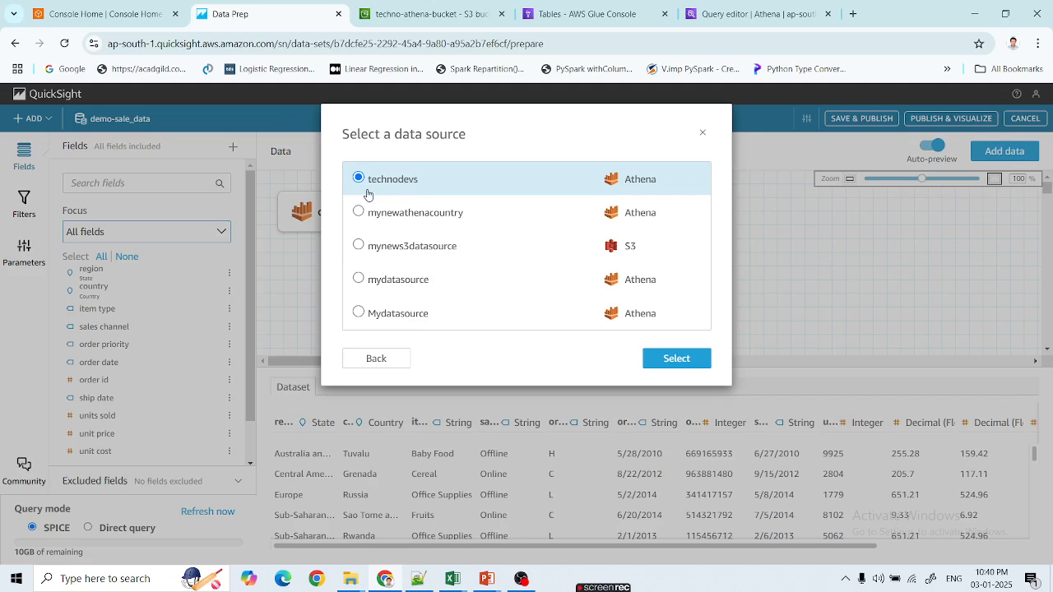
click(677, 362)
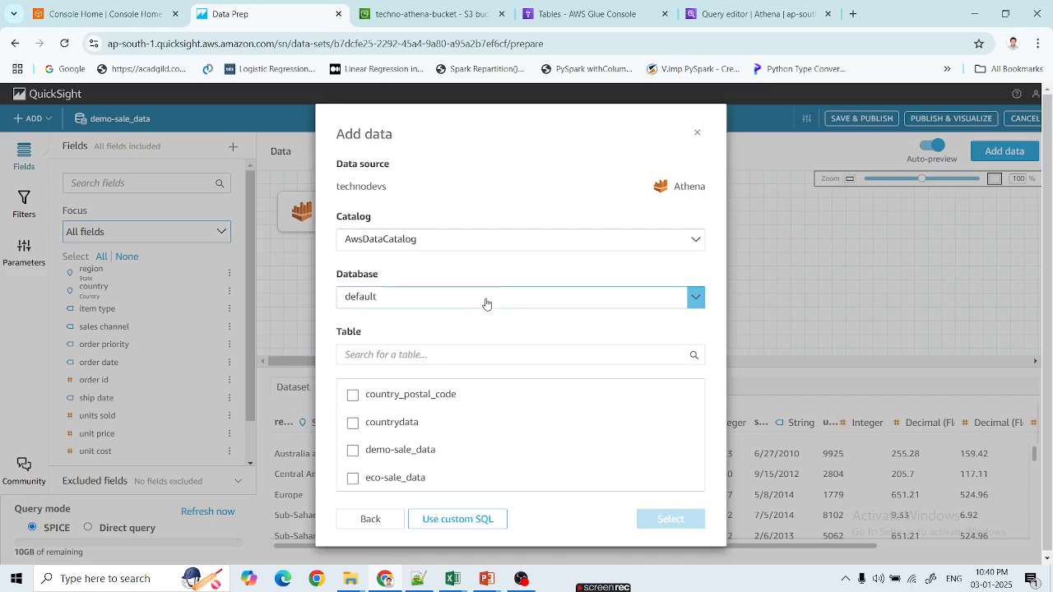
click(486, 305)
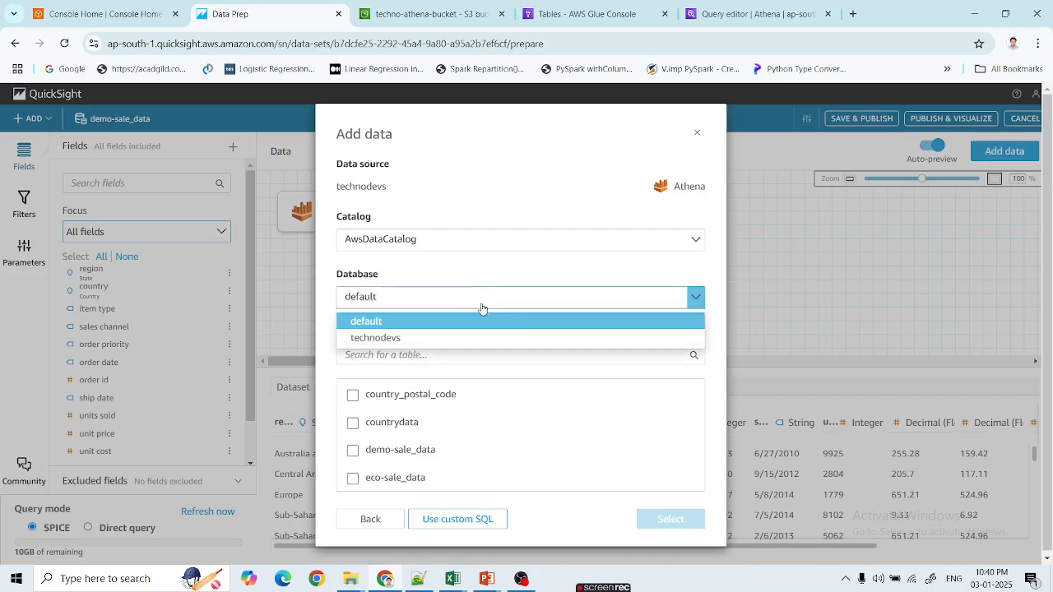
click(440, 325)
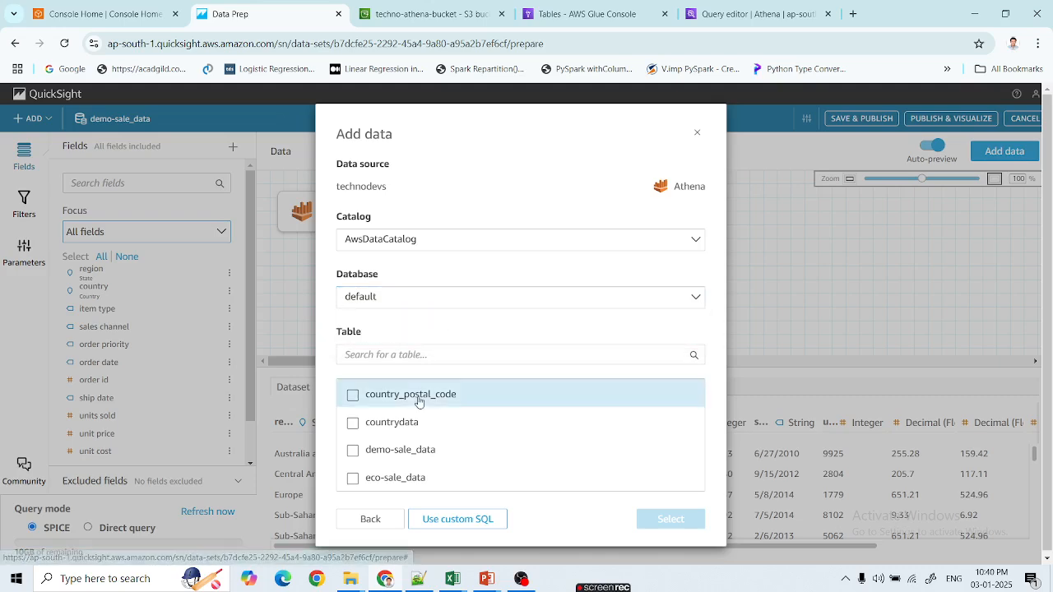
click(352, 395)
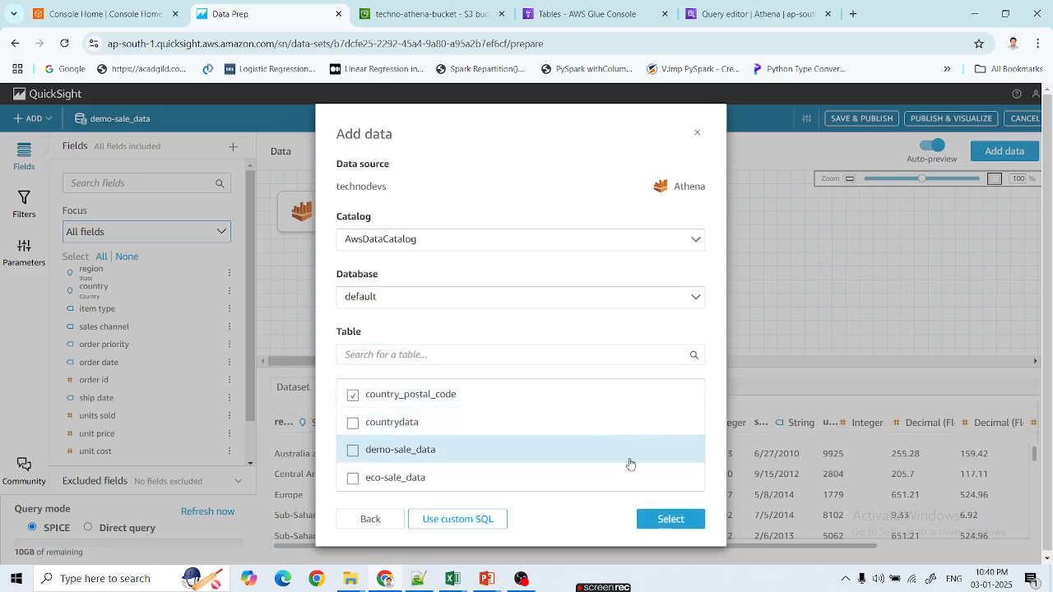
click(659, 520)
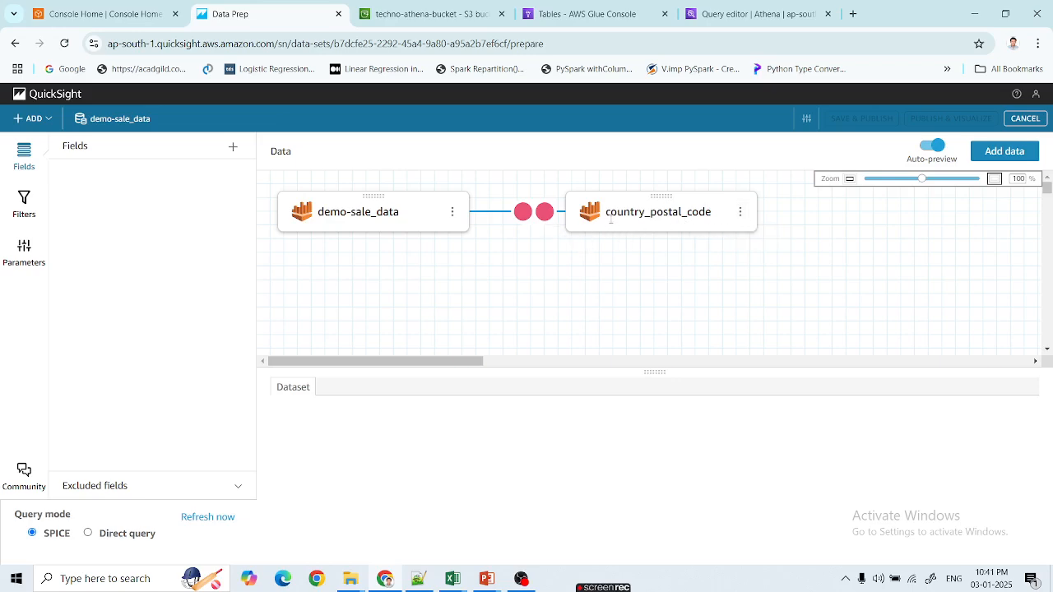
click(521, 216)
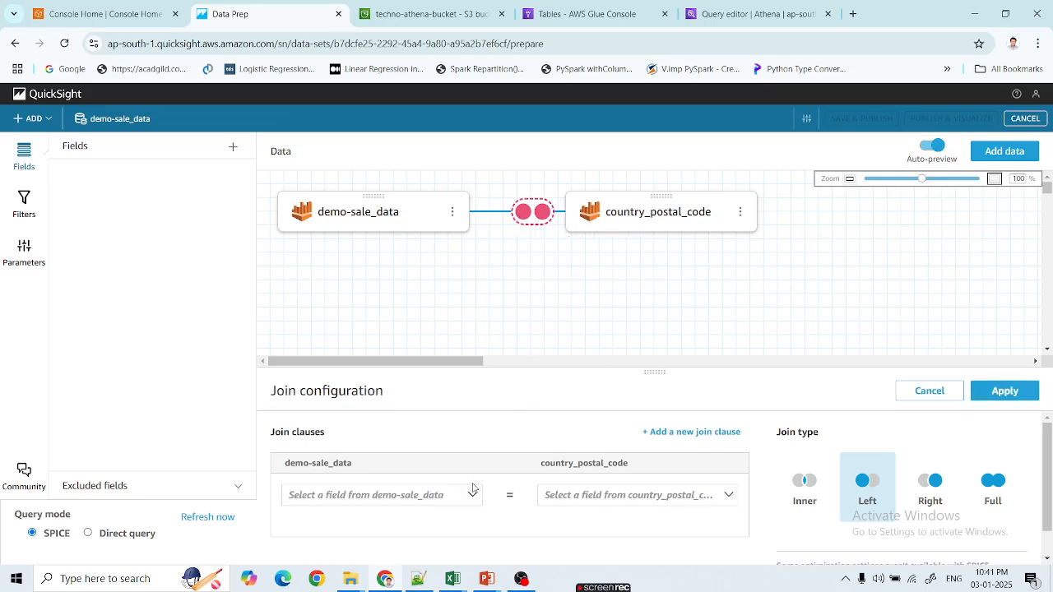
- Switch to the Athena query editor and run the country_postal_code query without its row limit to check the table's columns
click(752, 14)
scroll(611, 167, up, 3)
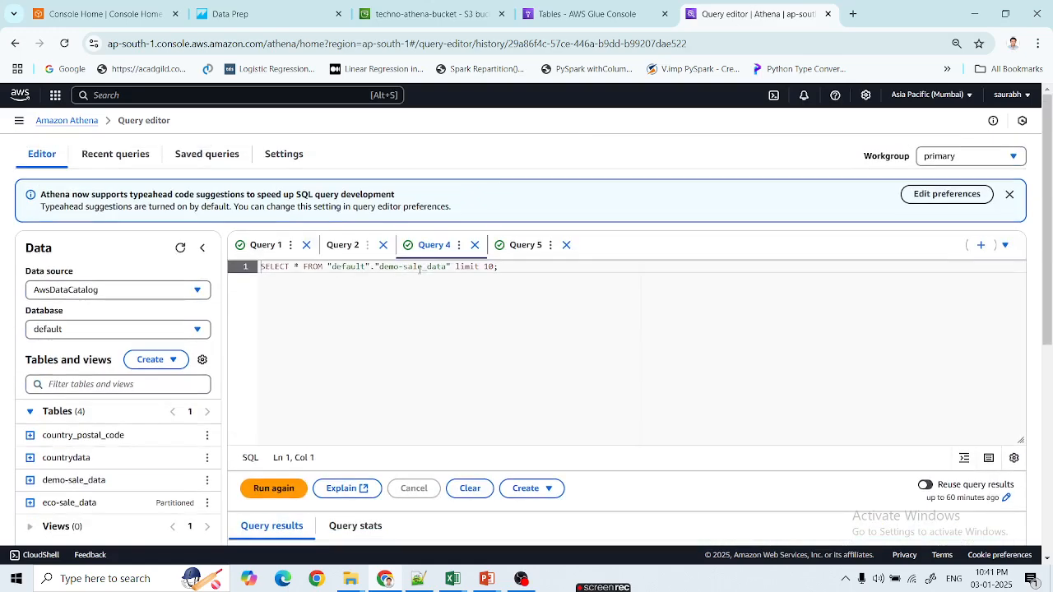
click(521, 252)
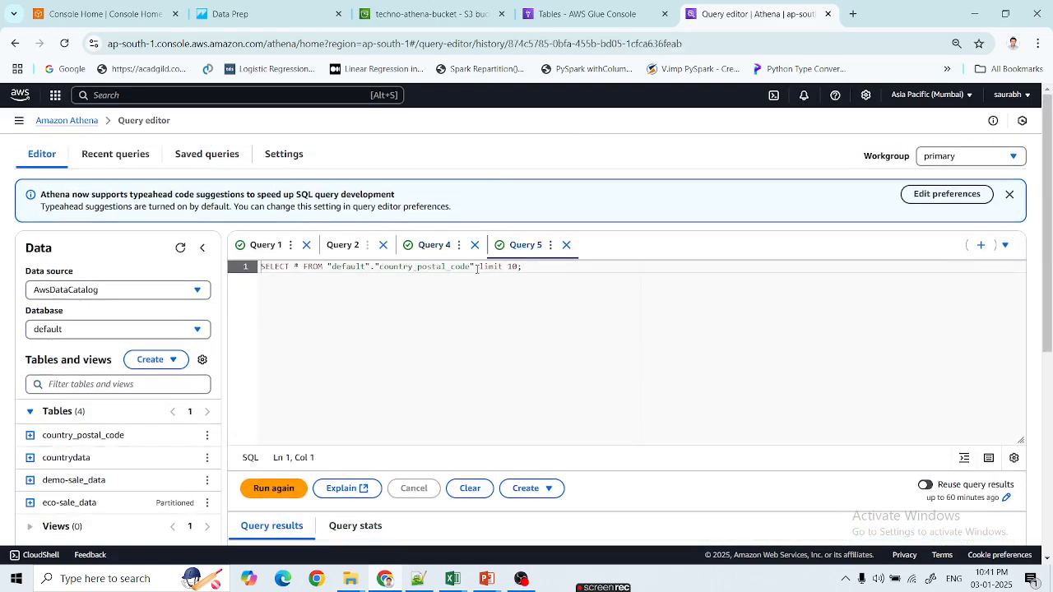
drag(476, 269, 256, 268)
click(274, 488)
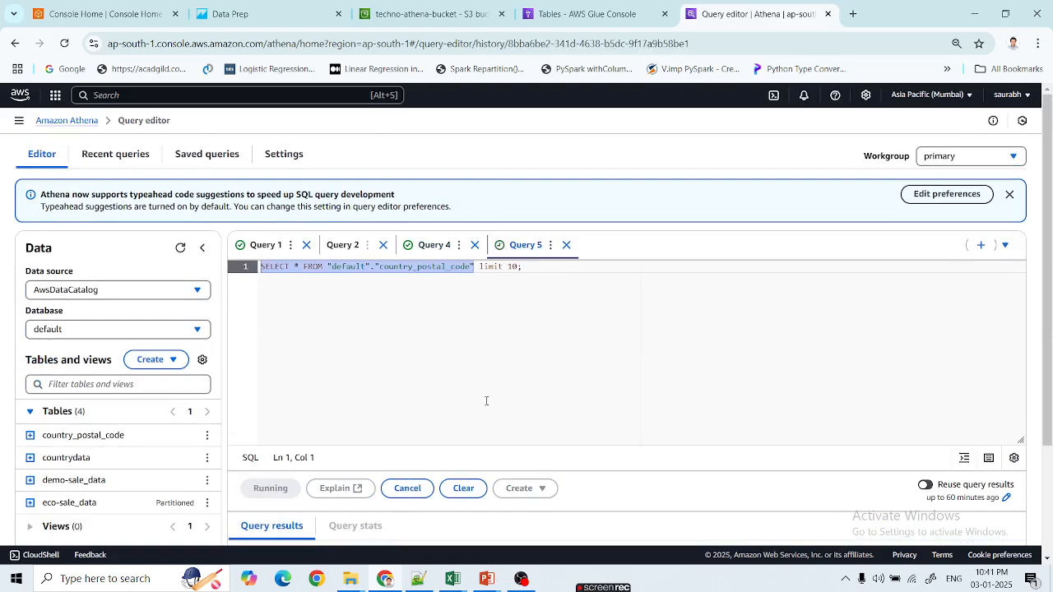
scroll(689, 460, down, 3)
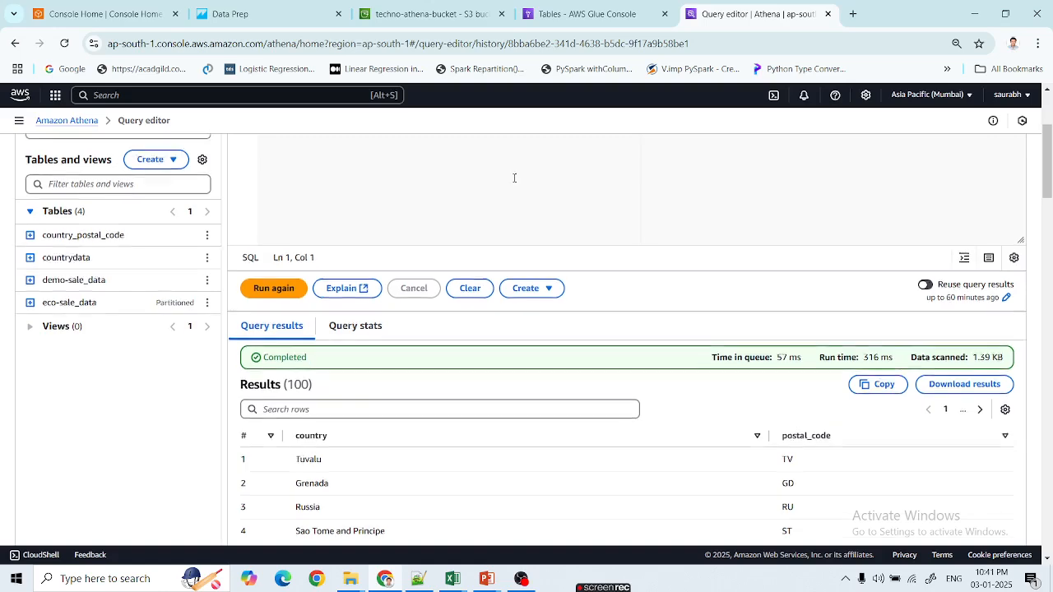
scroll(515, 179, up, 3)
- Run the demo-sale_data query without its row limit and sort its results by country
click(431, 245)
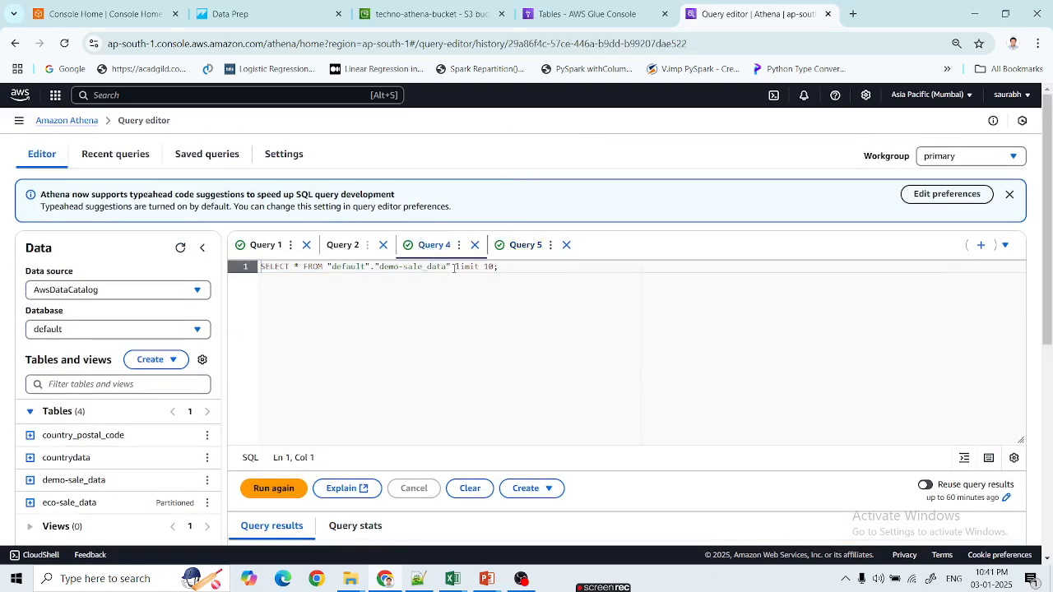
drag(453, 267, 260, 267)
click(273, 488)
scroll(436, 407, down, 1)
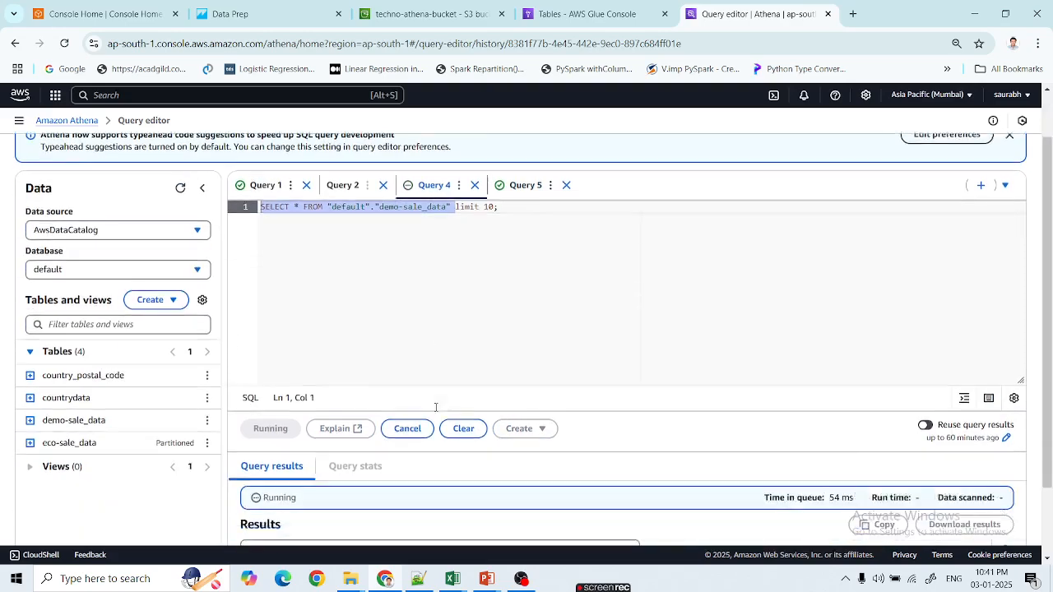
scroll(436, 407, down, 4)
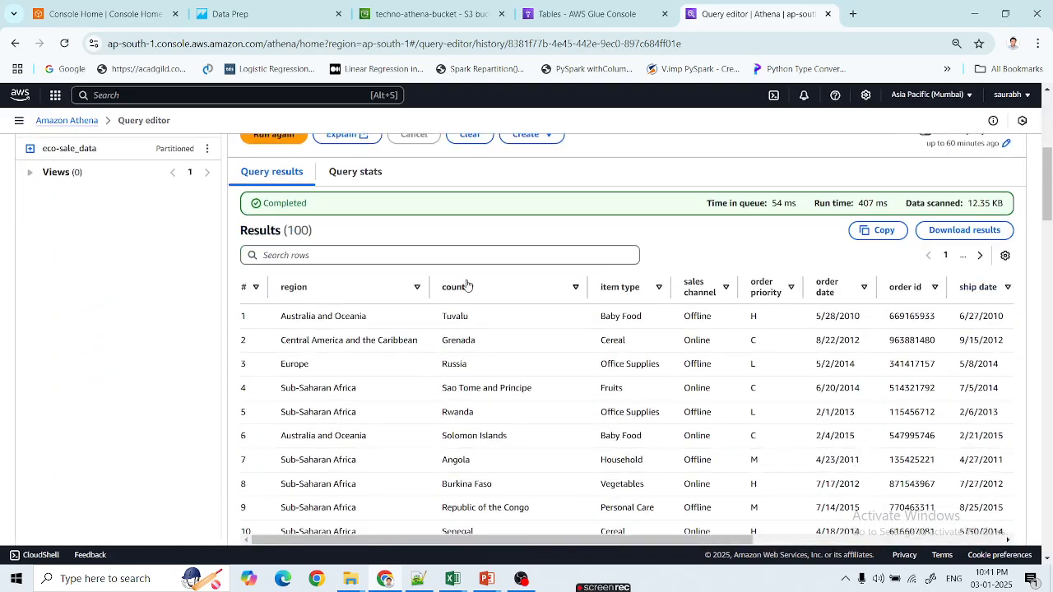
click(466, 285)
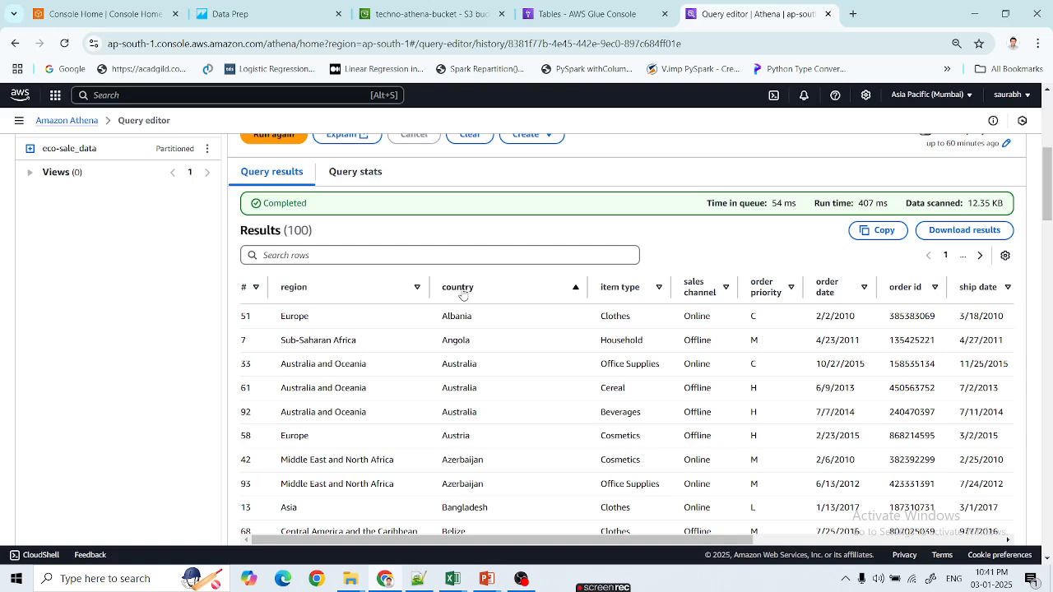
scroll(469, 292, up, 5)
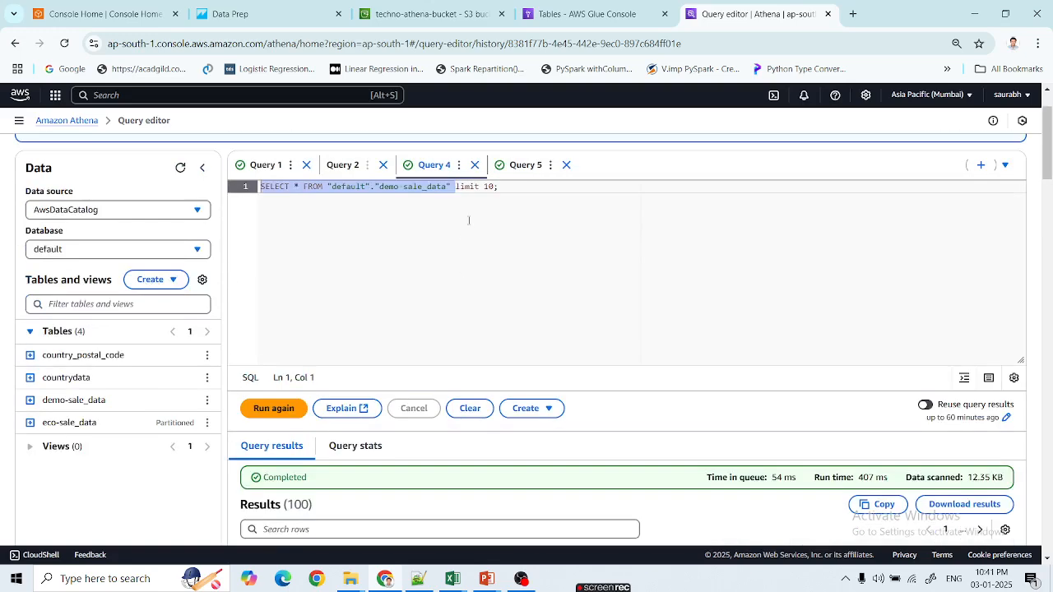
- Sort the country_postal_code query results by country and review the country and postal_code columns
click(515, 167)
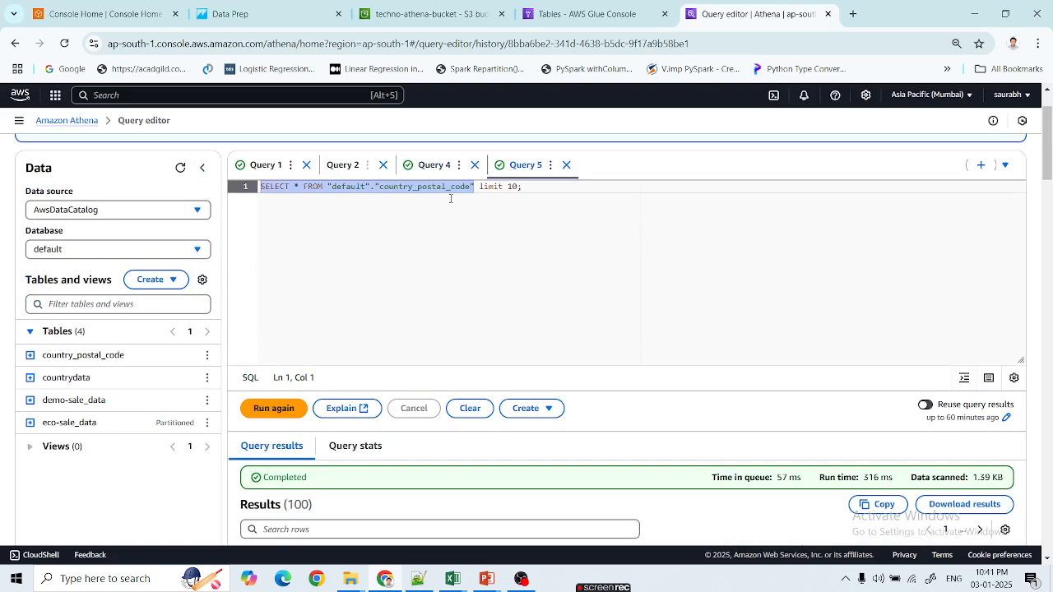
scroll(412, 280, down, 3)
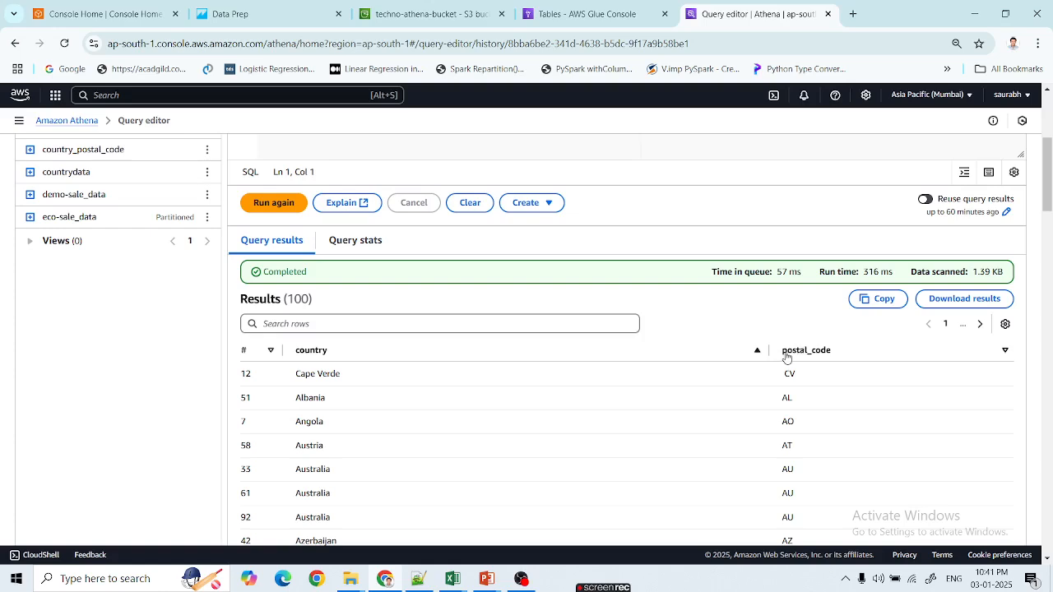
click(564, 9)
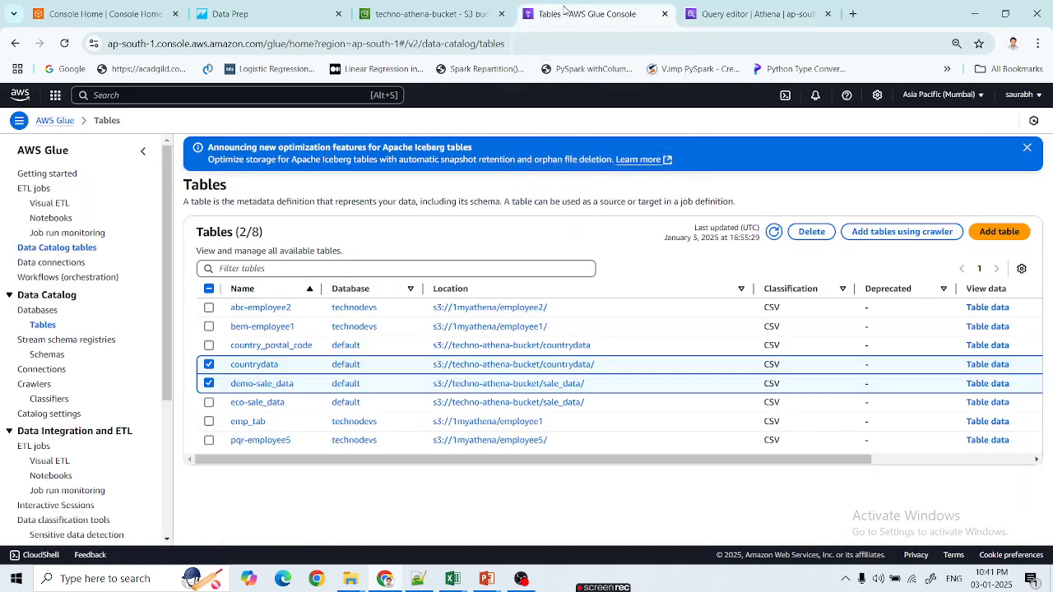
click(722, 8)
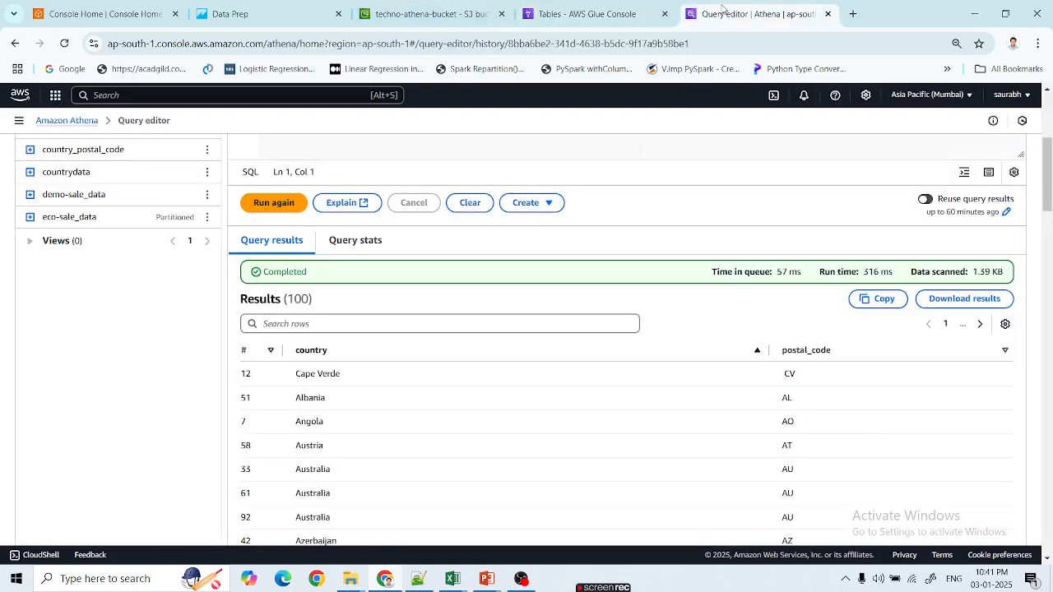
scroll(639, 175, up, 2)
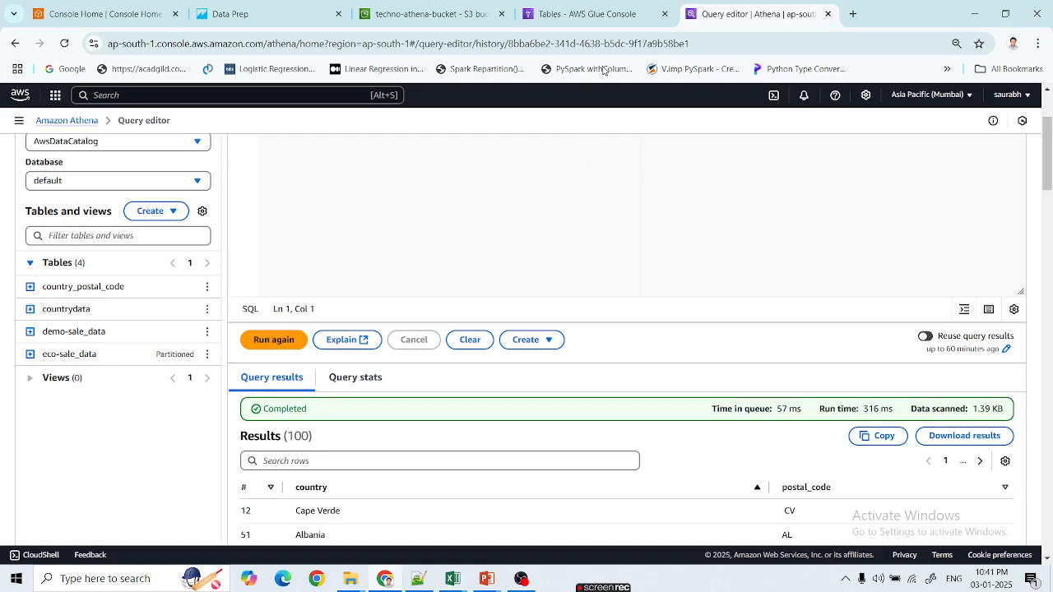
- Return to QuickSight and set the join clause to match demo-sale_data and country_postal_code on the country field
click(427, 14)
click(231, 15)
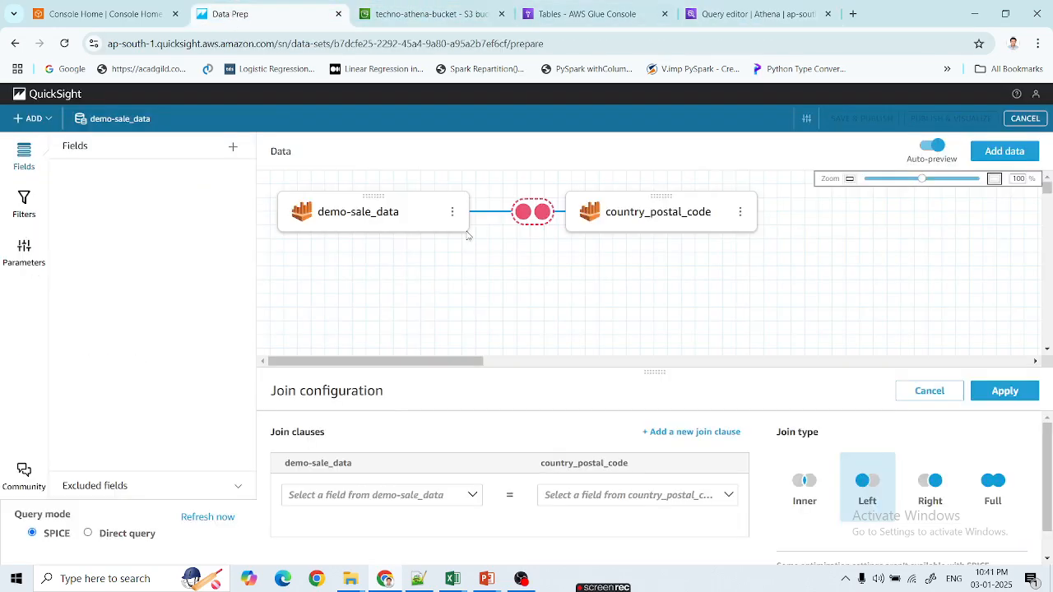
click(469, 502)
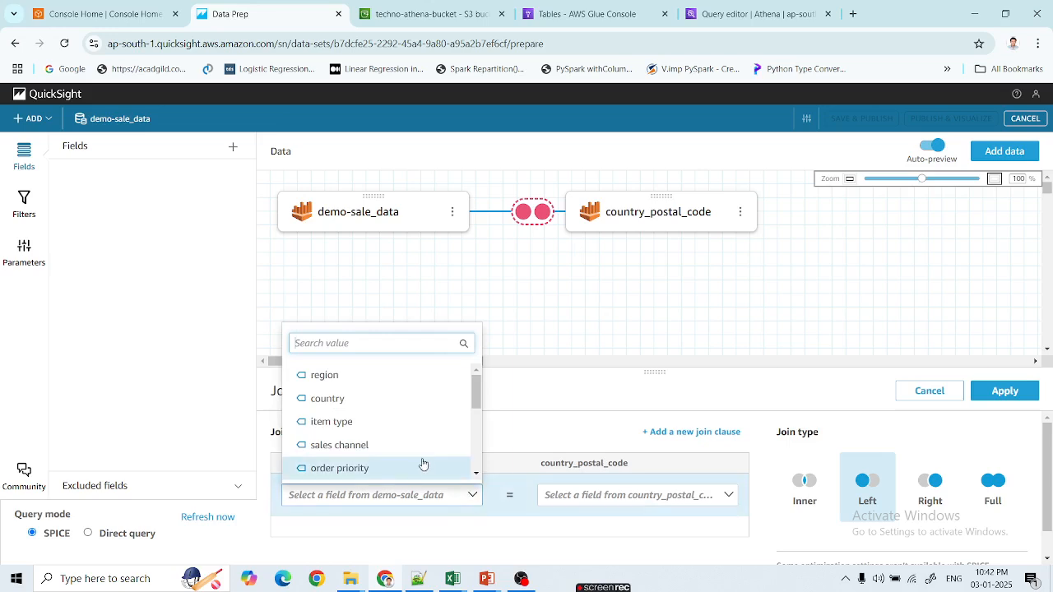
scroll(381, 421, down, 2)
scroll(381, 421, up, 2)
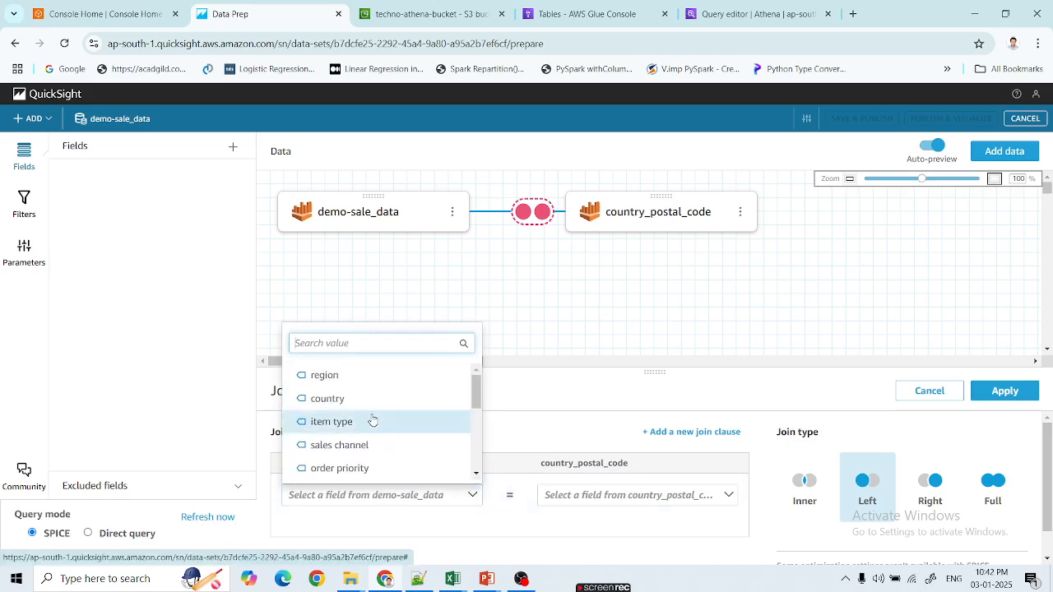
click(364, 402)
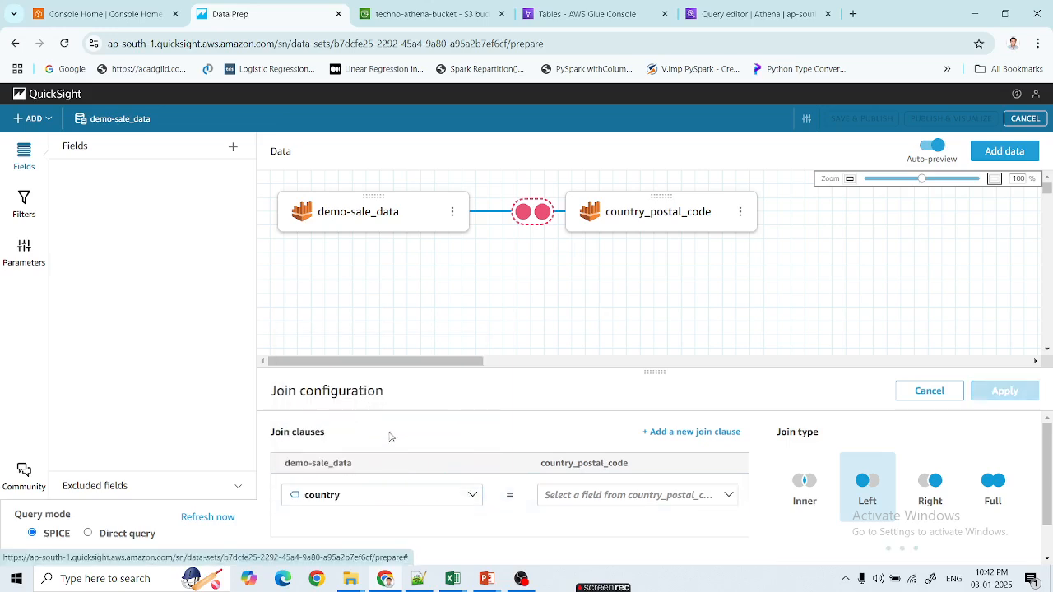
click(640, 498)
click(599, 445)
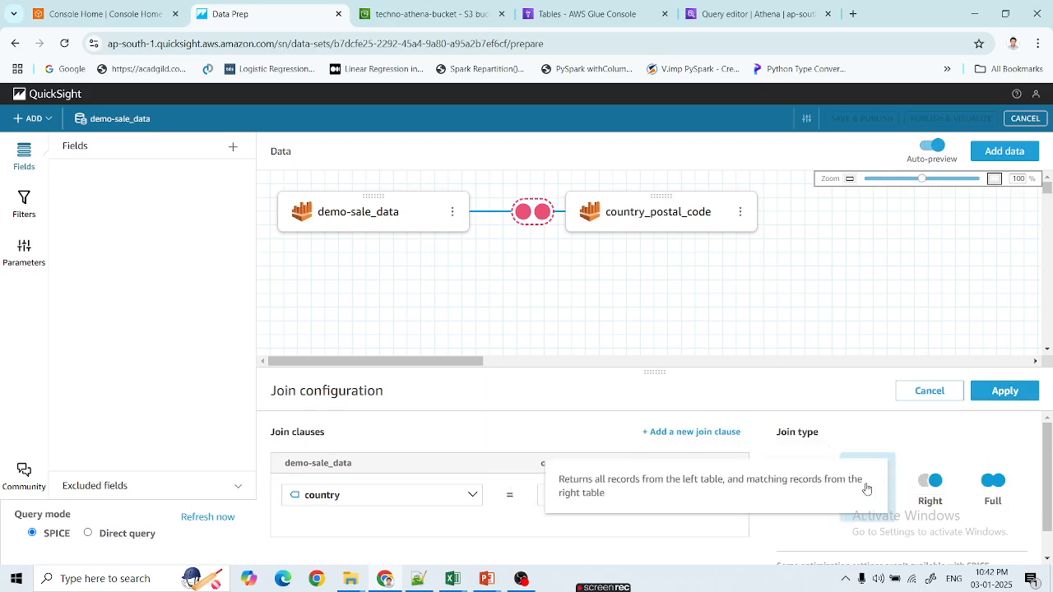
- Apply the left join between demo-sale_data and country_postal_code, check the joined columns in the preview, and save and publish the dataset
click(1004, 393)
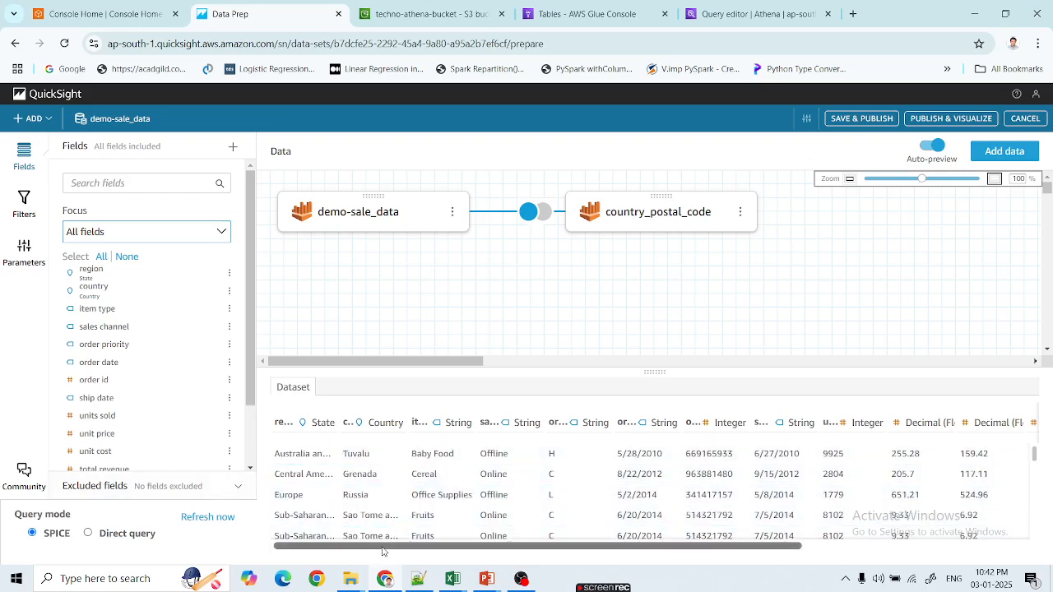
drag(398, 547, 703, 563)
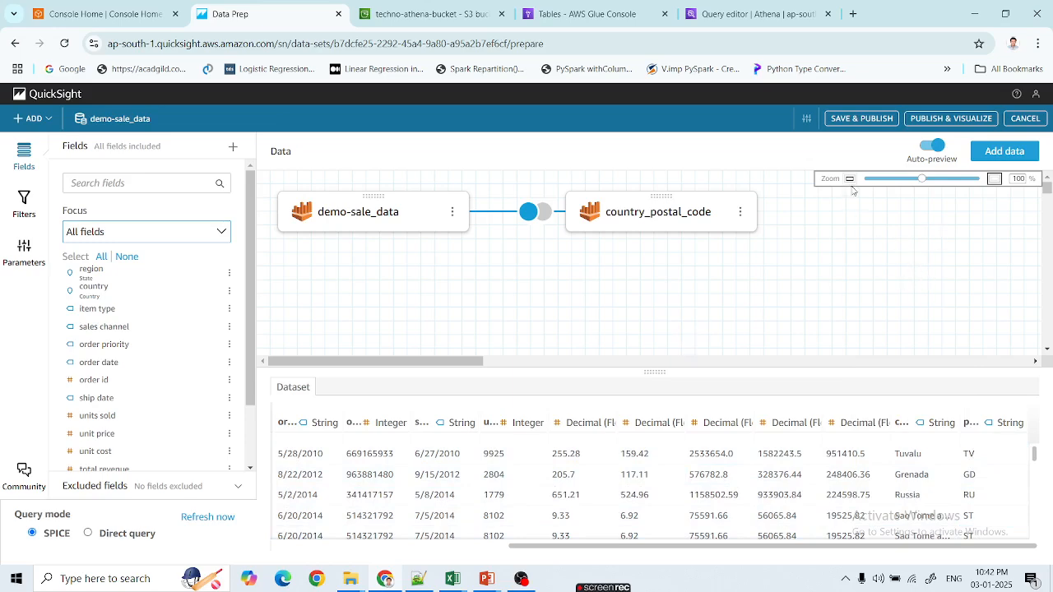
click(840, 120)
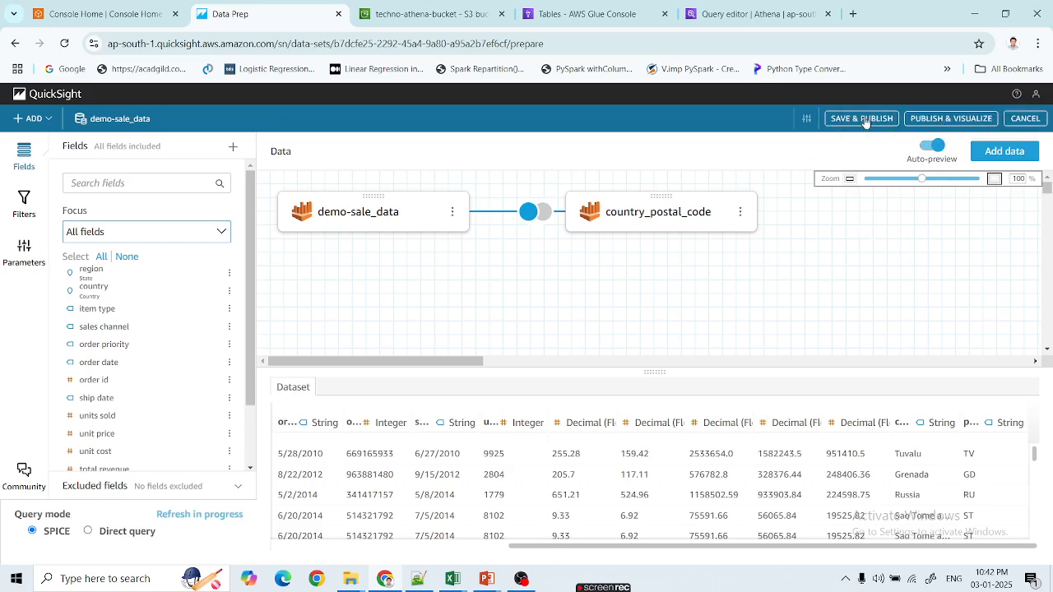
click(864, 120)
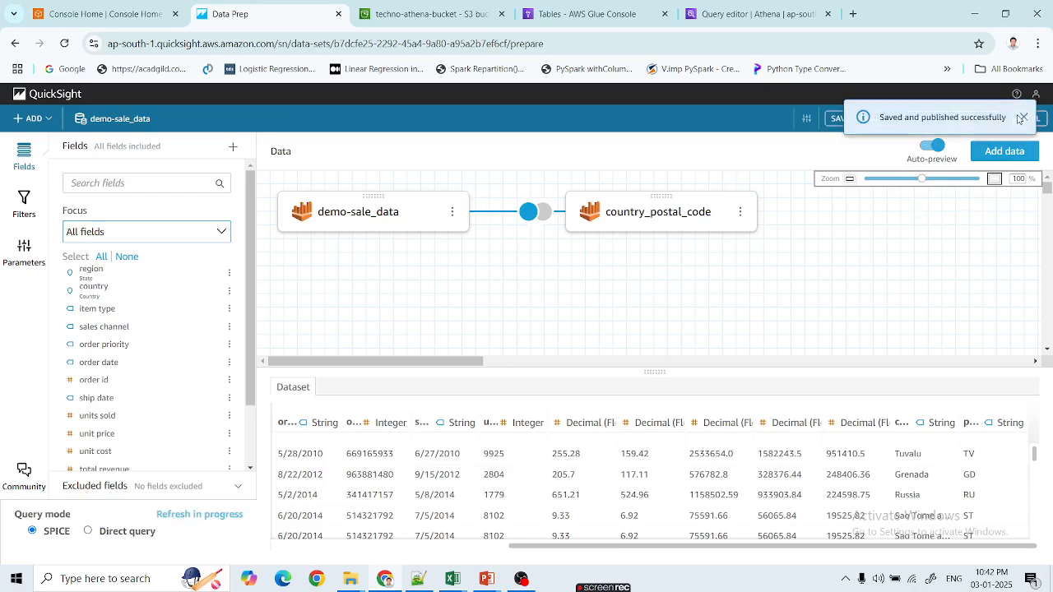
click(1023, 118)
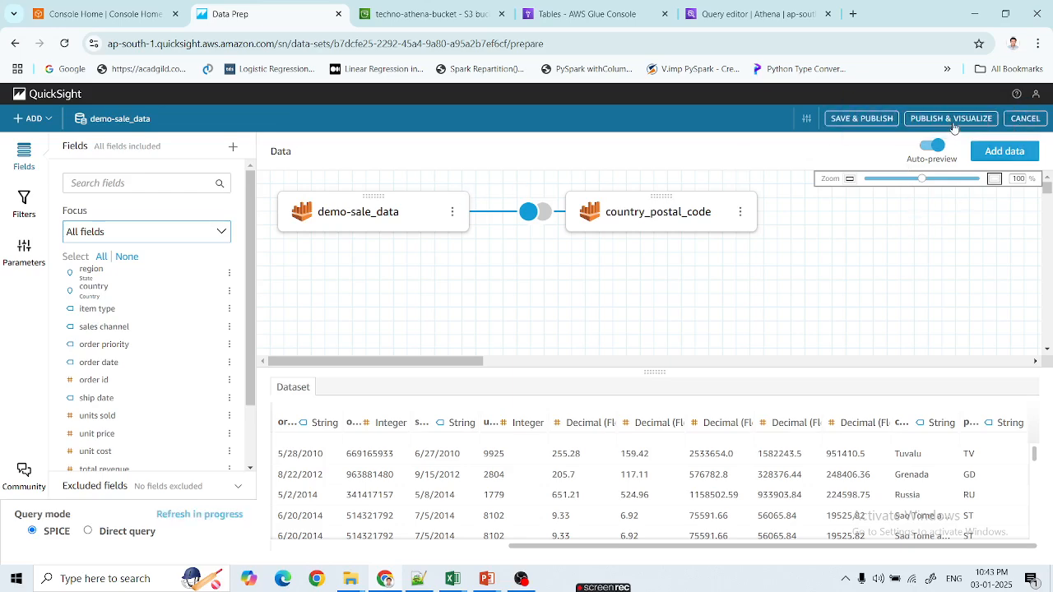
- Visualize the published dataset in a new analysis, skip creating another sheet, and build a pie chart grouped by postal_code
click(952, 120)
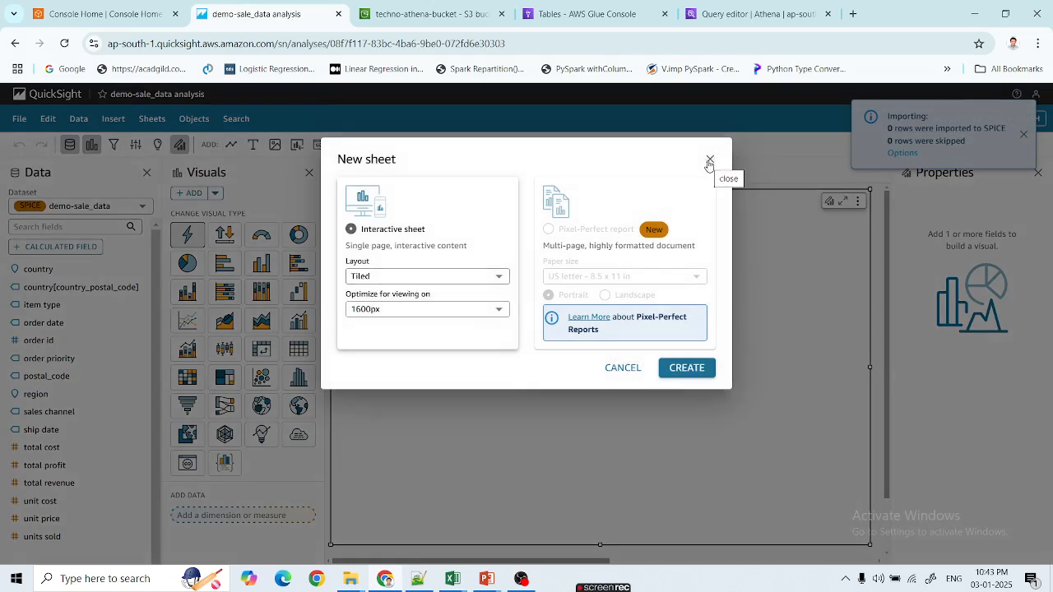
click(709, 161)
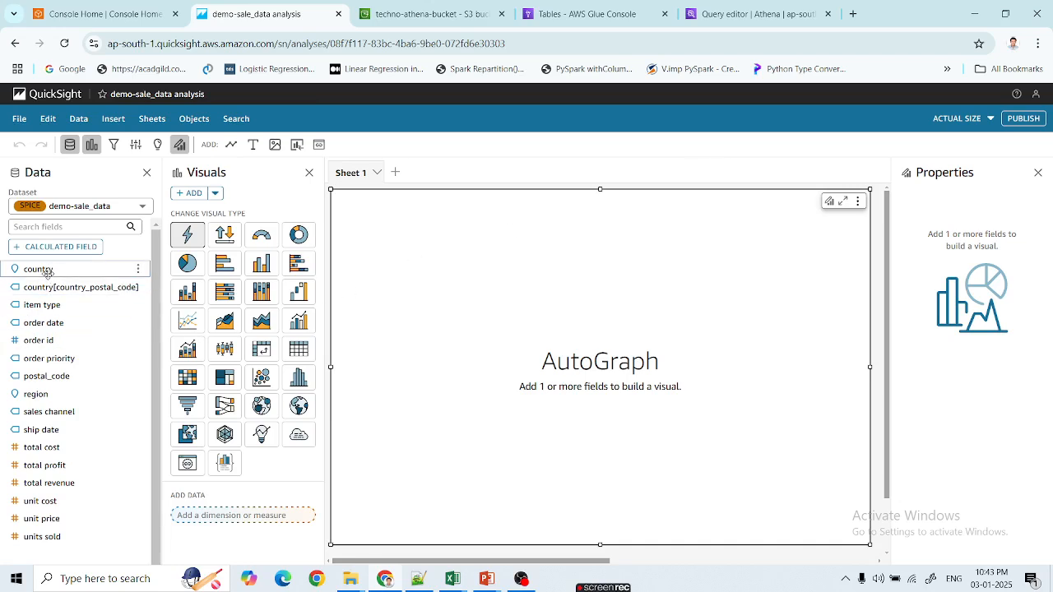
scroll(43, 411, down, 1)
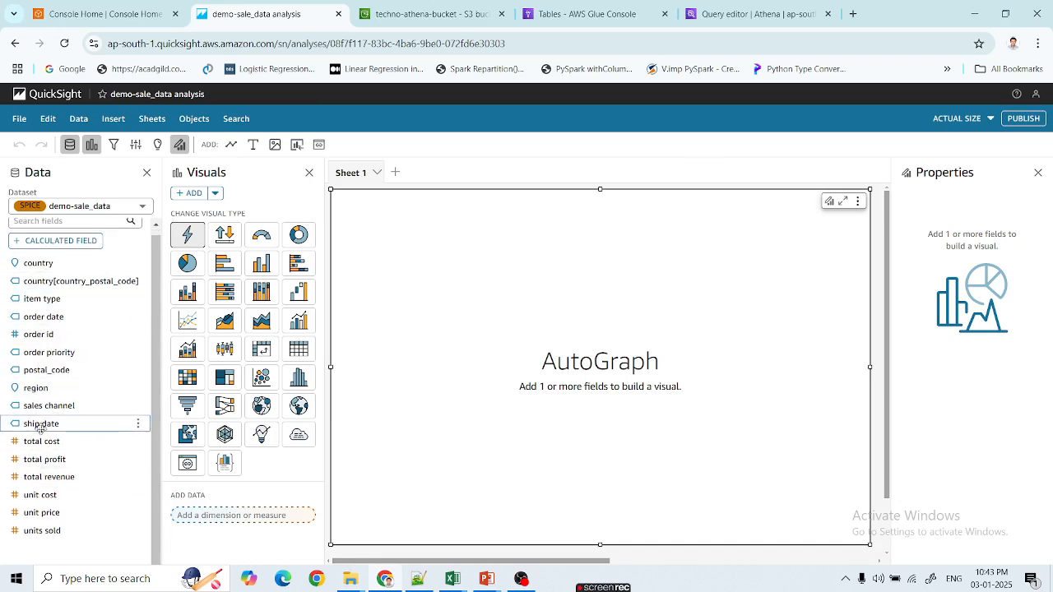
click(25, 371)
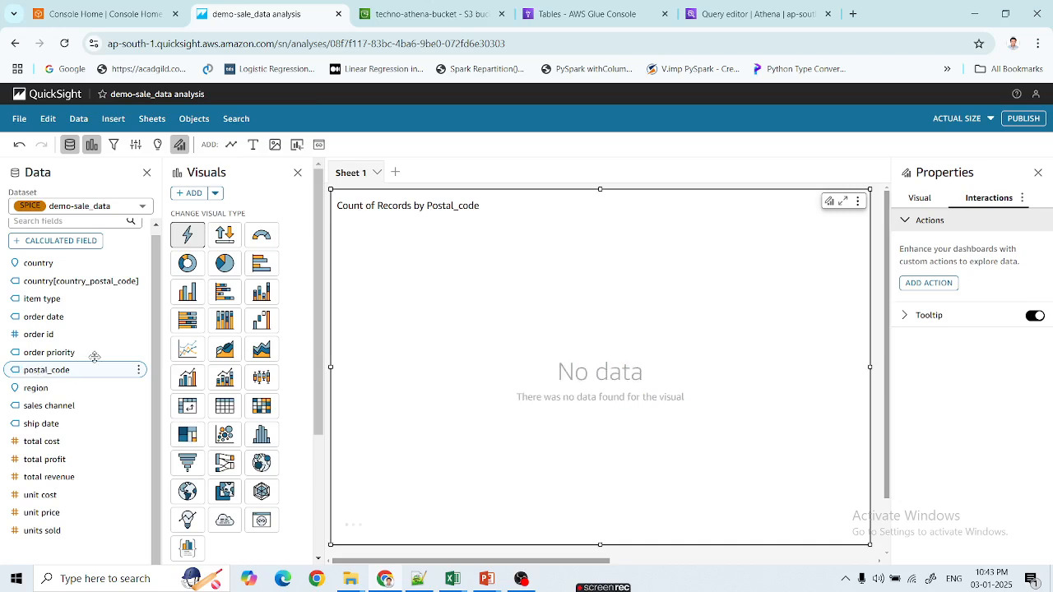
click(220, 272)
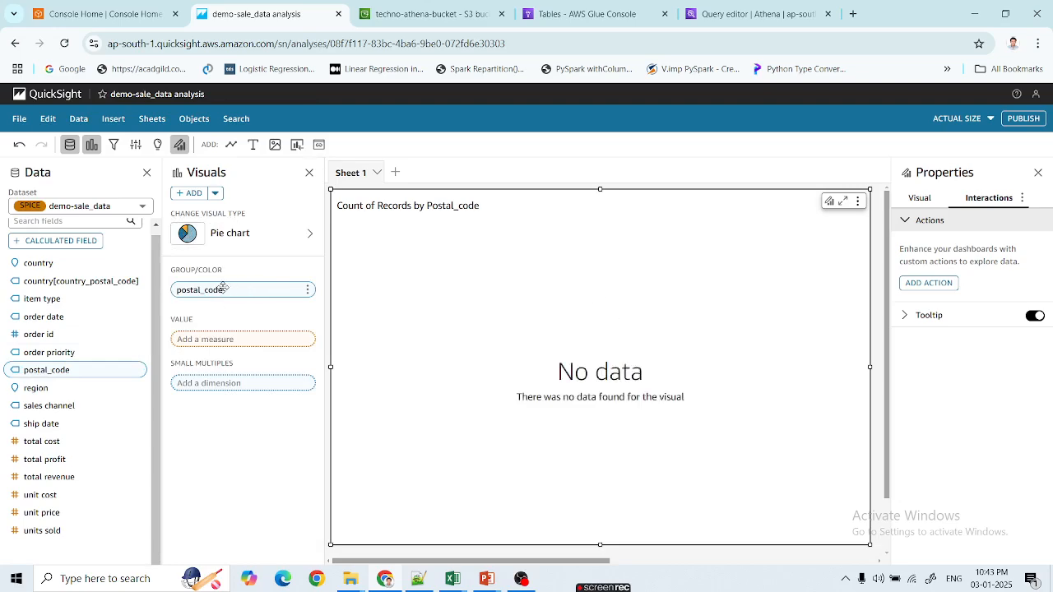
click(308, 289)
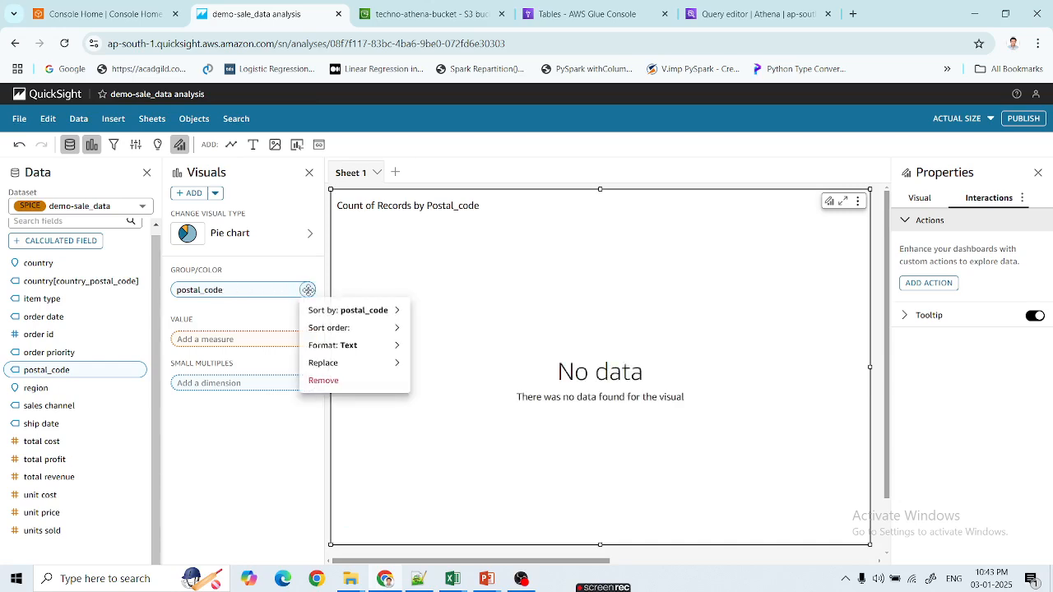
click(218, 295)
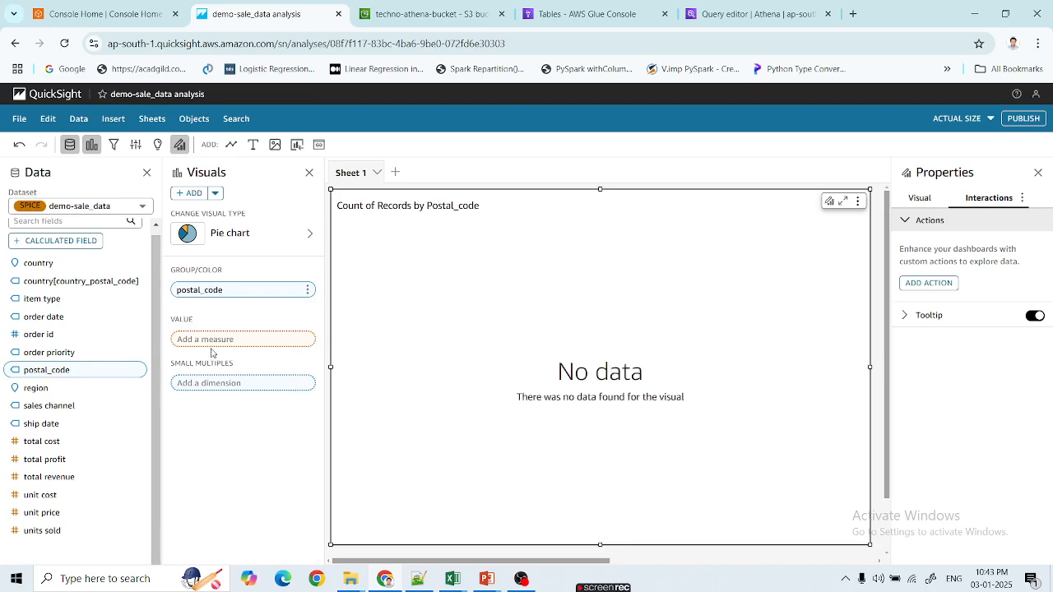
- Add total profit as the pie chart's value measure
click(219, 385)
click(195, 342)
click(195, 340)
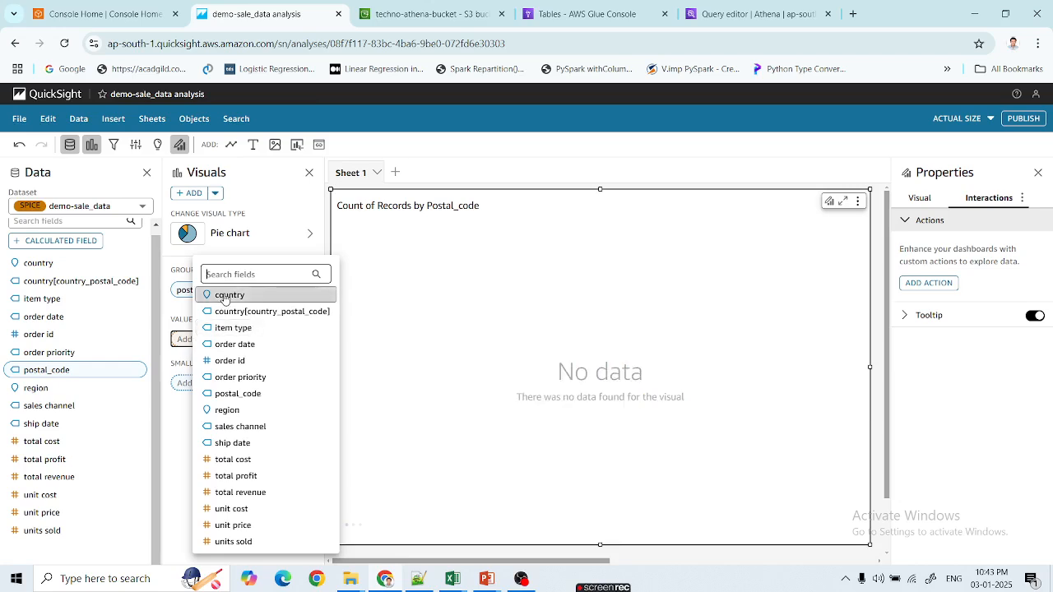
click(245, 476)
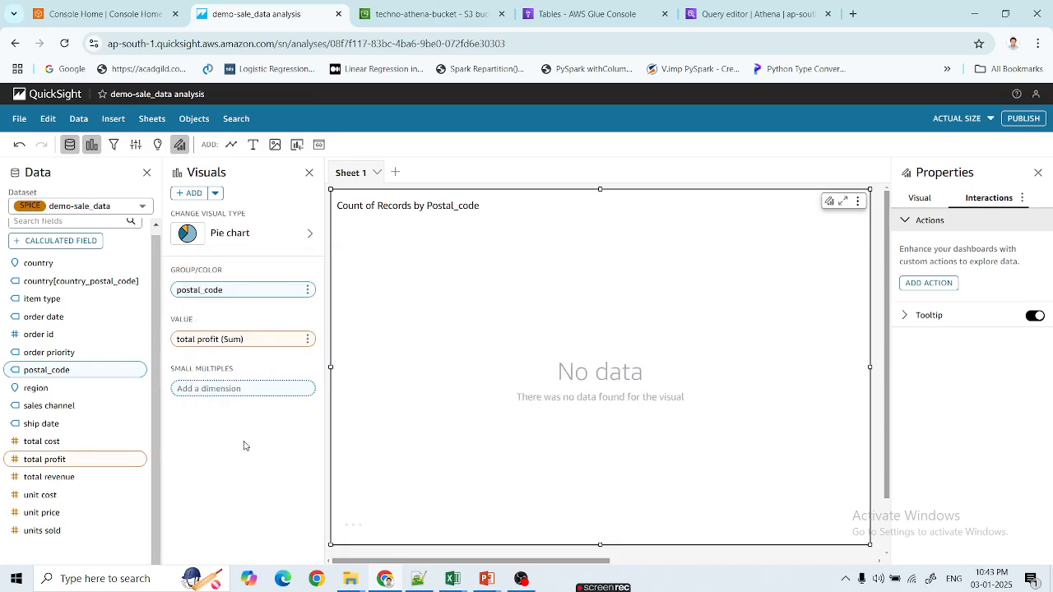
- Replace the pie chart's postal_code grouping with country[country_postal_code]
click(304, 290)
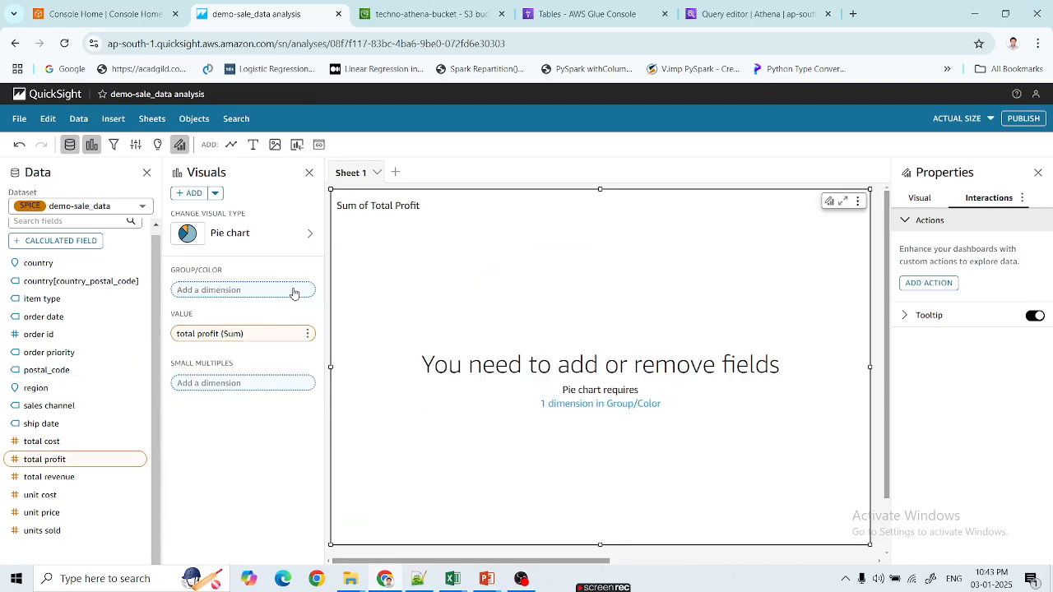
click(294, 291)
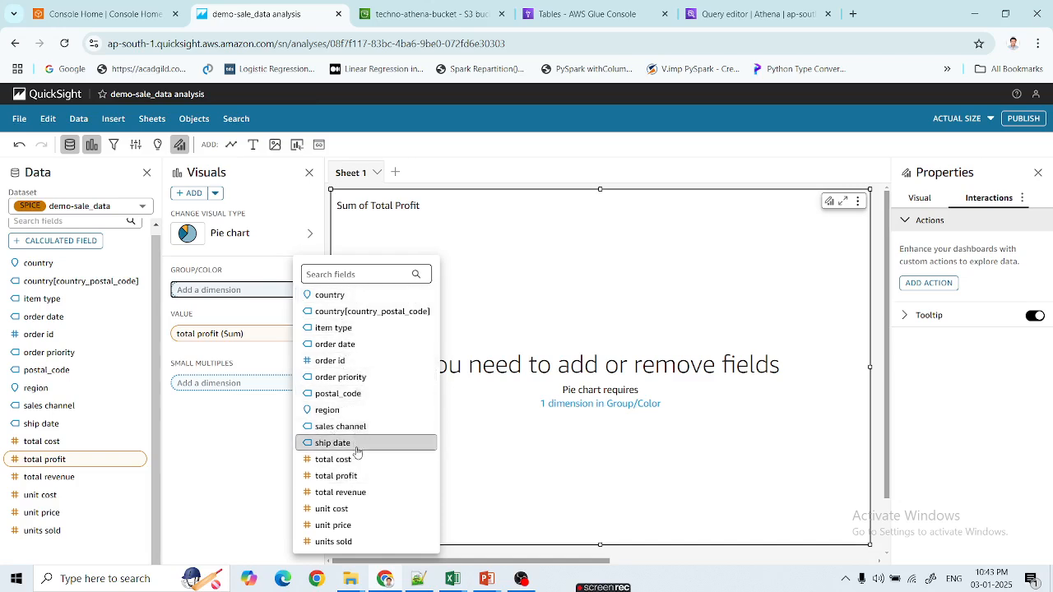
click(369, 313)
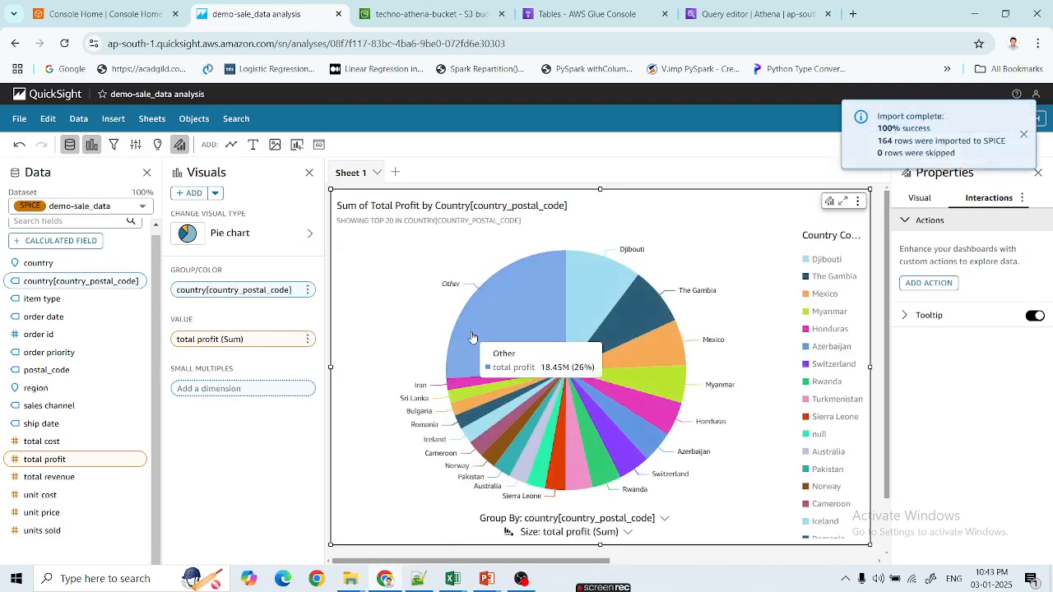
- Change the pie chart's grouping to postal_code and inspect the total profit of the DJ slice
click(307, 289)
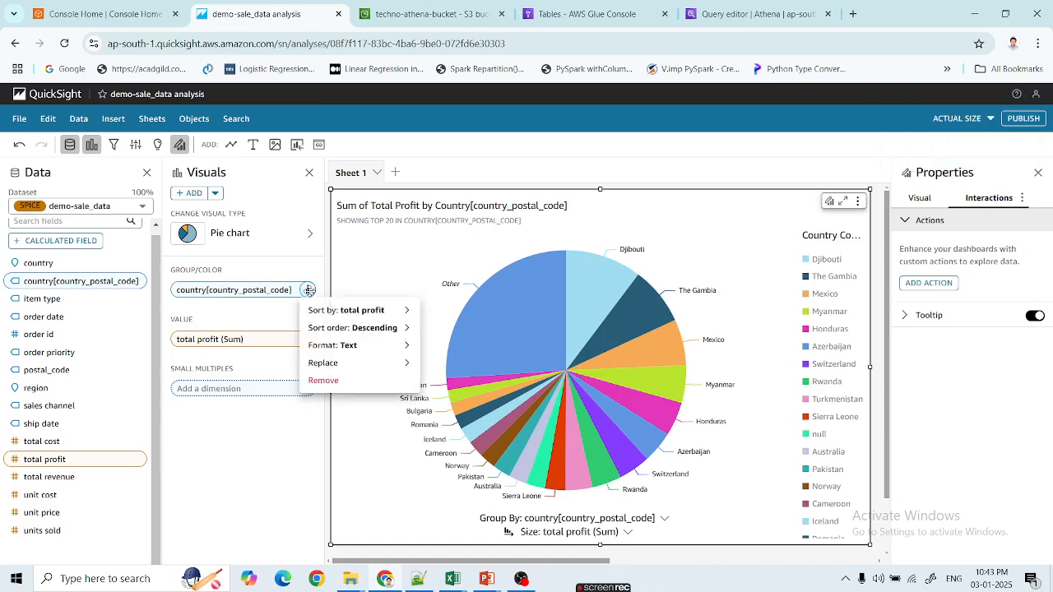
click(335, 381)
click(302, 290)
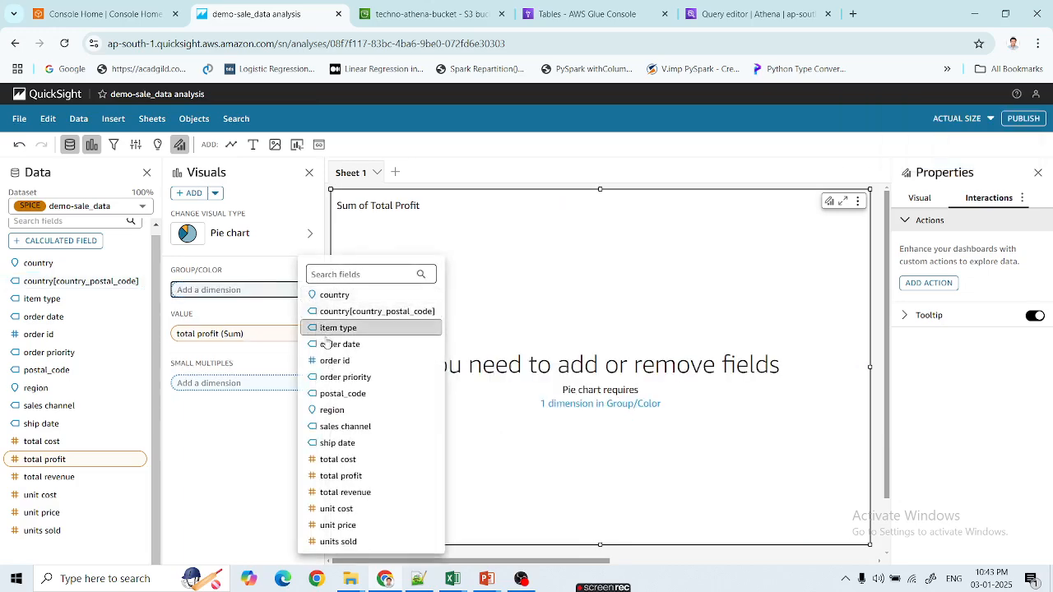
click(343, 394)
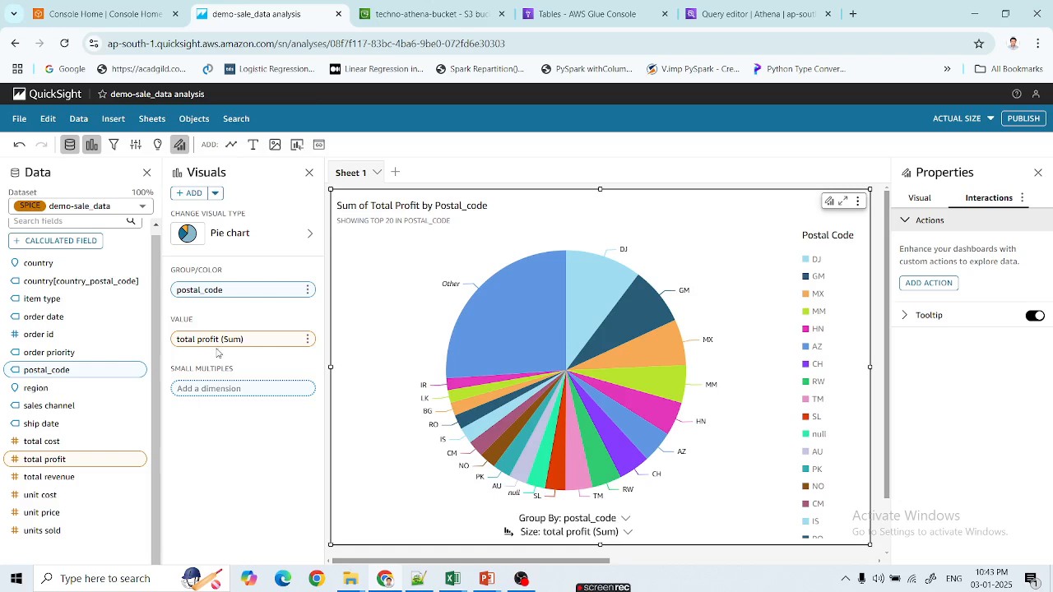
mouse_move(474, 286)
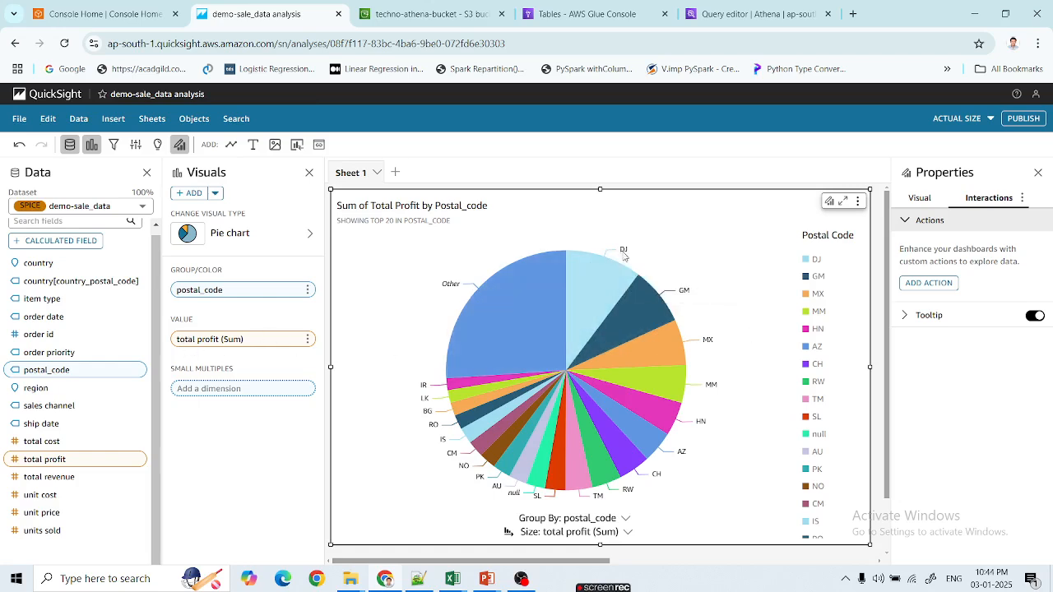
mouse_move(624, 255)
mouse_move(617, 273)
mouse_move(592, 298)
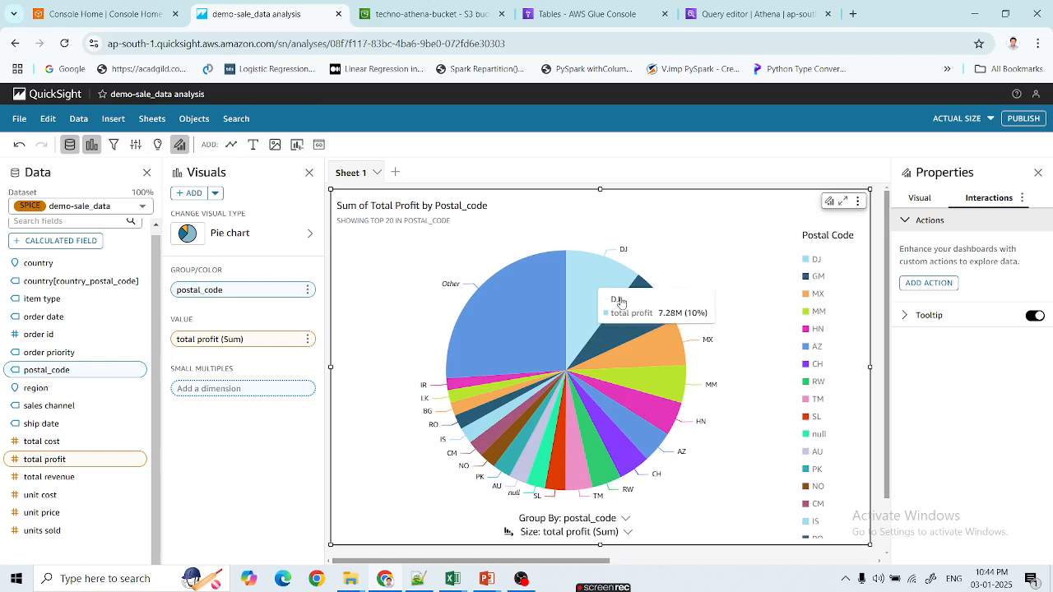
mouse_move(638, 326)
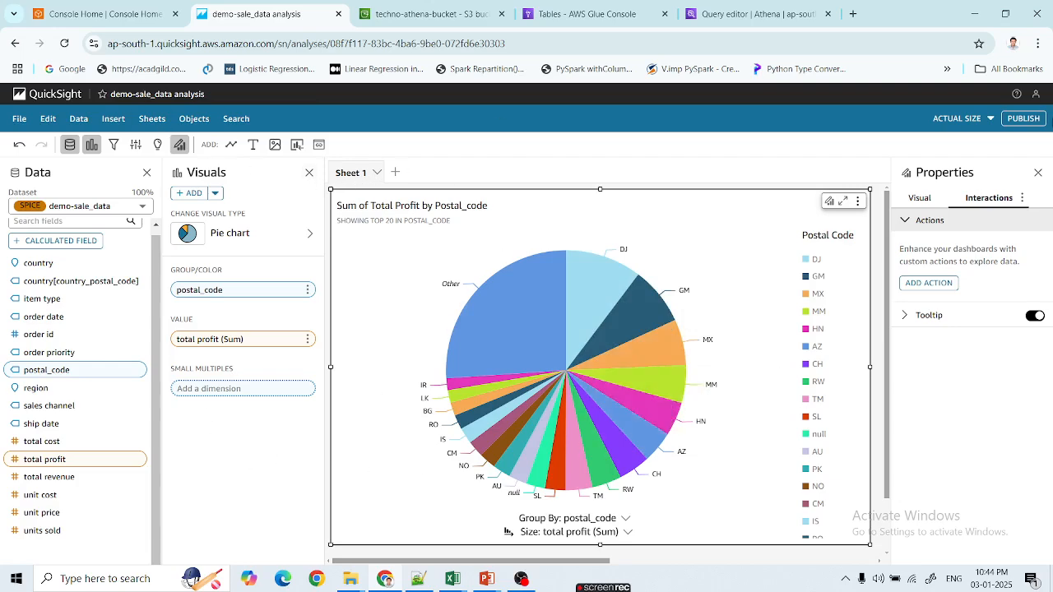
- Publish the analysis as a new dashboard named mydashboard with all sheets selected
click(1031, 120)
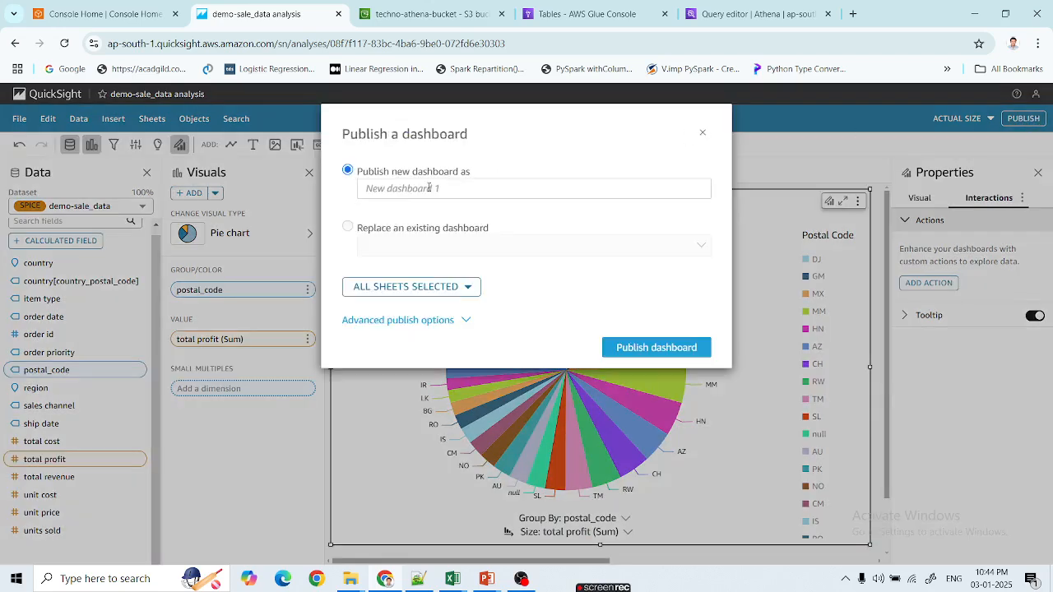
click(384, 189)
text(a)
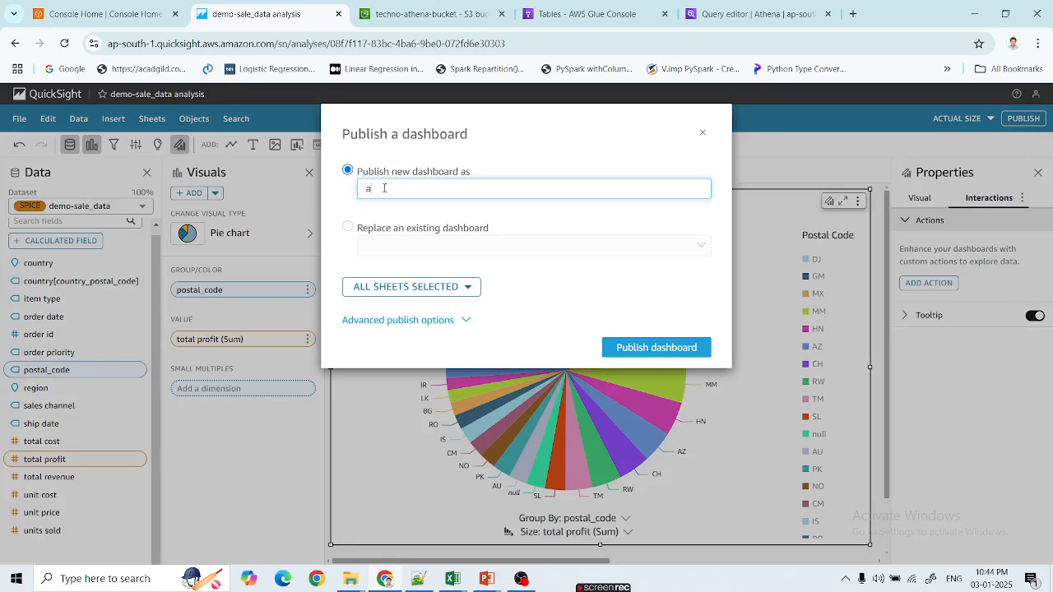
text(b)
key(BackSpace)
key(BackSpace)
text(m)
click(656, 347)
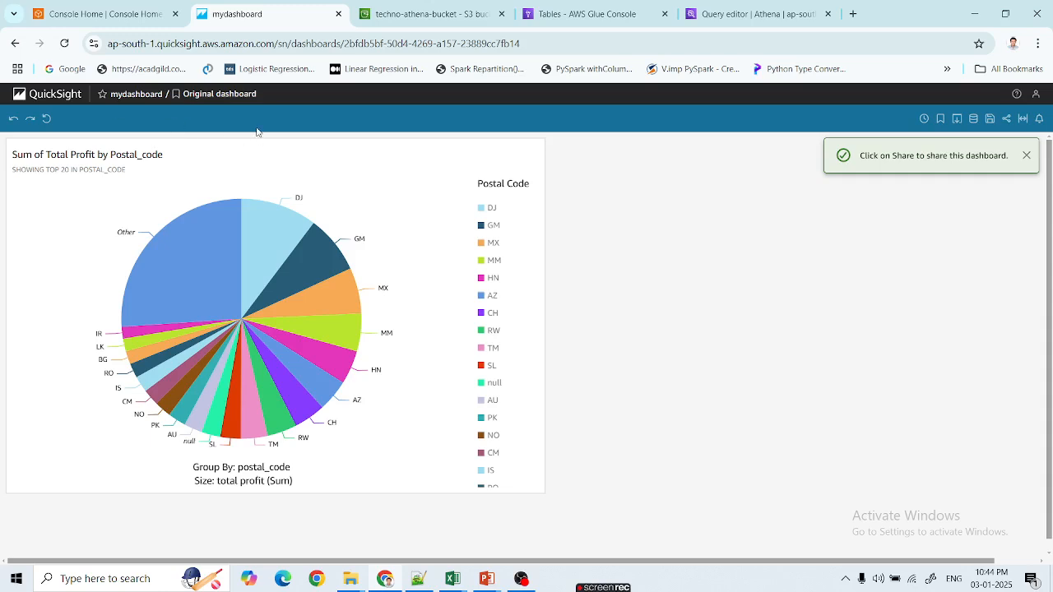
click(1027, 157)
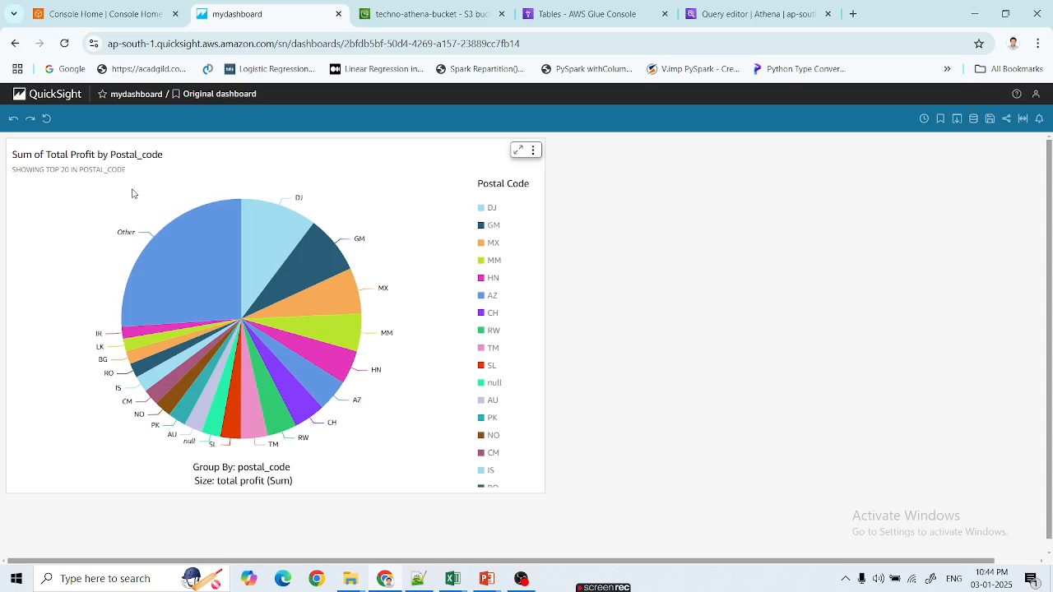
- Review the pie chart's export options and the dashboard's sharing permissions, and return to mydashboard
click(532, 152)
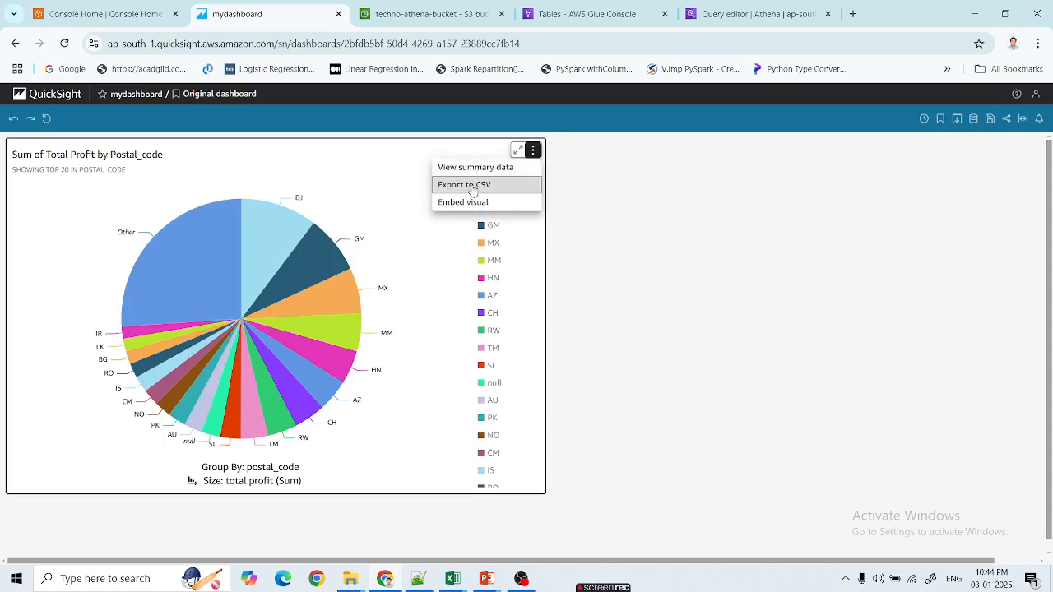
click(717, 234)
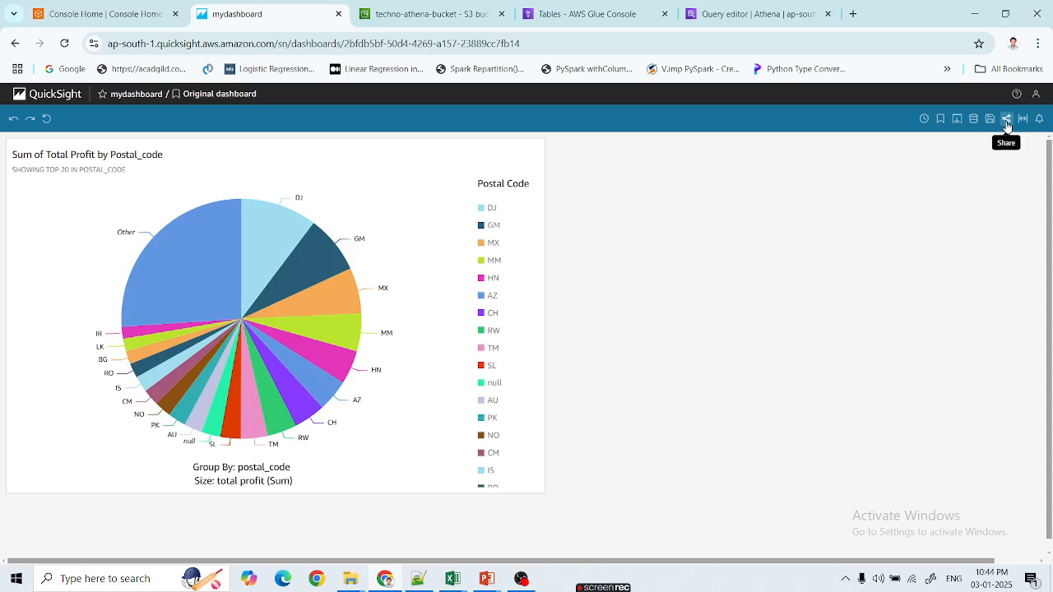
click(1006, 125)
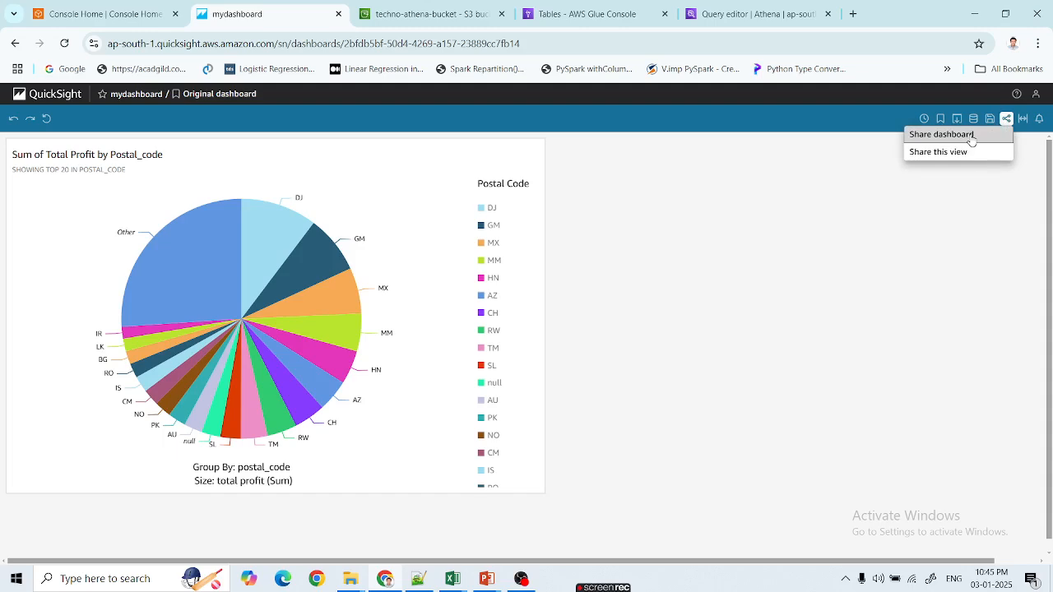
click(971, 135)
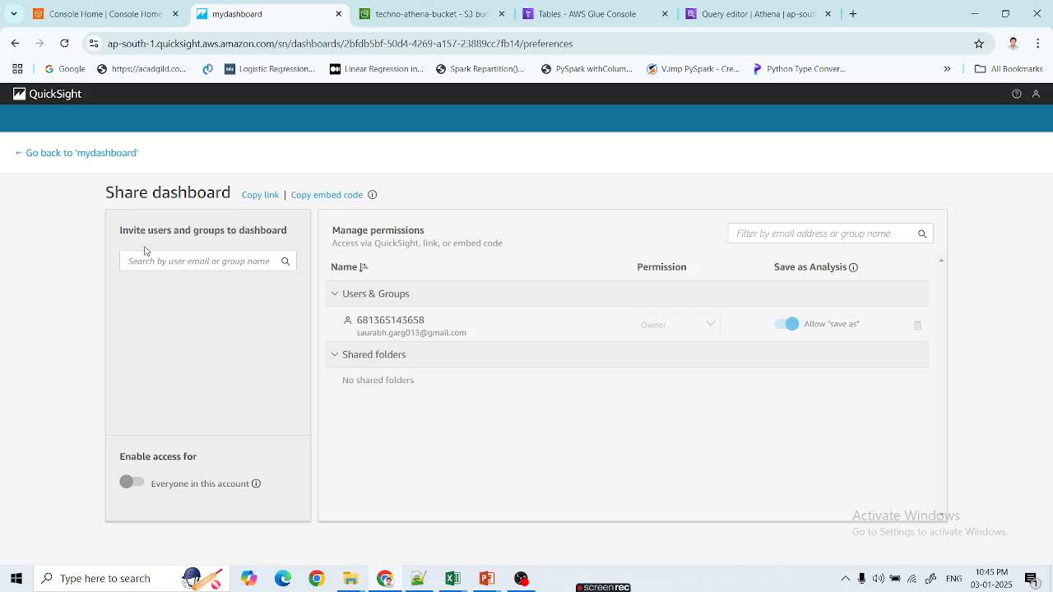
click(22, 155)
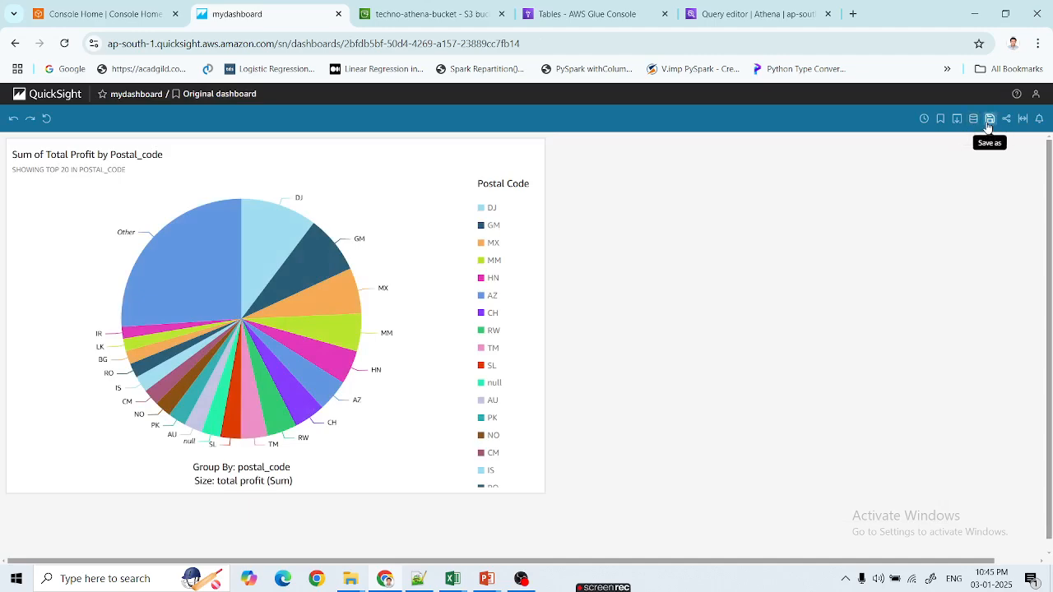
- Save the mydashboard dashboard as a new analysis named abcd and return to the list of analyses
click(989, 119)
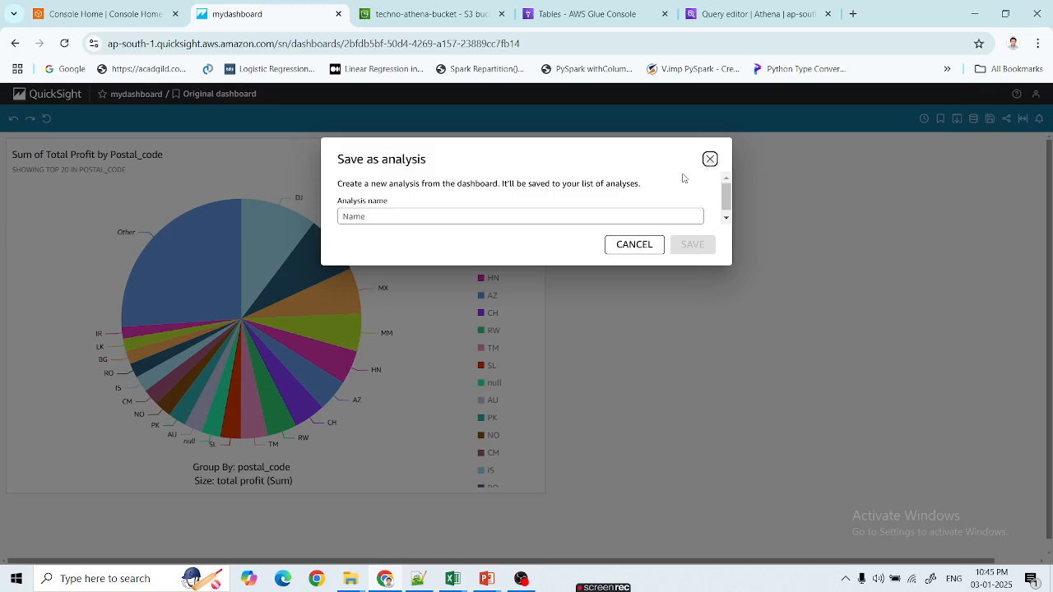
click(523, 218)
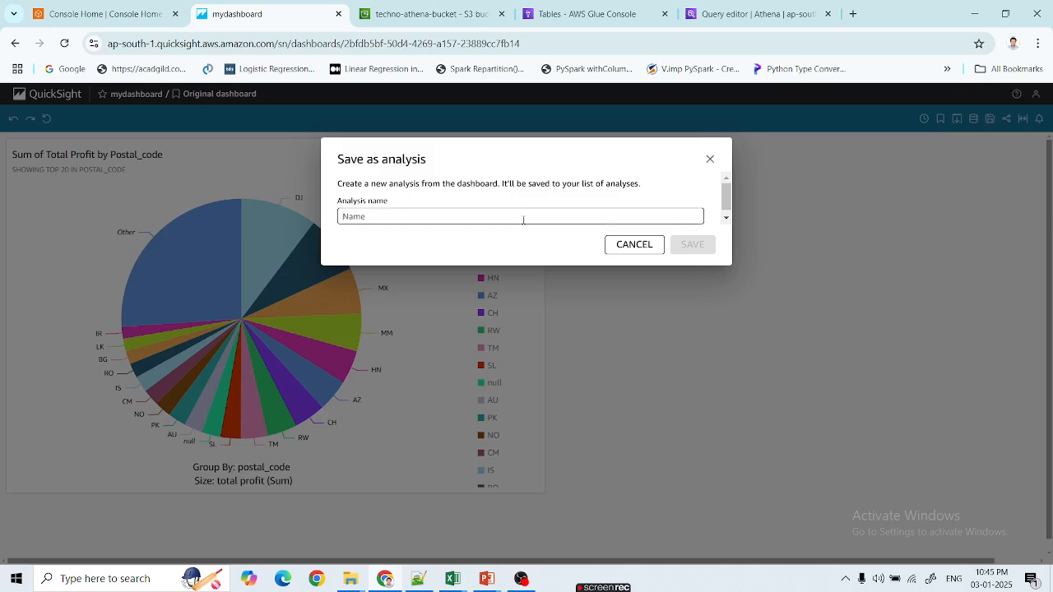
text(b)
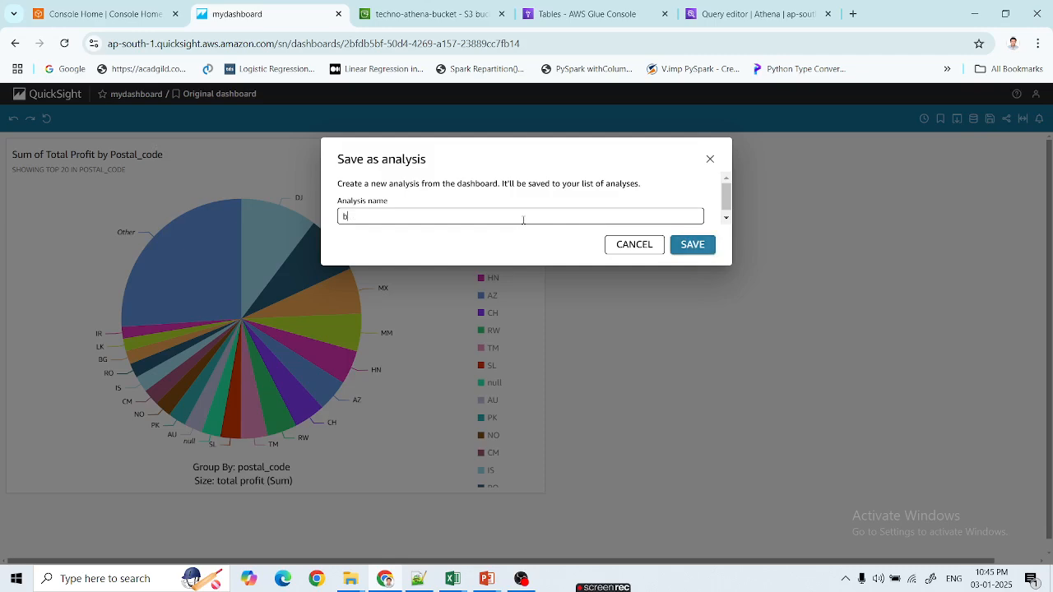
key(BackSpace)
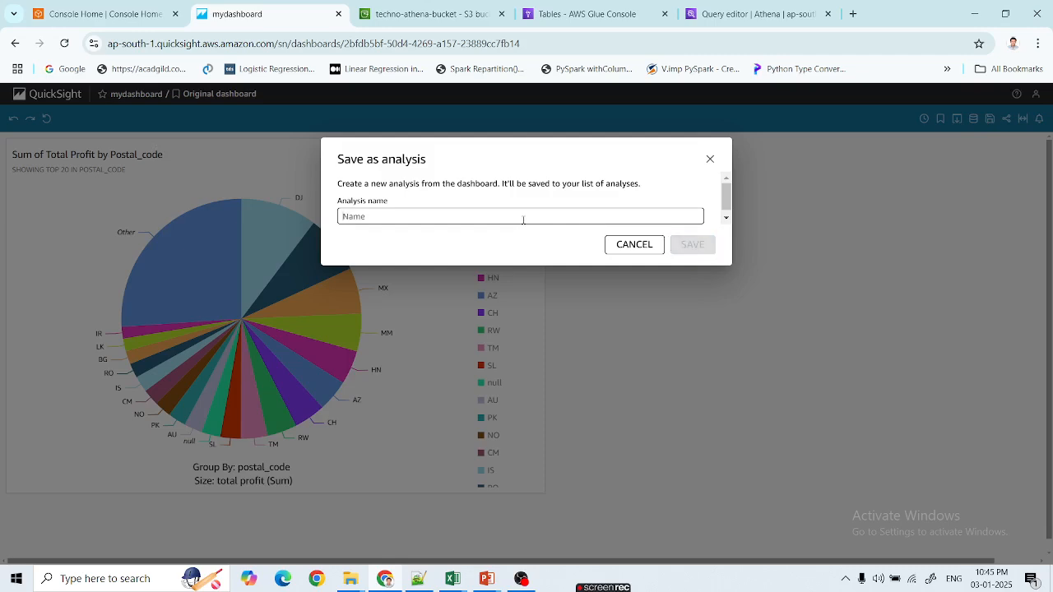
text(abcd)
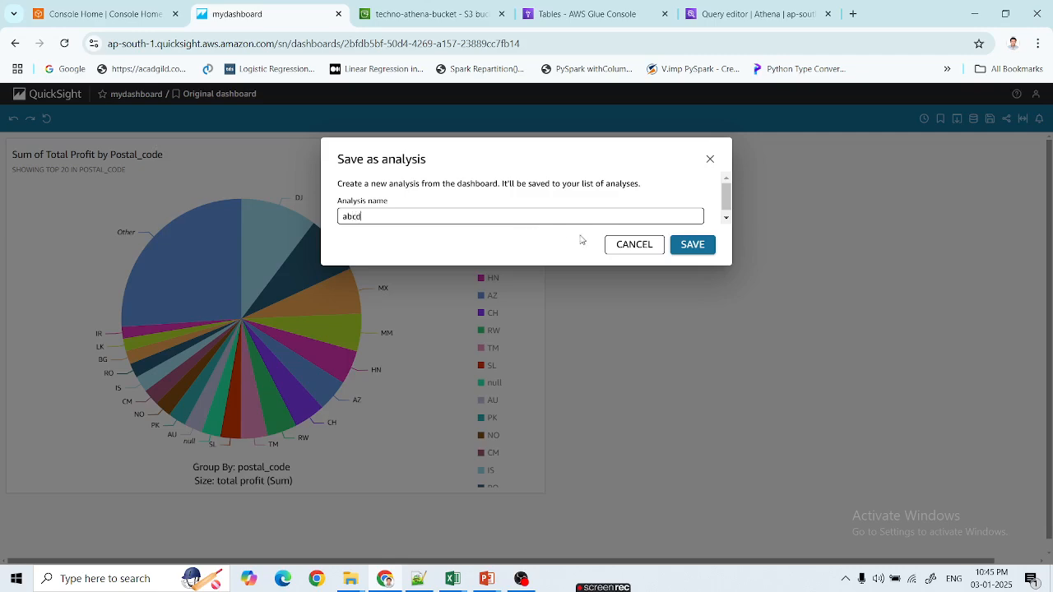
click(698, 244)
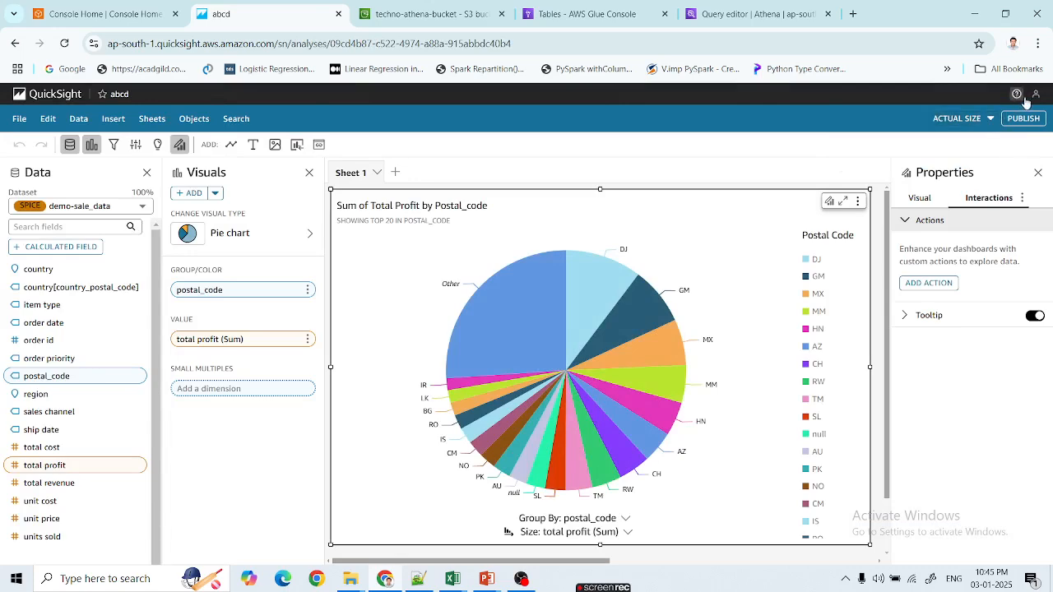
click(31, 98)
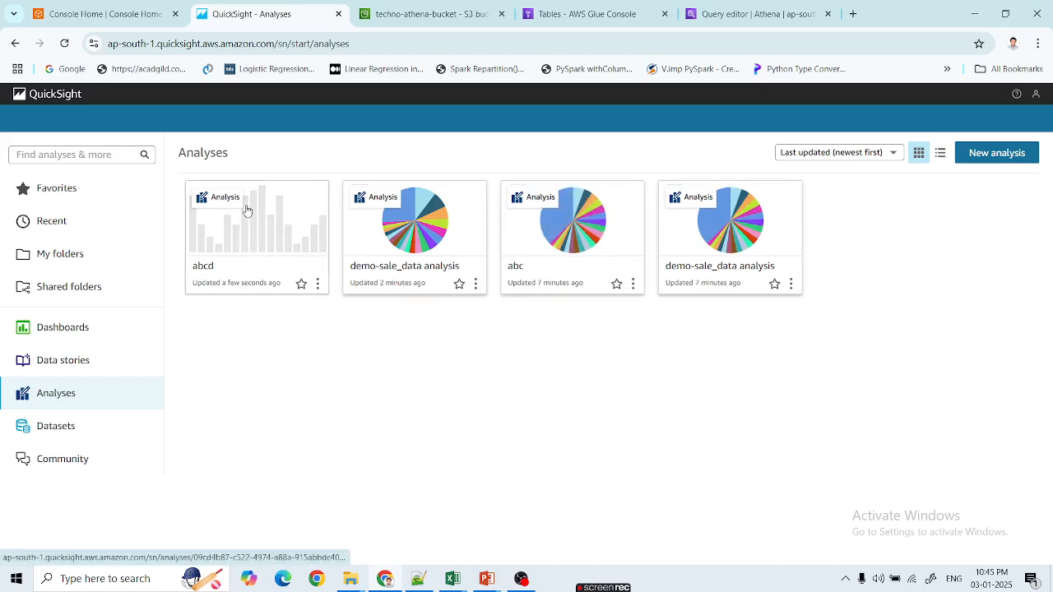
- Create a new personal folder named techno
click(58, 295)
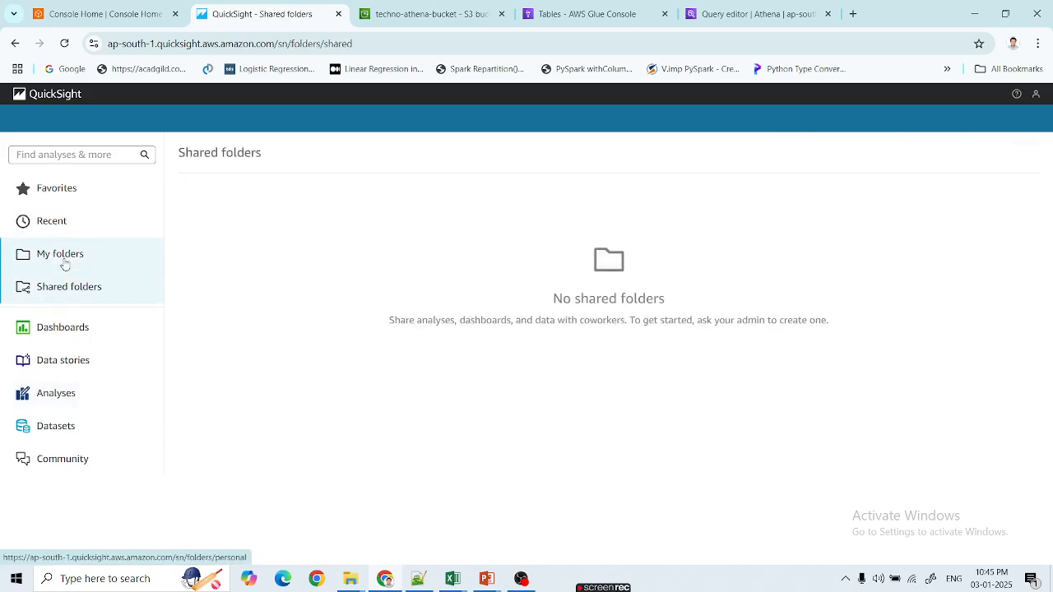
click(64, 260)
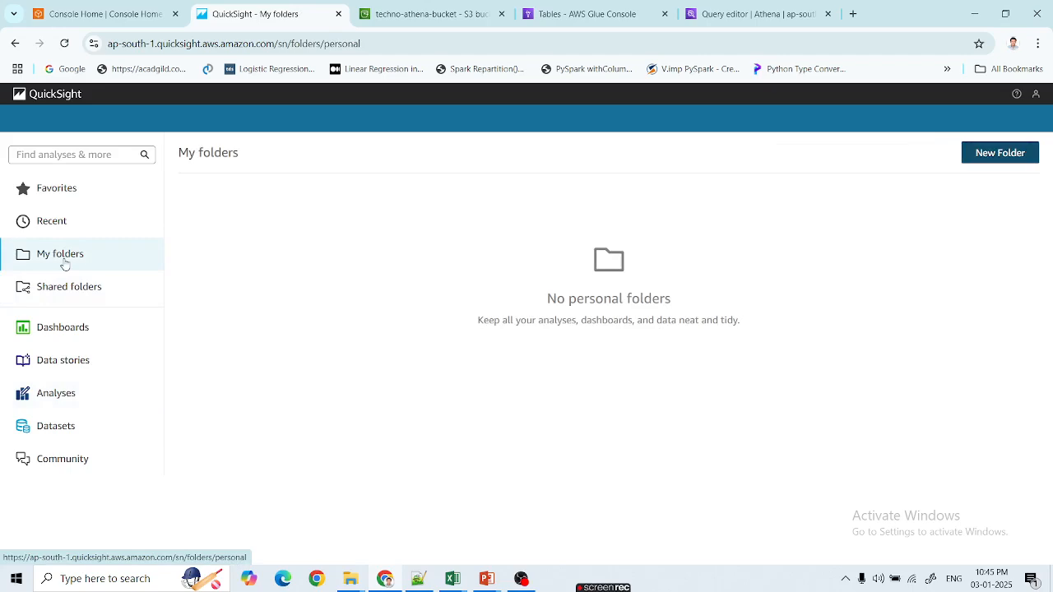
click(987, 156)
click(440, 206)
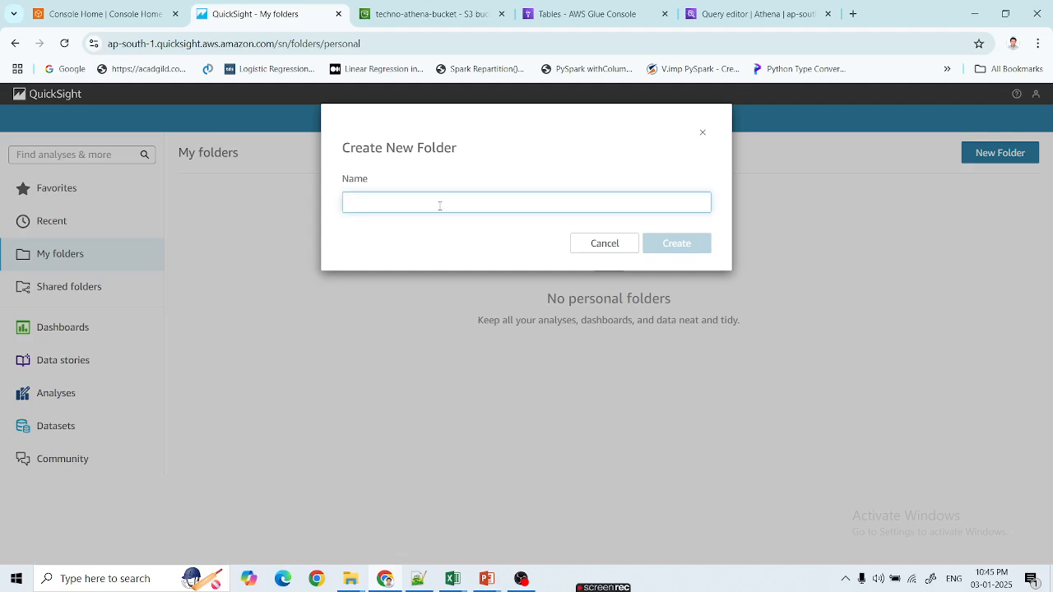
text(techno)
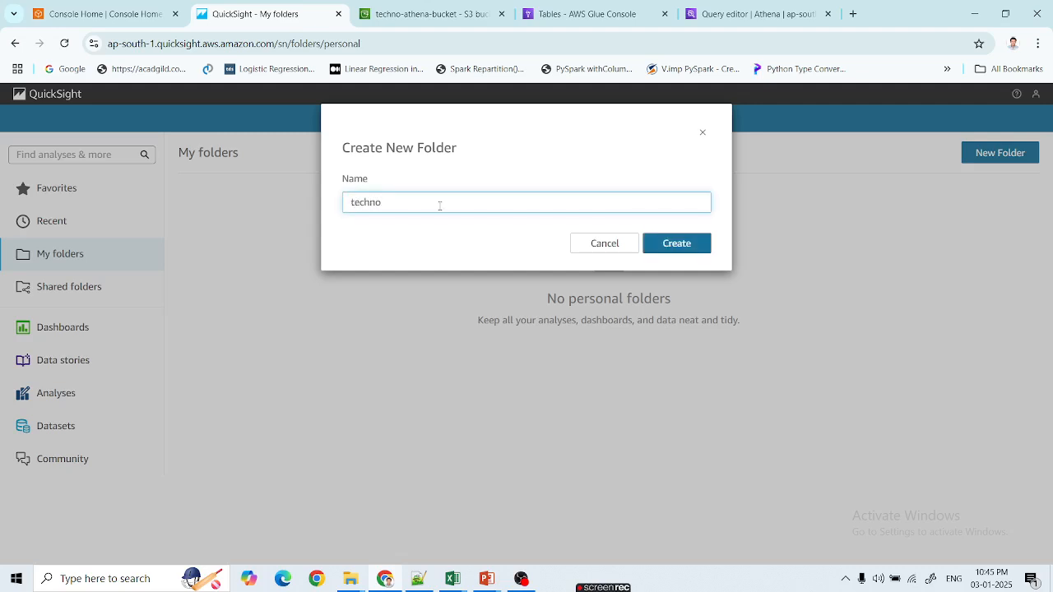
click(698, 245)
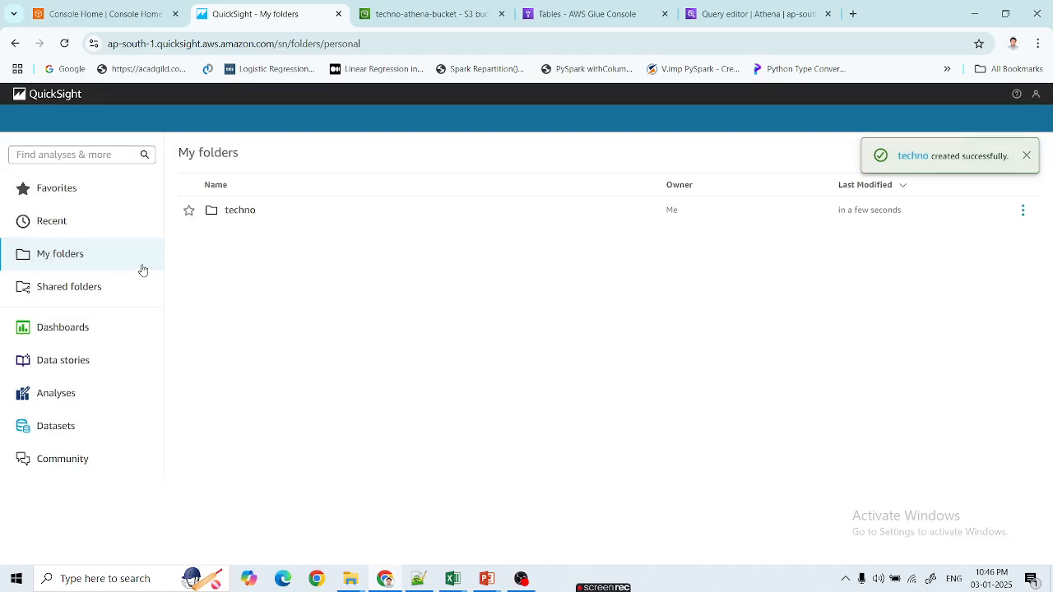
- Add mydashboard to the techno personal folder and open that folder to check its contents
click(73, 329)
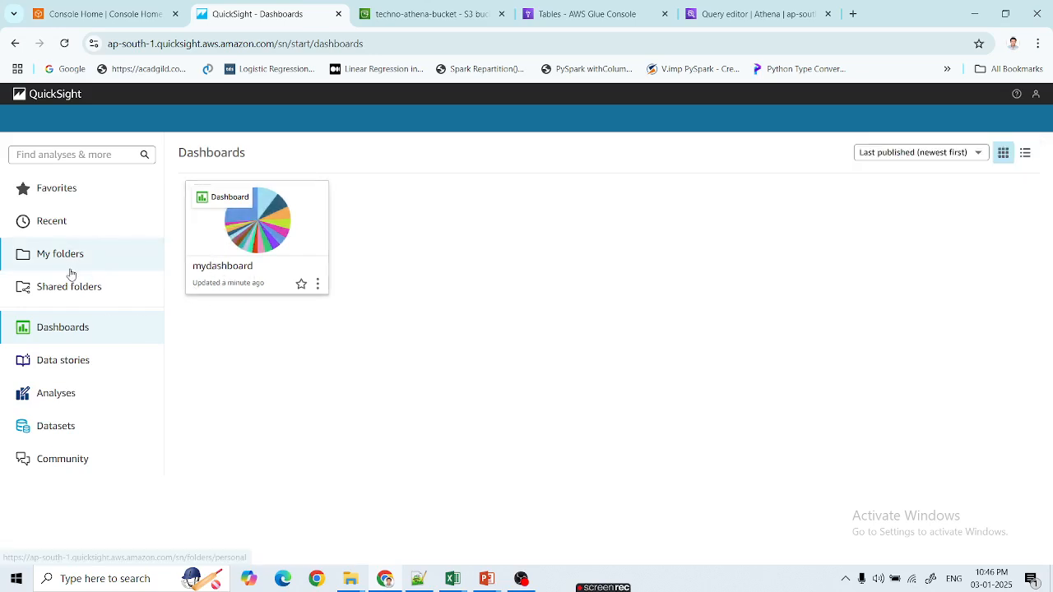
click(318, 287)
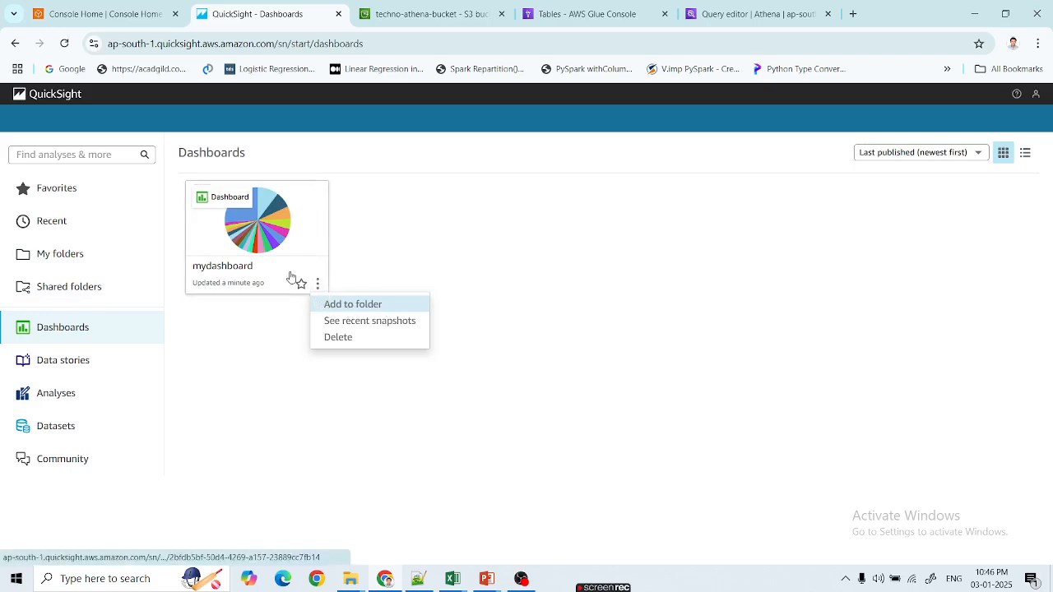
click(341, 308)
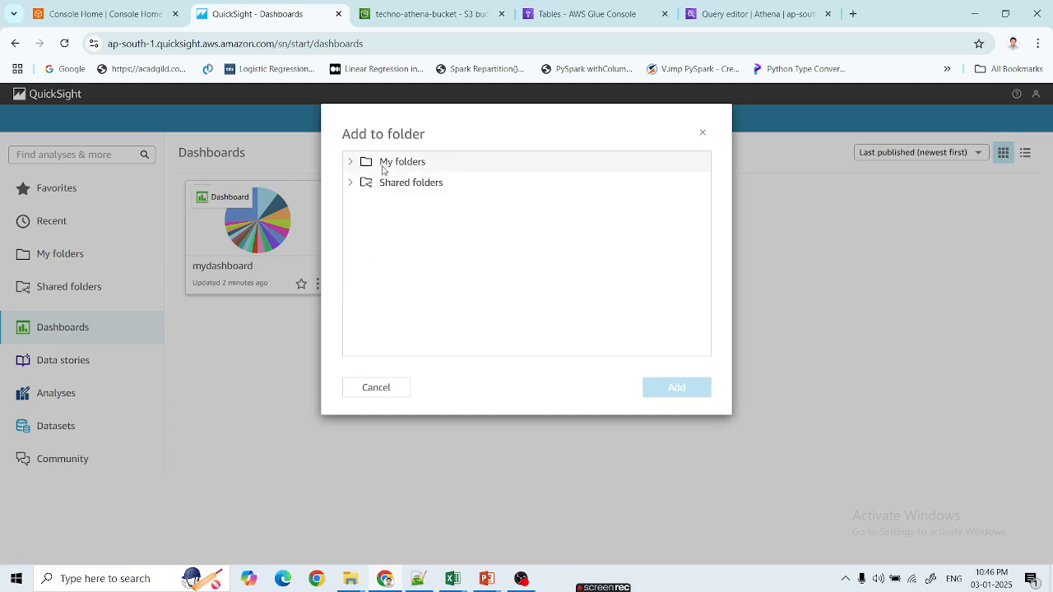
click(351, 162)
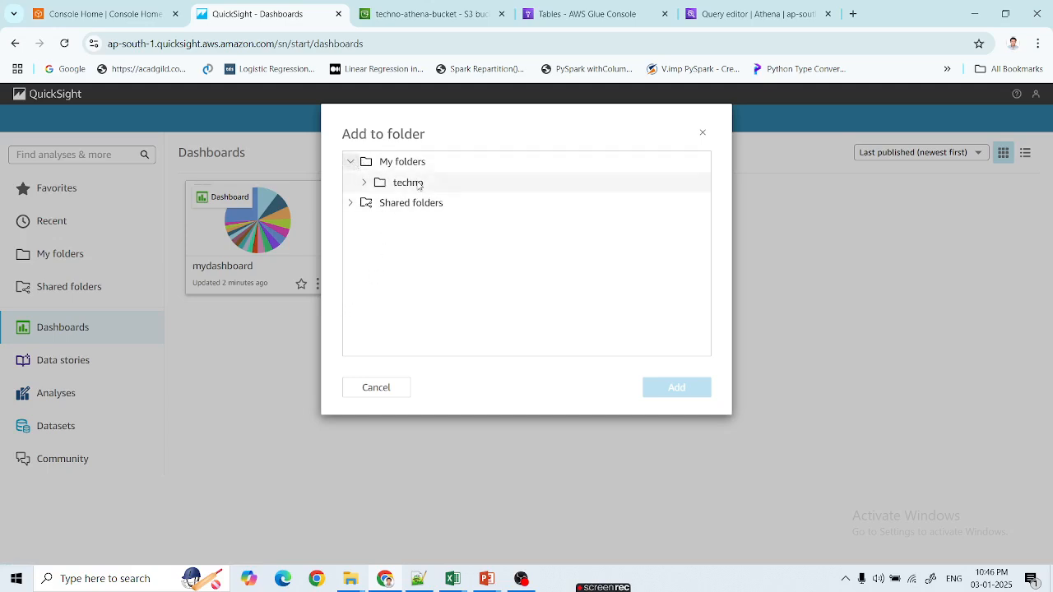
click(419, 183)
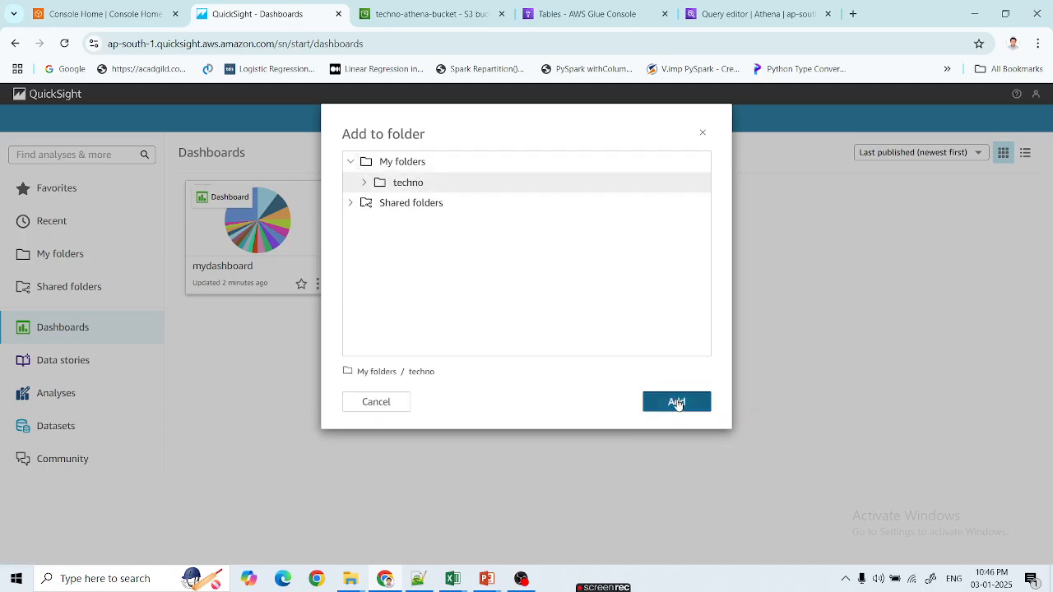
click(675, 403)
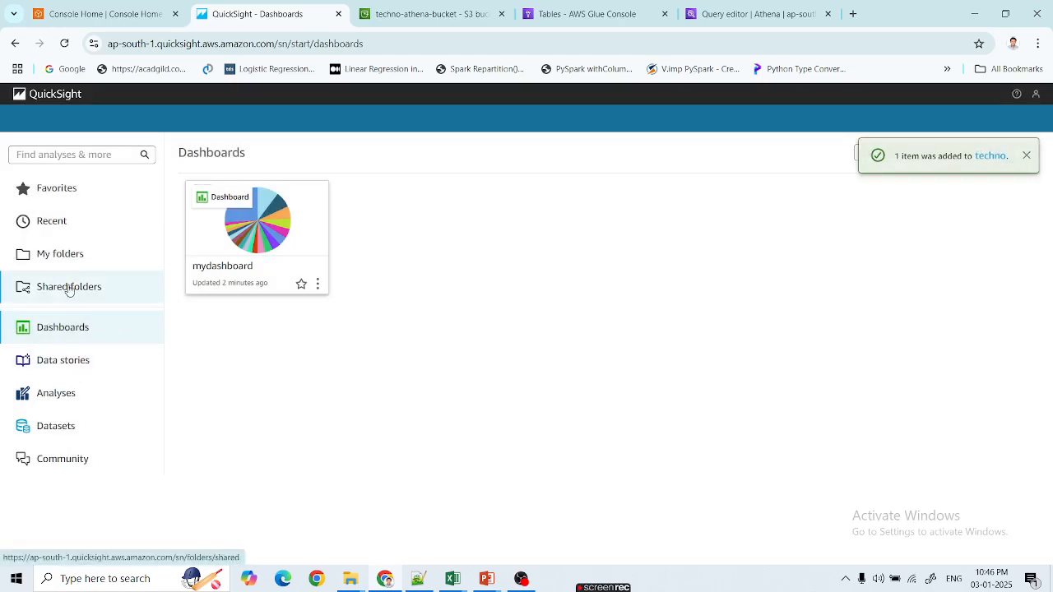
click(39, 264)
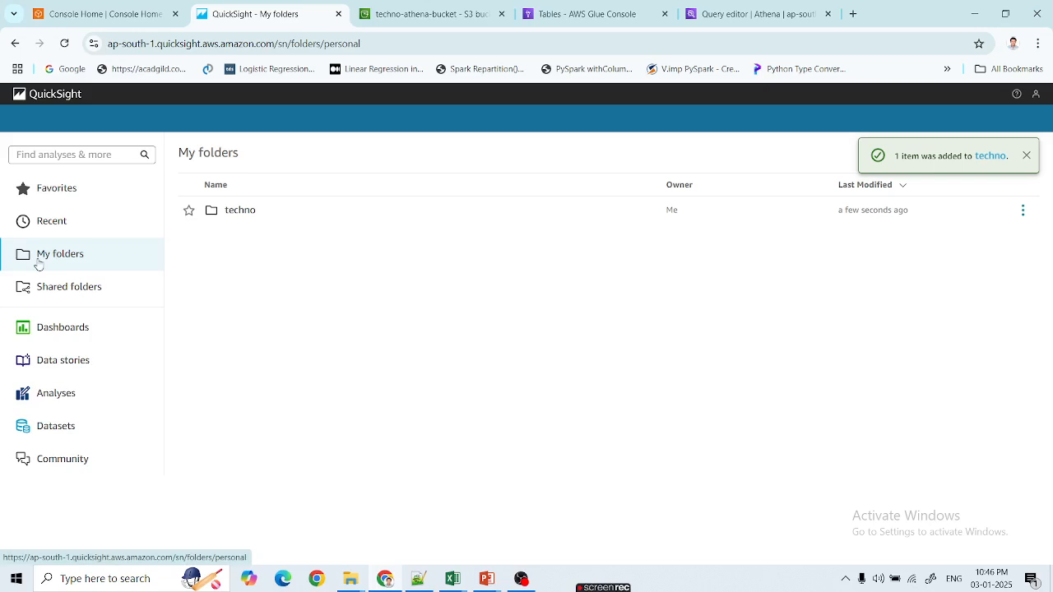
click(241, 212)
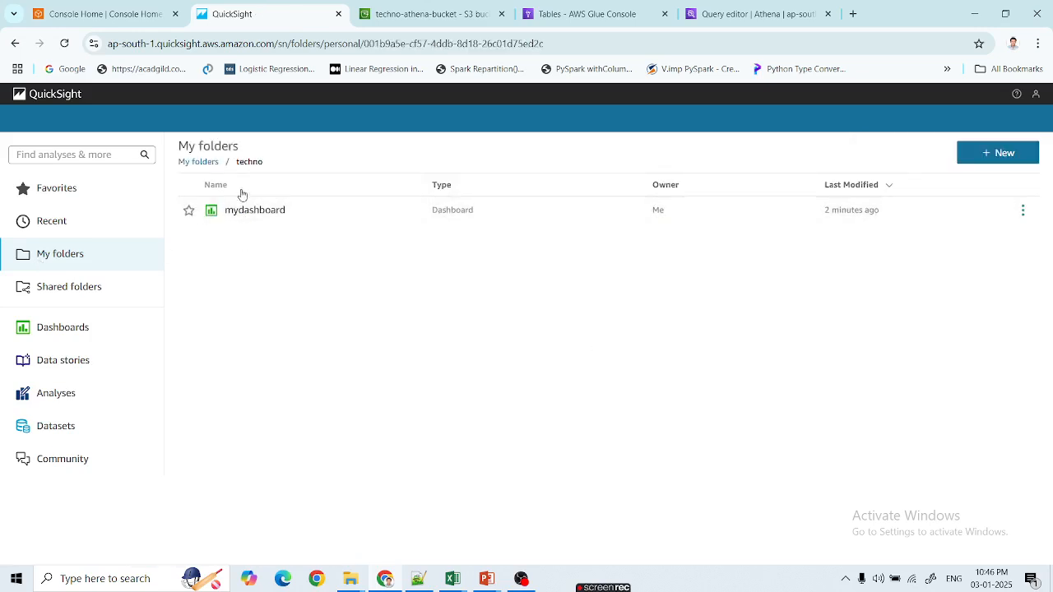
- Review the source types available for a new dataset and the settings for a new Athena data source
click(90, 334)
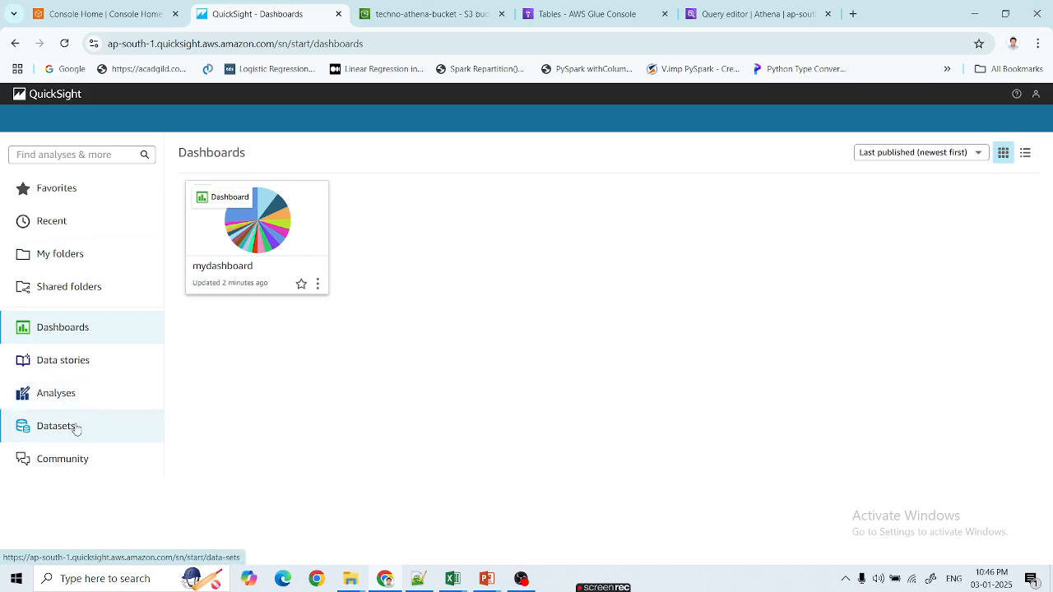
click(75, 428)
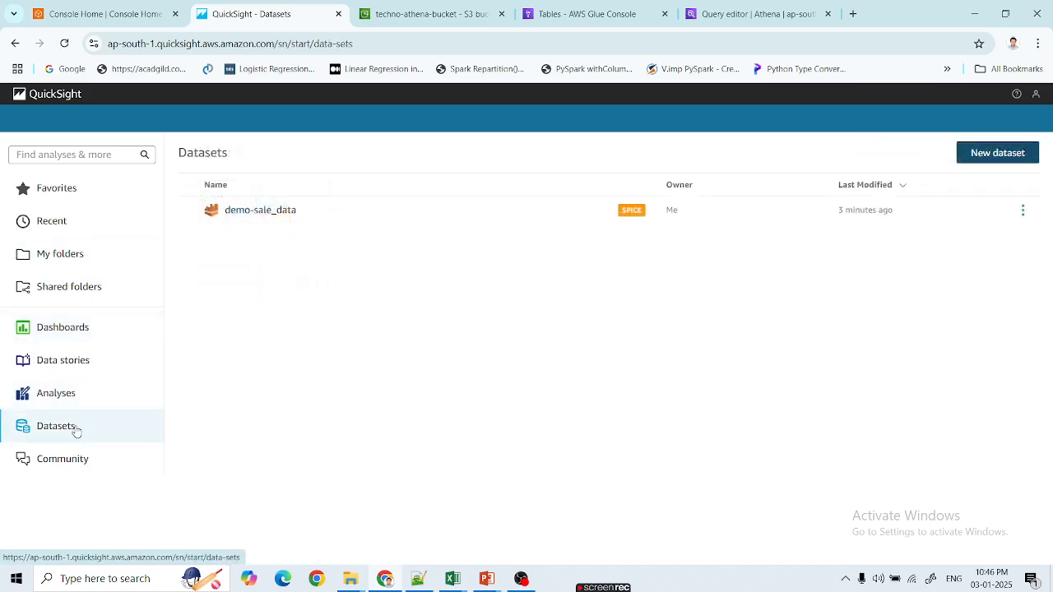
click(999, 156)
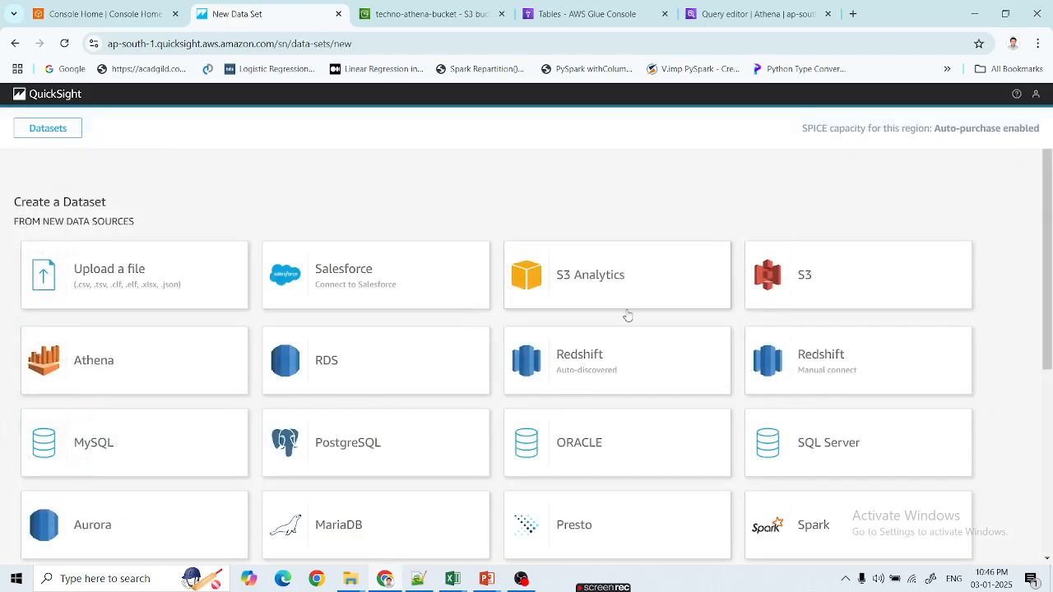
scroll(626, 313, down, 2)
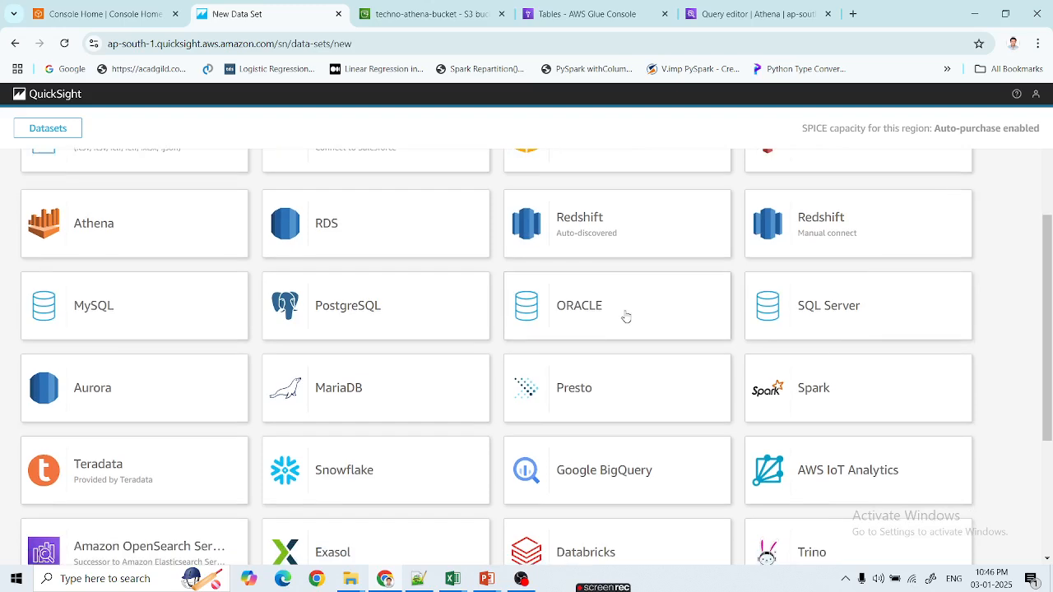
click(108, 241)
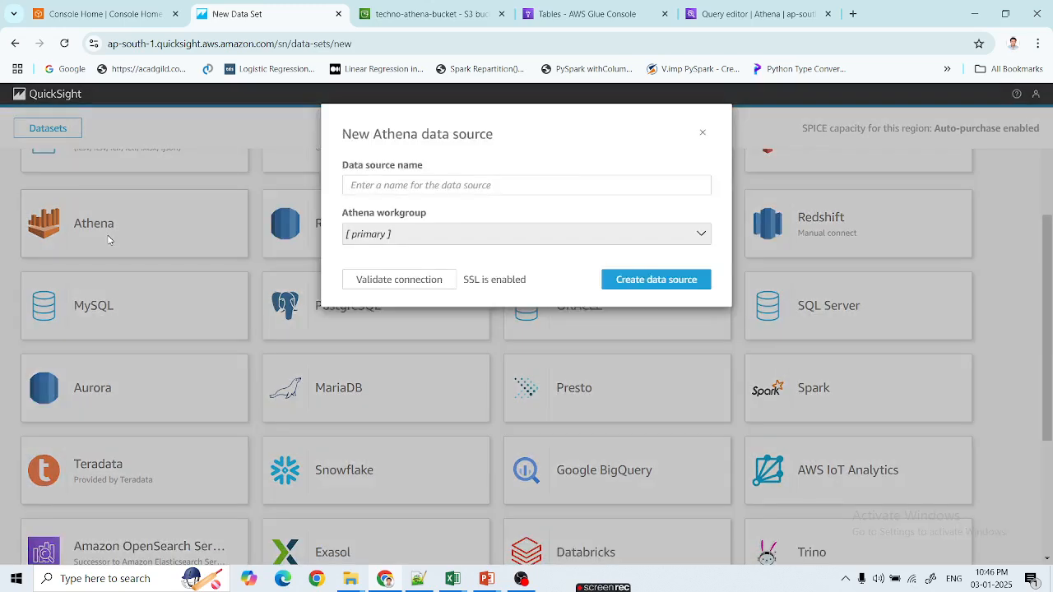
click(442, 183)
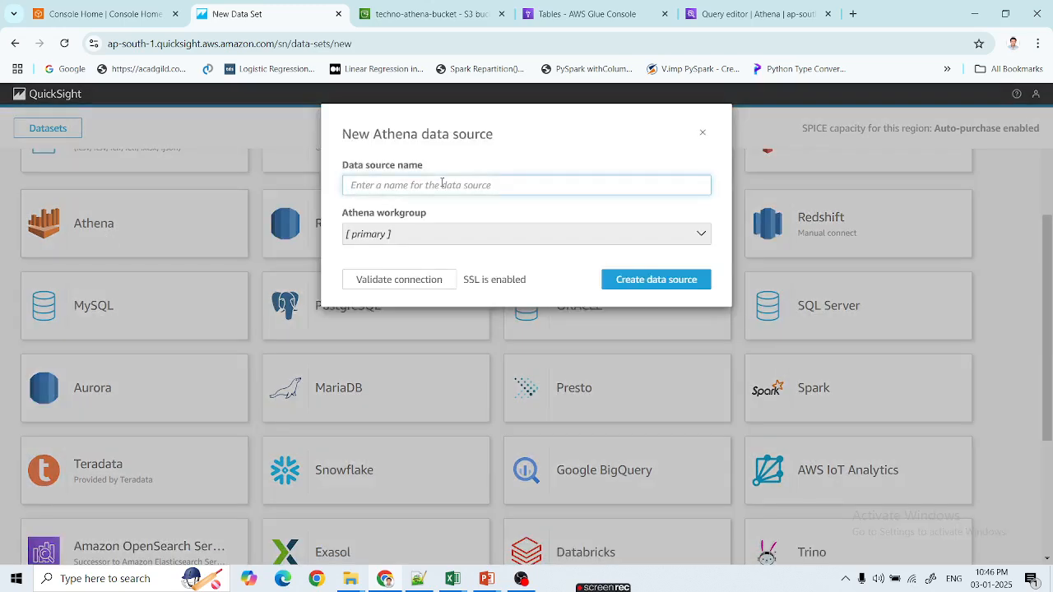
click(704, 134)
scroll(212, 202, up, 2)
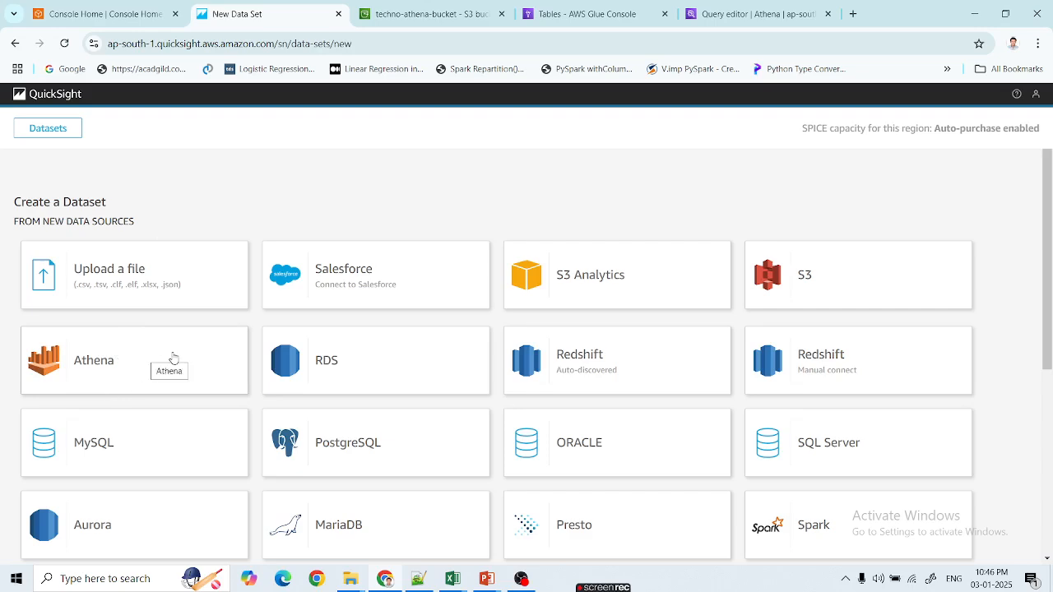
- Delete the abcd analysis from the list of analyses
click(40, 95)
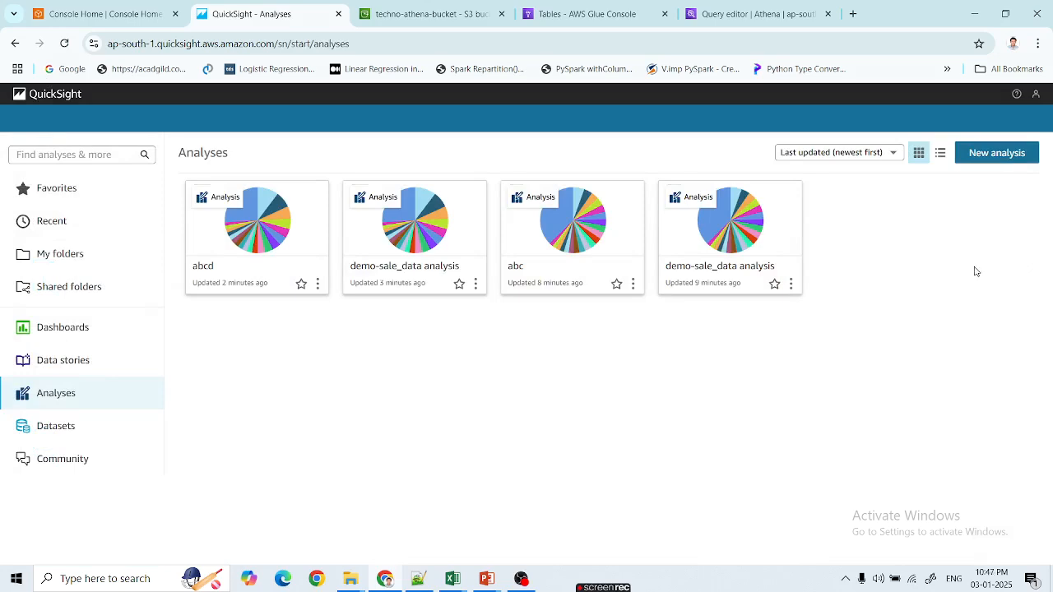
click(318, 283)
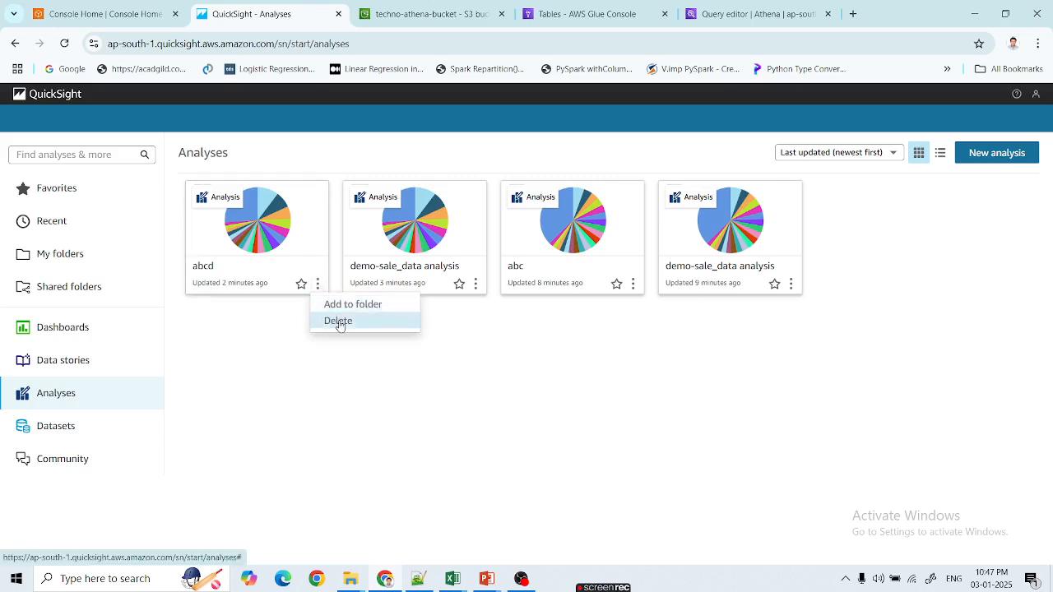
click(338, 322)
click(676, 215)
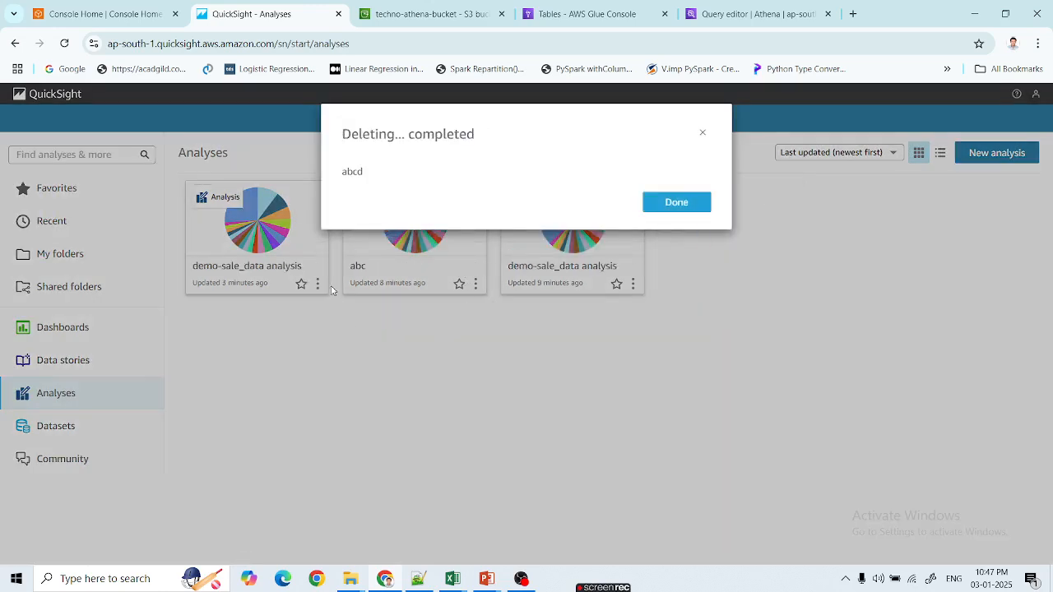
click(663, 206)
- Delete the more recently updated demo-sale_data analysis
click(318, 283)
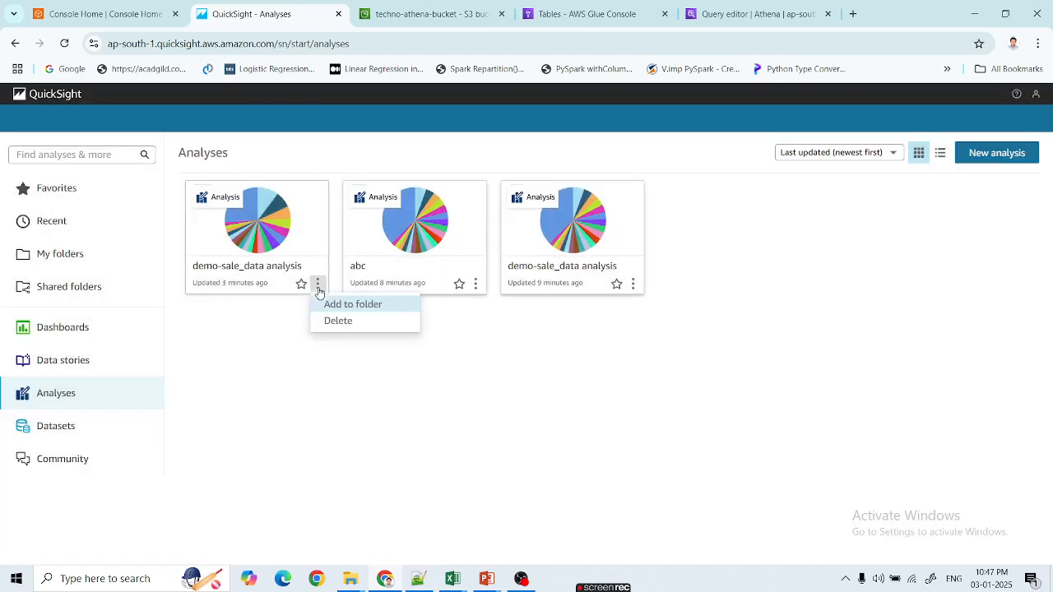
click(338, 321)
click(676, 216)
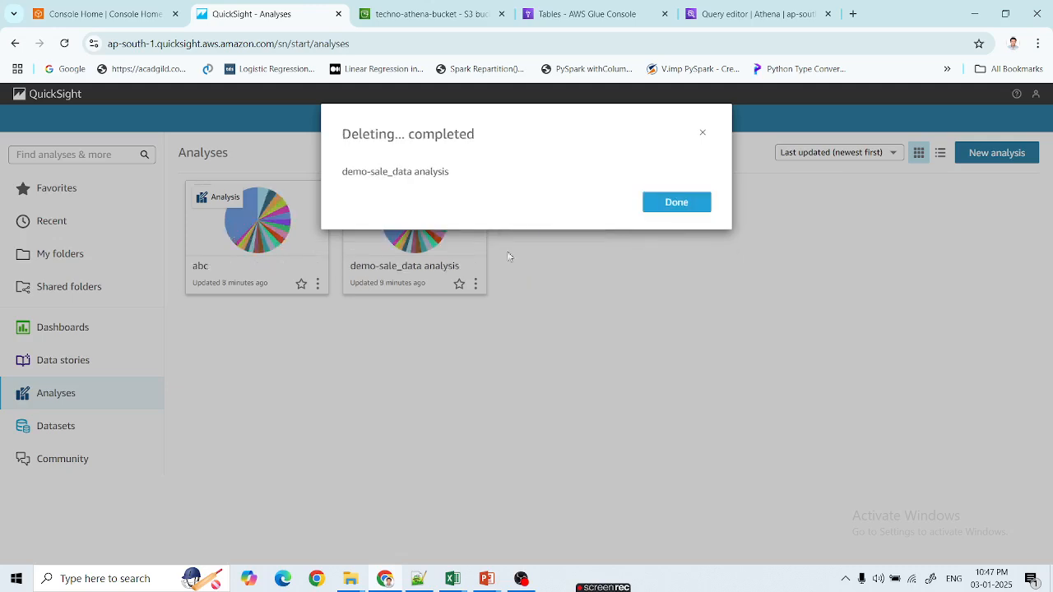
click(676, 201)
- Delete the abc analysis from the list of analyses
click(318, 284)
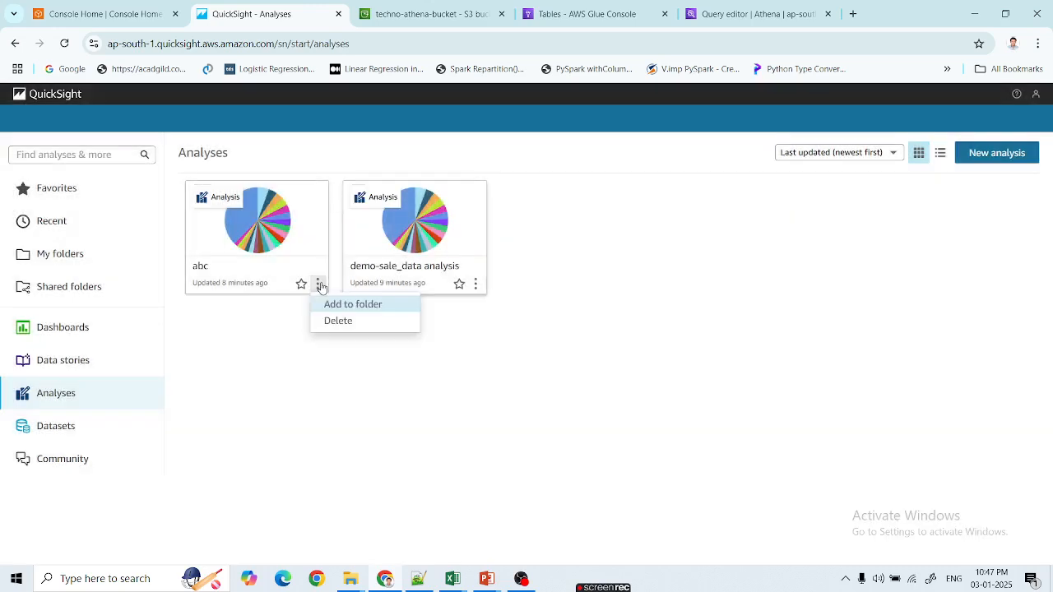
click(348, 323)
click(676, 217)
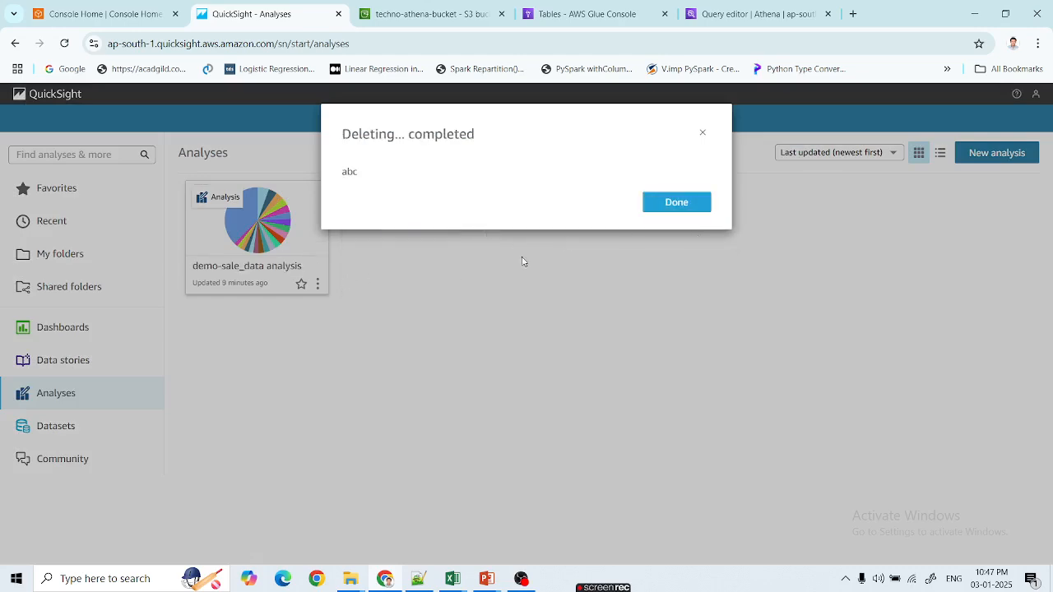
click(676, 201)
- Delete the remaining demo-sale_data analysis
click(318, 283)
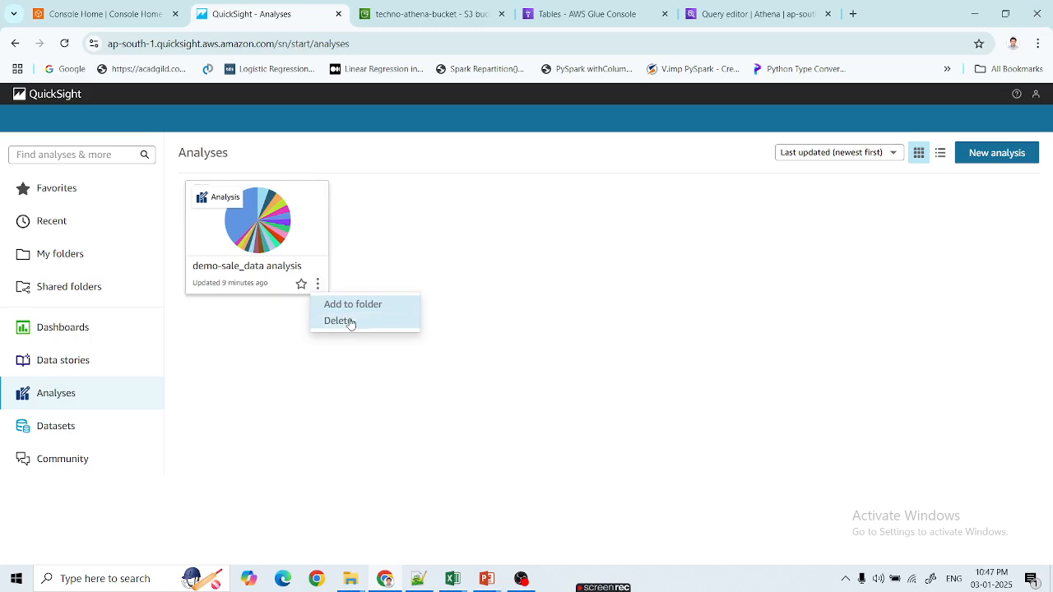
click(351, 322)
click(676, 217)
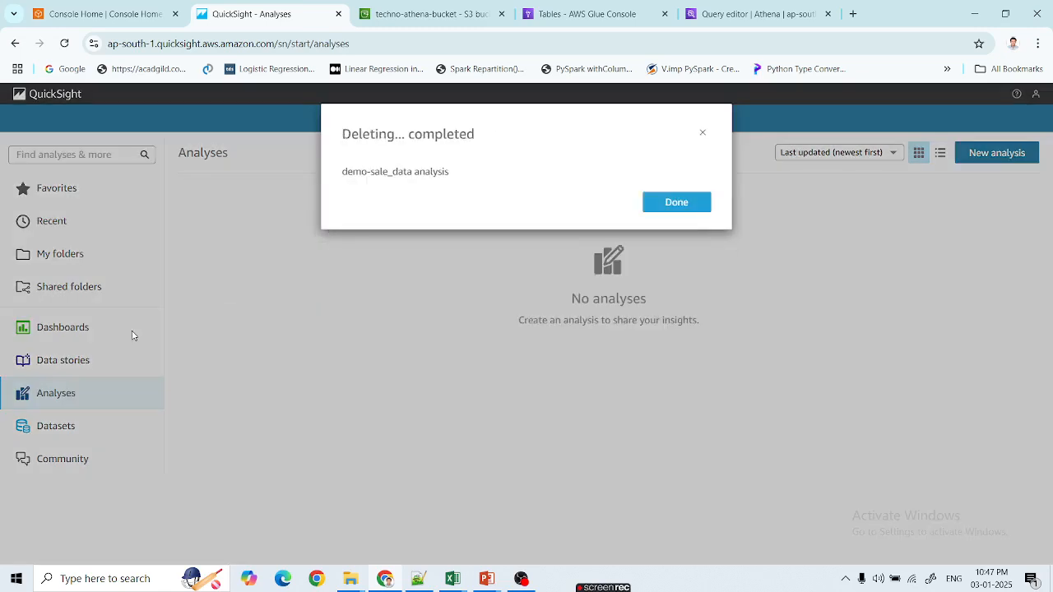
click(676, 202)
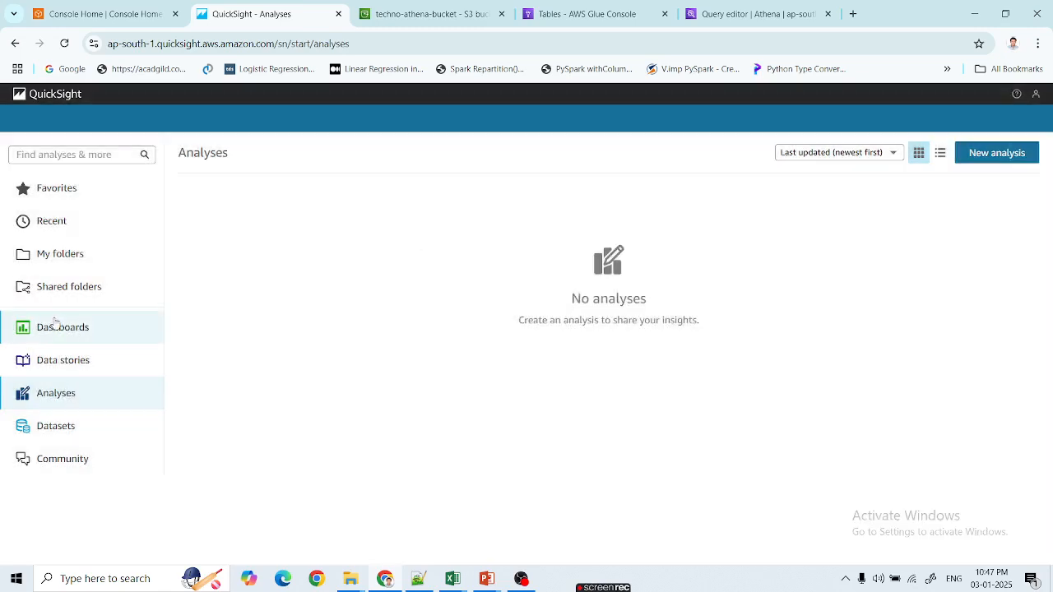
- Delete the published mydashboard from the list of dashboards
click(59, 327)
click(317, 284)
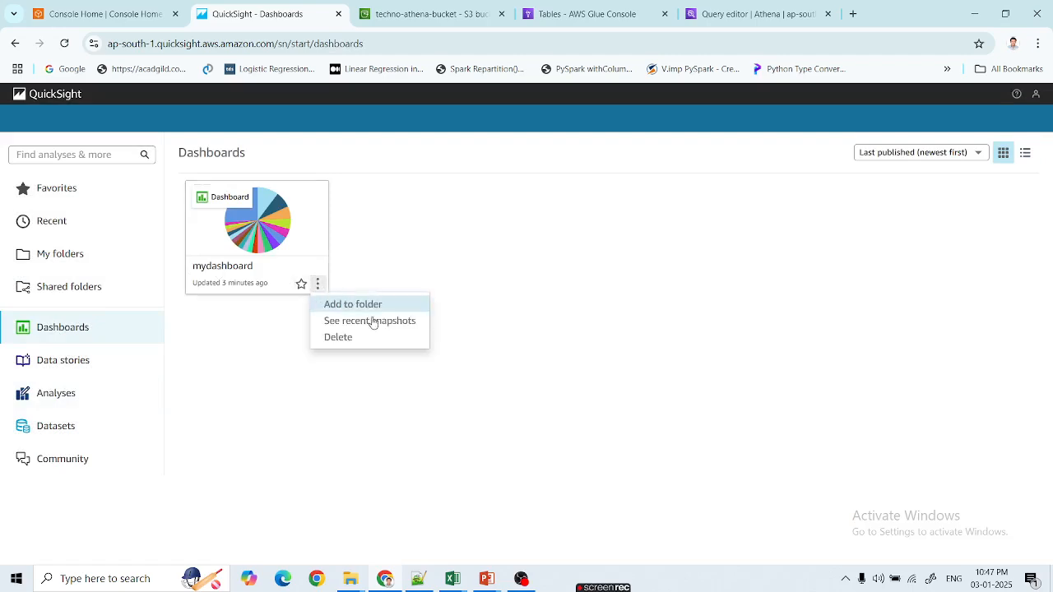
click(377, 340)
click(677, 217)
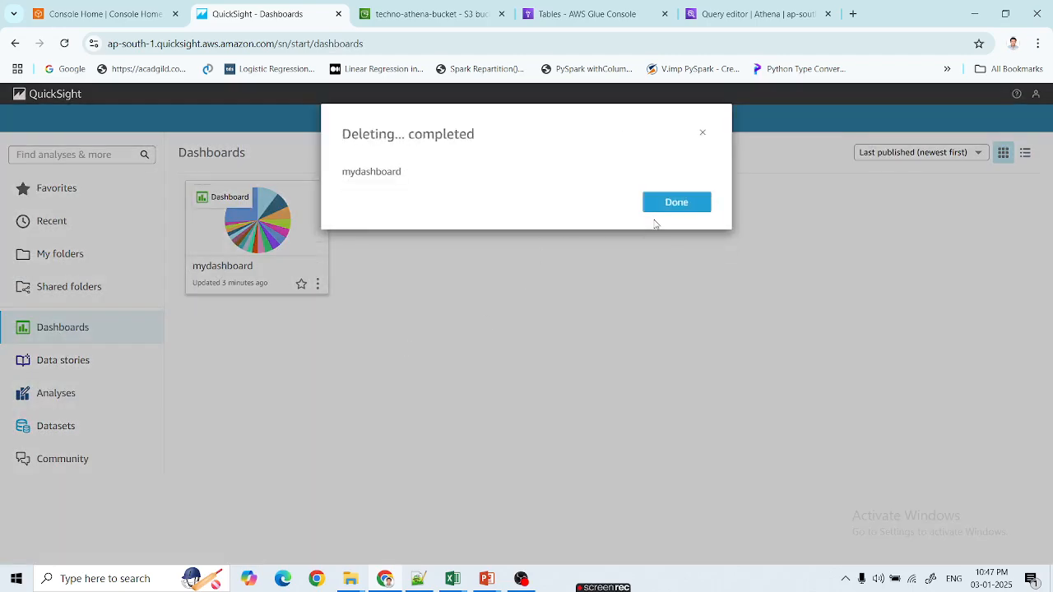
click(676, 203)
- Delete the demo-sale_data dataset and check the list of recent items
click(76, 368)
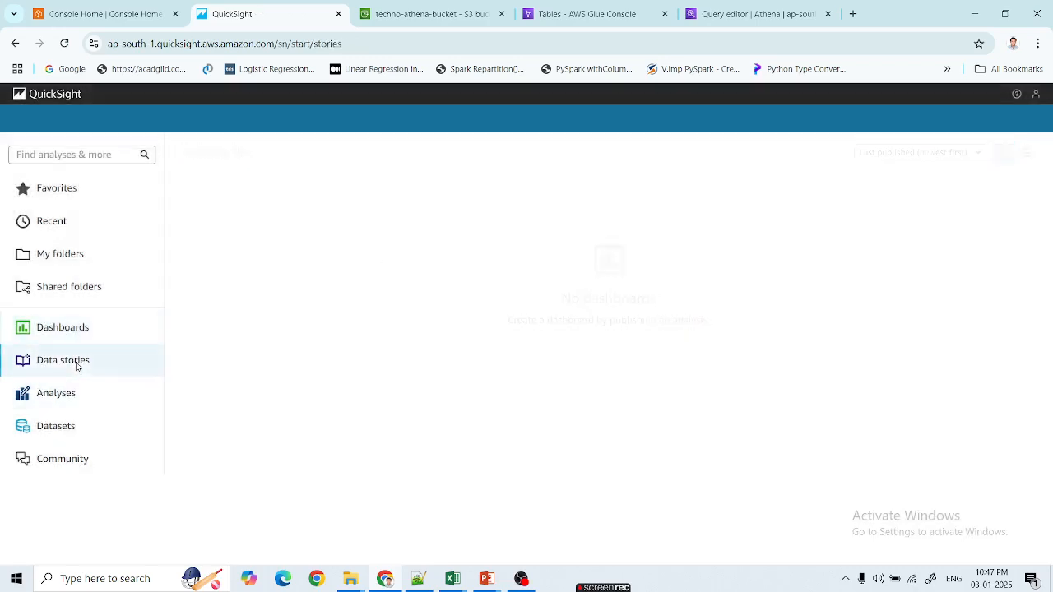
click(71, 399)
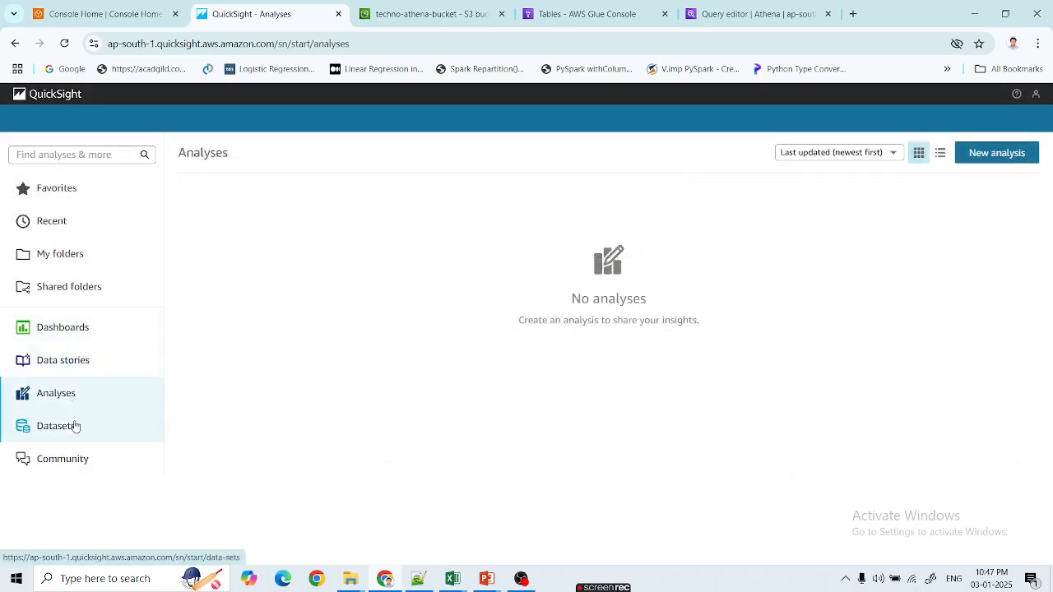
click(74, 425)
click(1022, 212)
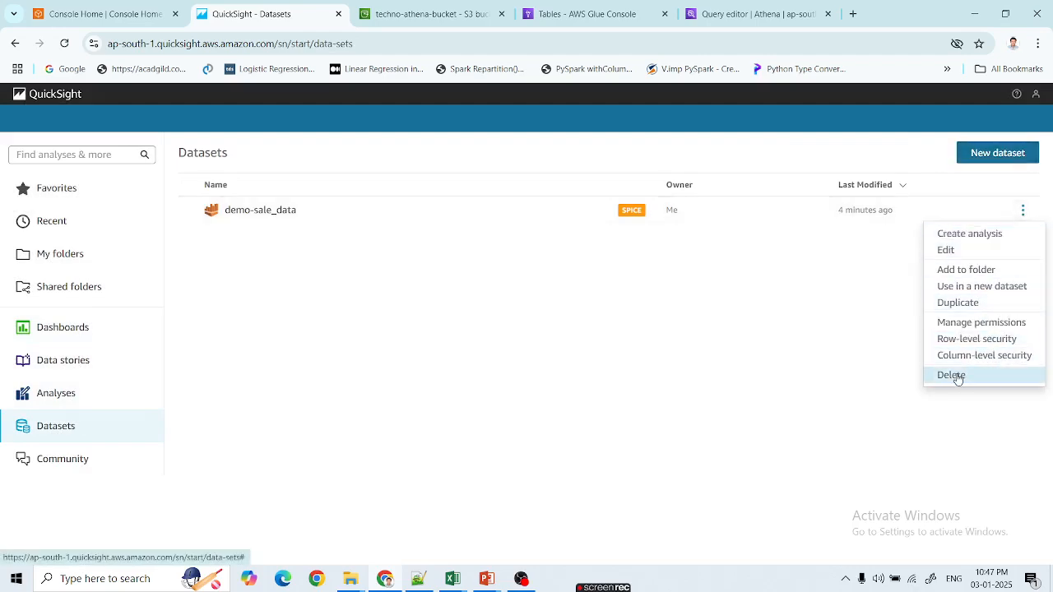
click(957, 378)
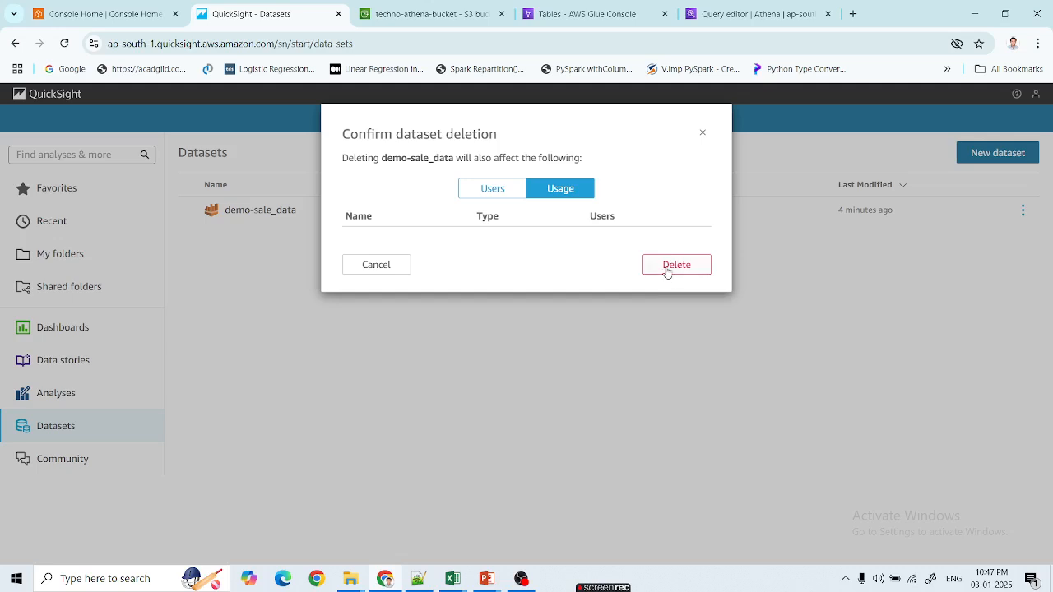
click(667, 266)
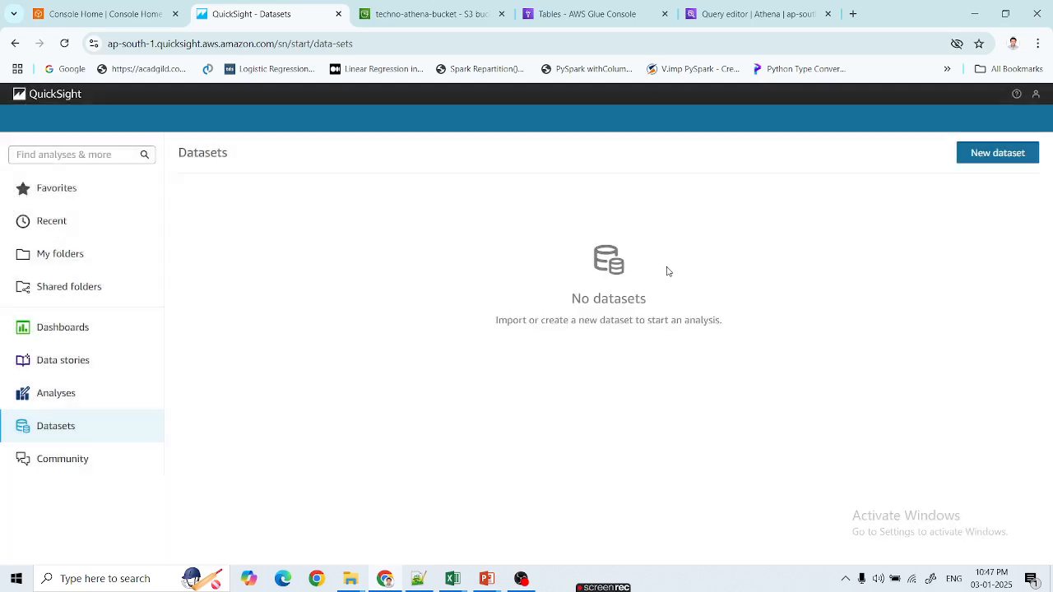
click(64, 234)
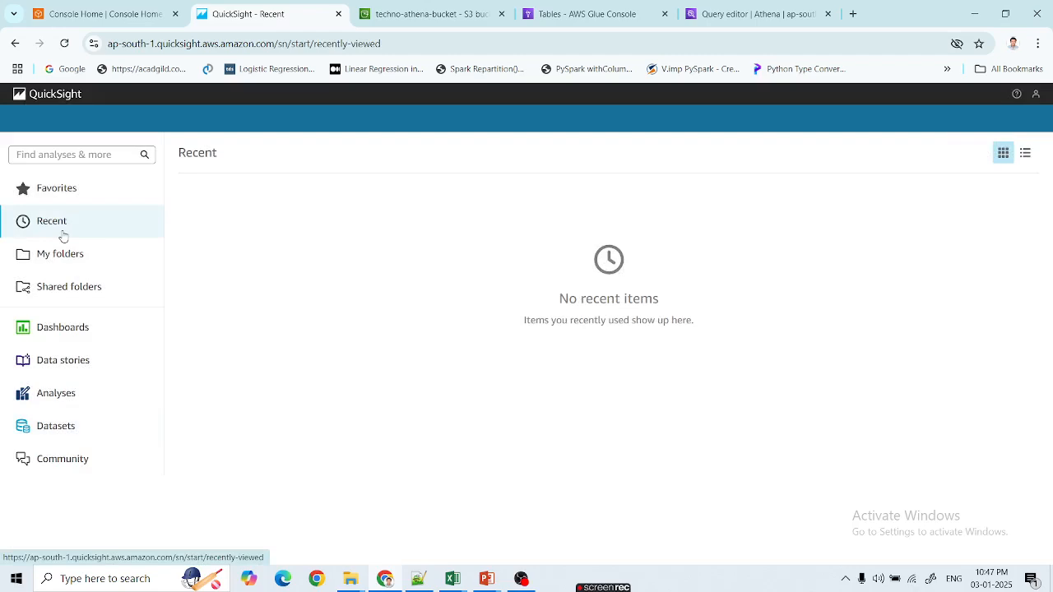